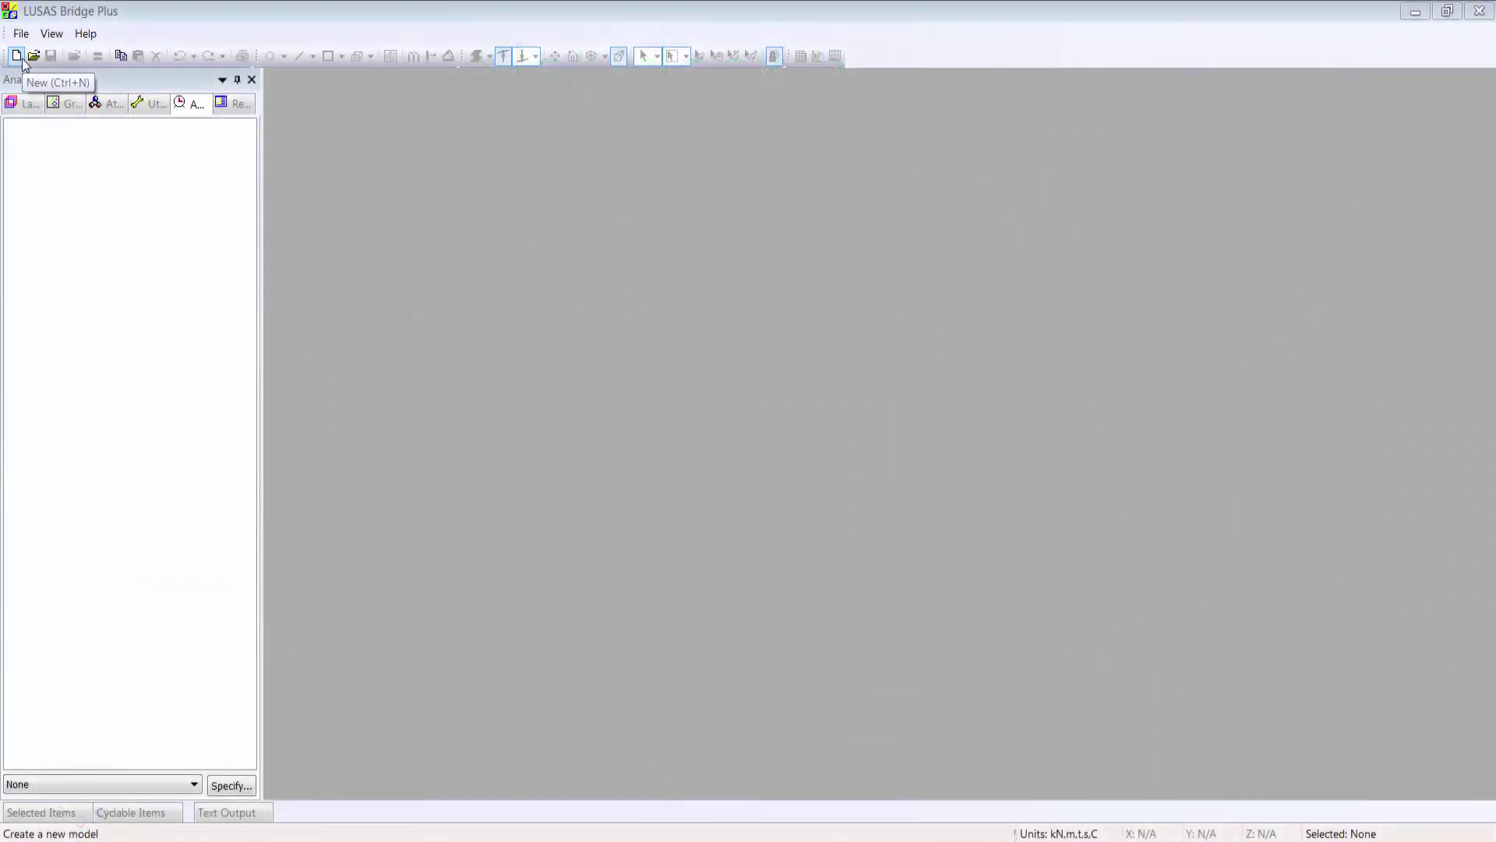
Create a new structural model named Skew slab deck with the 2D Grillage/Plate analysis category and no startup template.
left_click(18, 57)
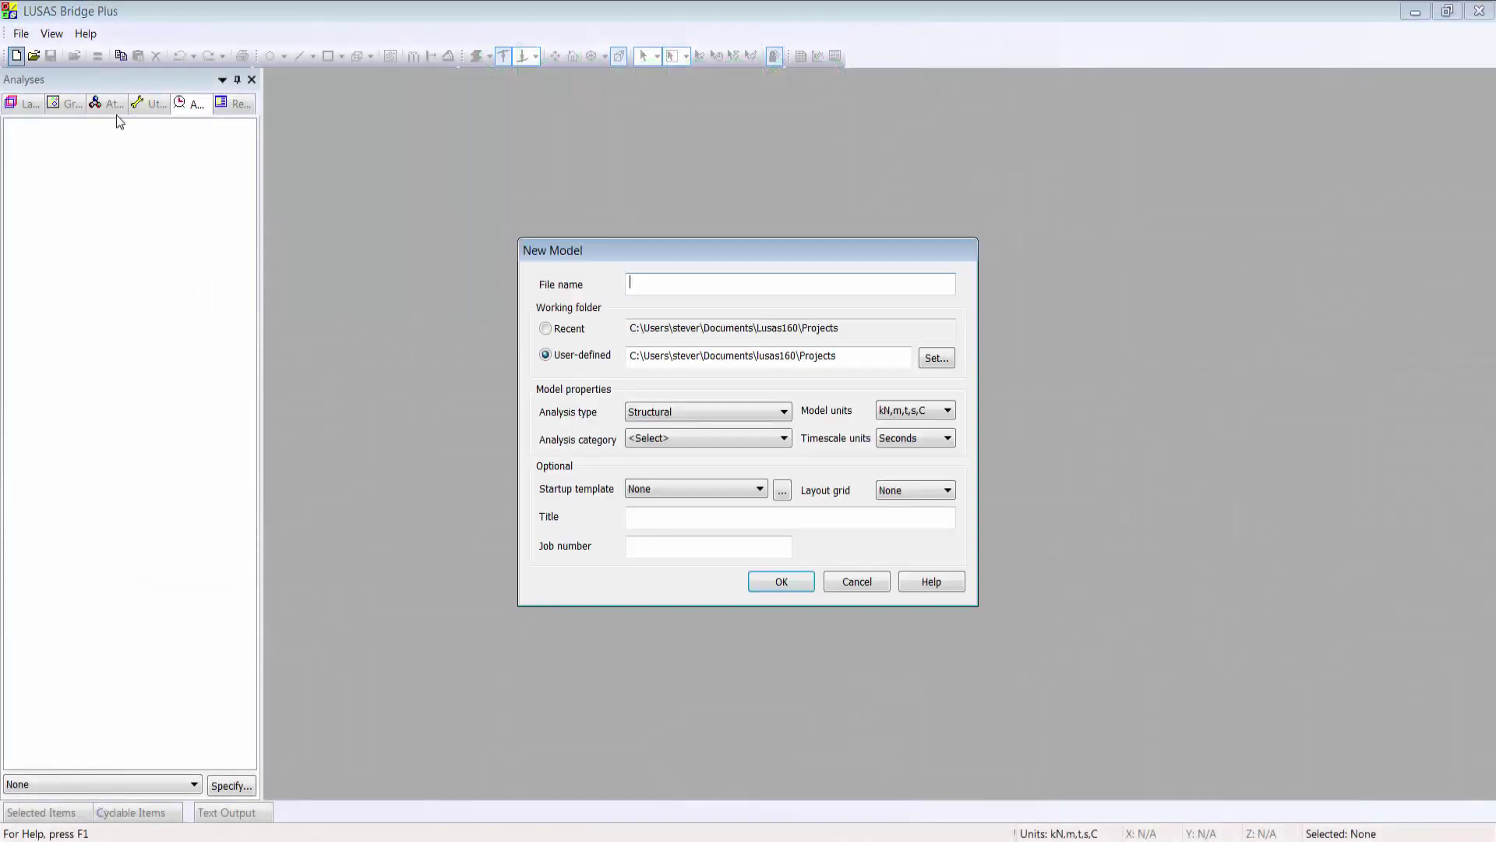
type("Skew slab deck")
left_click(784, 438)
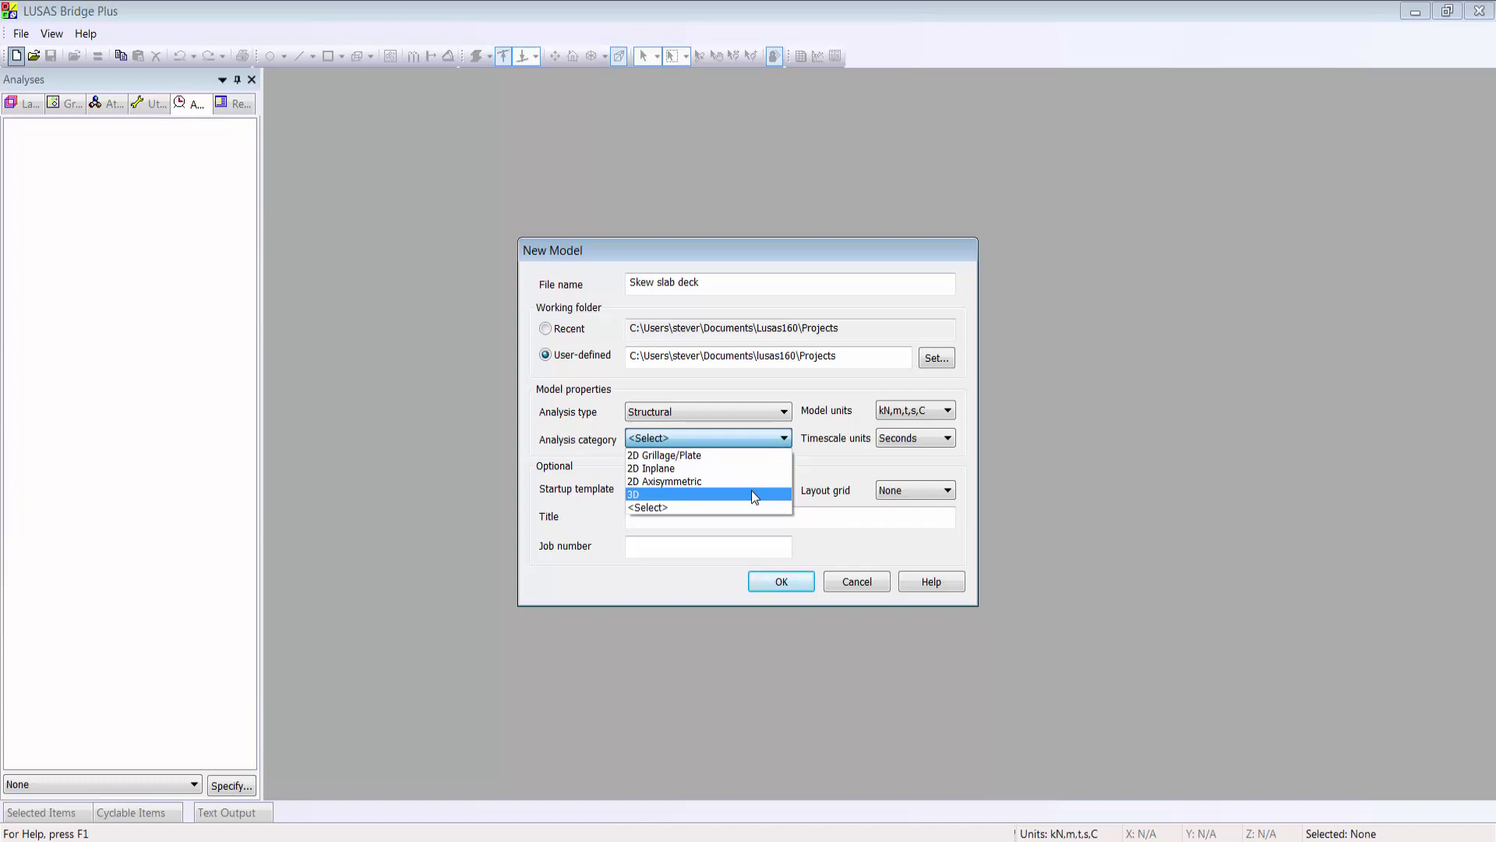
left_click(721, 459)
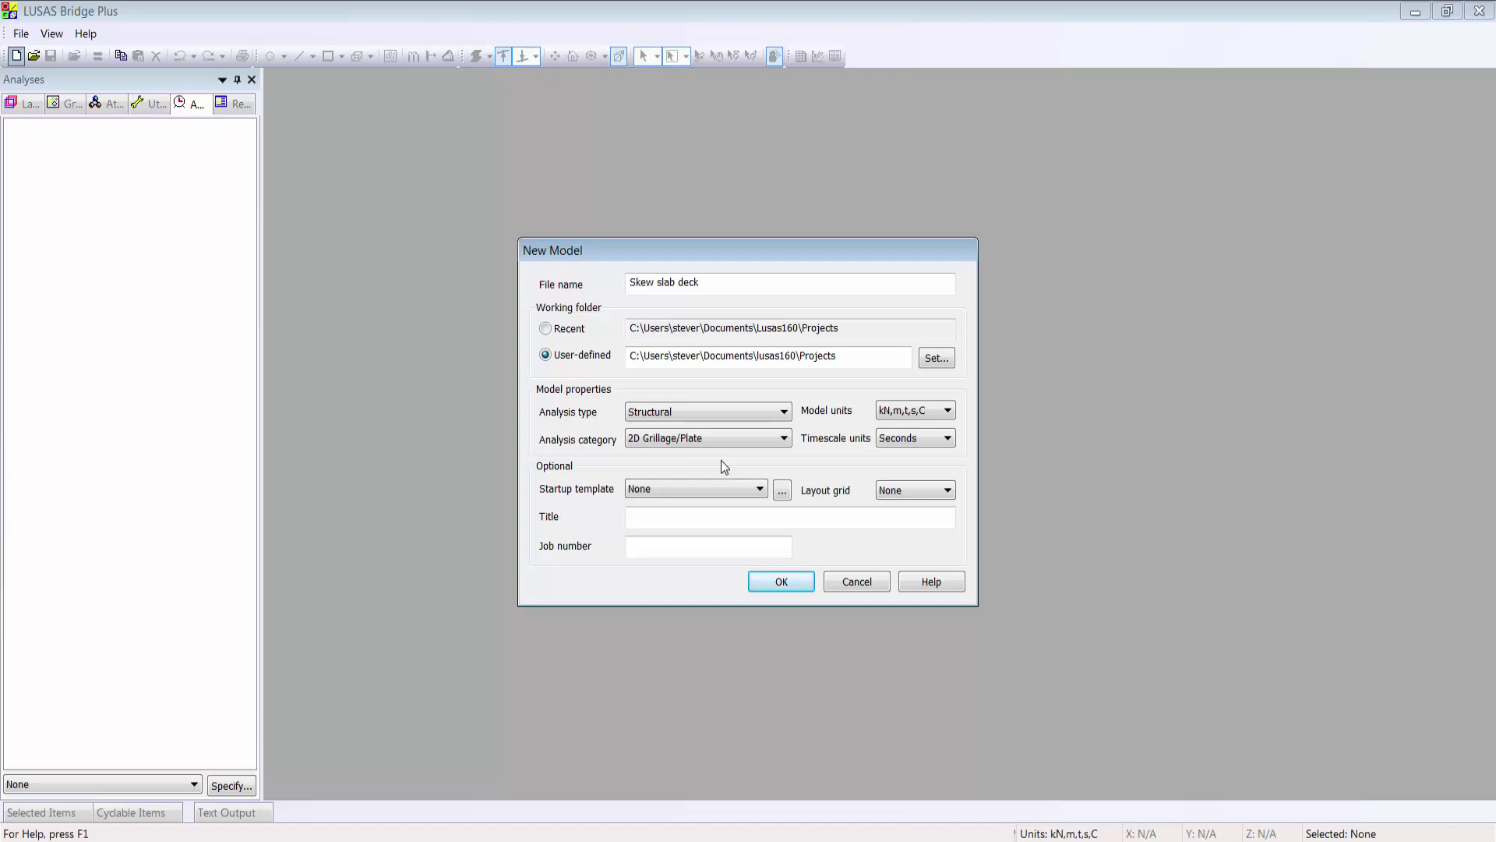
left_click(759, 490)
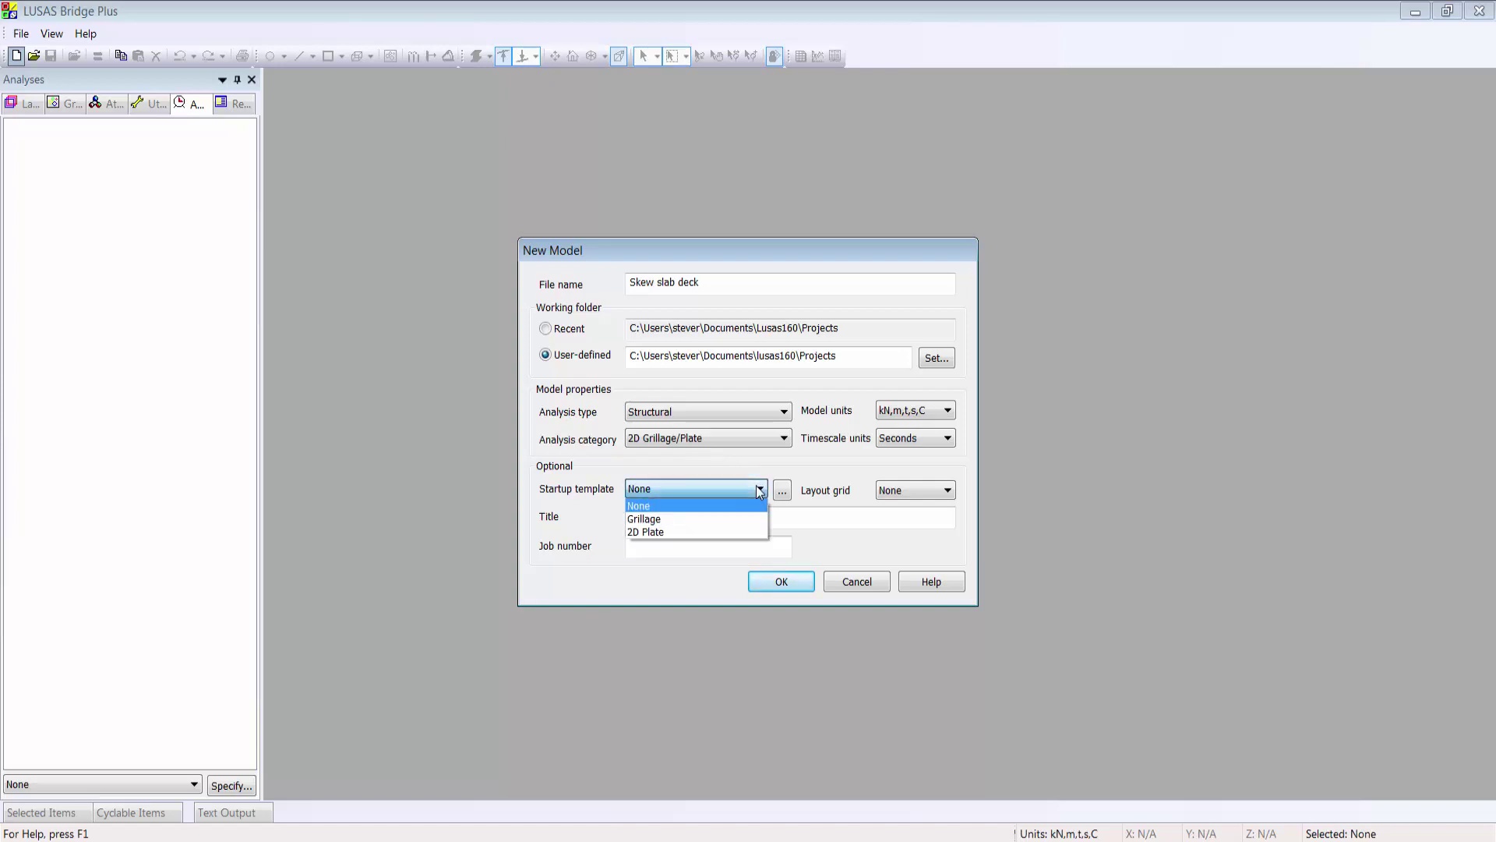
left_click(759, 490)
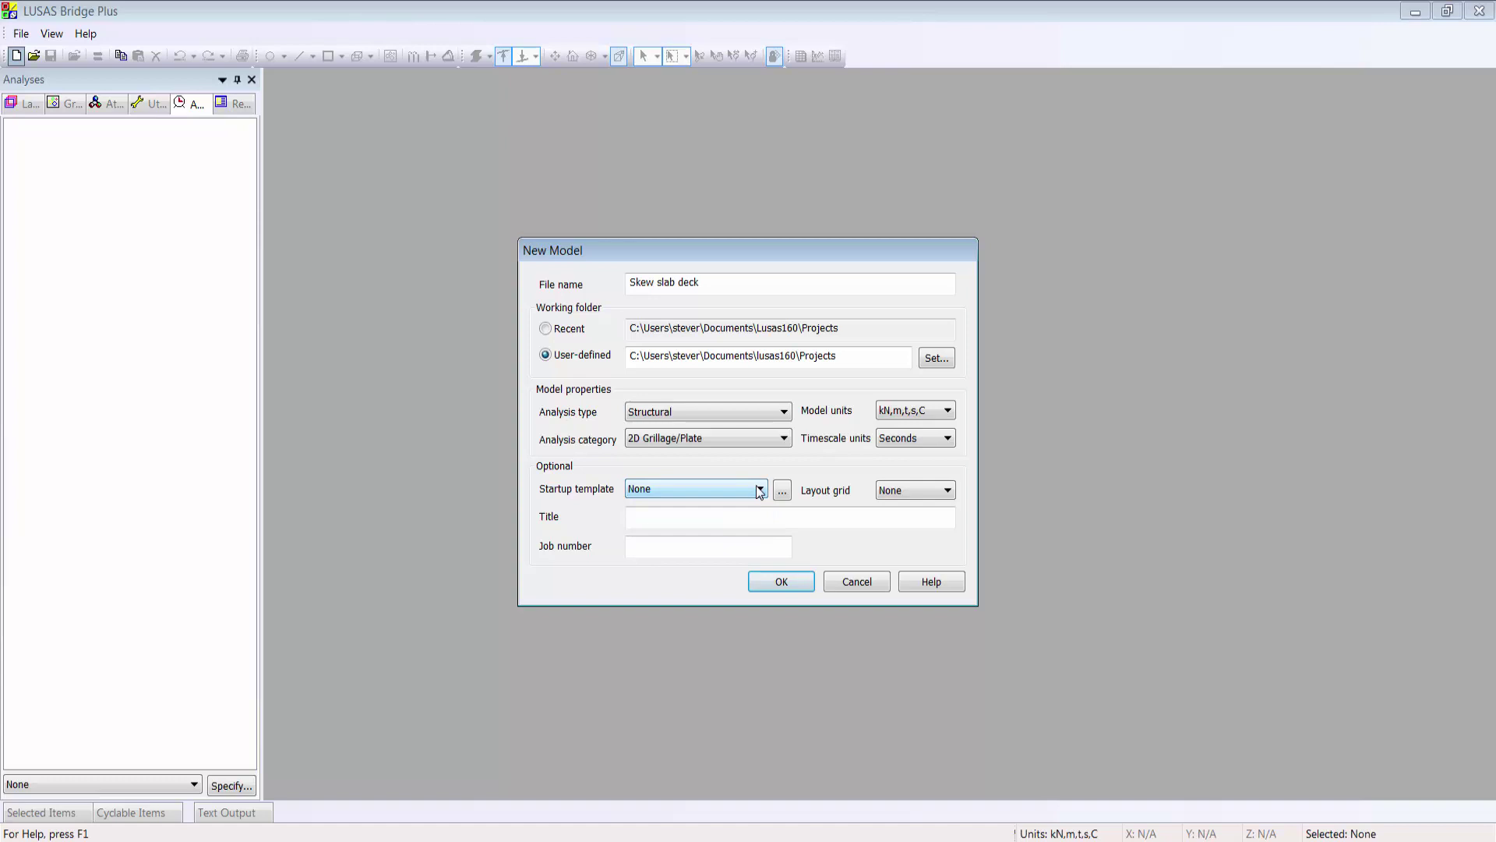
left_click(781, 583)
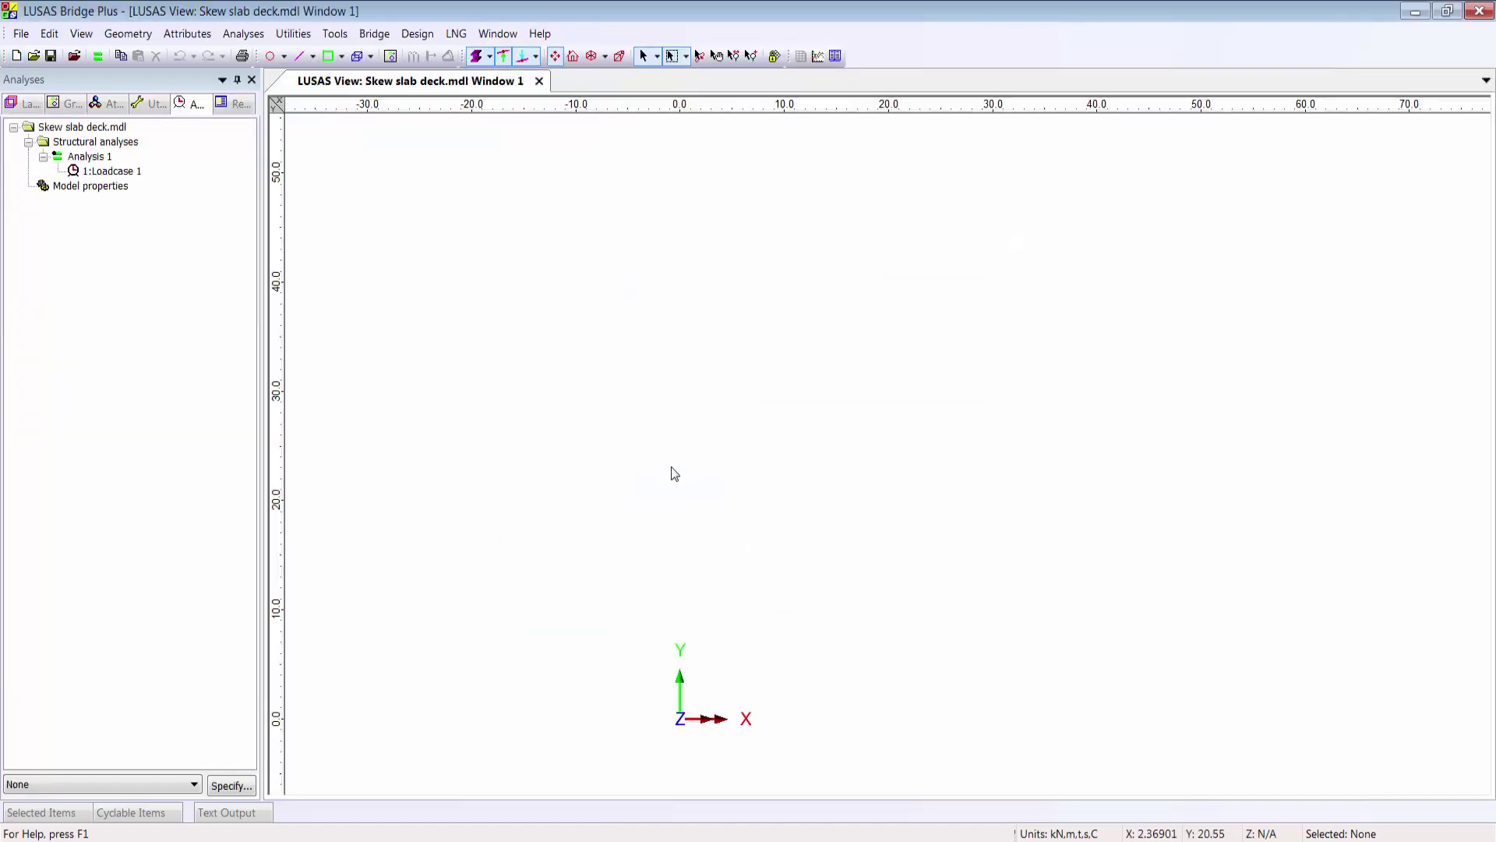
Begin a layout grid with 12 lines in the X direction at a fixed spacing of 5 m.
left_click(293, 33)
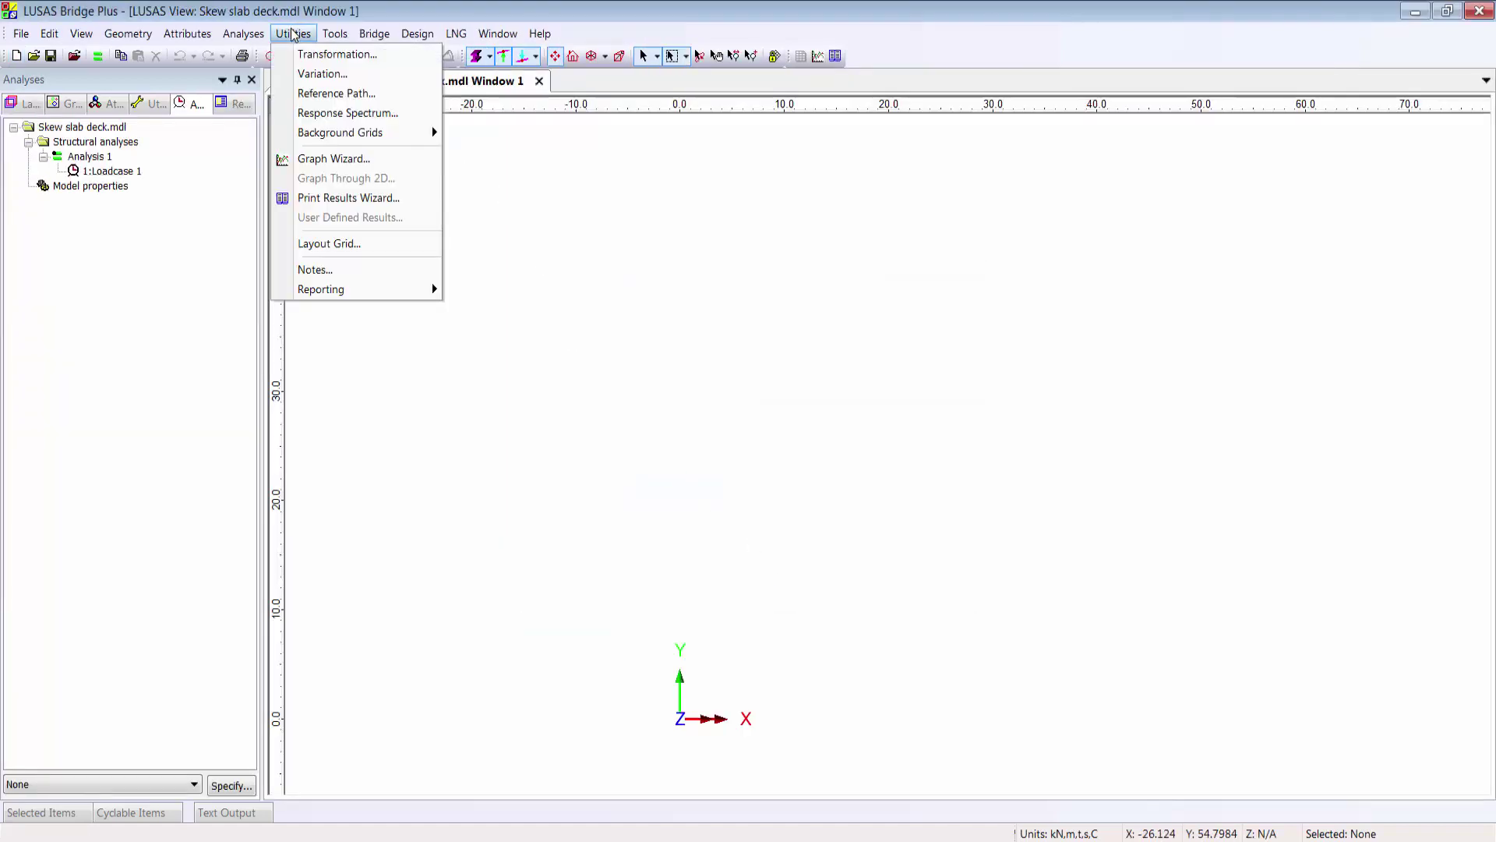
left_click(345, 245)
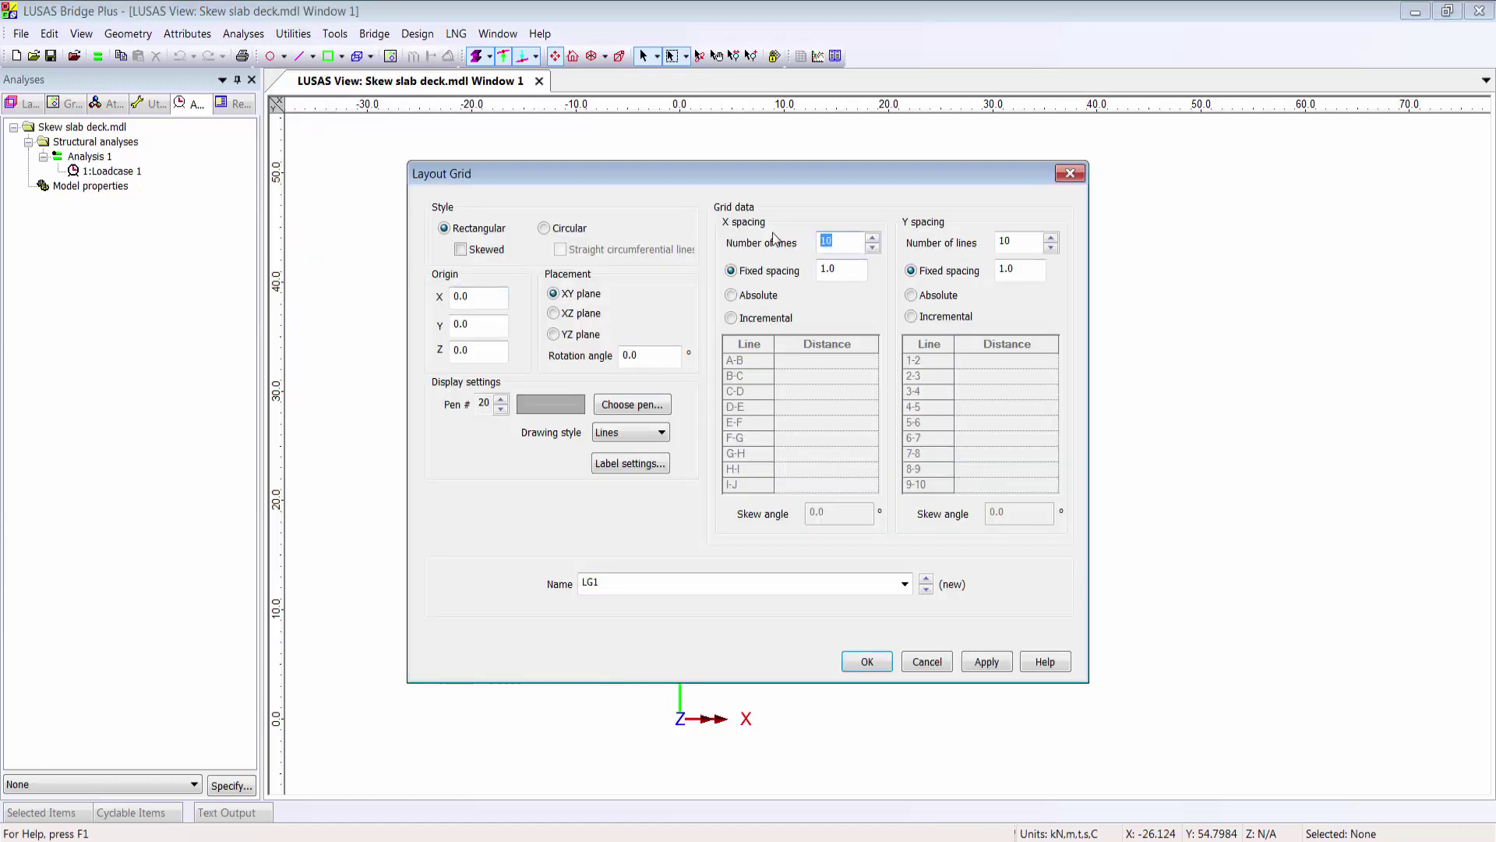
type("12")
key("Tab")
key("Tab")
type("5")
Give the grid 3 lines in the Y direction at 5 m fixed spacing and create it as My grid.
key("Tab")
type("3")
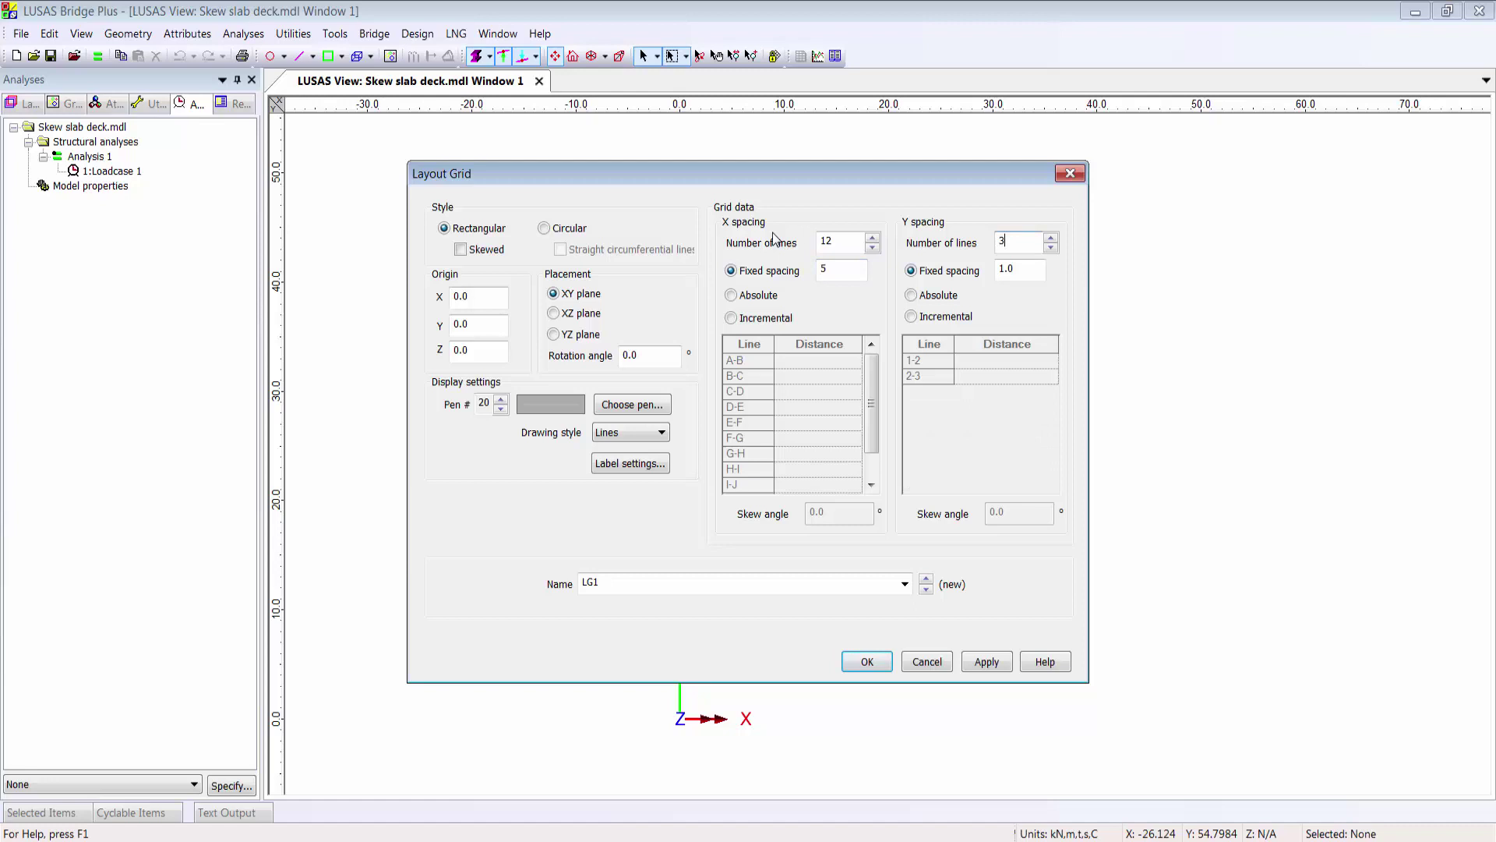
key("Tab")
key("Tab")
type("5")
double_click(650, 586)
type("My grid")
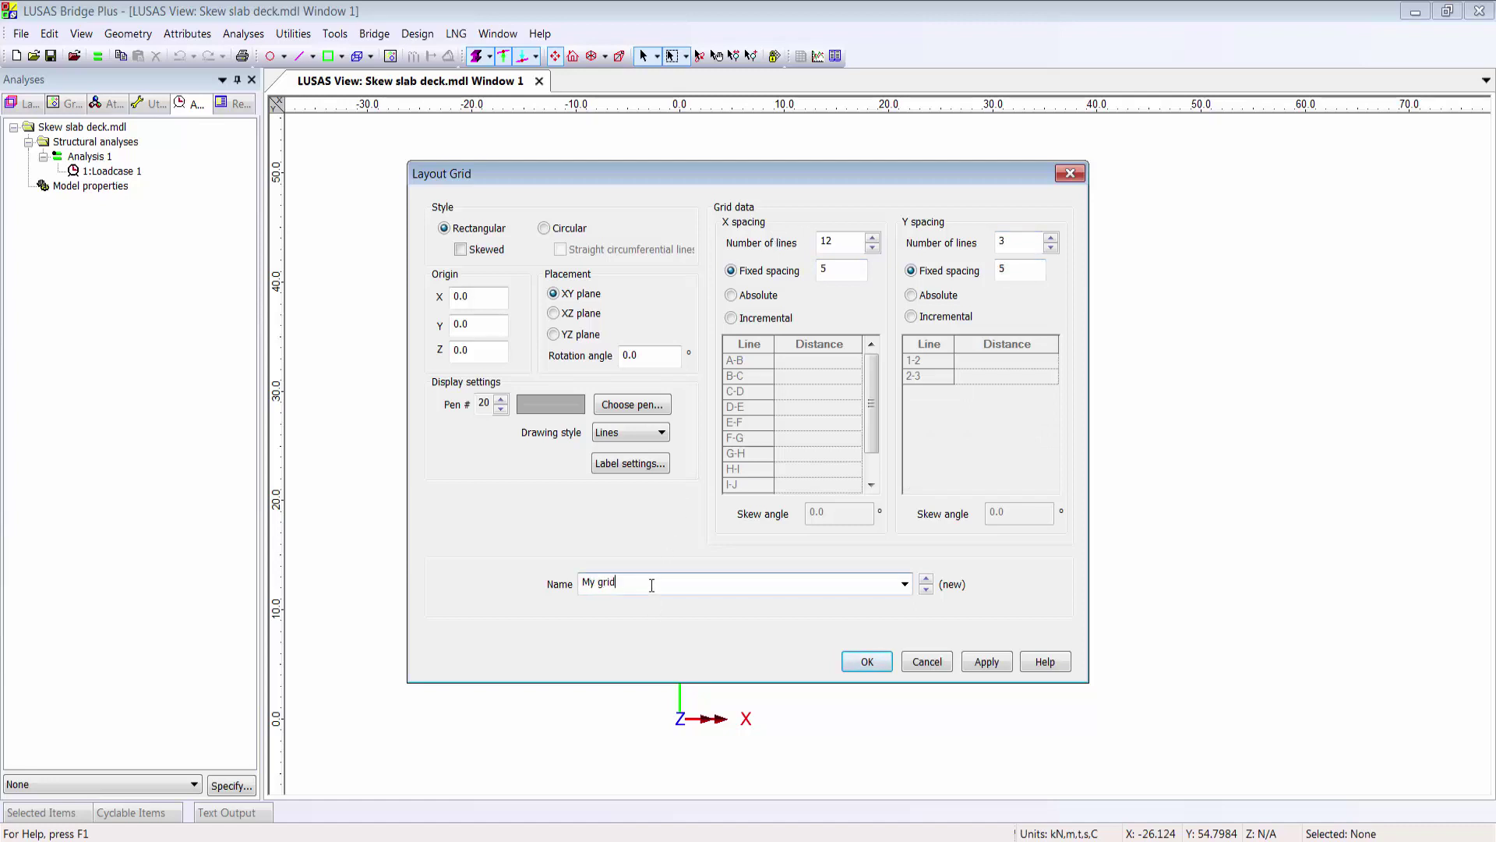
left_click(863, 662)
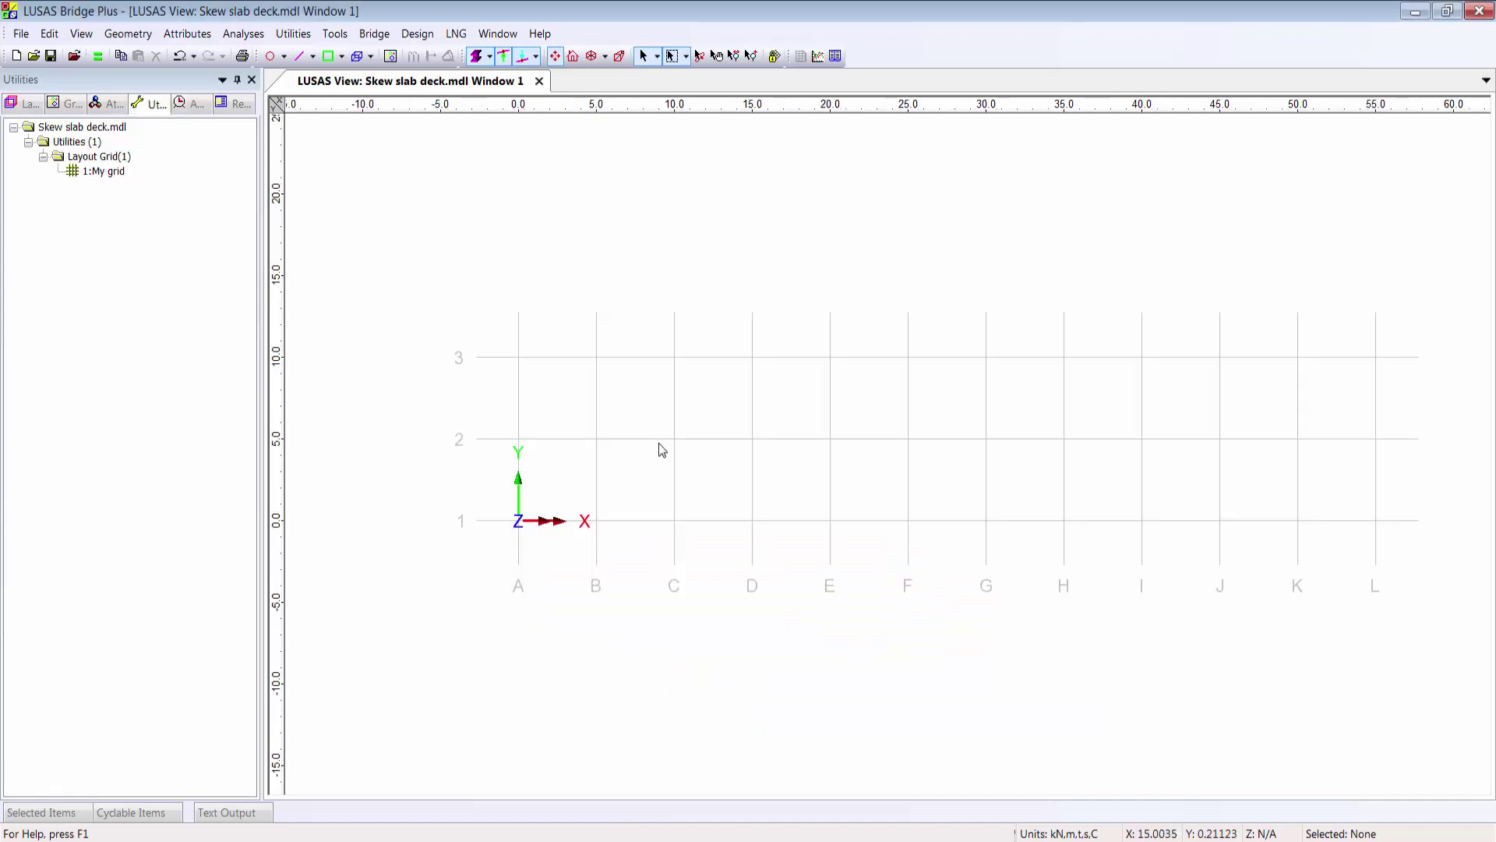
Draw three adjoining rectangular deck surfaces on the grid, spanning A1 to D3, D1 to H3 and H1 to K3.
left_click(341, 56)
mouse_move(357, 125)
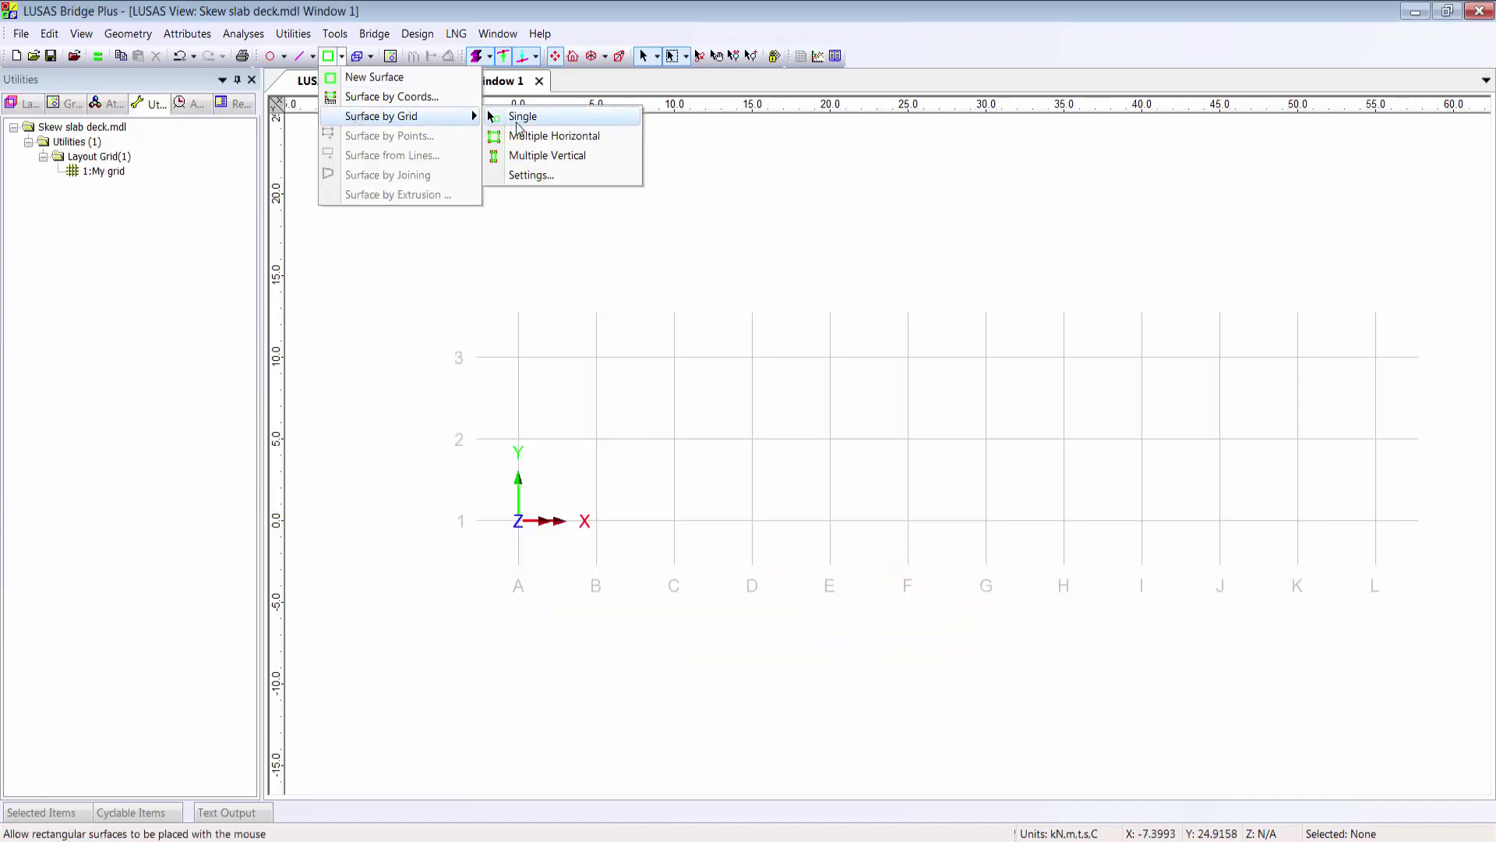
left_click(510, 116)
left_click_drag(518, 520, 751, 360)
left_click_drag(769, 525, 1059, 362)
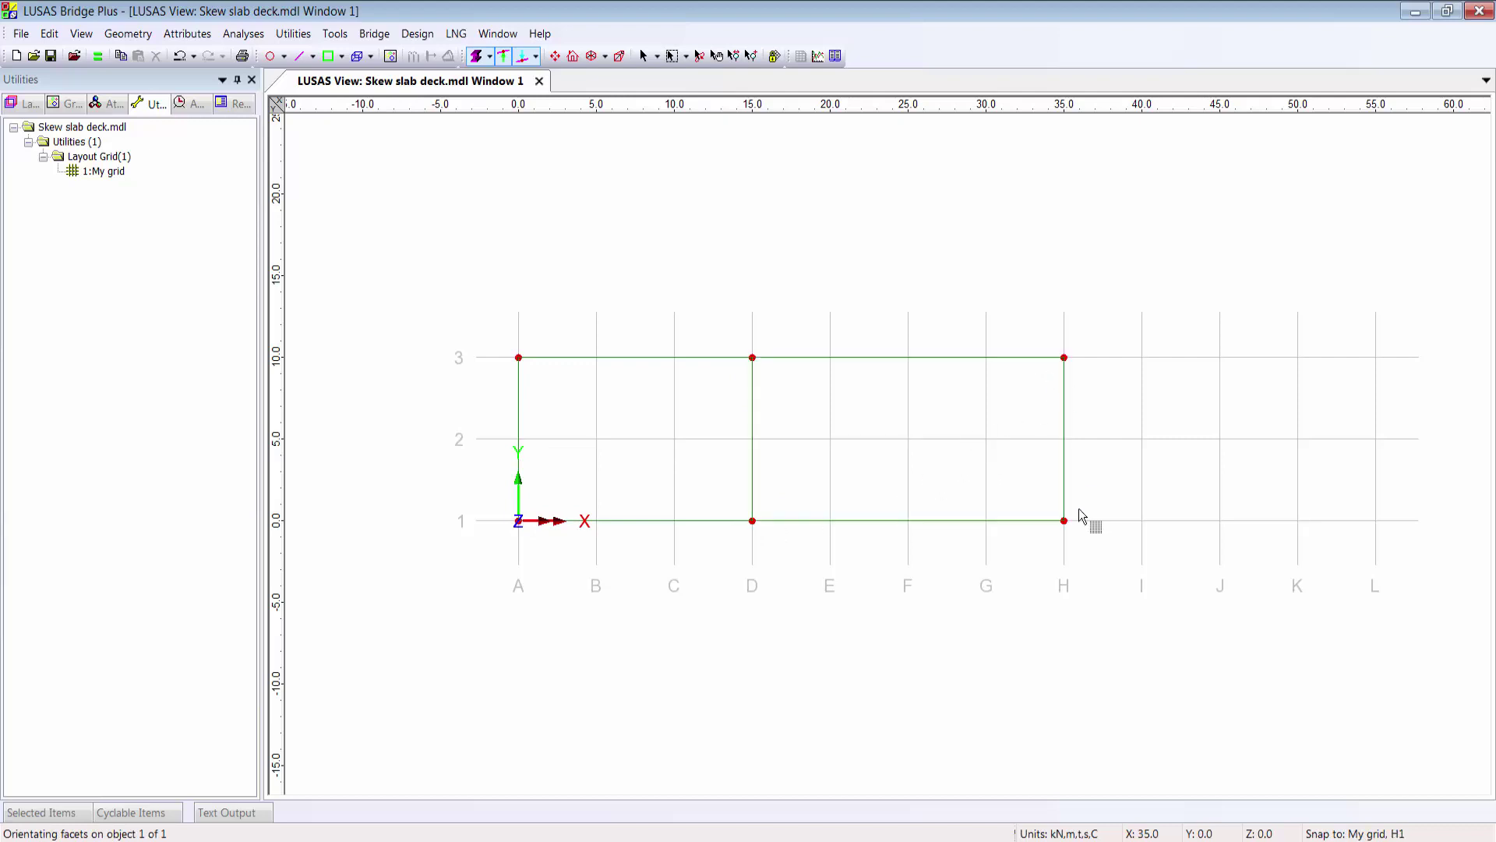
left_click_drag(1075, 527, 1295, 367)
right_click(764, 206)
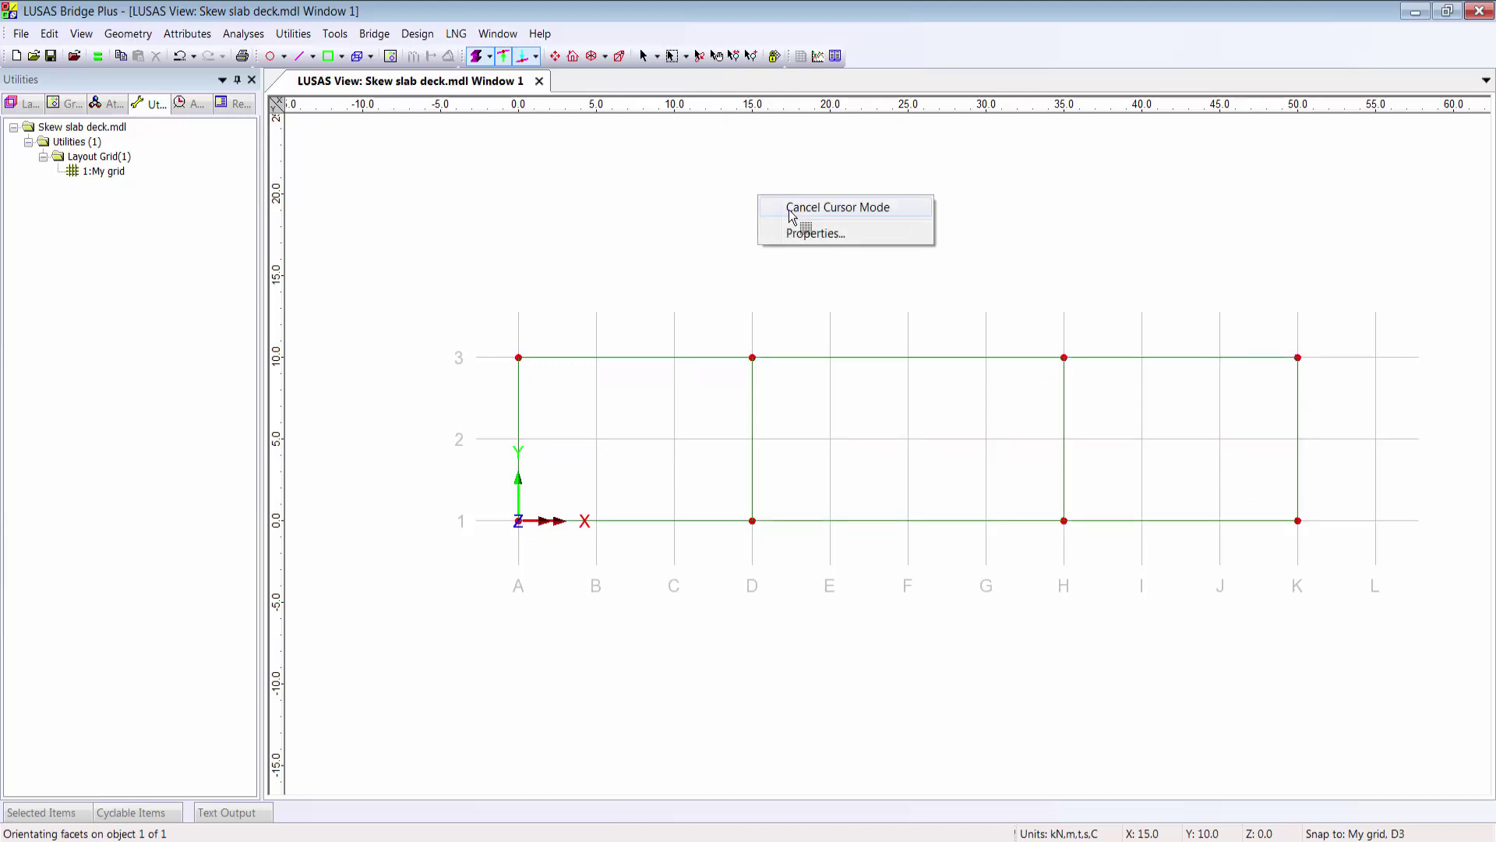
left_click(794, 212)
Skew the deck by moving the lines and points along grid line 3 by -7 m in X.
left_click_drag(381, 232, 1314, 400)
left_click(430, 56)
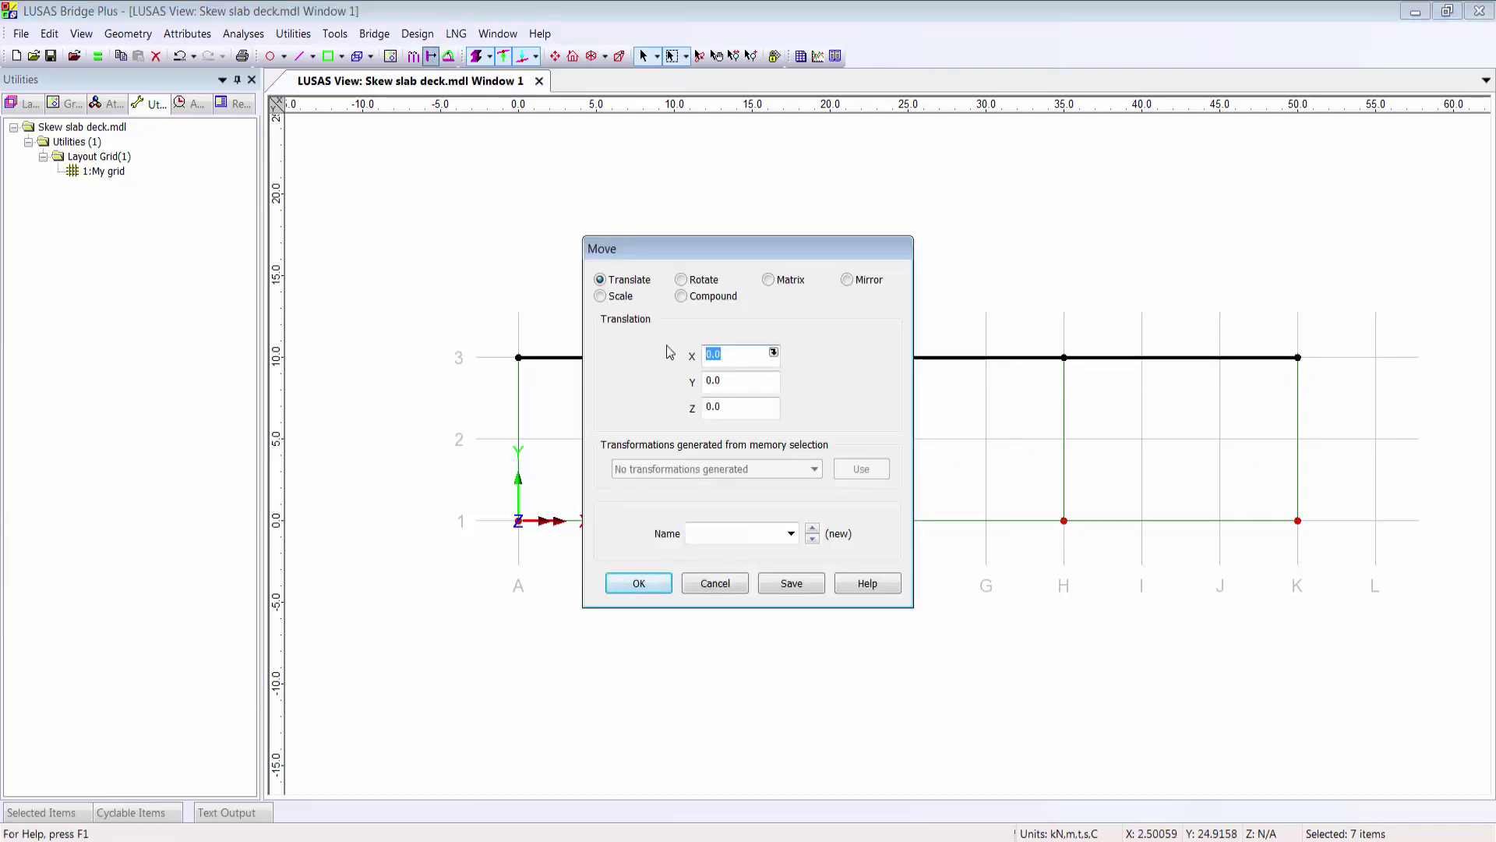
type("-7")
key("Return")
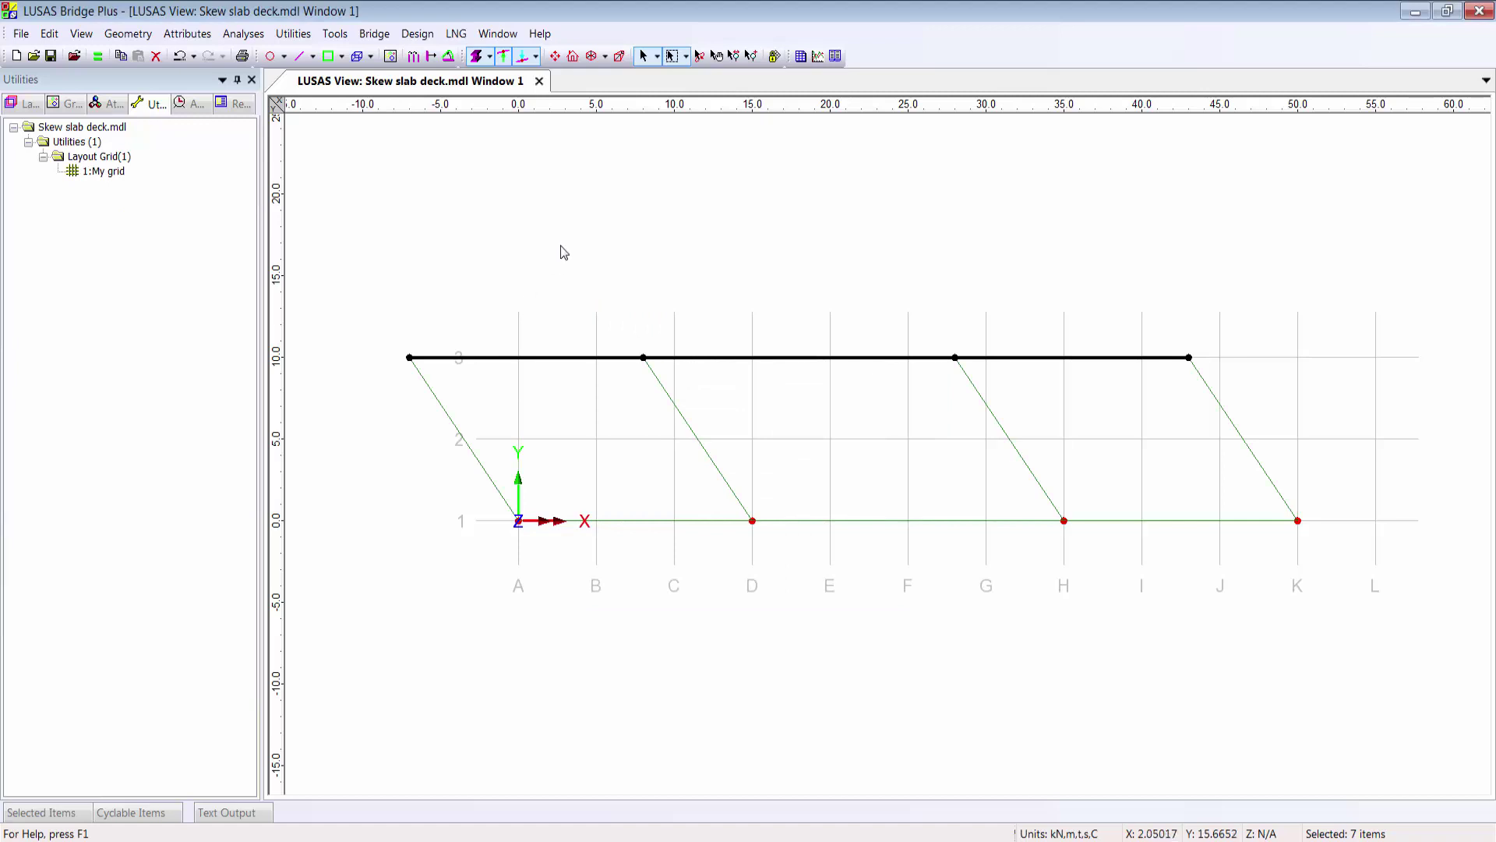
left_click(564, 248)
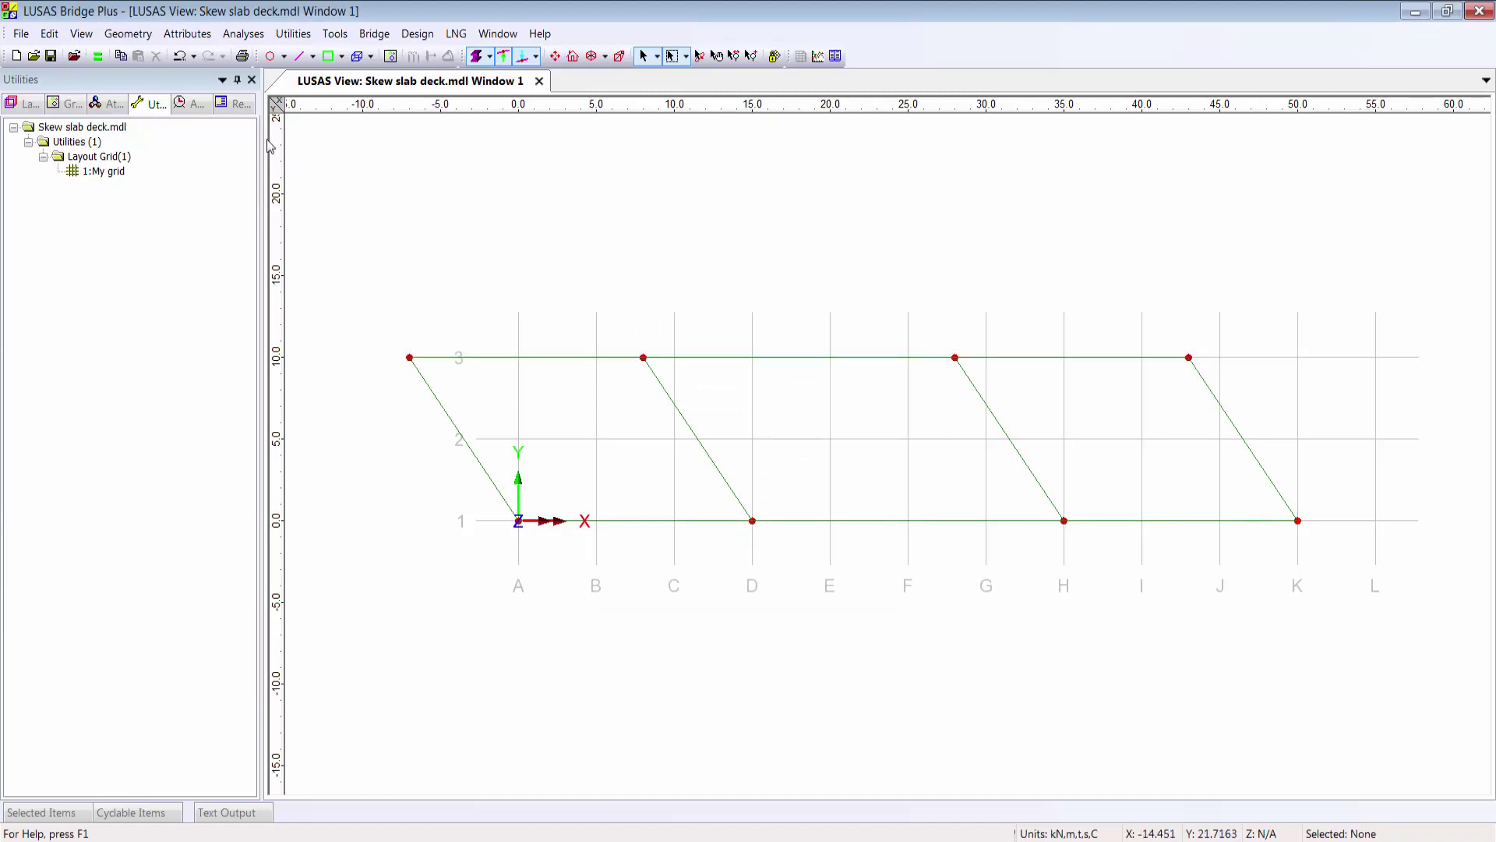
Define a surface mesh attribute with linear quadrilateral thick plate elements and name it Thick plate.
left_click(188, 35)
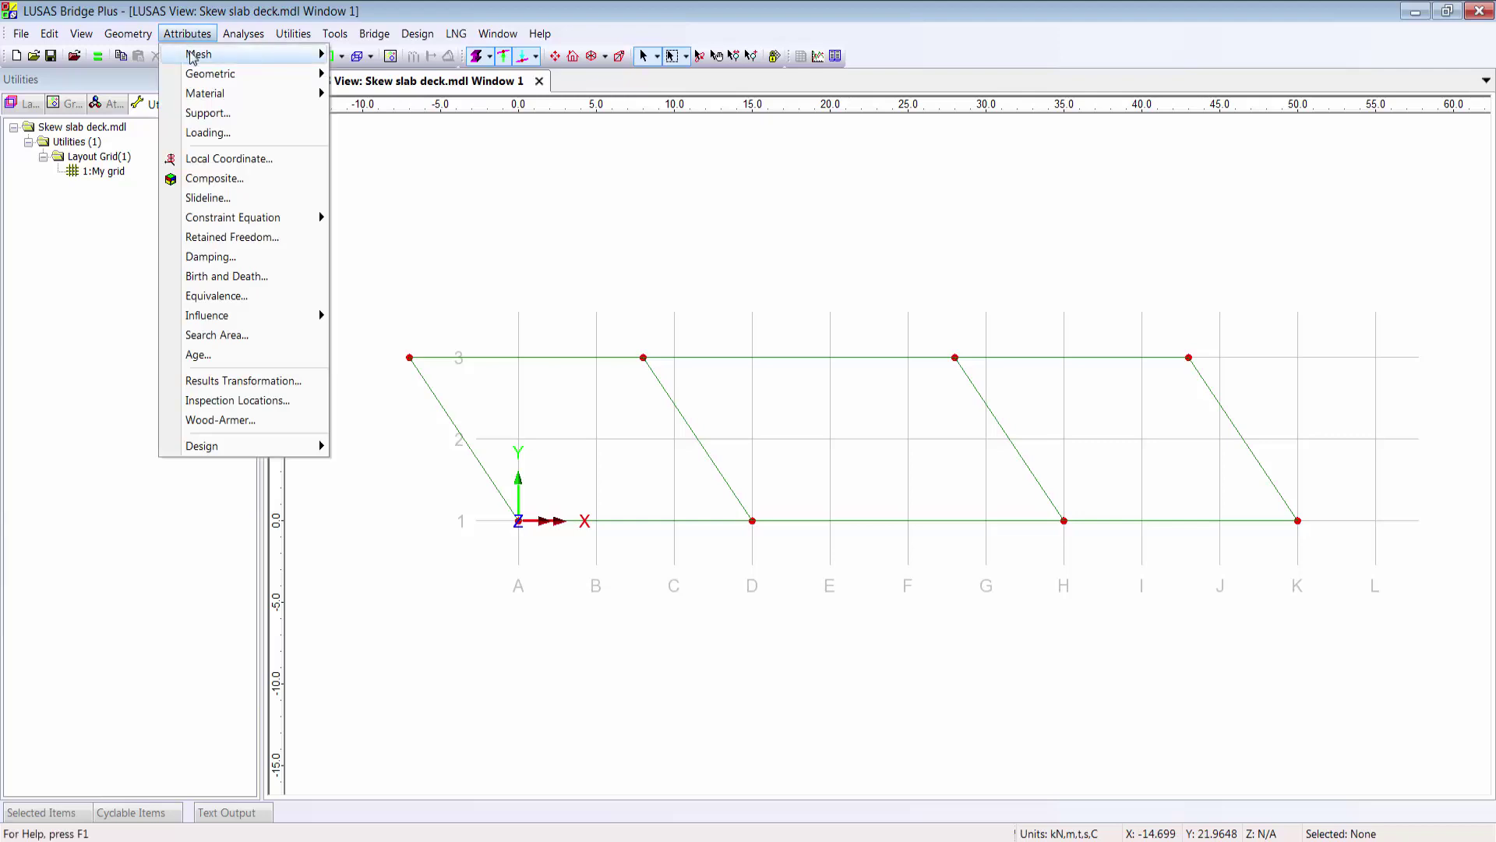
mouse_move(192, 56)
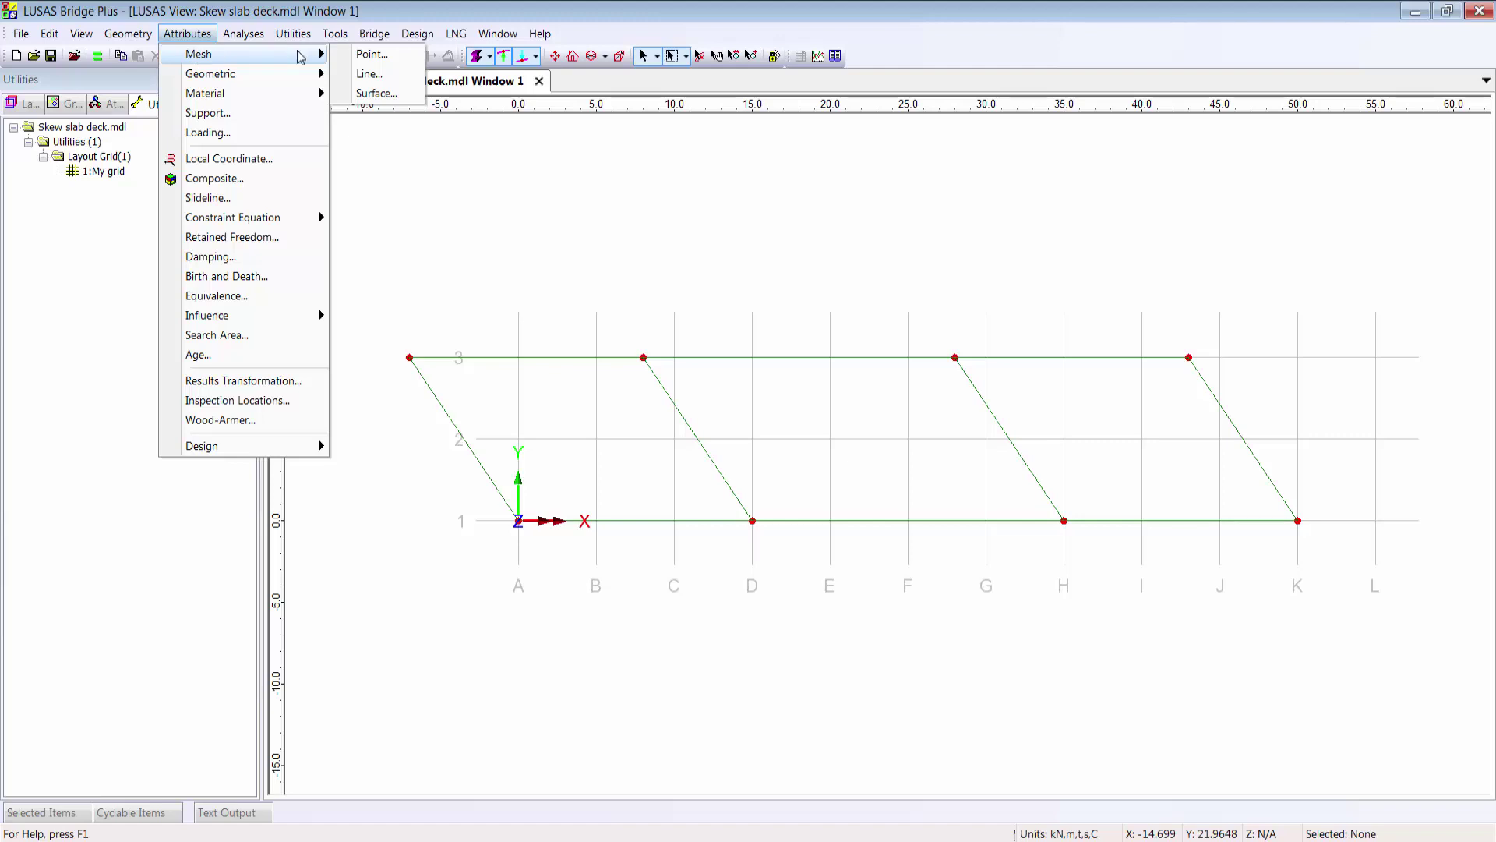
left_click(374, 93)
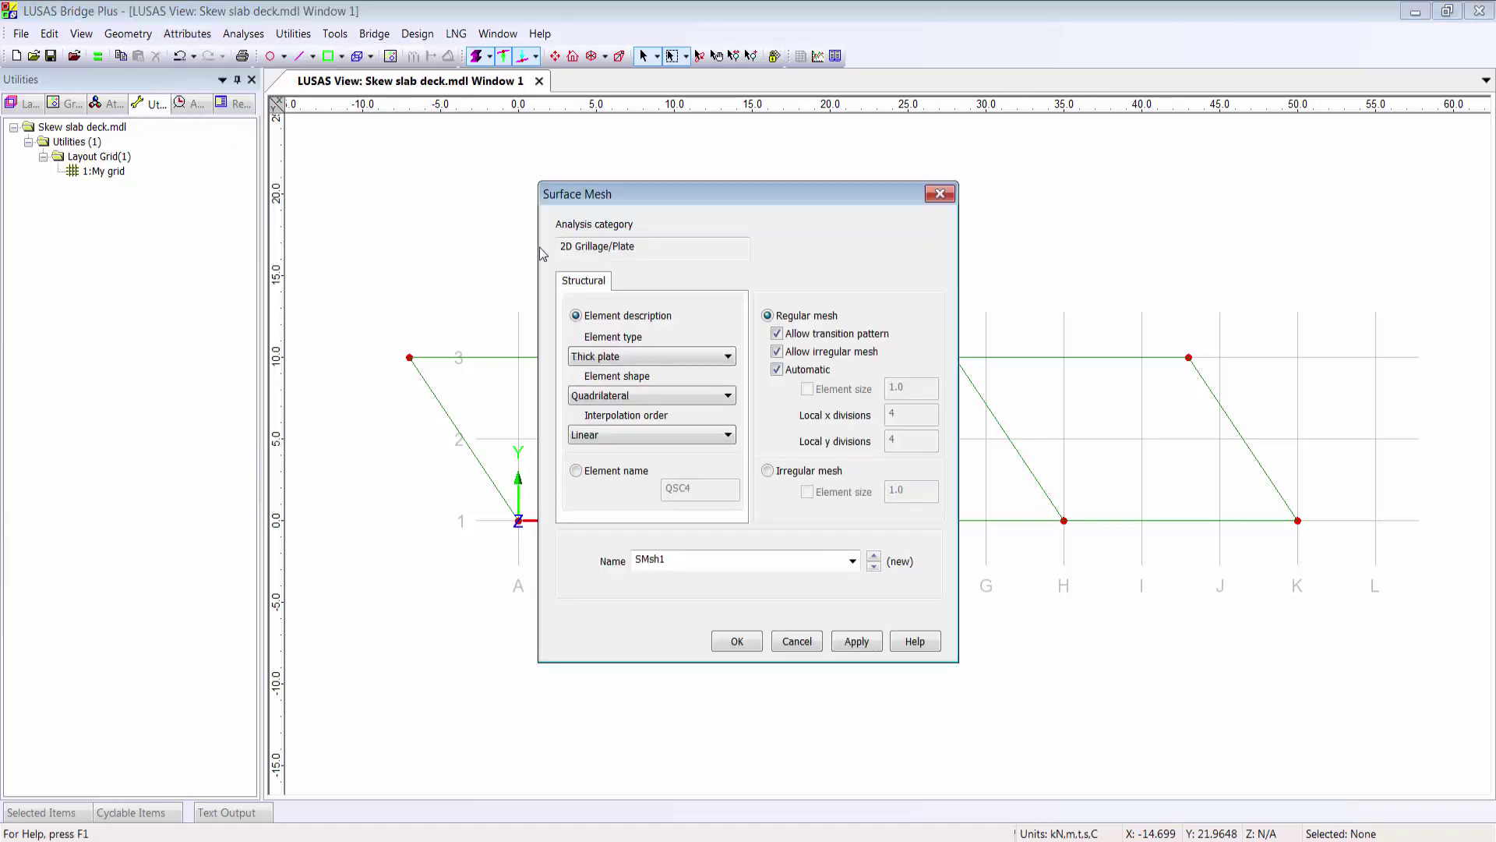
left_click(681, 359)
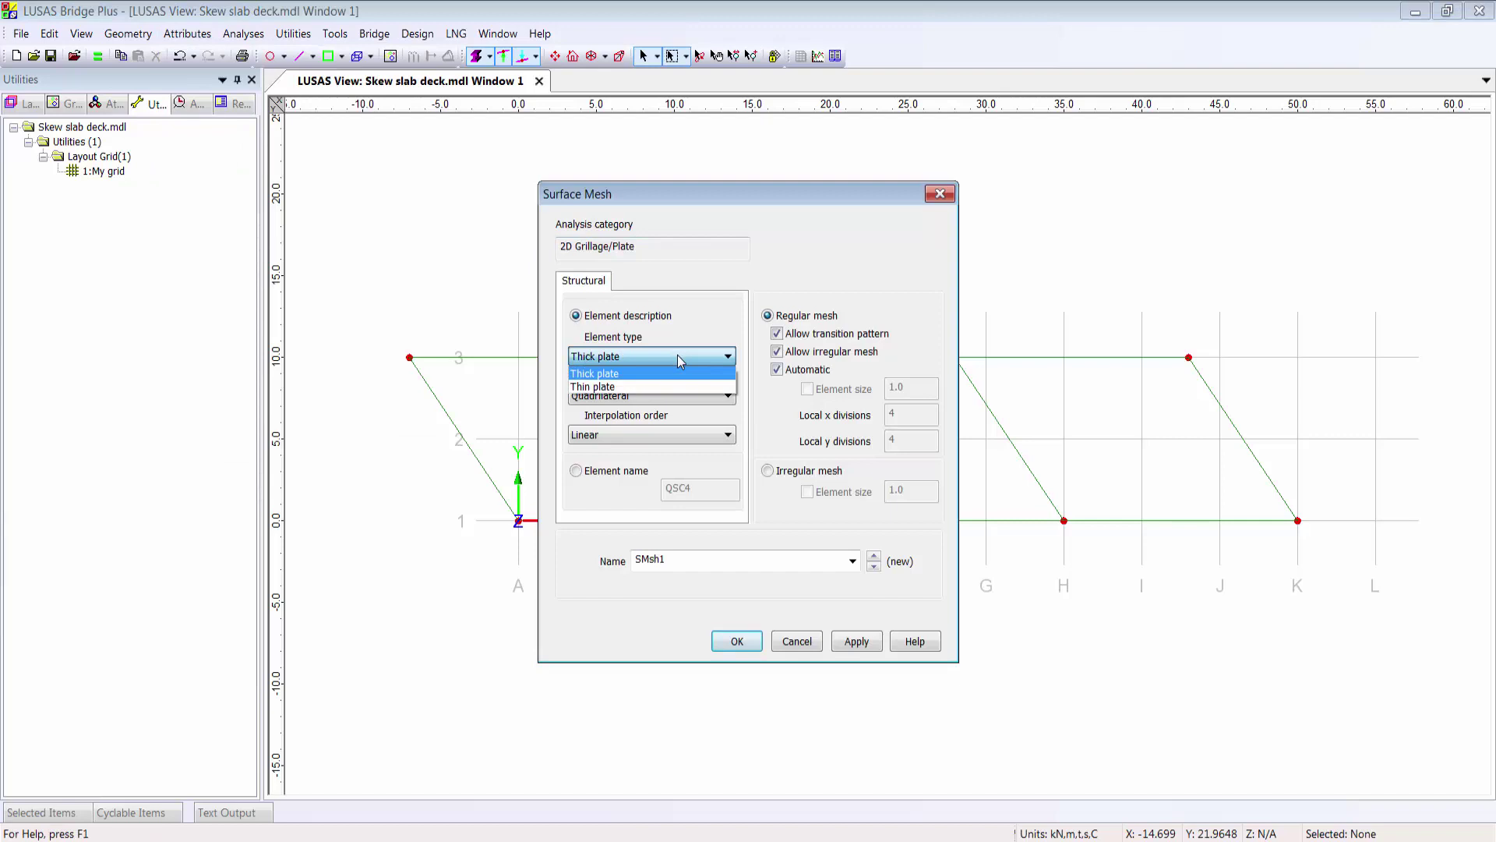
left_click(676, 353)
double_click(693, 561)
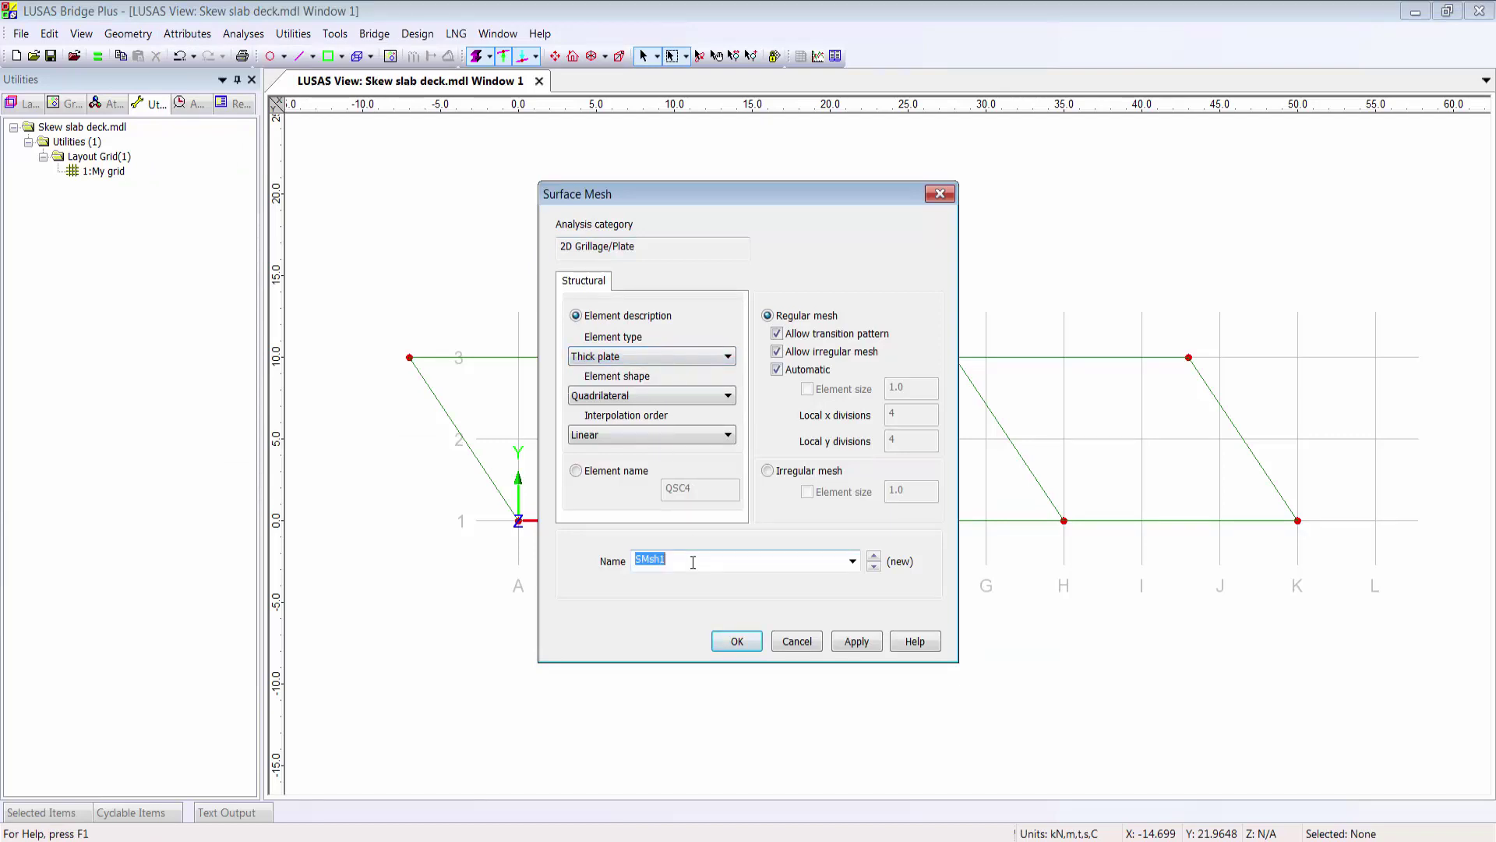
type("Thick plate")
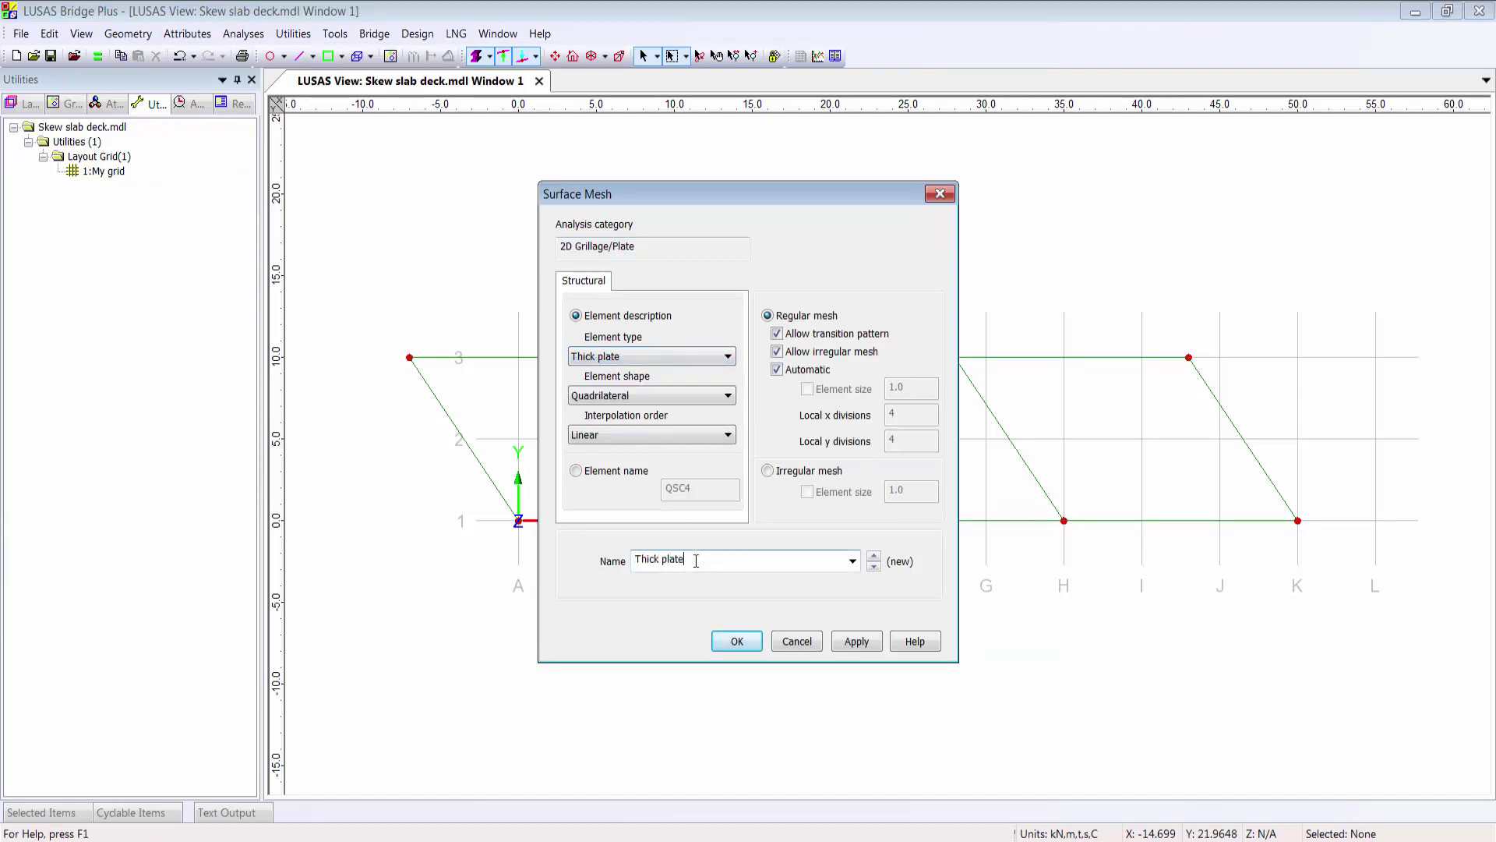
left_click(737, 641)
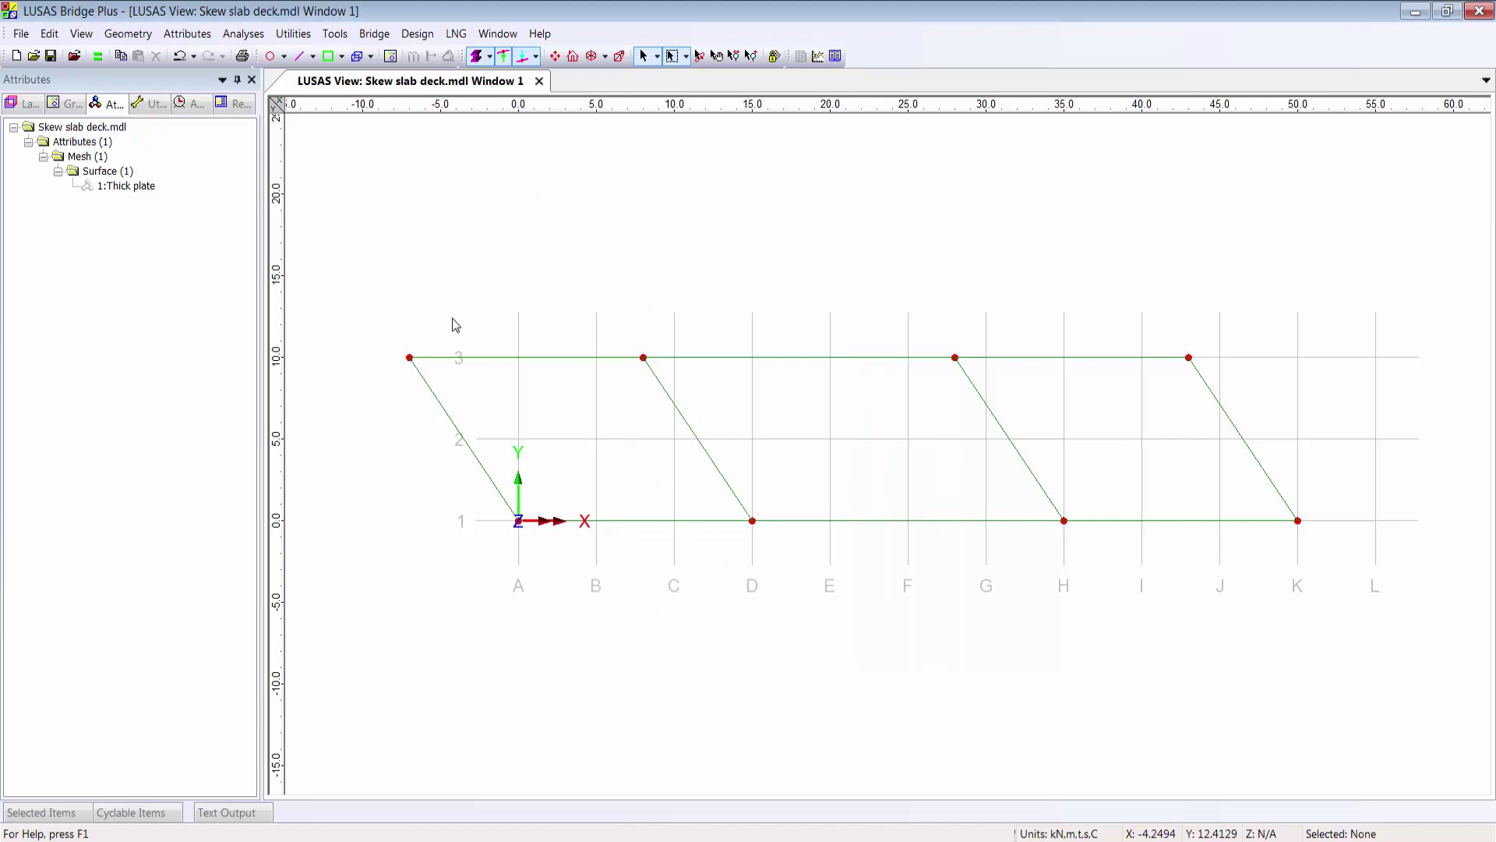
Assign the Thick plate mesh to all three deck surfaces and clear the selection.
left_click_drag(392, 320, 1316, 611)
left_click_drag(125, 186, 662, 300)
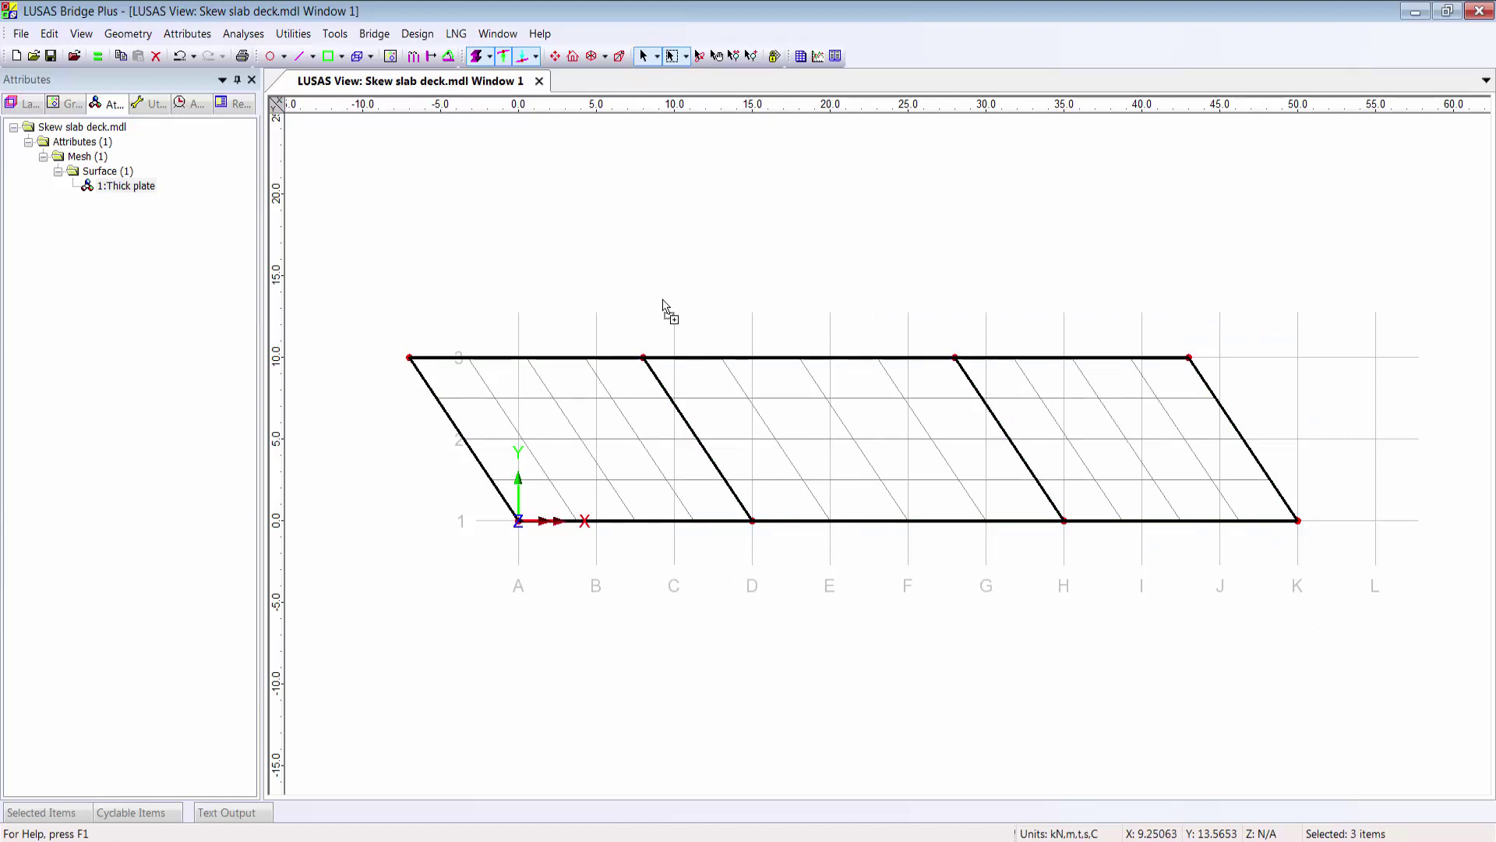
left_click(665, 305)
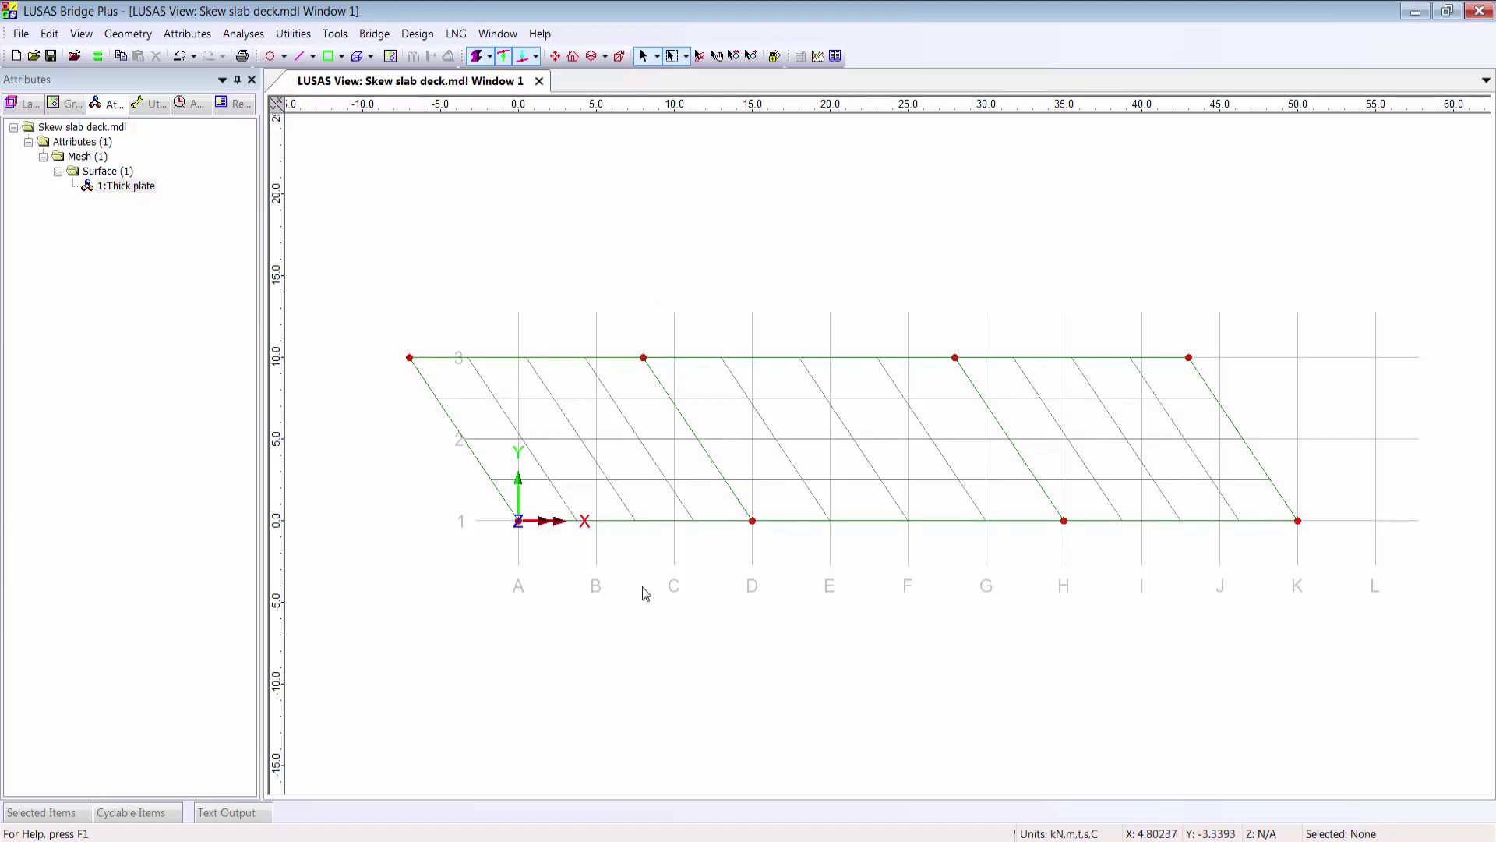
left_click(588, 366)
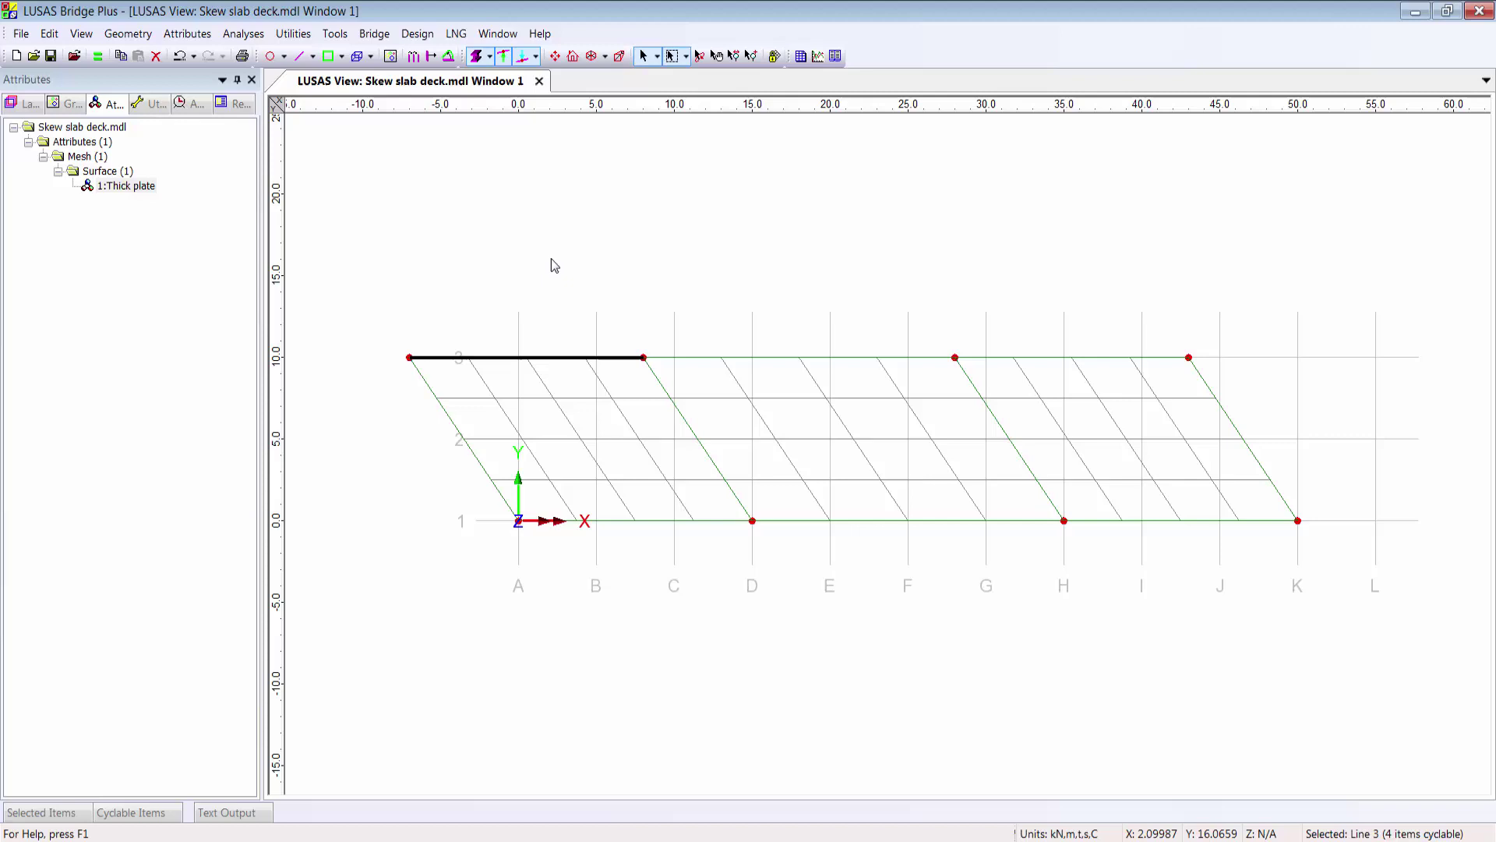
left_click(431, 179)
Define a line mesh attribute named 2m divisions with element type None and an element length of 2 m.
left_click(187, 34)
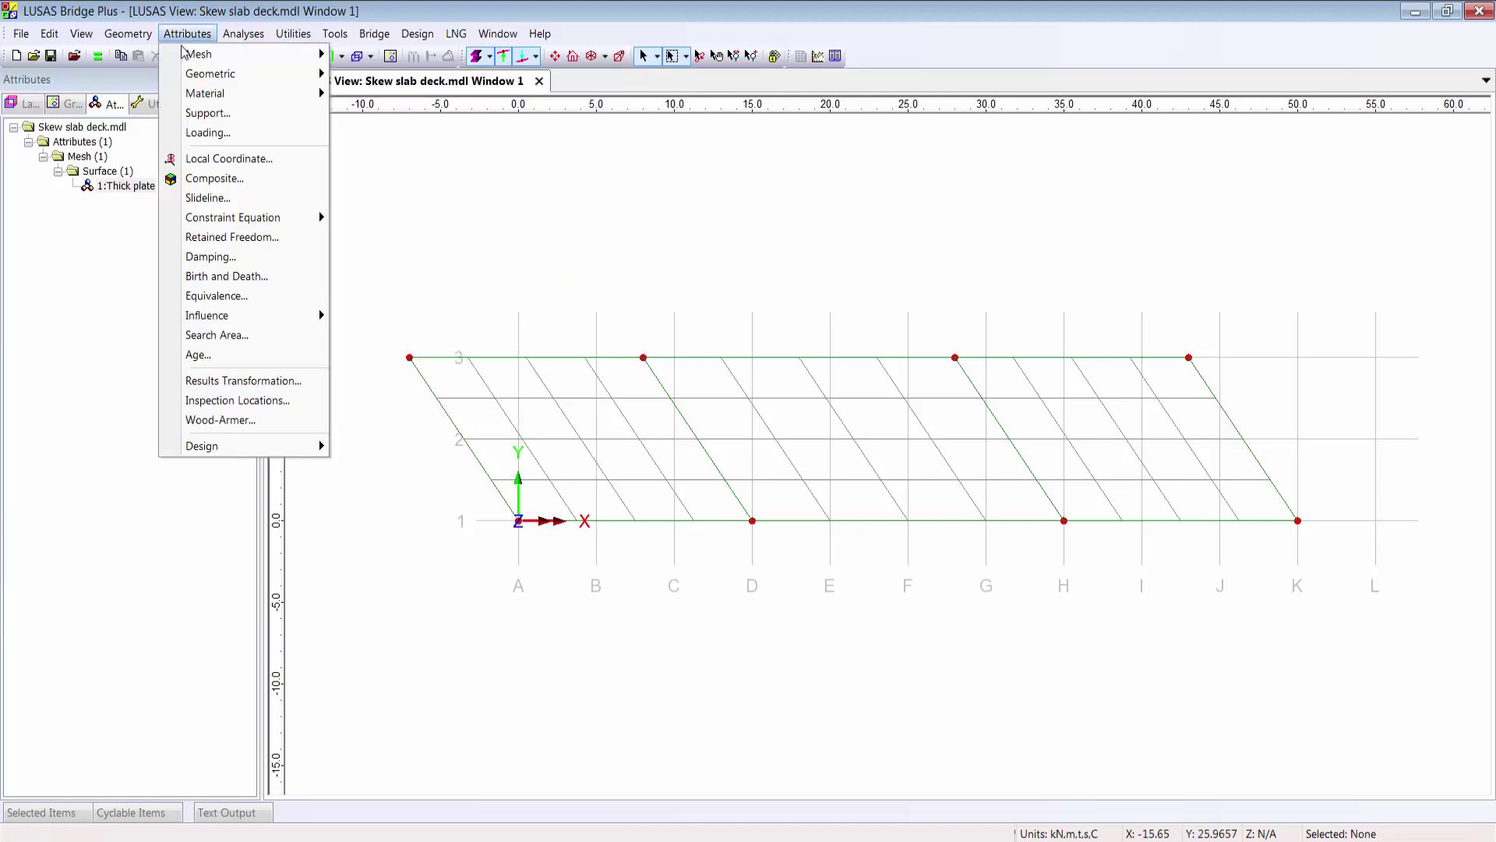
mouse_move(189, 58)
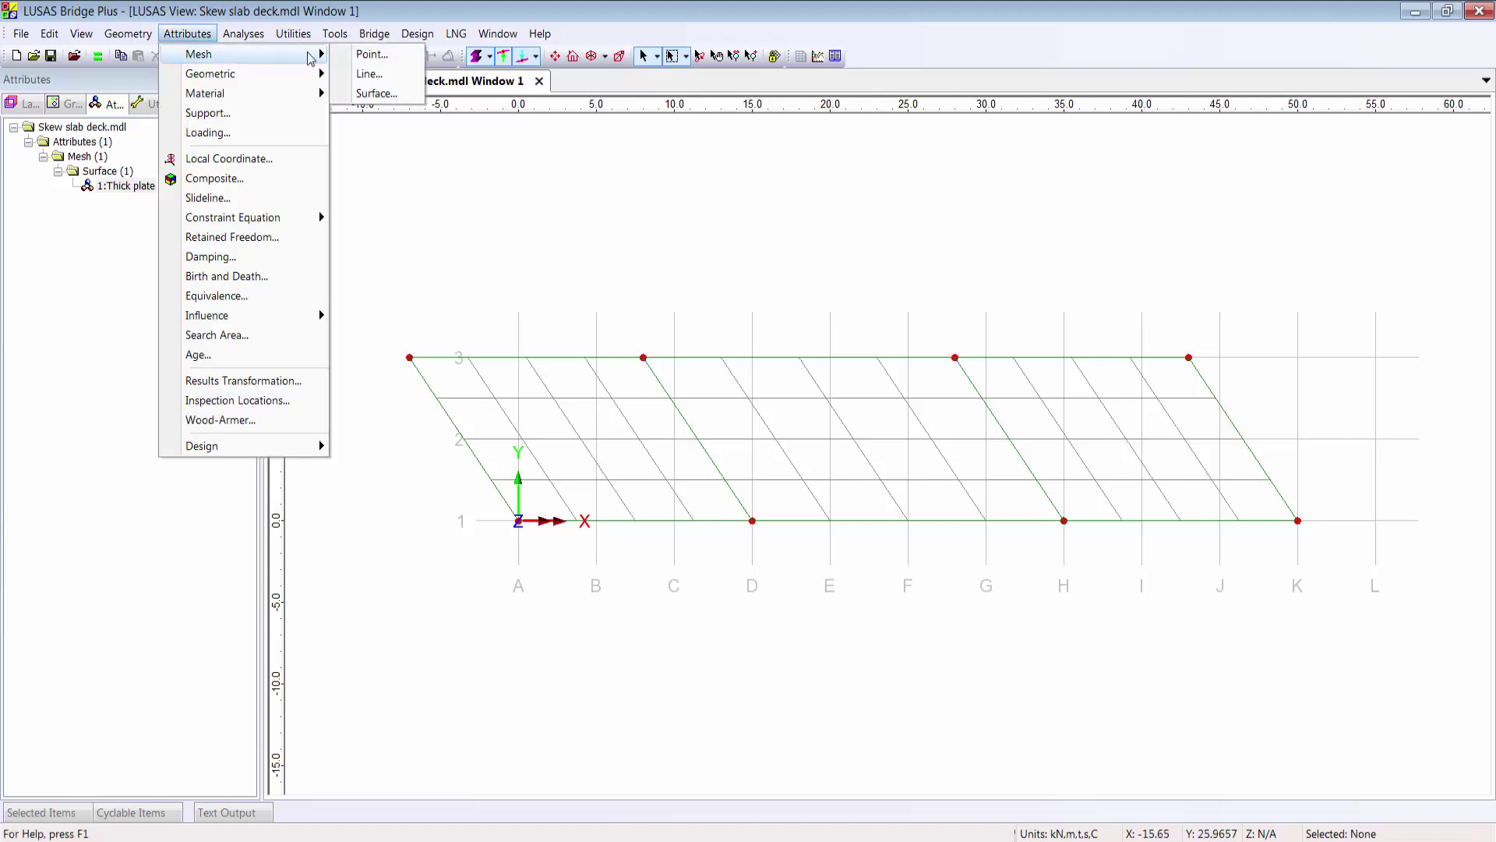
left_click(403, 75)
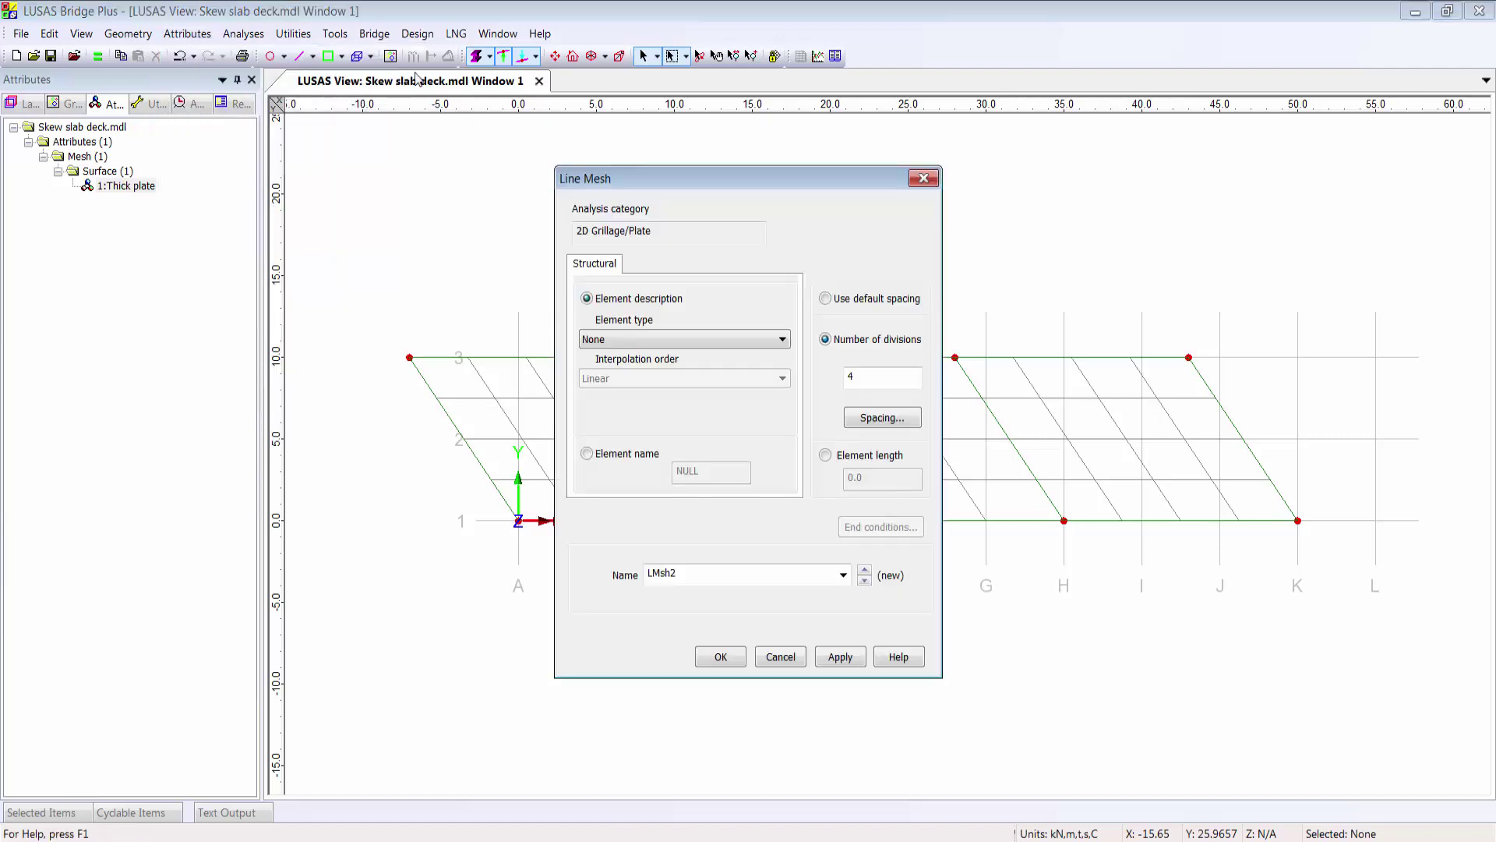
left_click(759, 341)
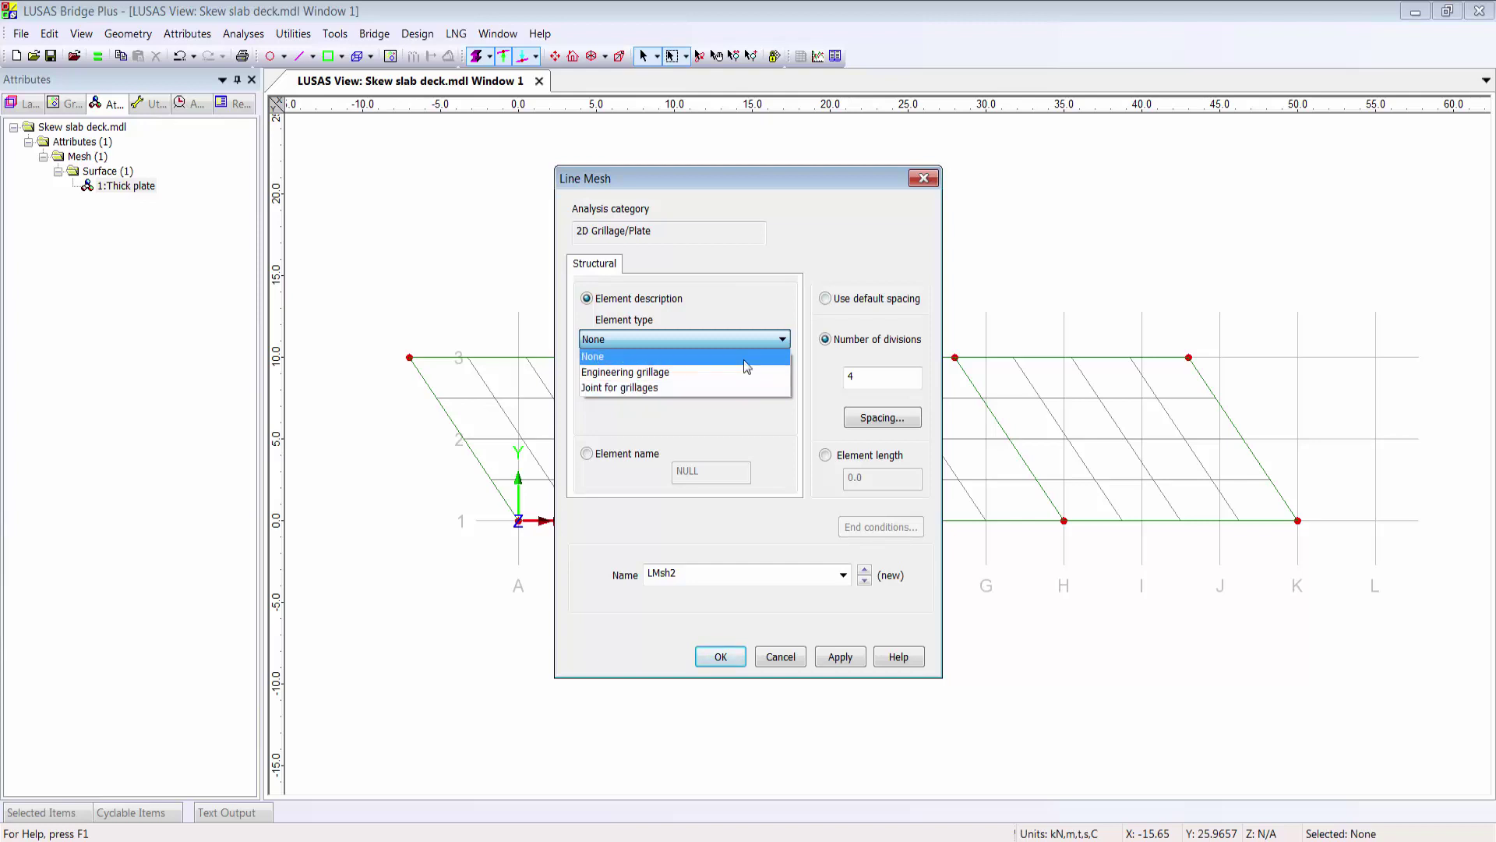
left_click(745, 357)
left_click(825, 455)
left_click_drag(904, 477, 805, 503)
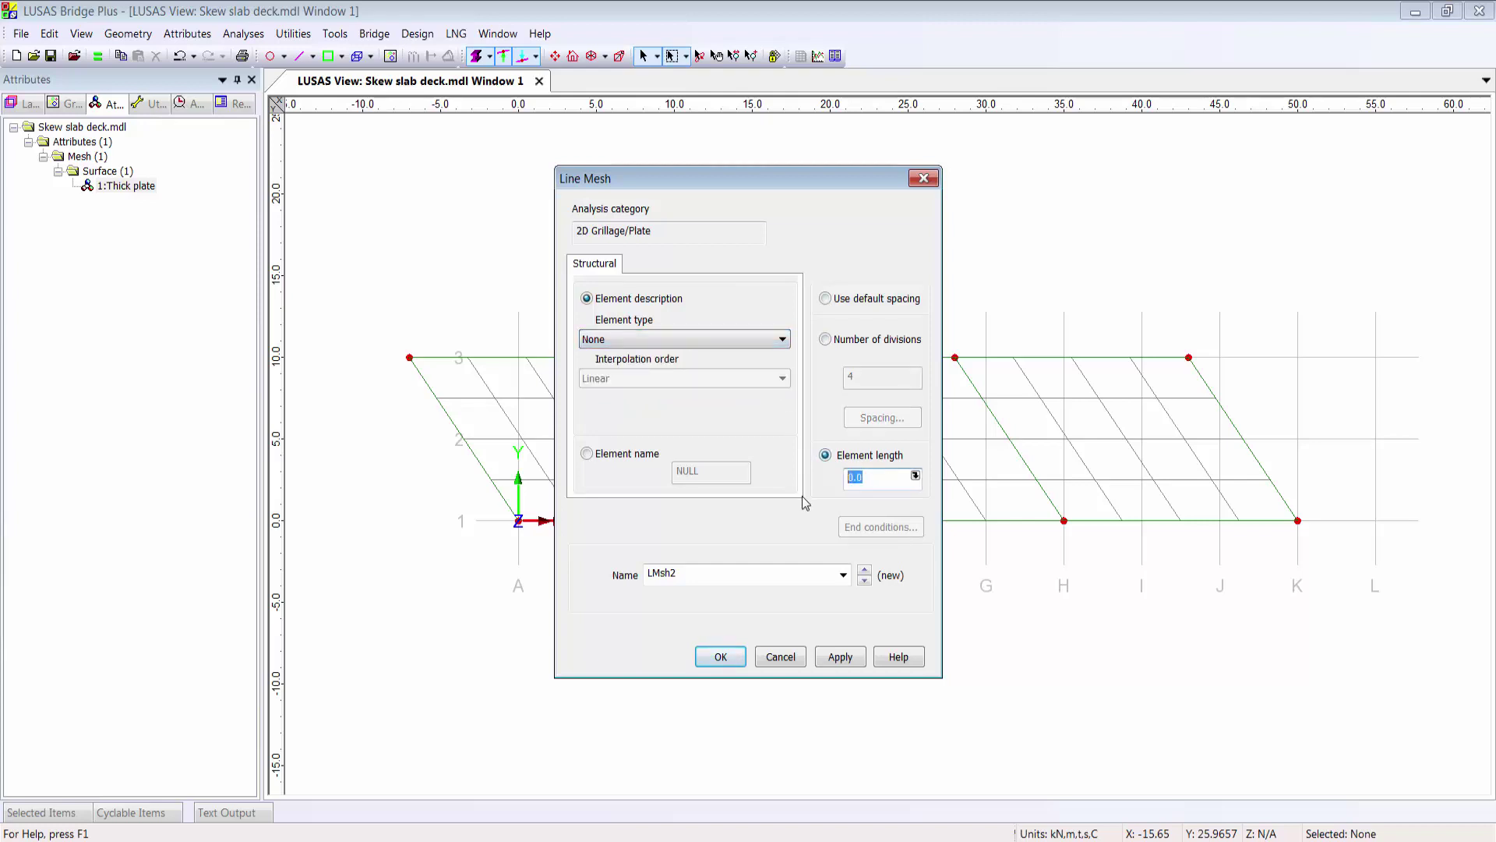
type("2")
key("Tab")
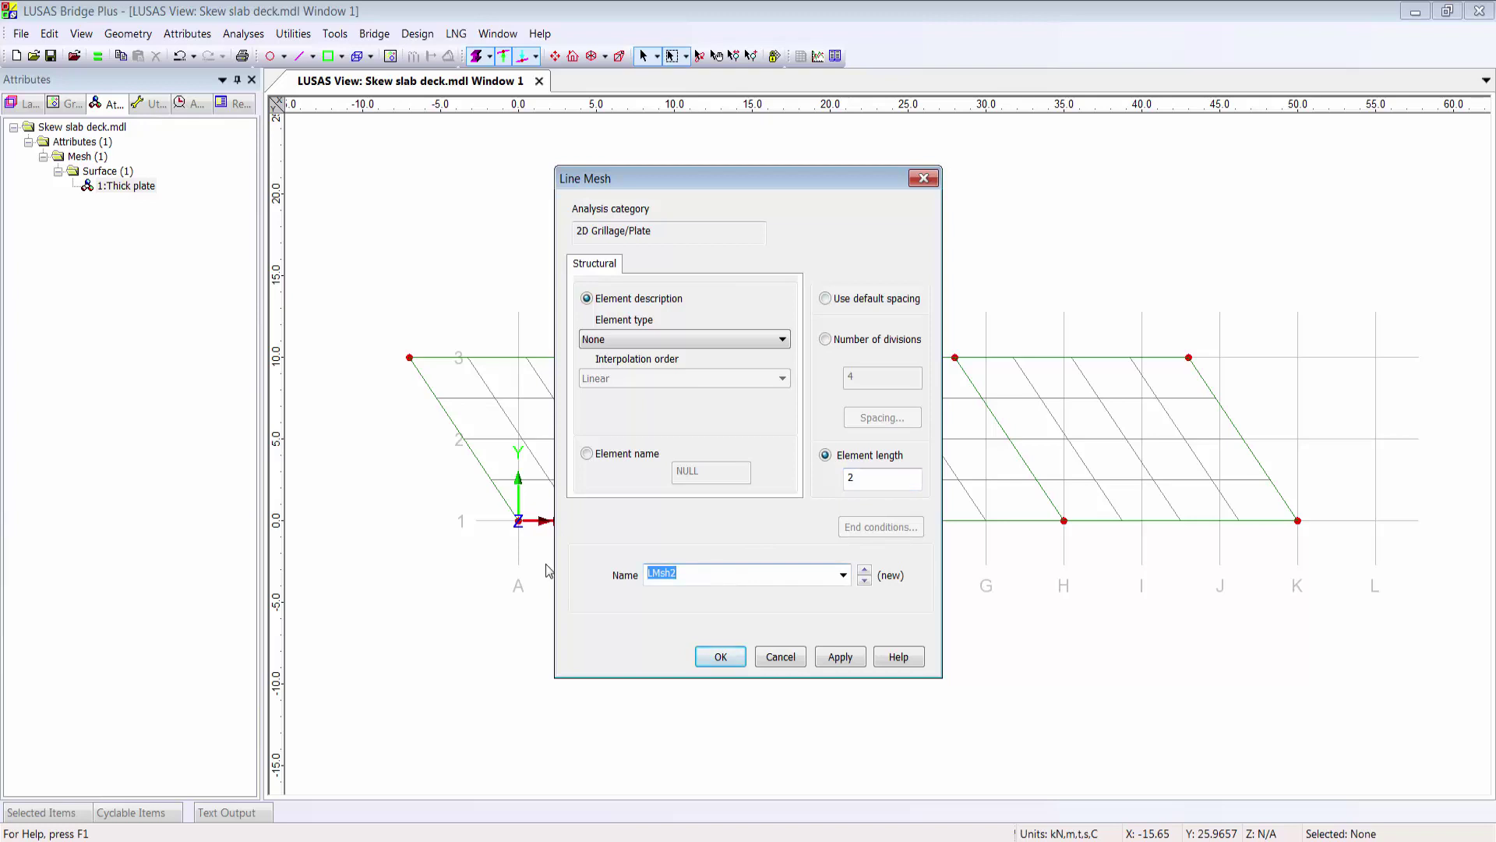
type("2m divisions")
left_click(721, 657)
Assign the 2m divisions line mesh to all lines of the deck and clear the selection.
left_click_drag(352, 316, 1353, 629)
left_click_drag(129, 185, 558, 262)
left_click(558, 256)
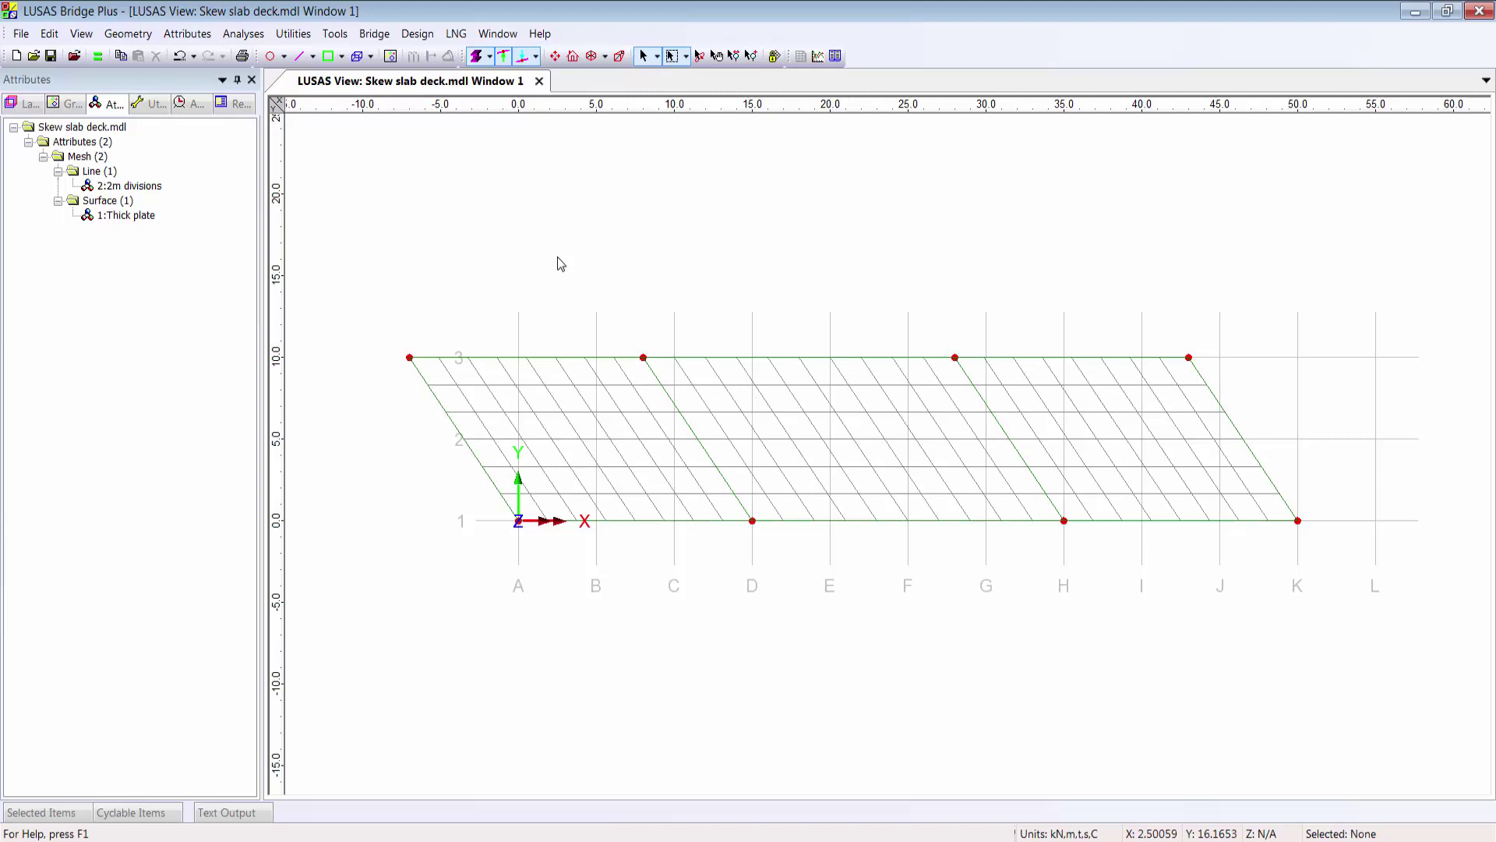
Define a surface geometric attribute with a thickness of 0.5 m and name it 500mm.
left_click(188, 34)
mouse_move(210, 73)
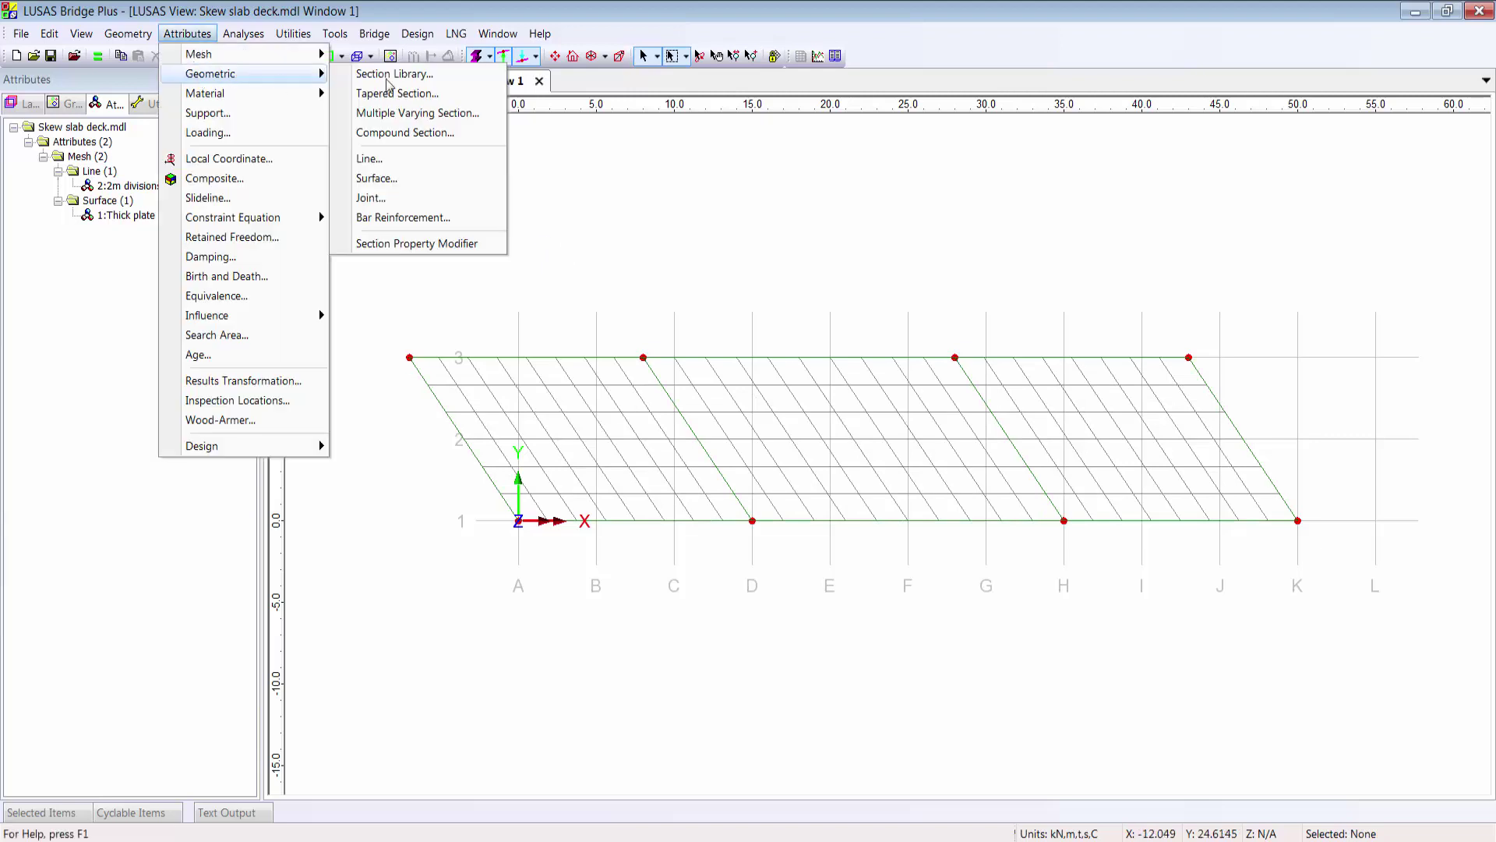
left_click(428, 178)
left_click(796, 356)
type("0.5")
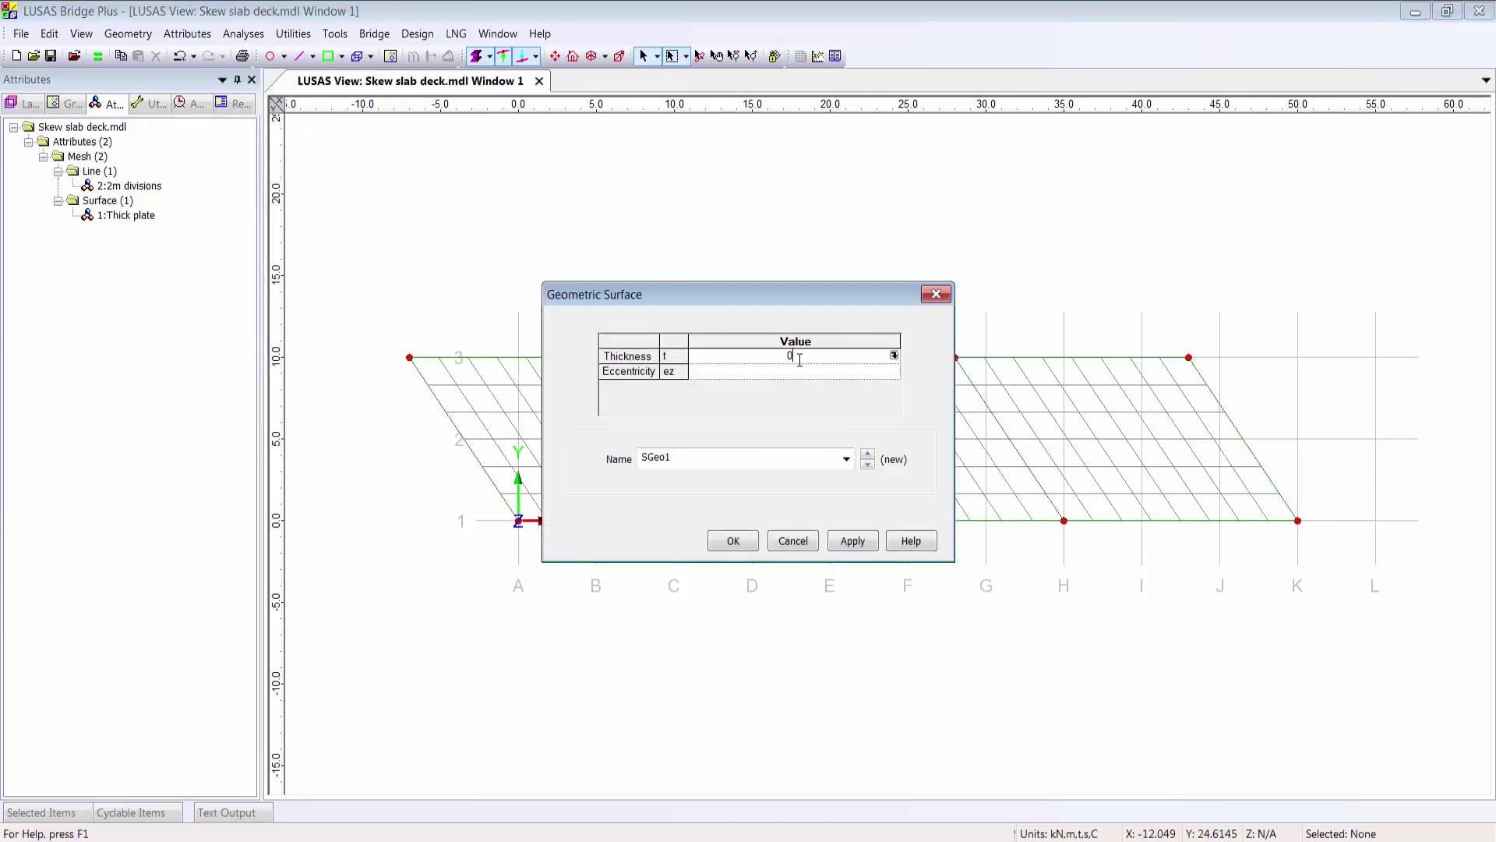
key("Tab")
key("Tab")
type("500mm")
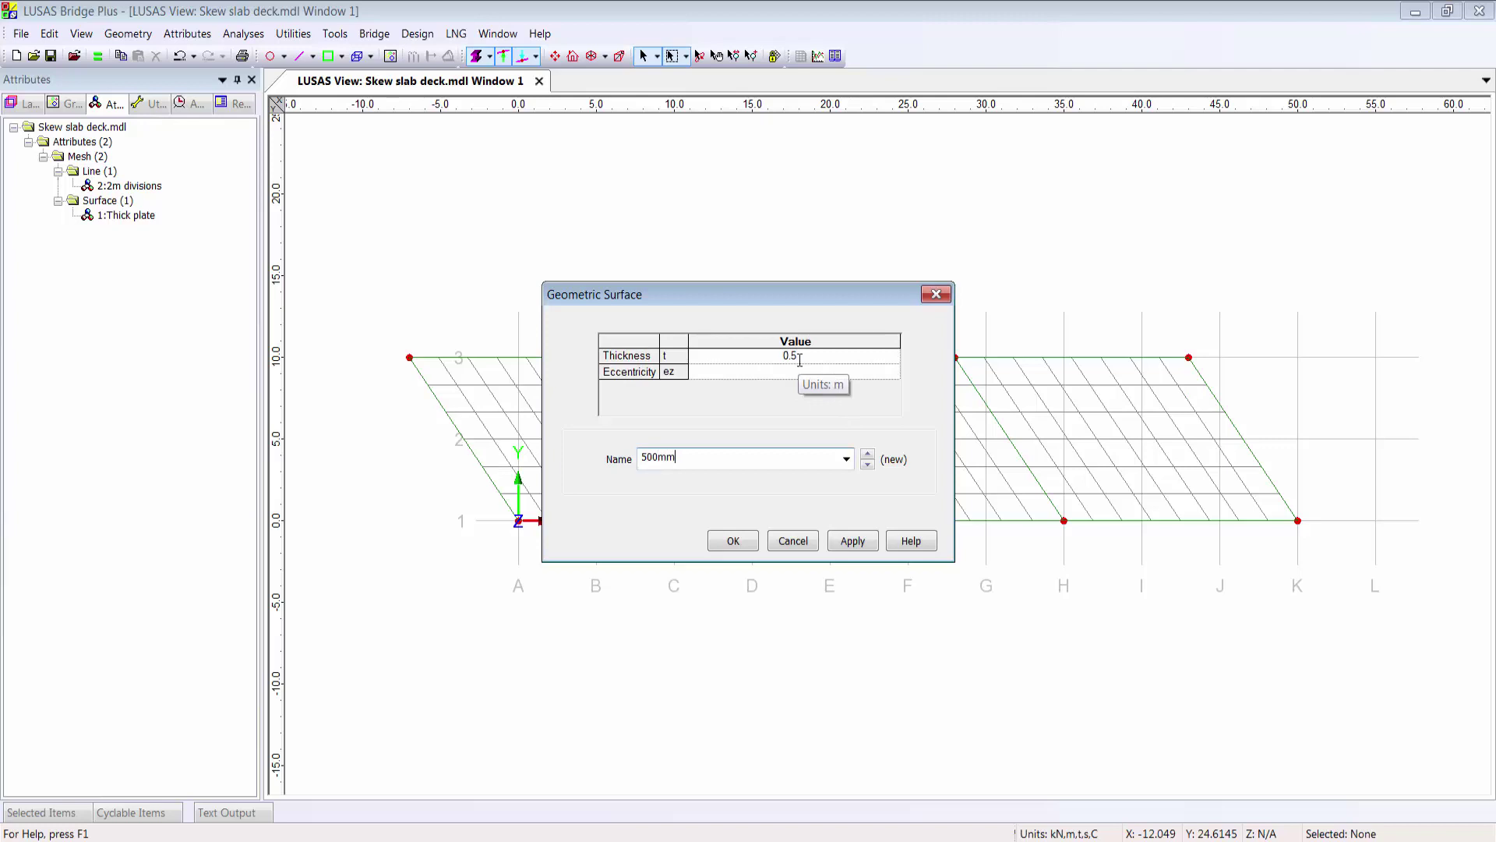
left_click(740, 542)
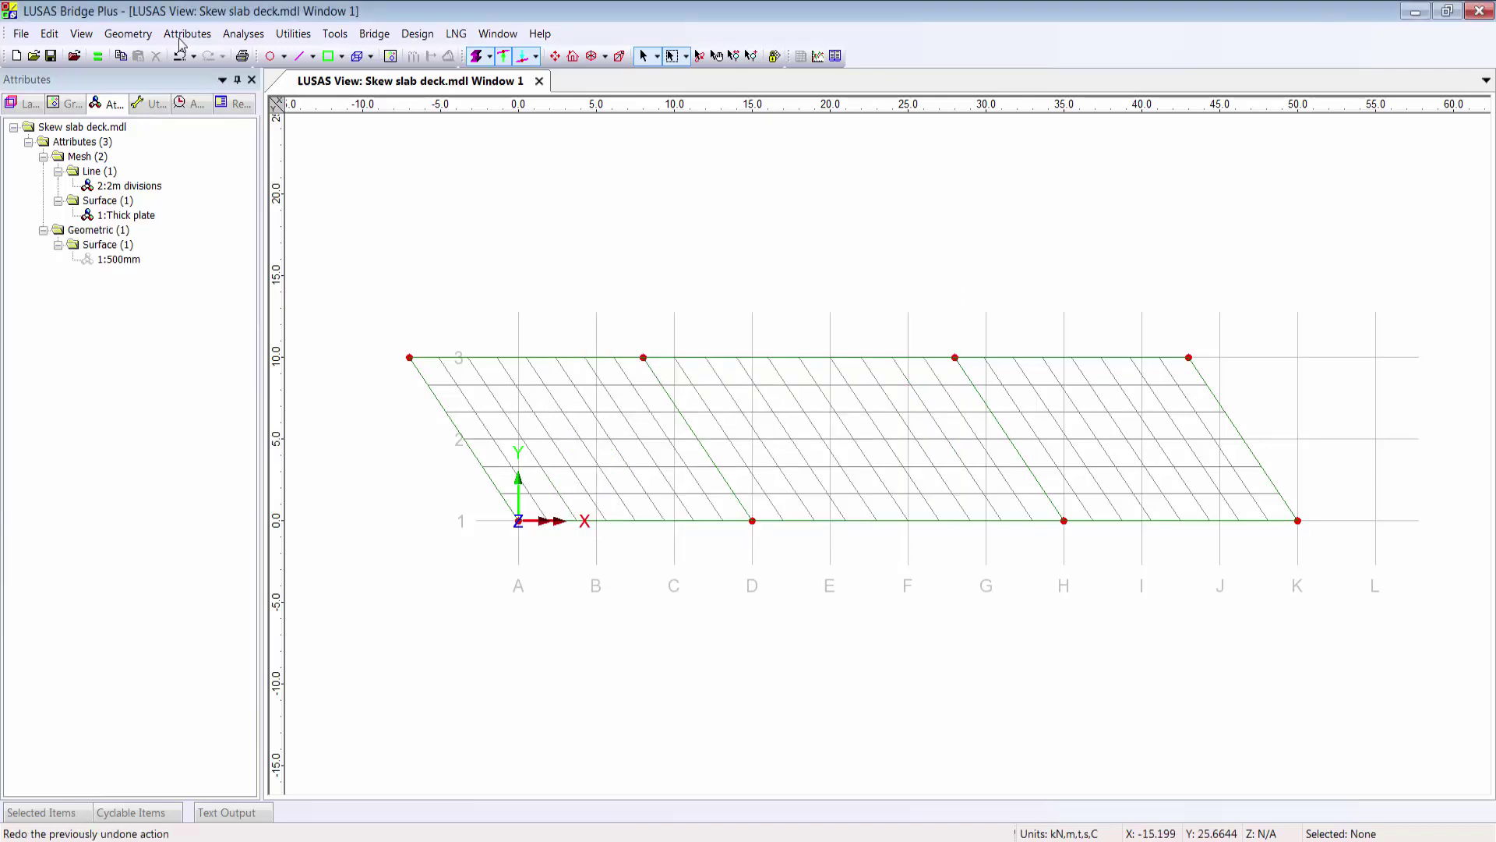
Create a material attribute named Concrete from the material library, using European concrete to EN1992-2:2005, grade C50/60.
left_click(185, 33)
mouse_move(234, 93)
left_click(365, 94)
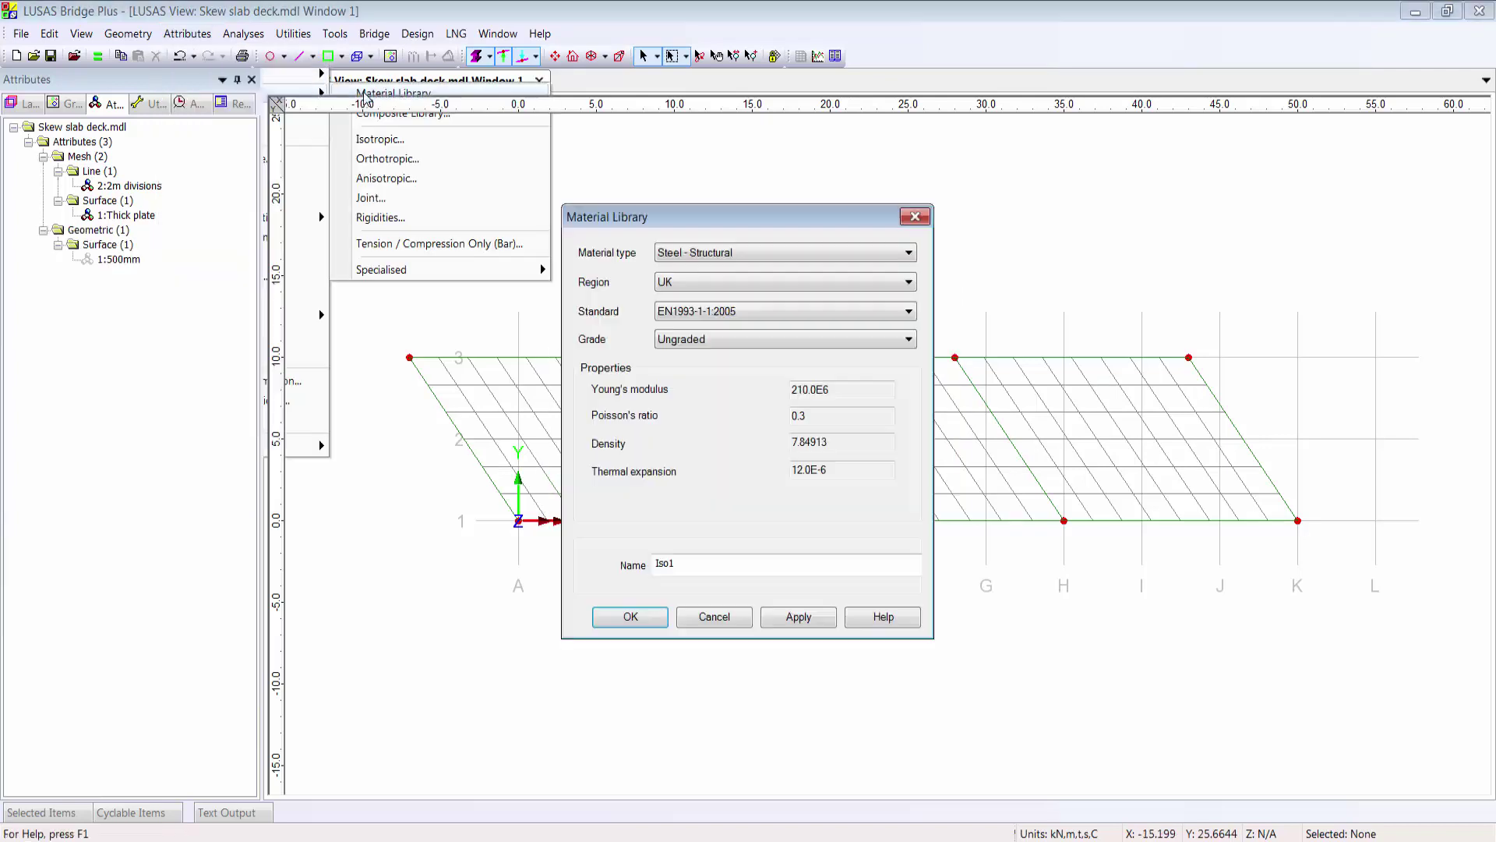
left_click(745, 255)
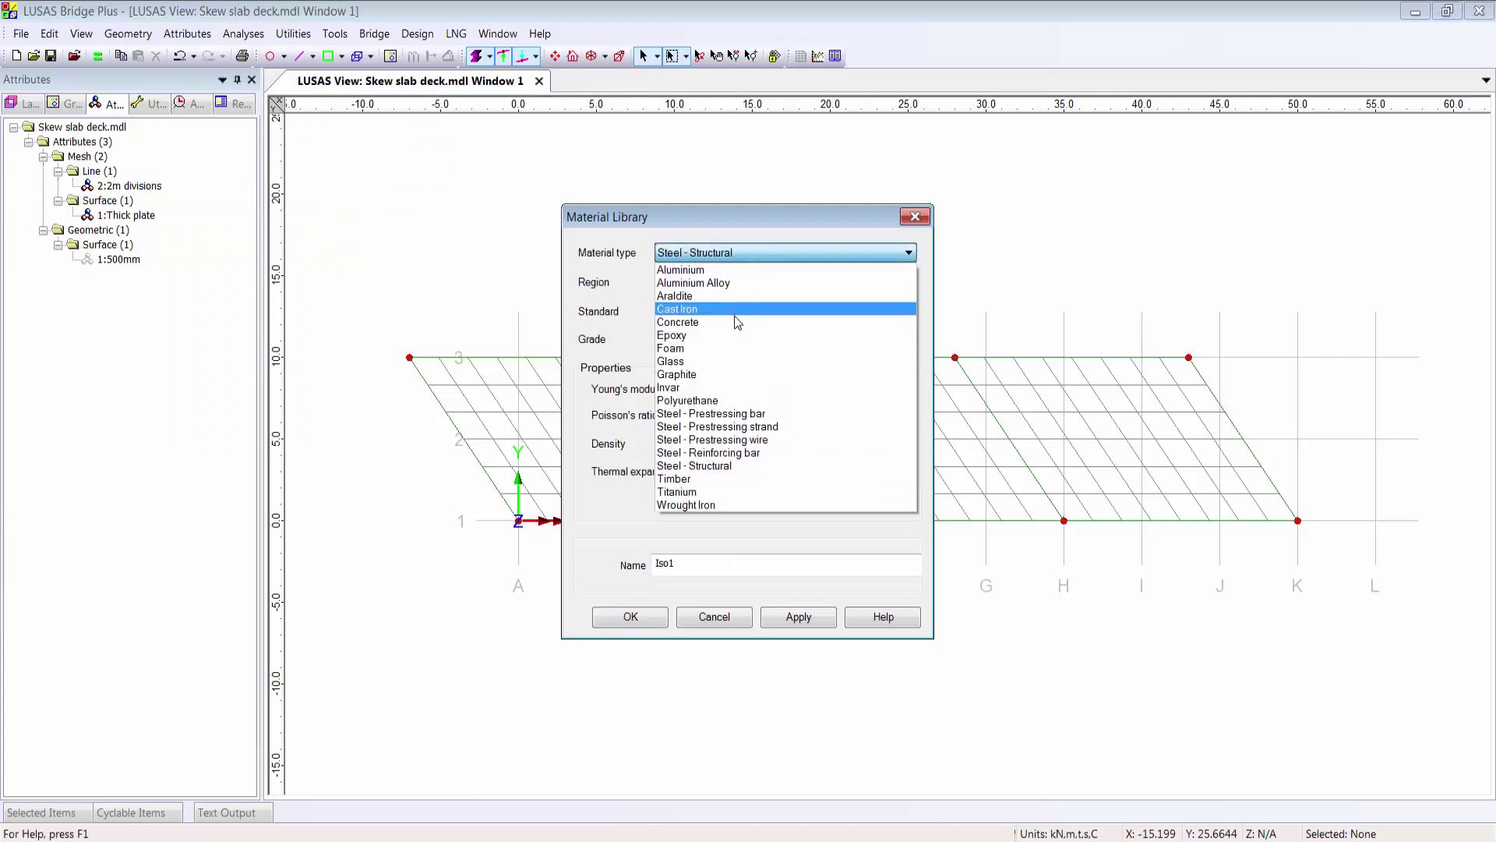
left_click(737, 322)
left_click(742, 282)
left_click(740, 351)
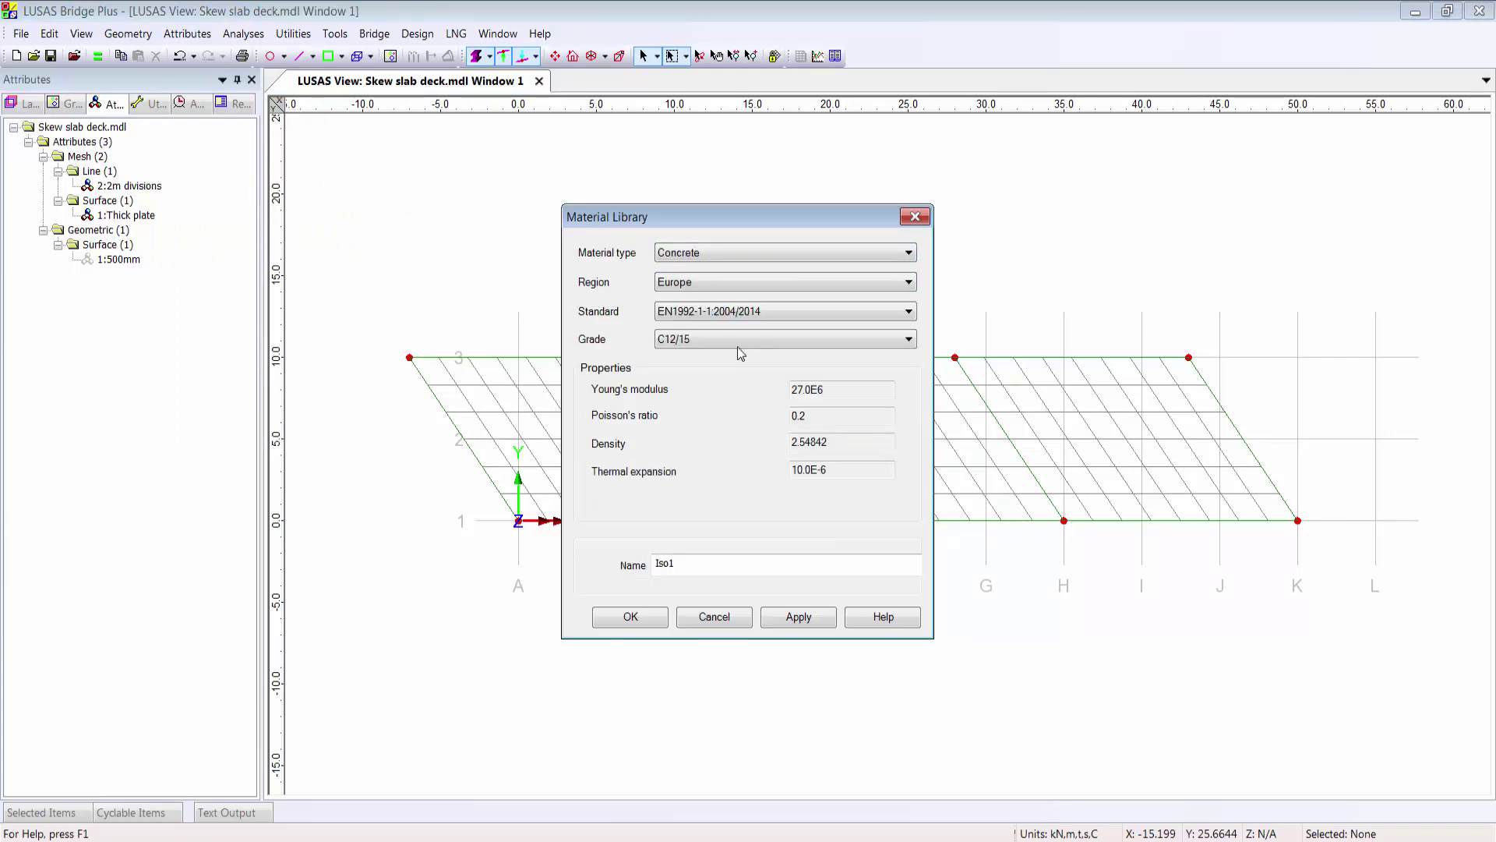
left_click(746, 314)
left_click(739, 350)
left_click(740, 339)
left_click(735, 407)
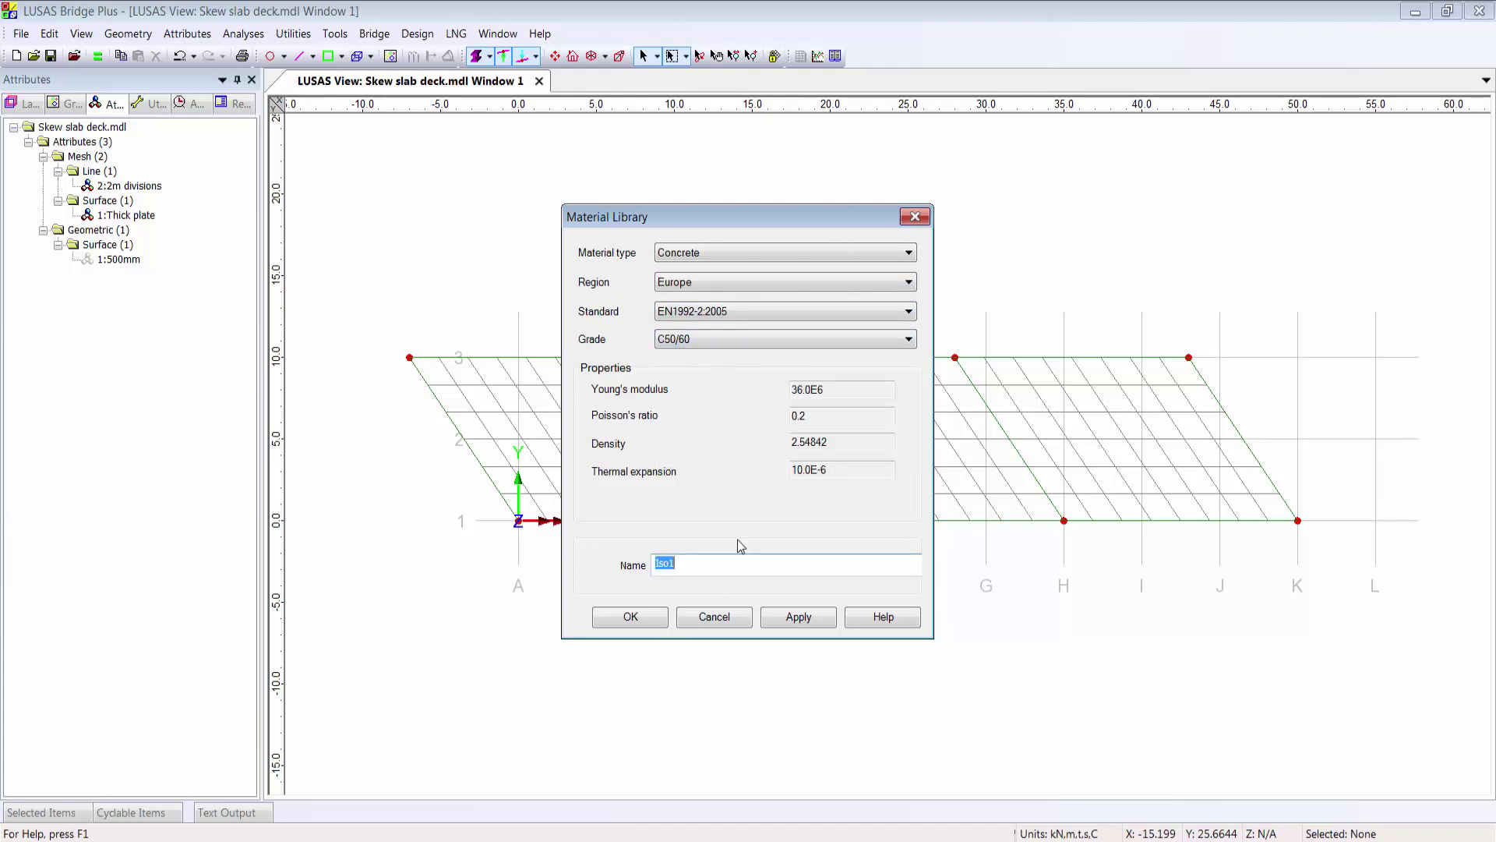
left_click(631, 617)
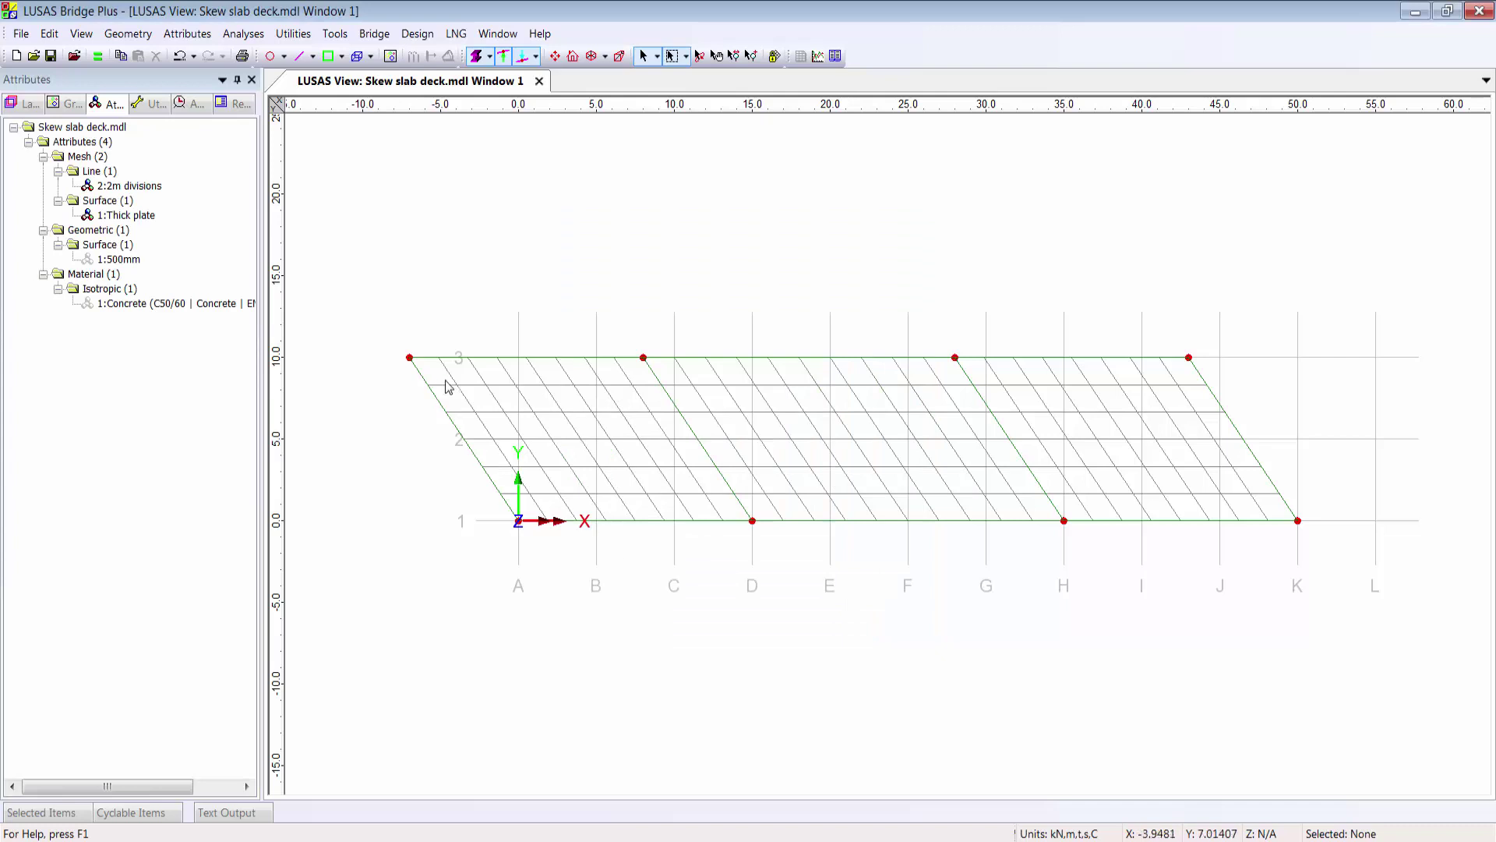
Assign the concrete material and 500mm thickness to all three deck surfaces, clear the selection and turn off the fleshed display.
left_click_drag(382, 318, 1334, 605)
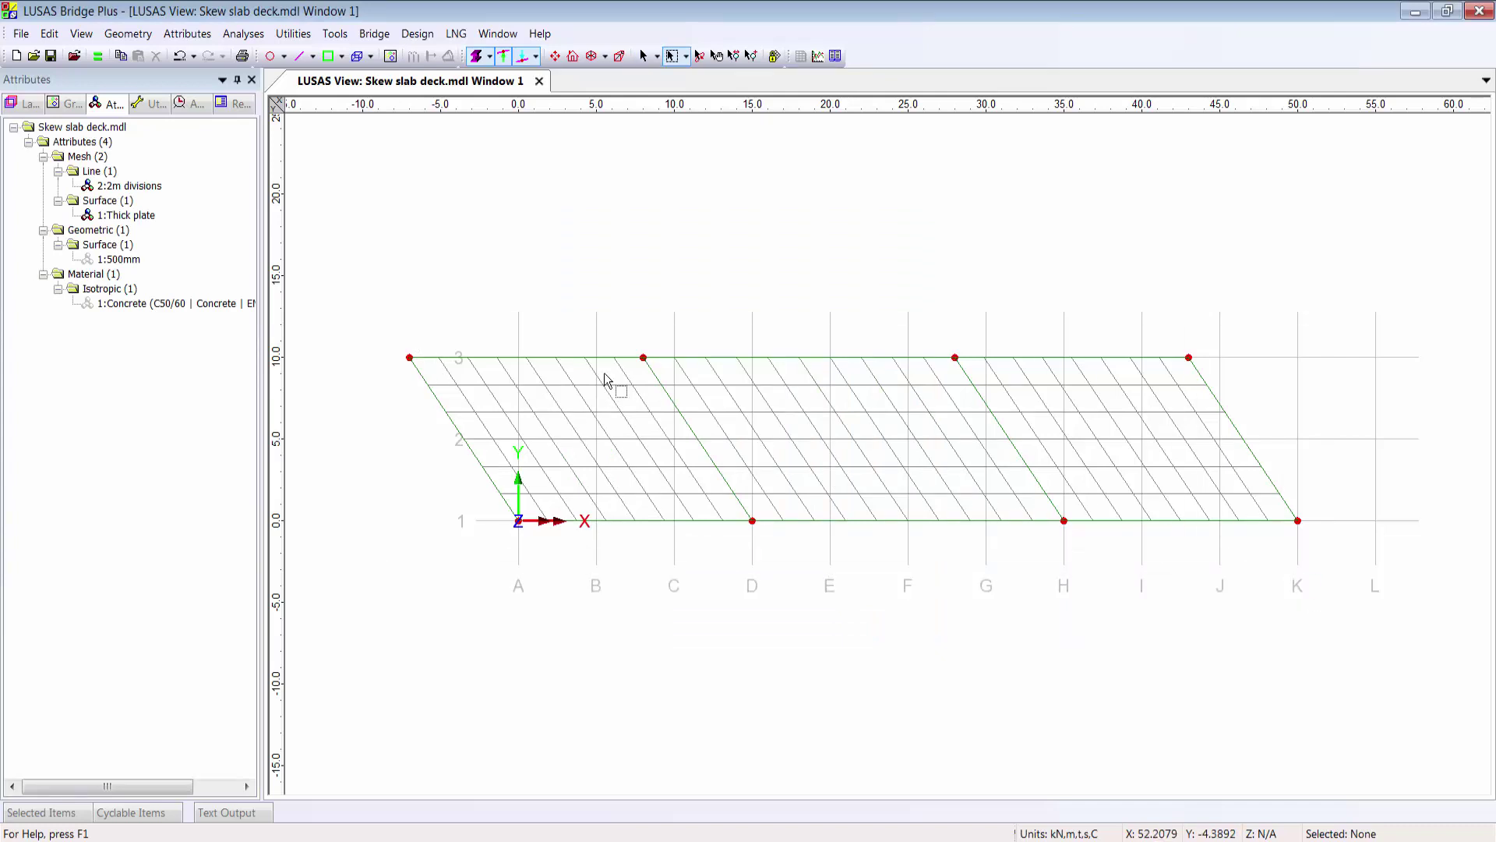
left_click_drag(153, 304, 601, 357)
left_click_drag(118, 258, 585, 319)
left_click(530, 269)
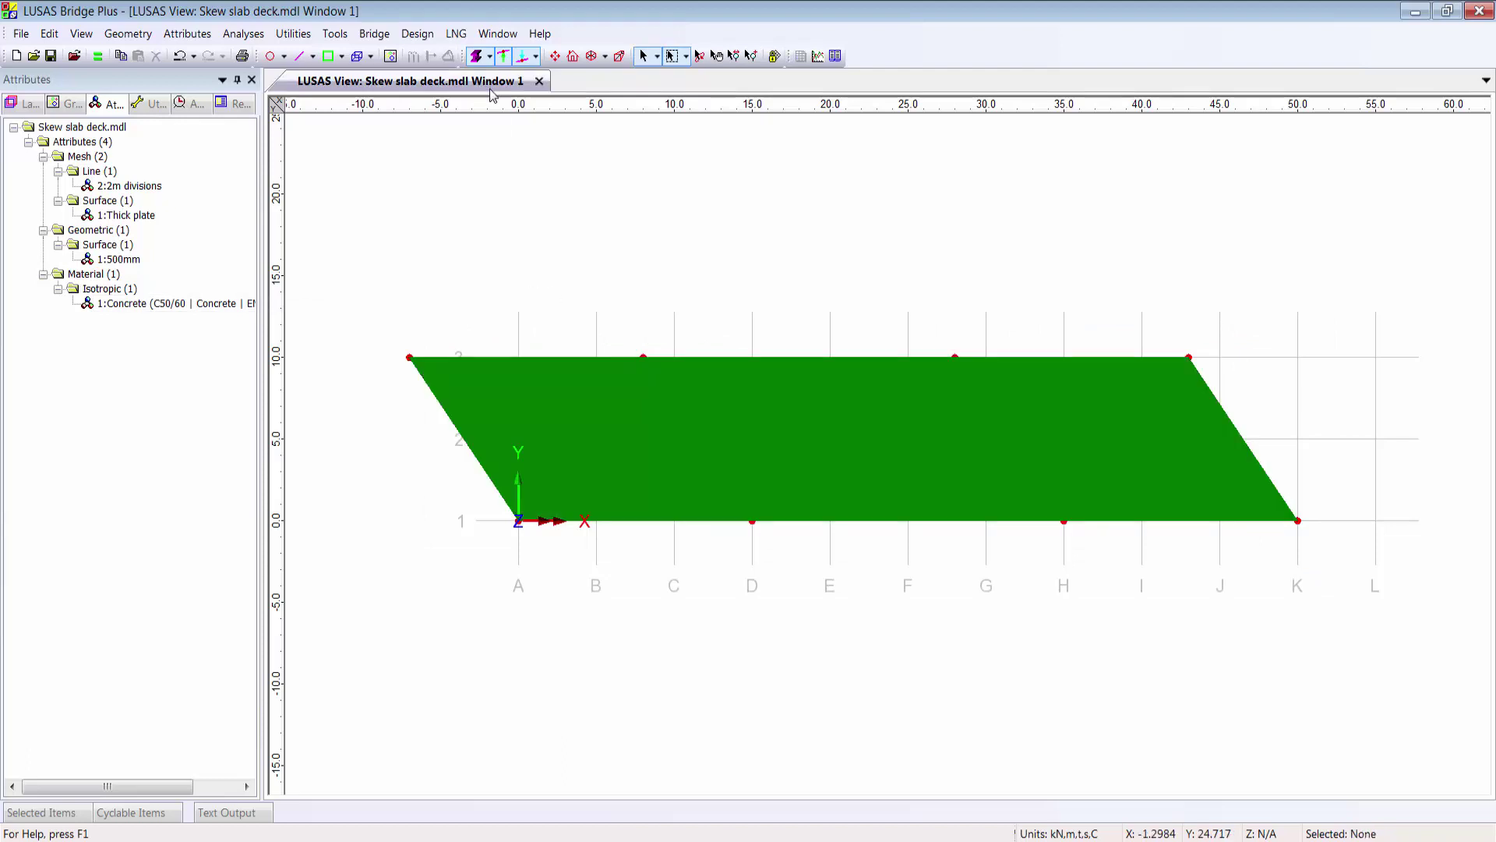
left_click(478, 57)
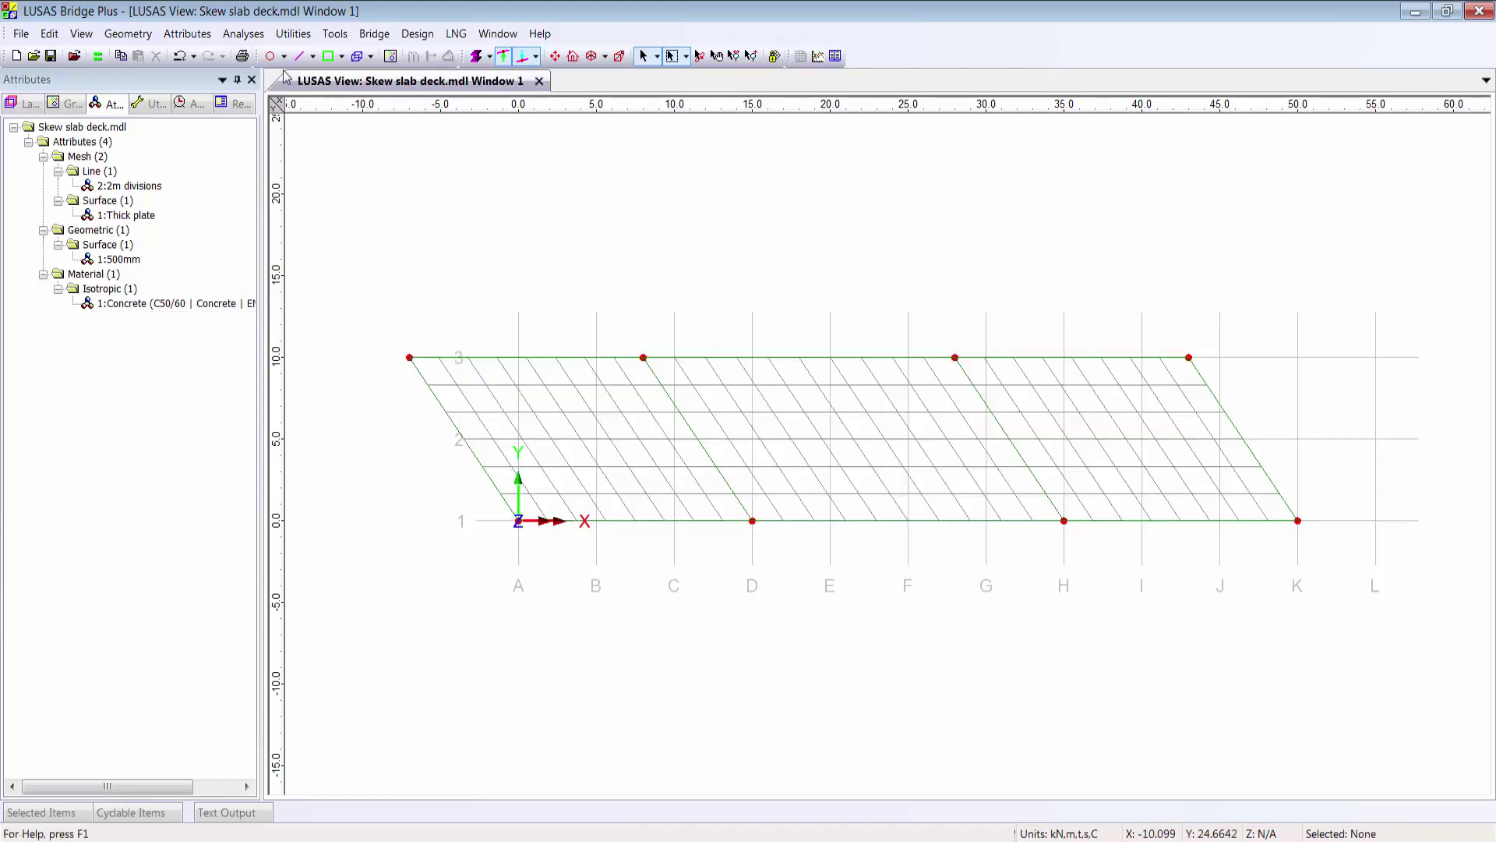
Define a support attribute named Simple support with Z translation fixed and rotations about X and Y free.
left_click(181, 35)
left_click(222, 113)
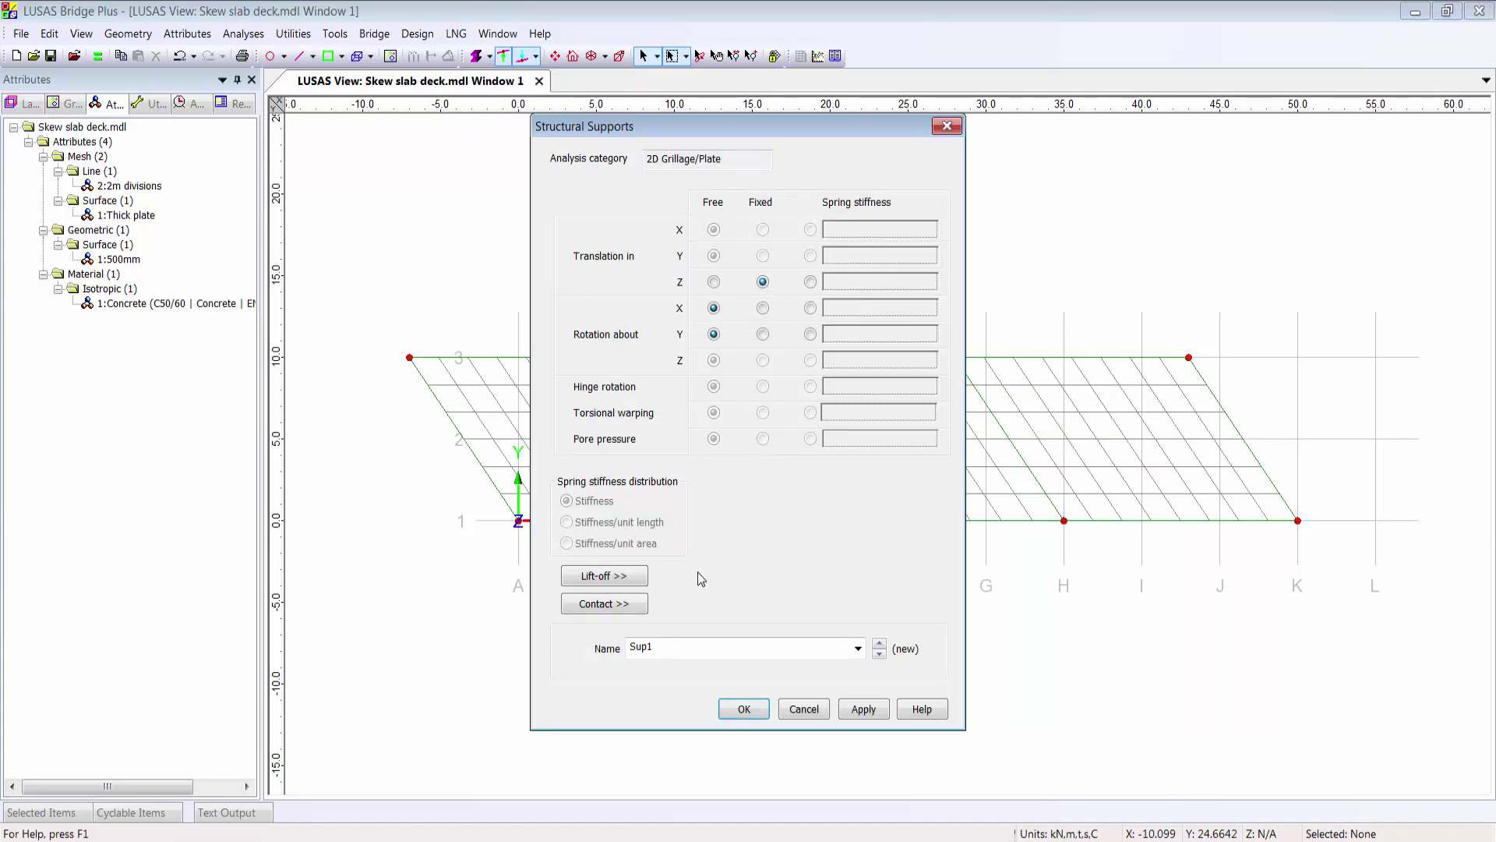
double_click(697, 655)
type("Simple support")
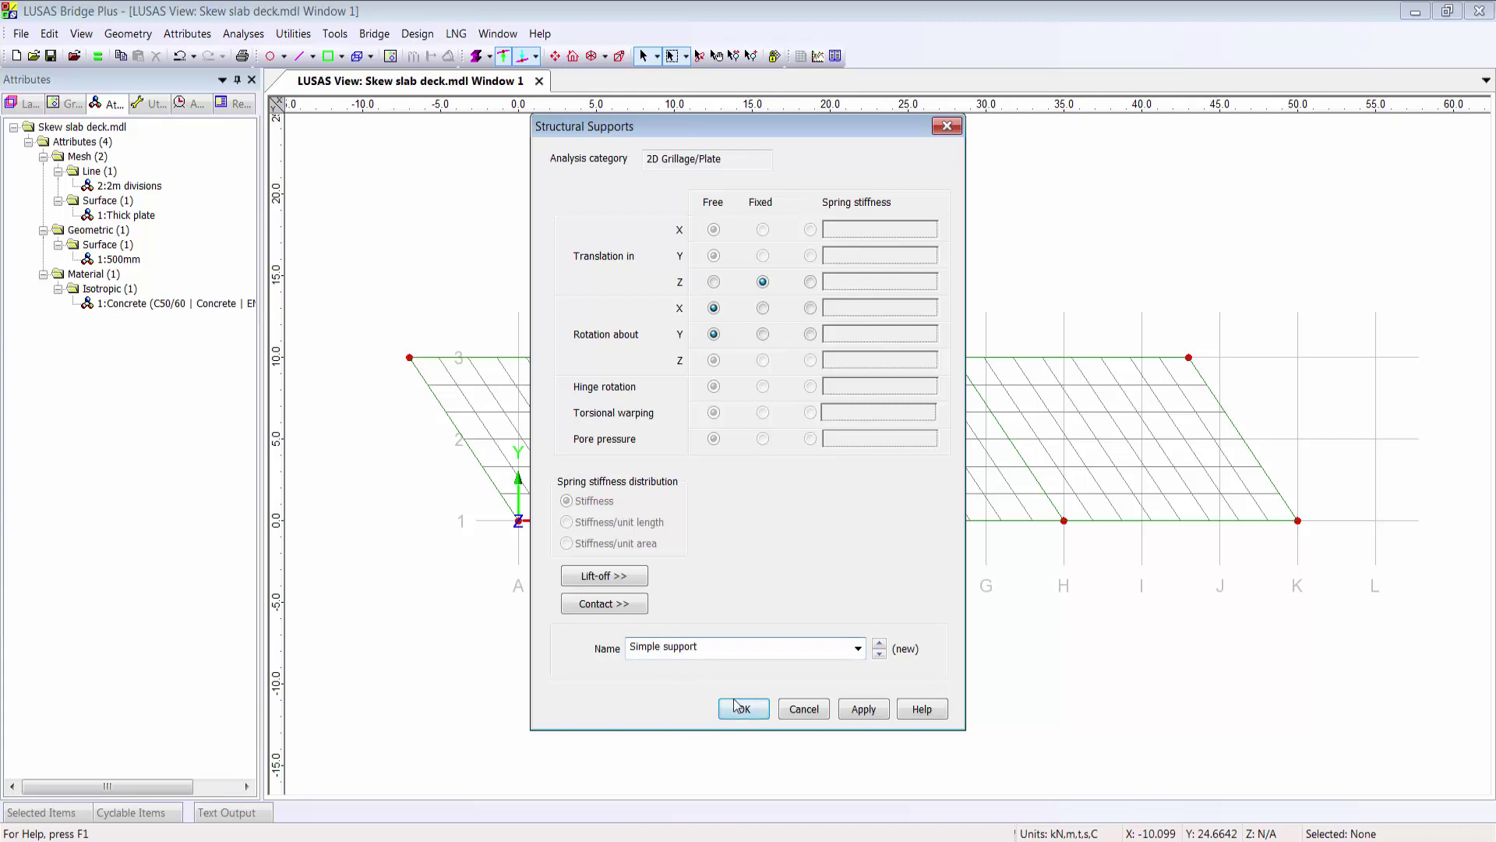
left_click(738, 707)
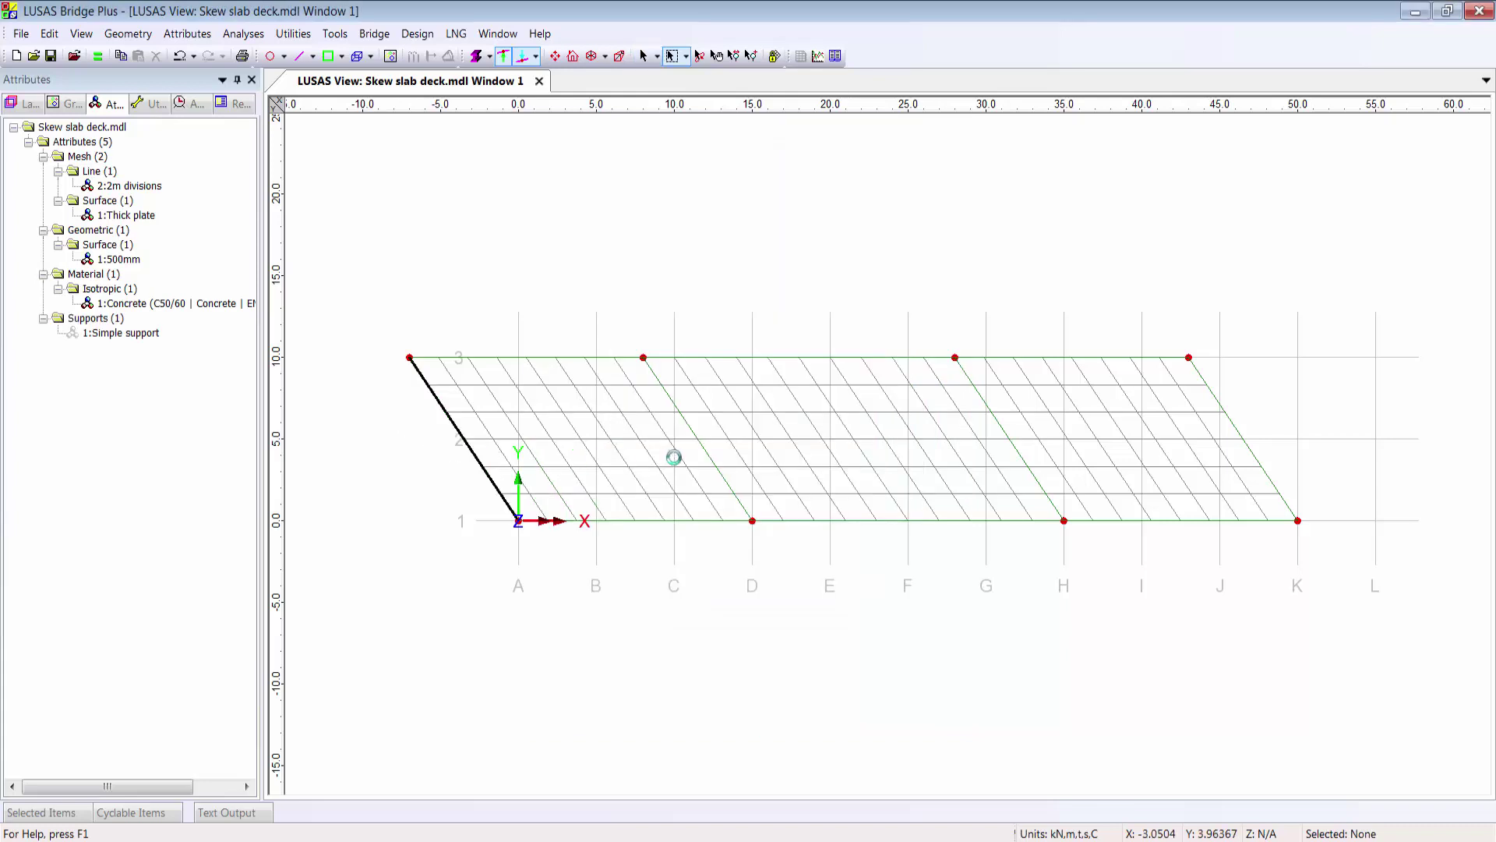
Assign the Simple support to the four skew transverse lines of the deck for all loadcases of Analysis 1.
left_click(482, 466)
left_click(712, 461, "shift")
left_click(1025, 465, "shift")
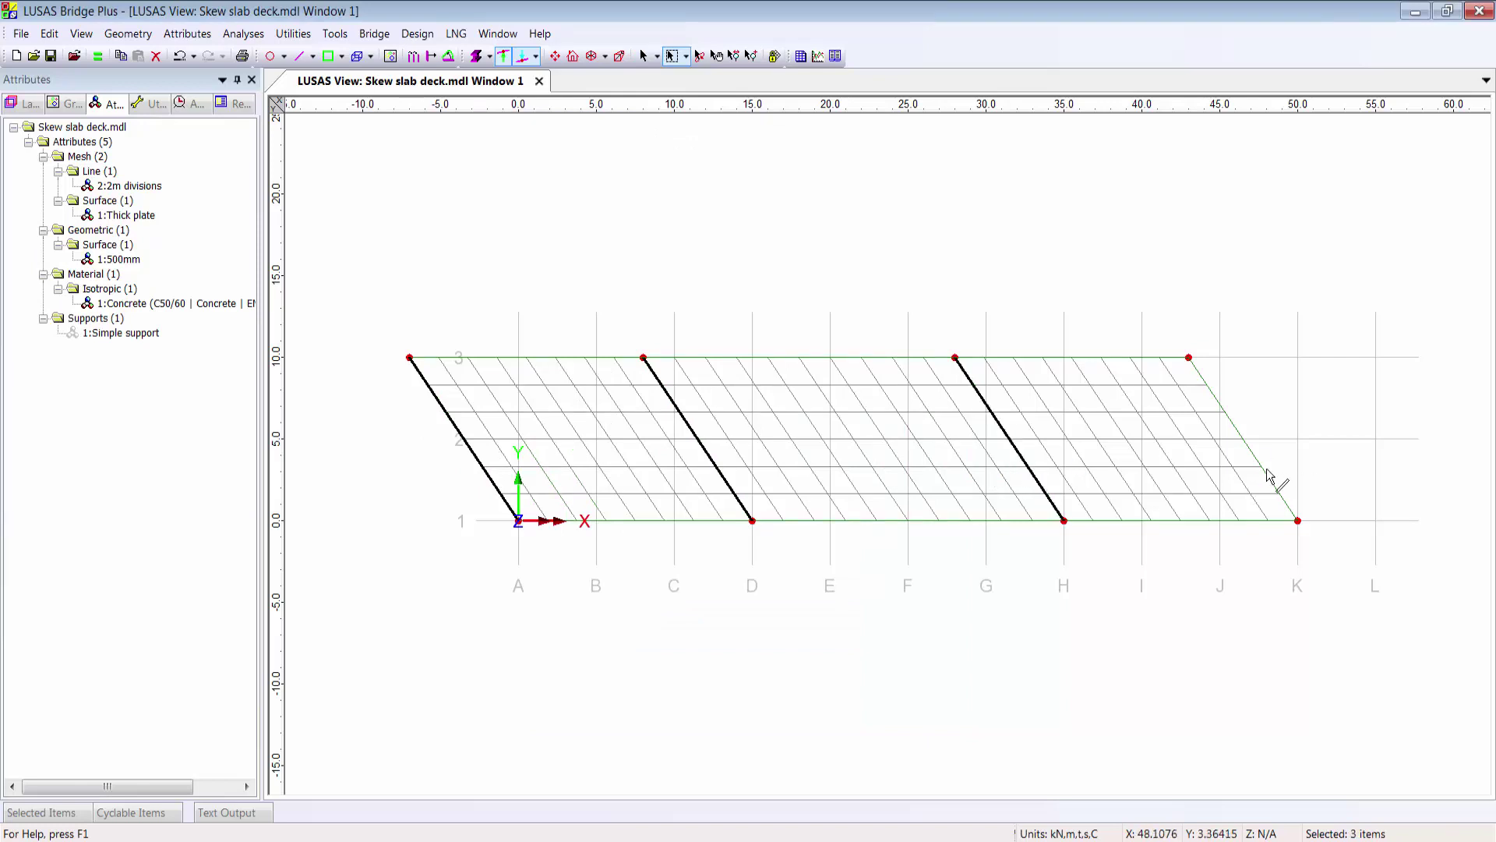
left_click(1267, 474, "shift")
left_click_drag(121, 333, 684, 348)
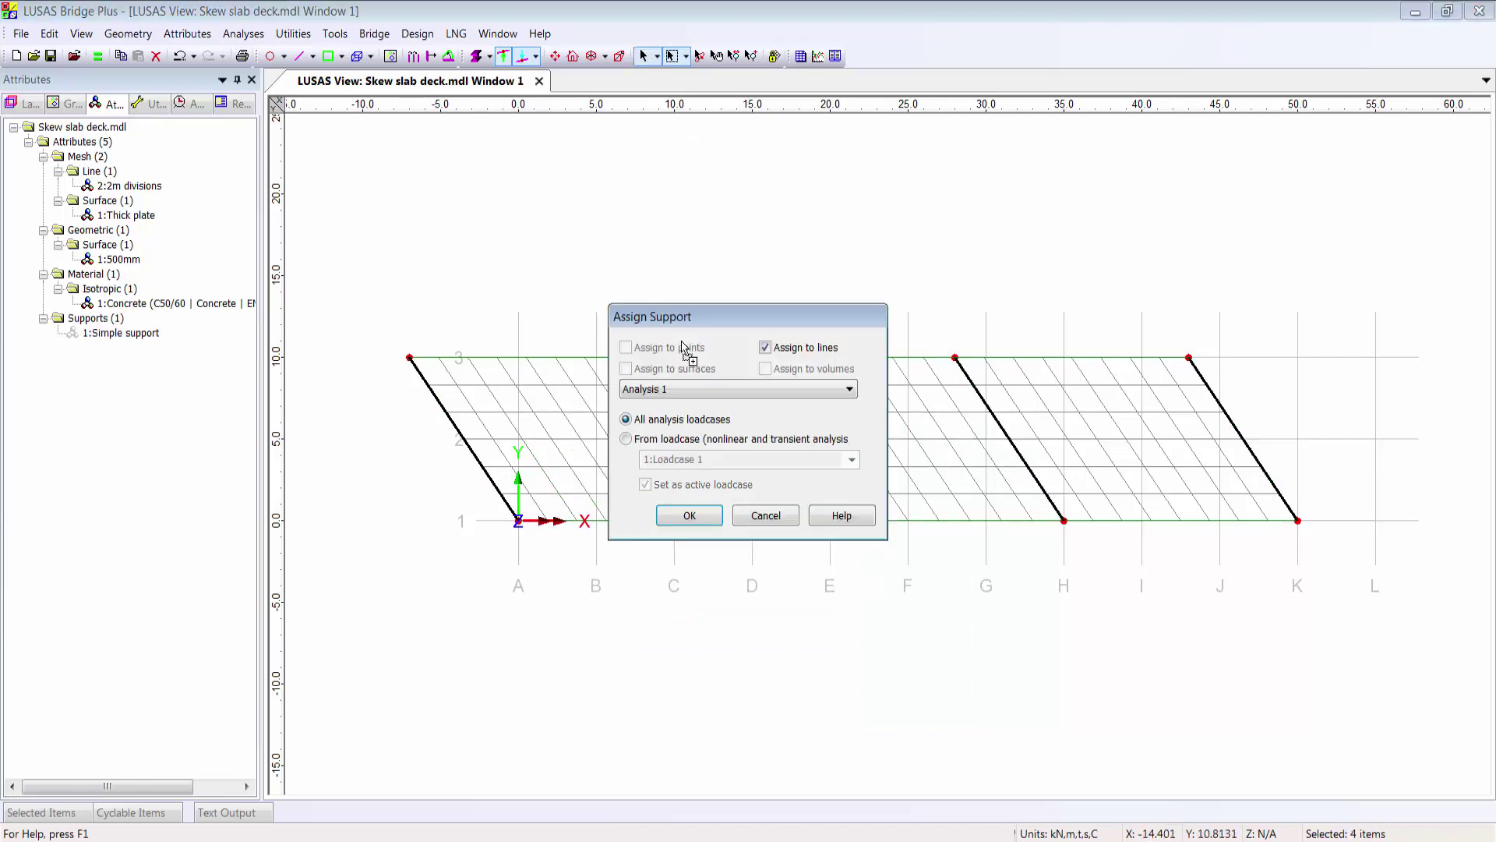
left_click(690, 515)
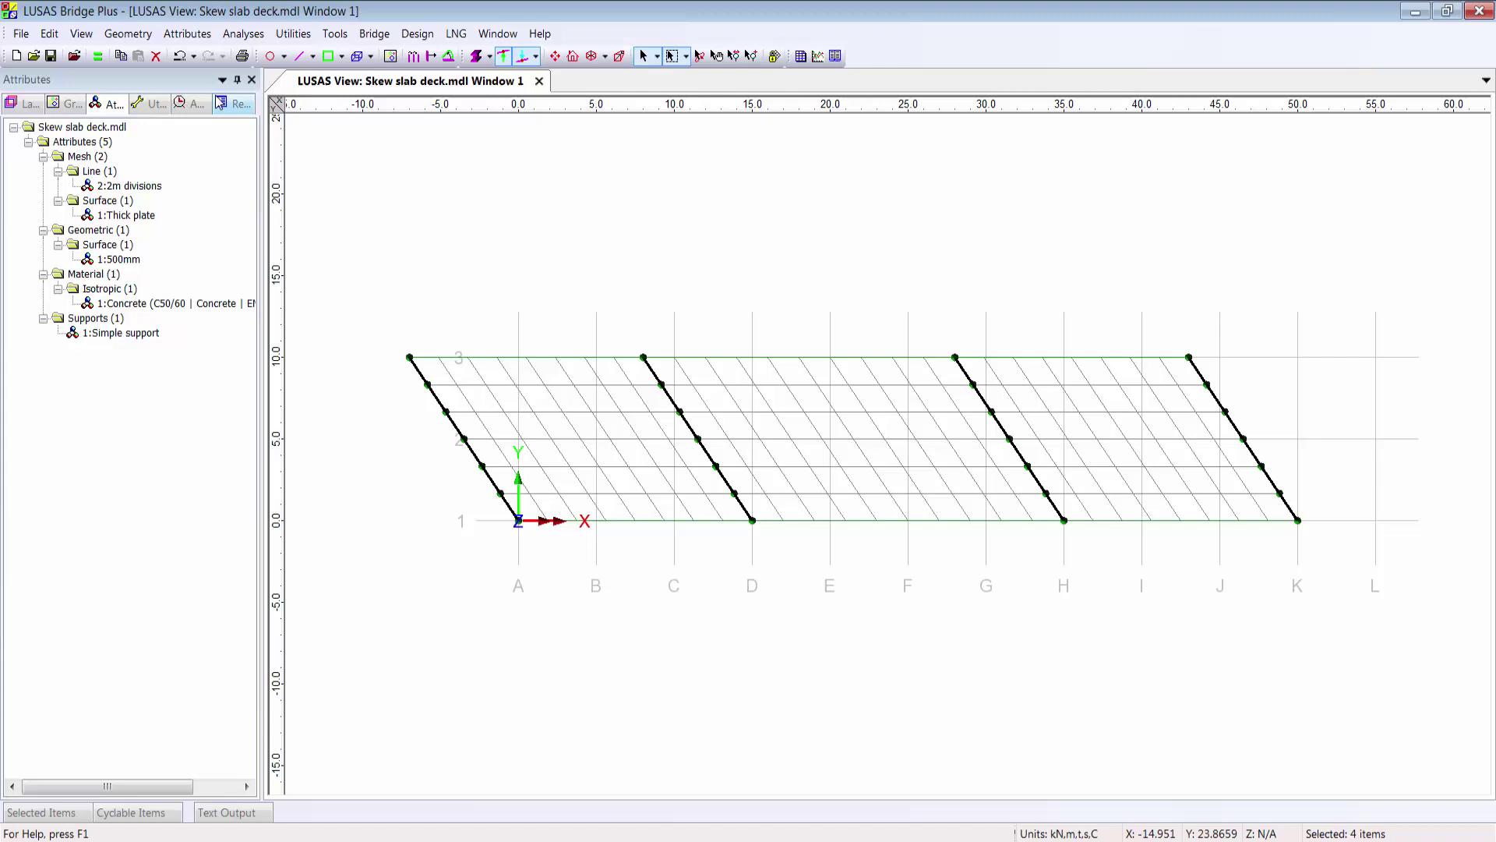
Define a global distributed load per unit area of -0.075*26 in the Z direction and name it Surfacing.
left_click(187, 34)
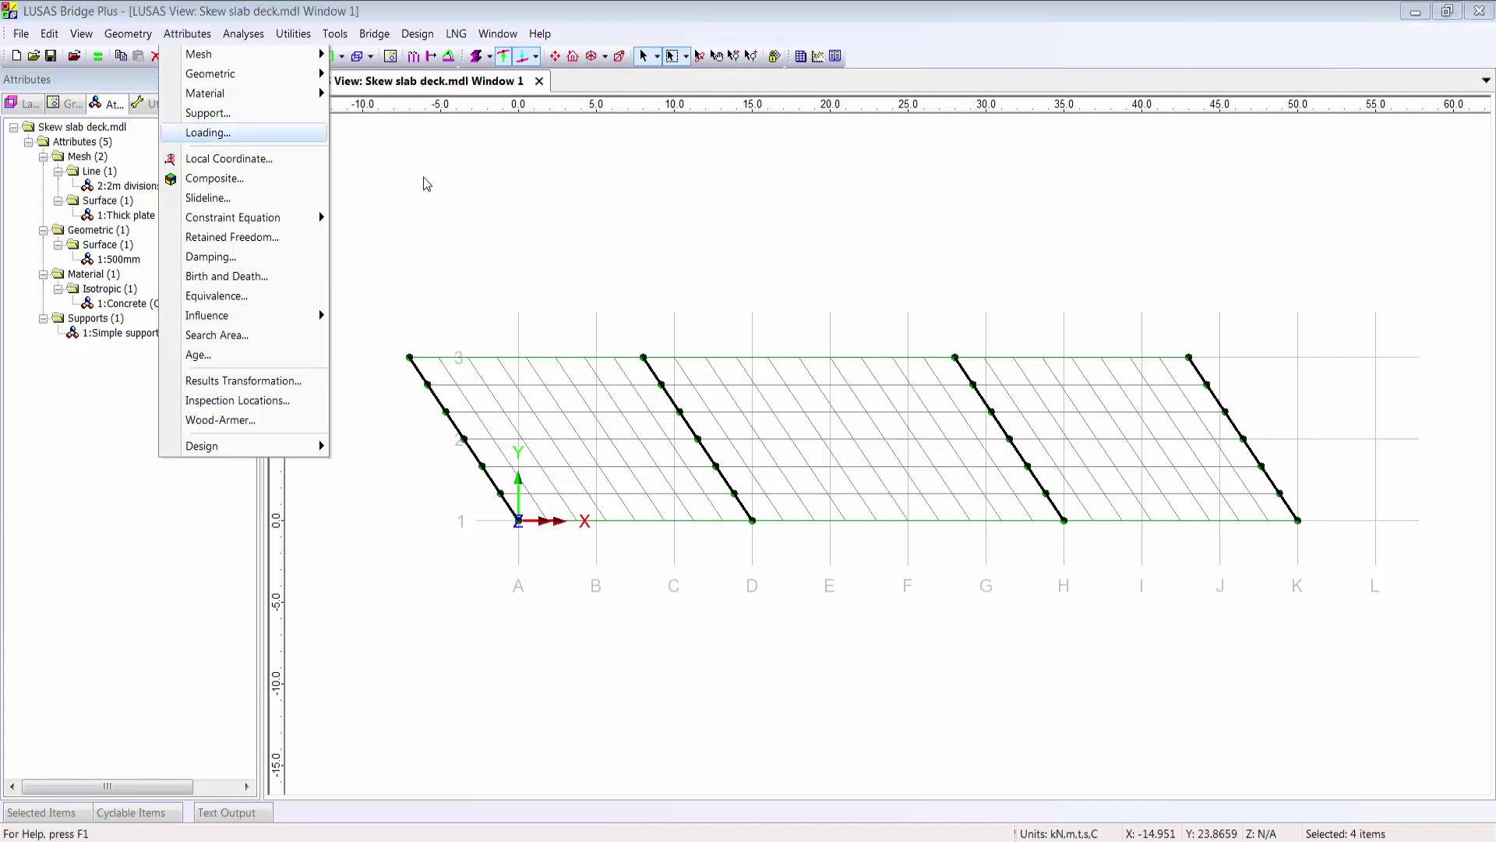
left_click(208, 133)
left_click(609, 287)
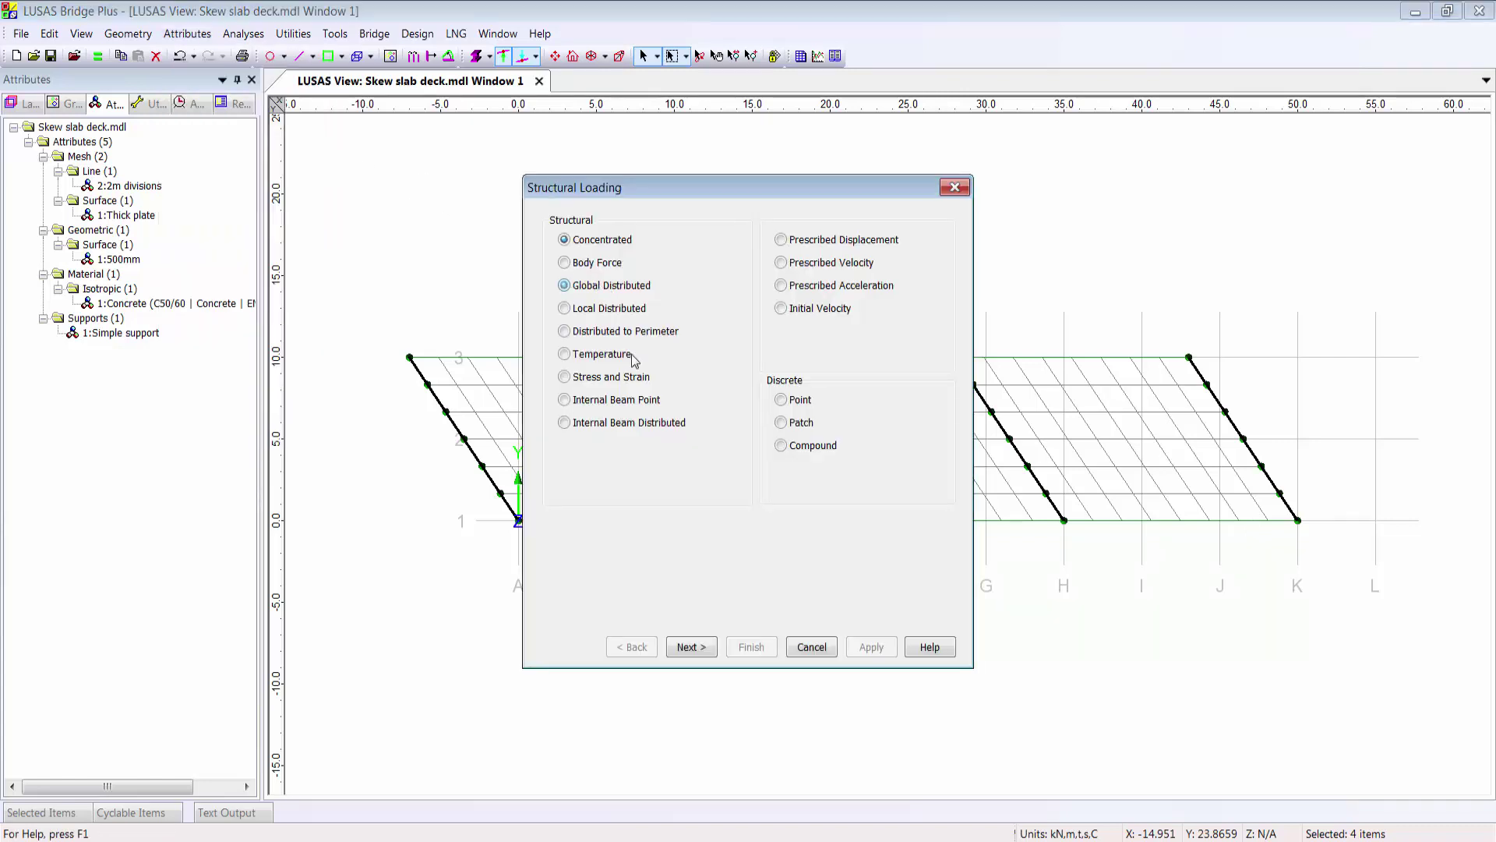
left_click(700, 646)
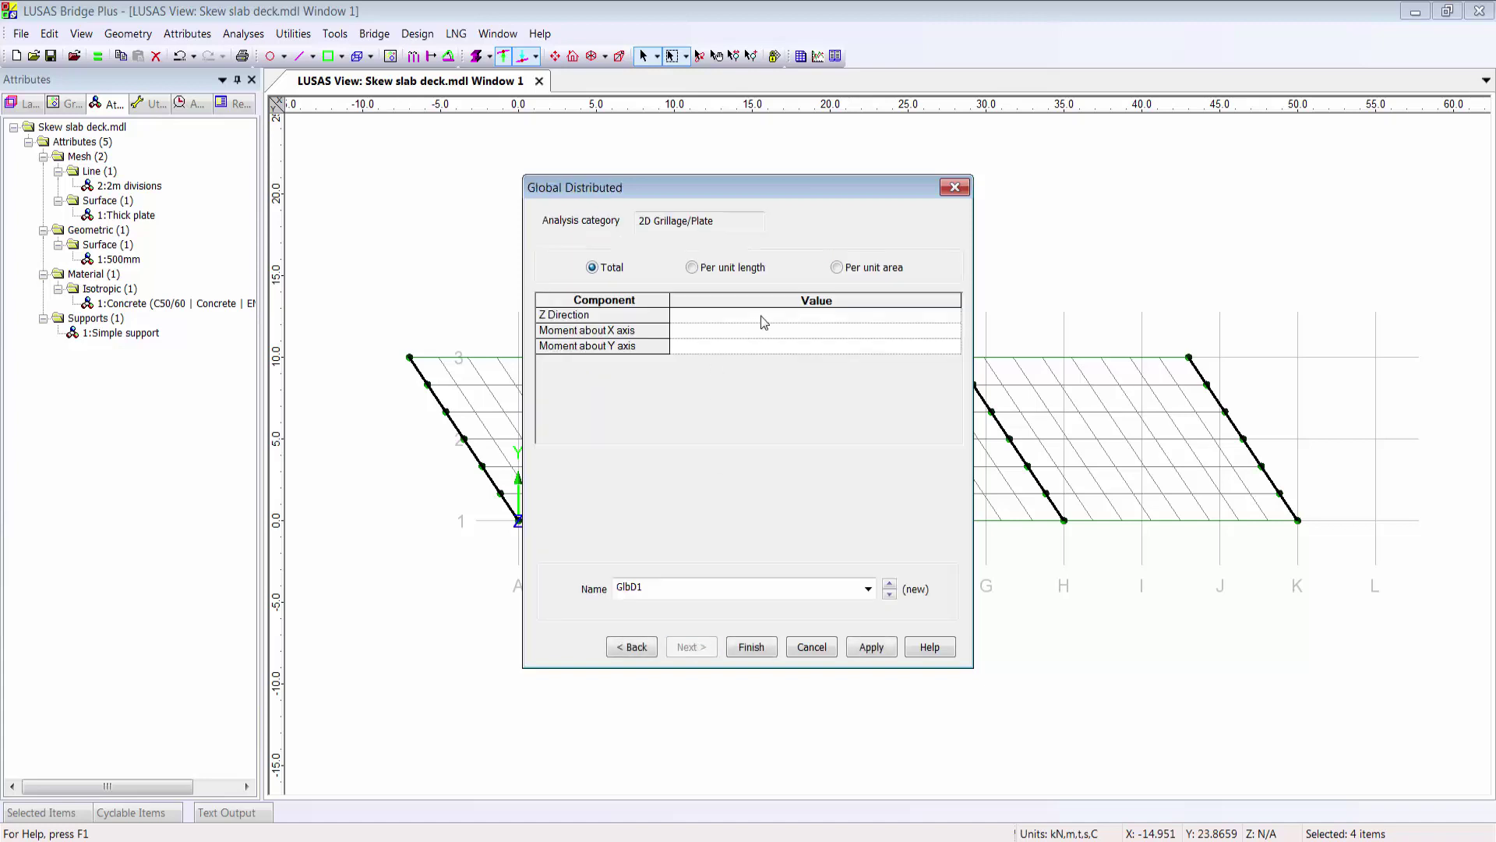
left_click(867, 269)
left_click(851, 316)
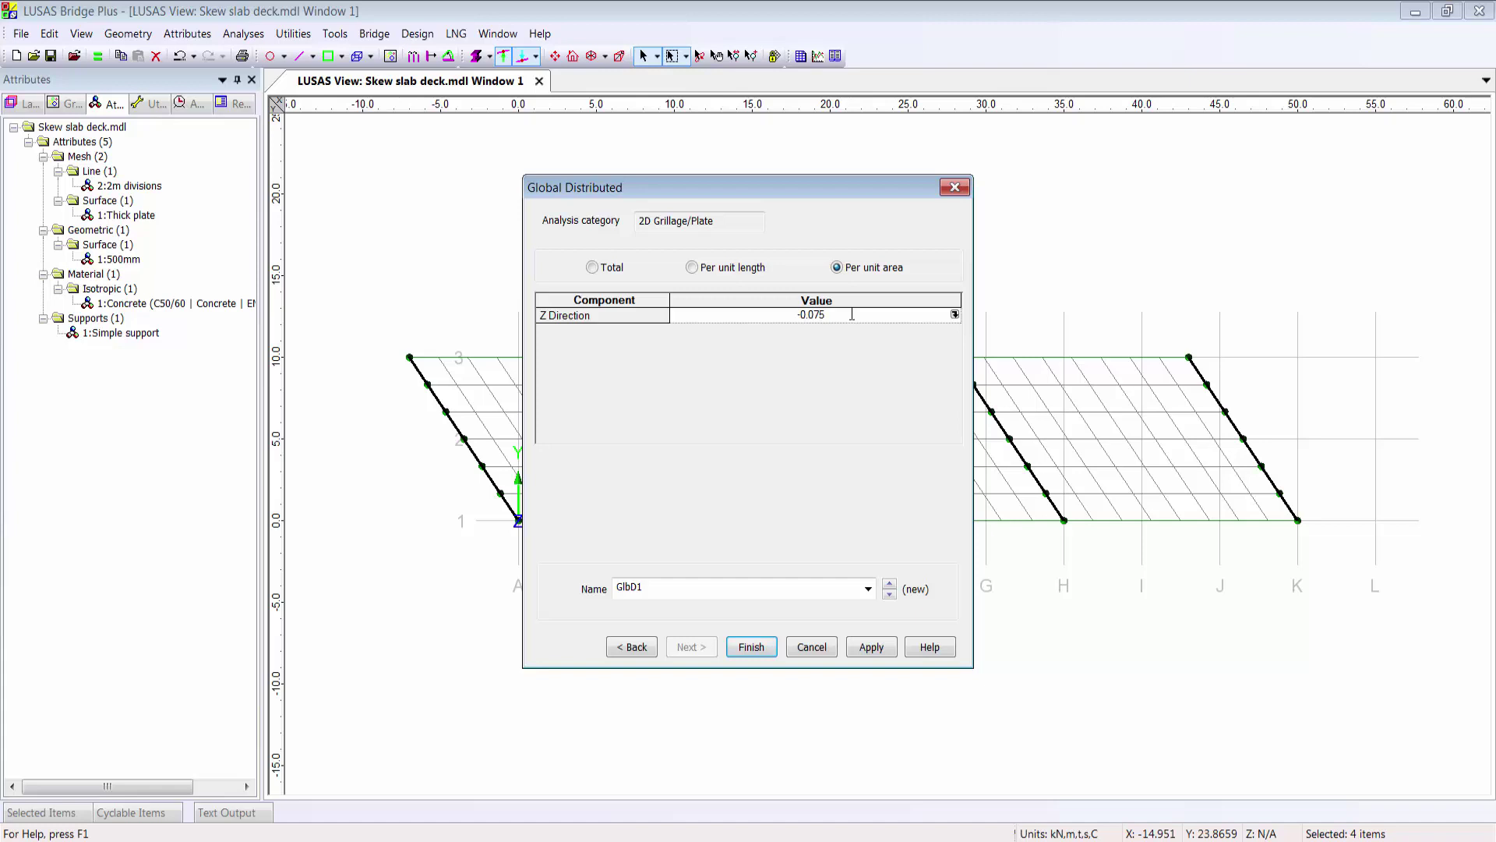
type("-0.075*26")
key("Tab")
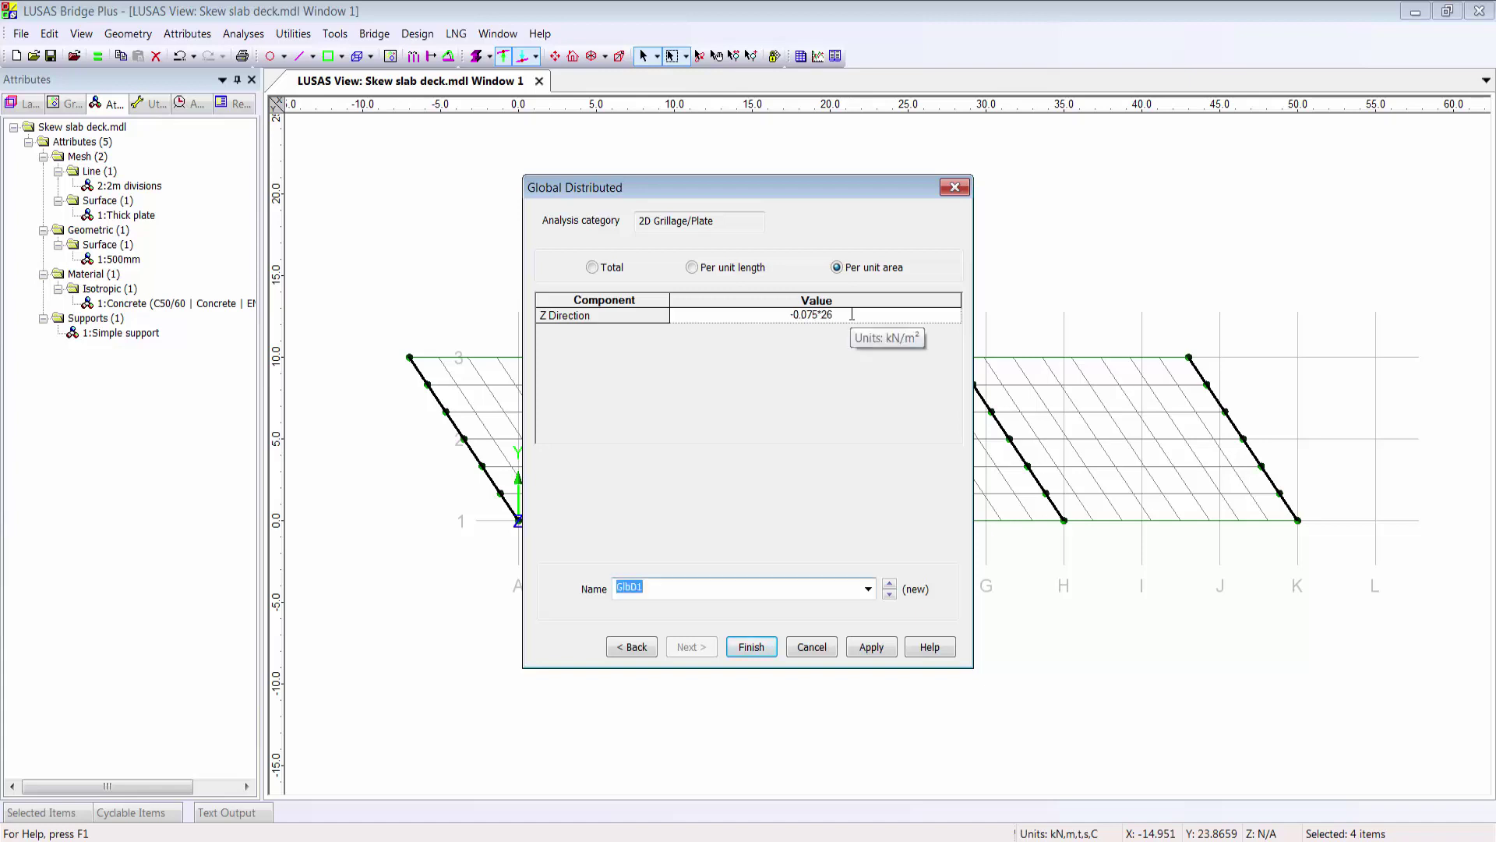
type("Surfacing")
left_click(751, 647)
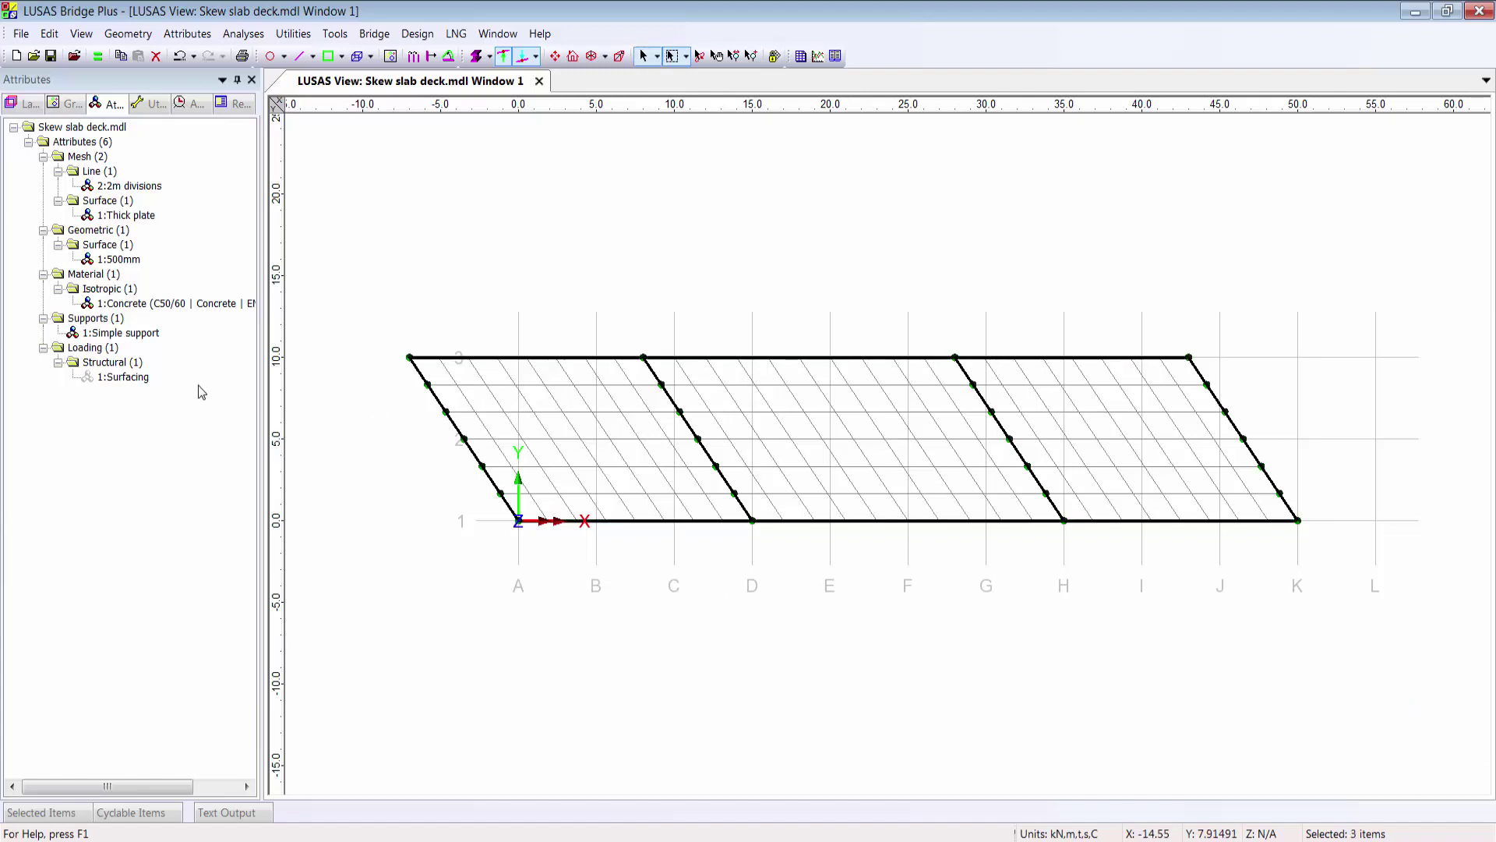
Assign the Surfacing load to all three deck surfaces in a single loadcase named surfacing, and view the loaded deck obliquely.
left_click_drag(125, 380, 472, 410)
type("surfacing")
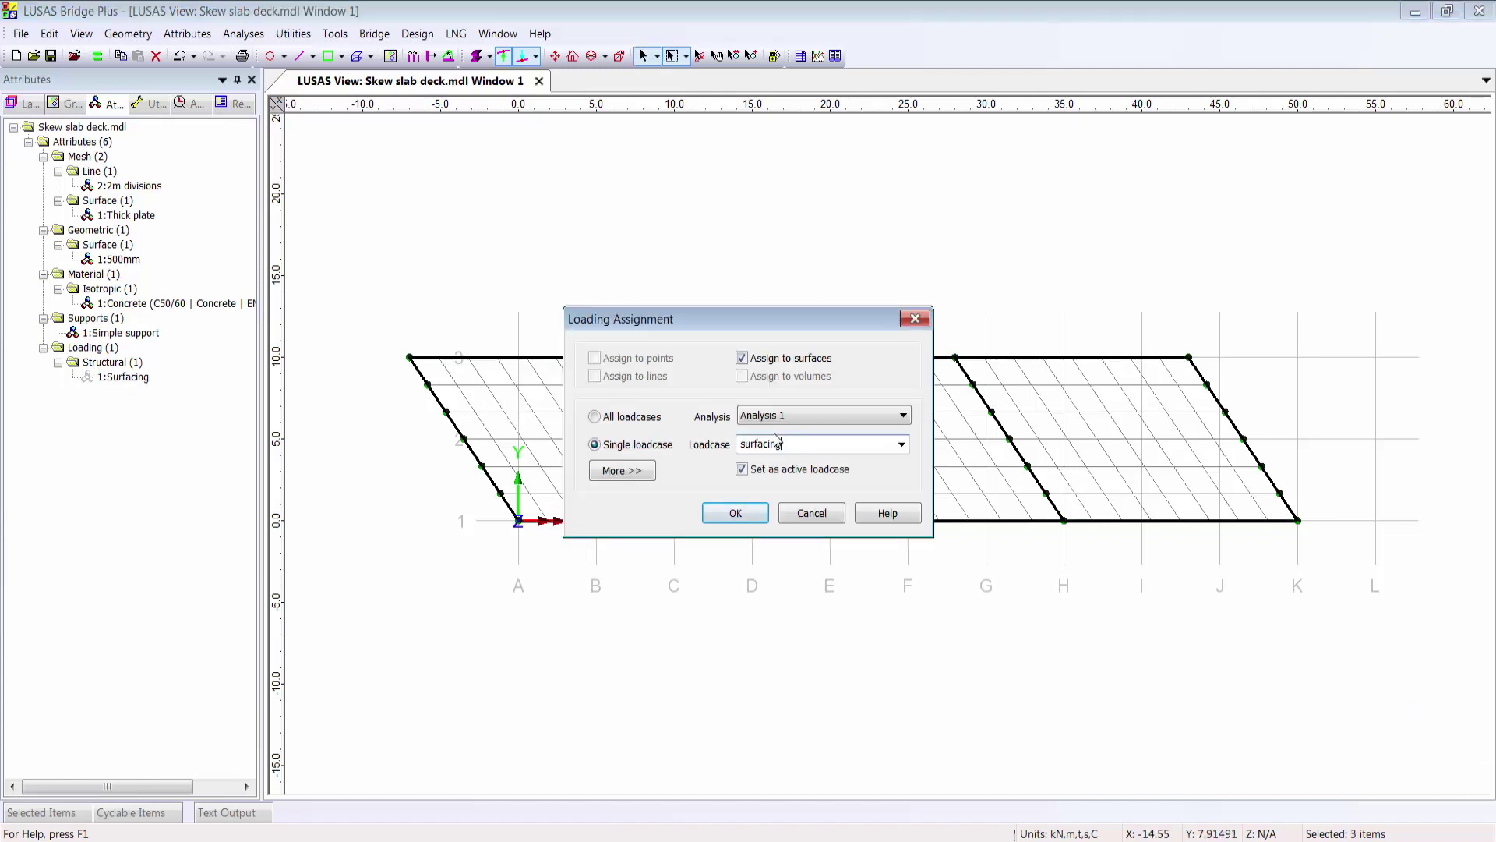
left_click(734, 513)
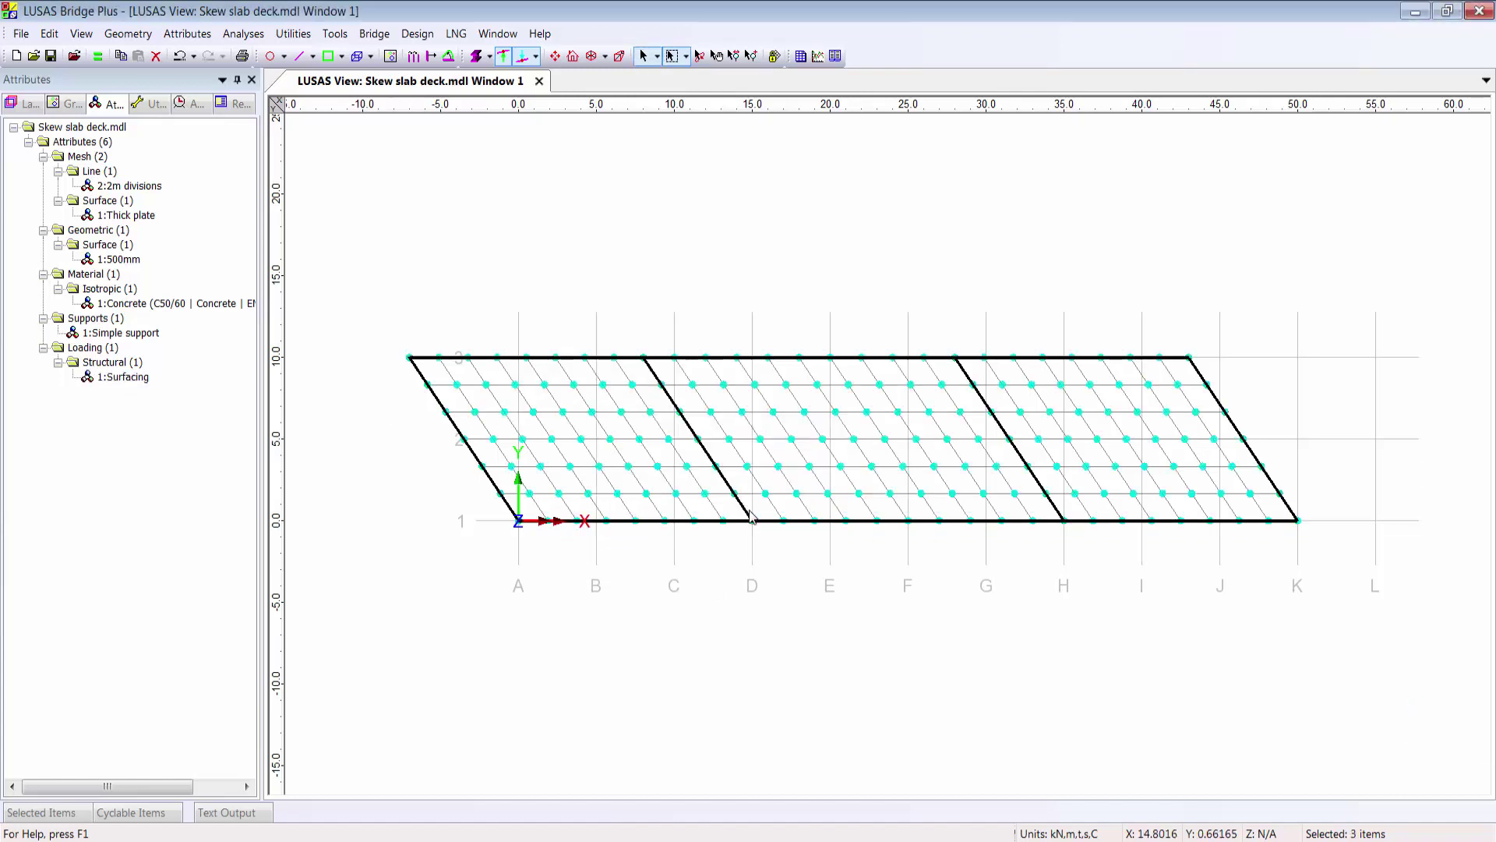
middle_click_drag(678, 184, 662, 29)
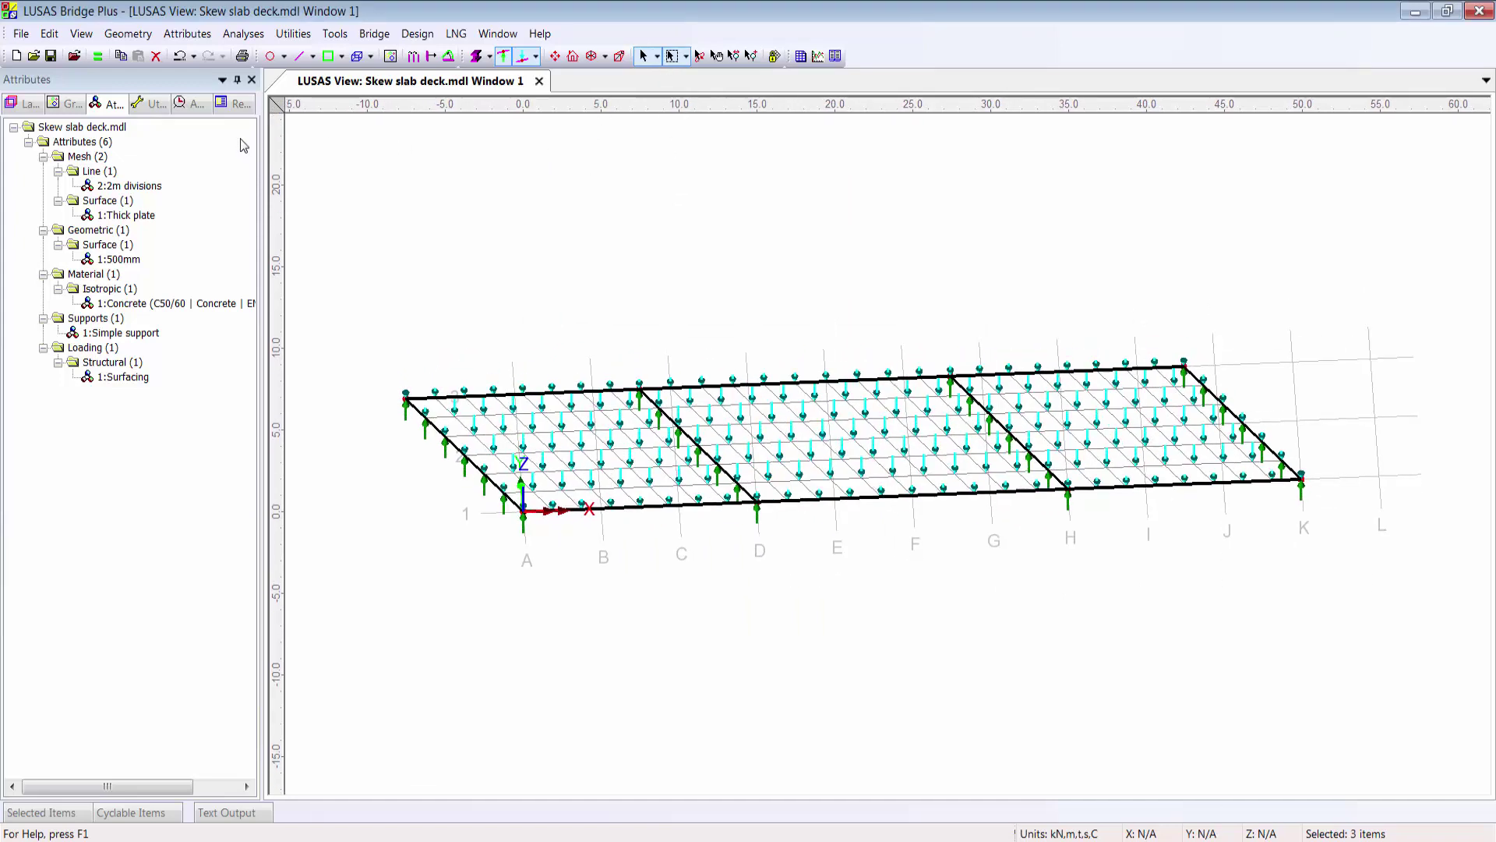
Rename Loadcase 1 as self weight and apply gravity to it.
left_click(187, 103)
left_click(145, 204)
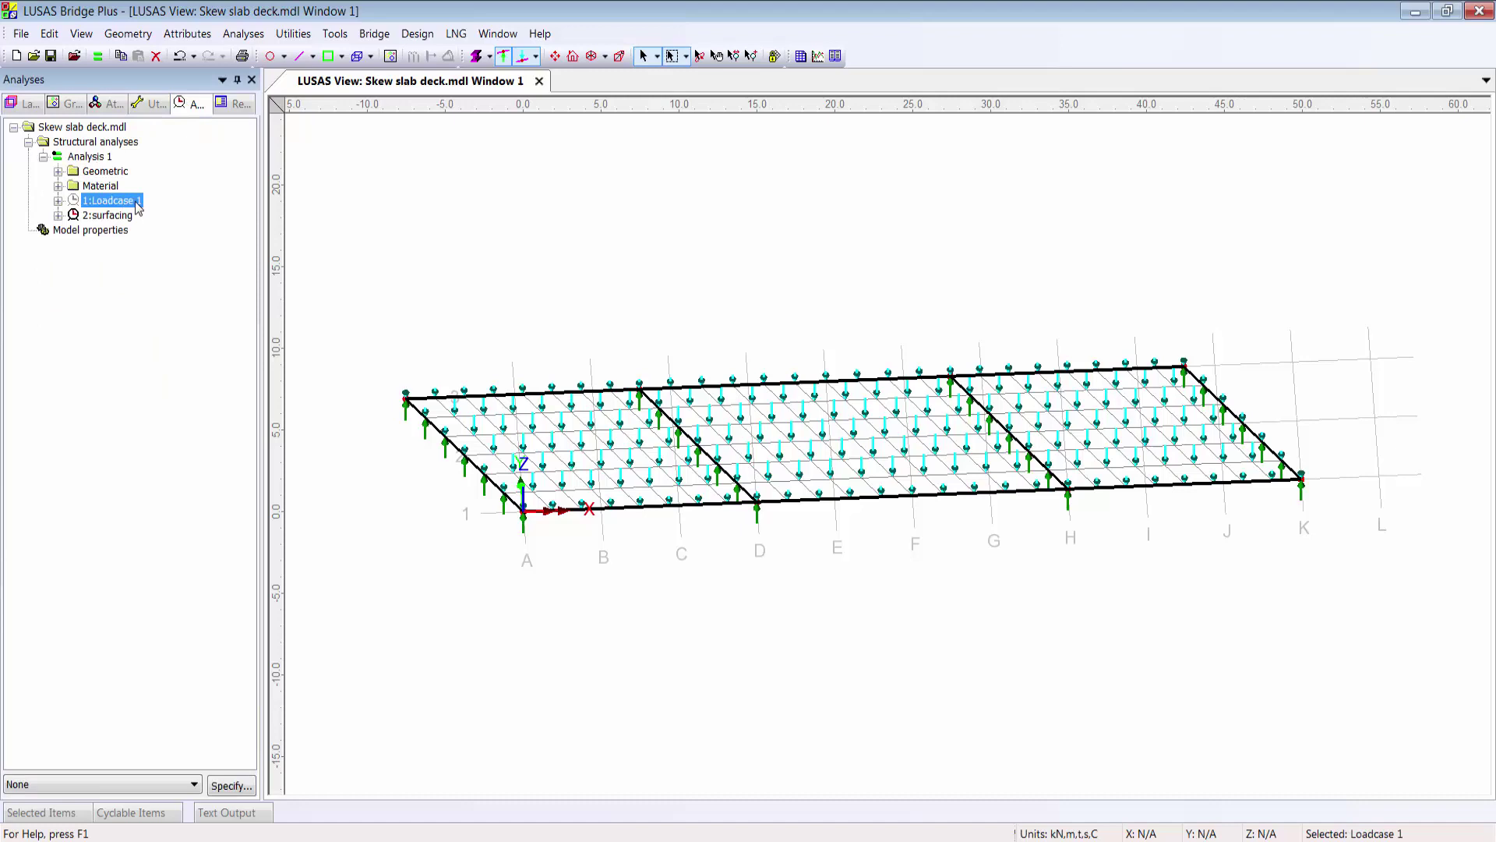
left_click(137, 206)
type("self weight")
key("Return")
right_click(134, 205)
left_click(179, 287)
Solve Analysis 1.
left_click(98, 56)
left_click(768, 554)
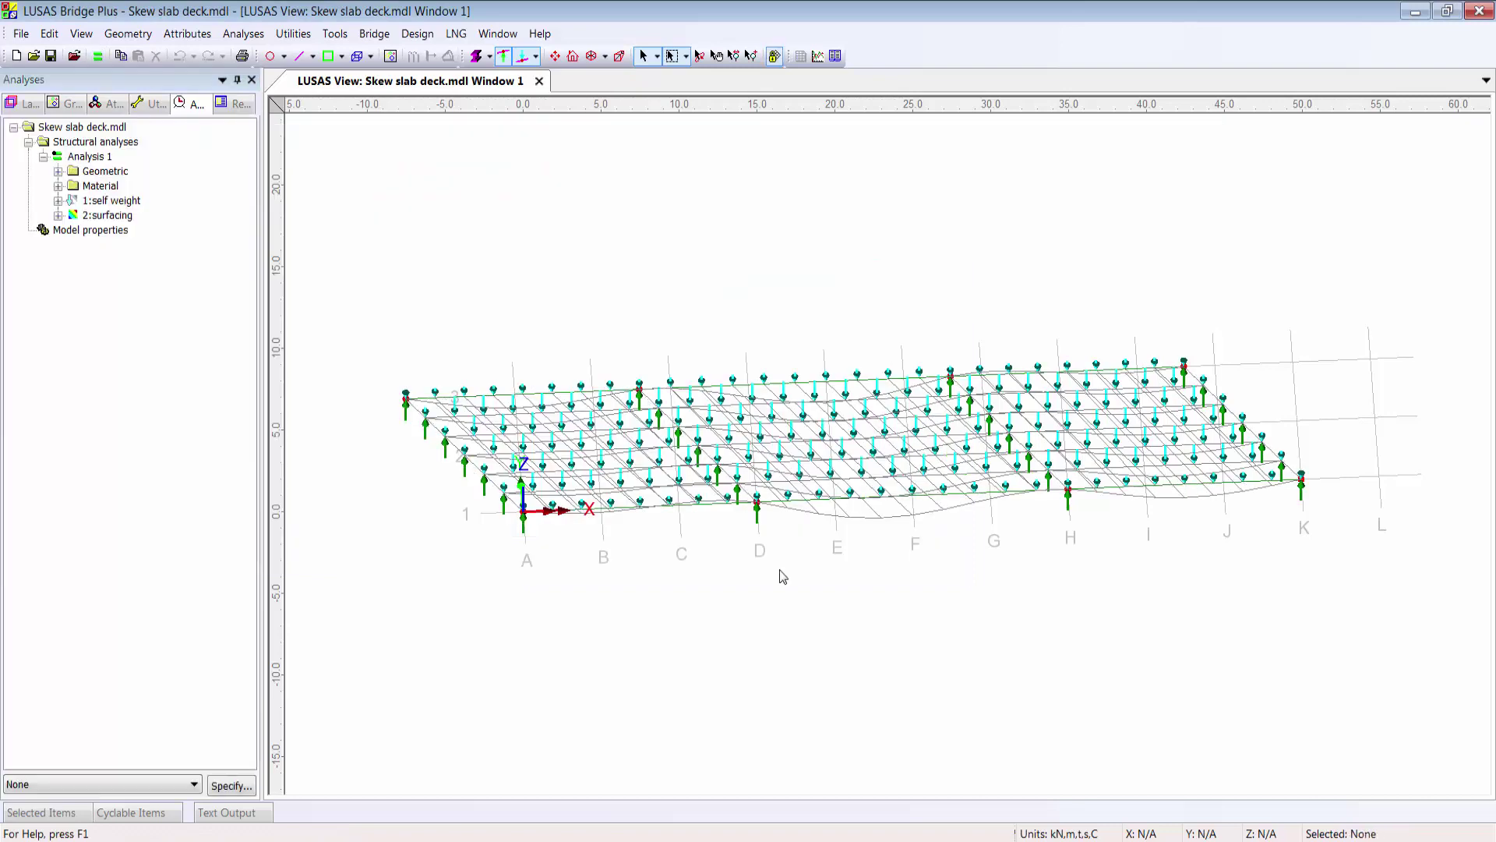
Add a contour layer of the Force/Moment - Thick Plate results with component MX and averaged nodal display.
right_click(649, 216)
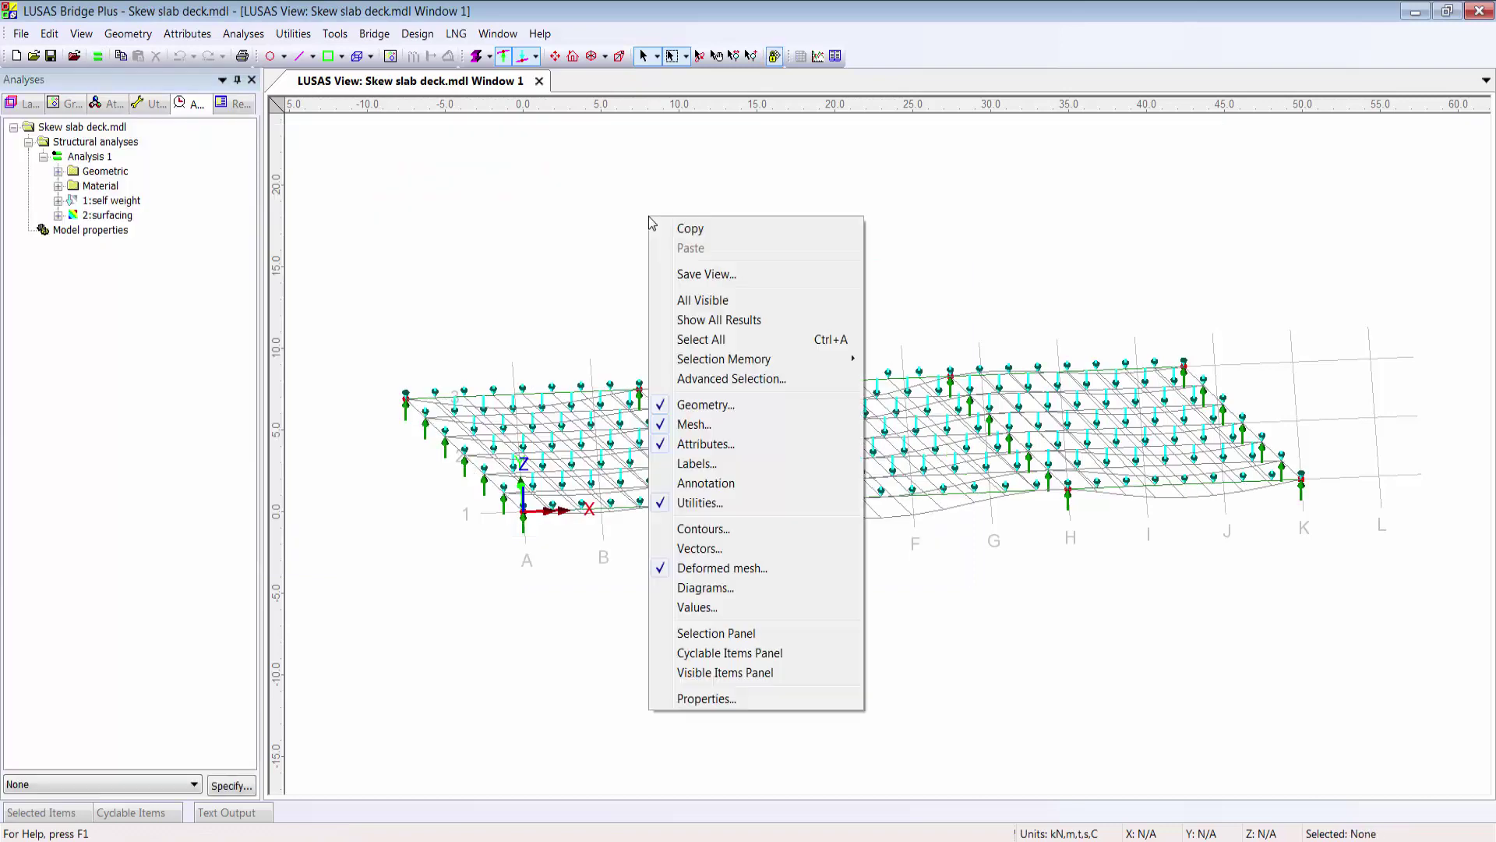
left_click(703, 529)
left_click(744, 357)
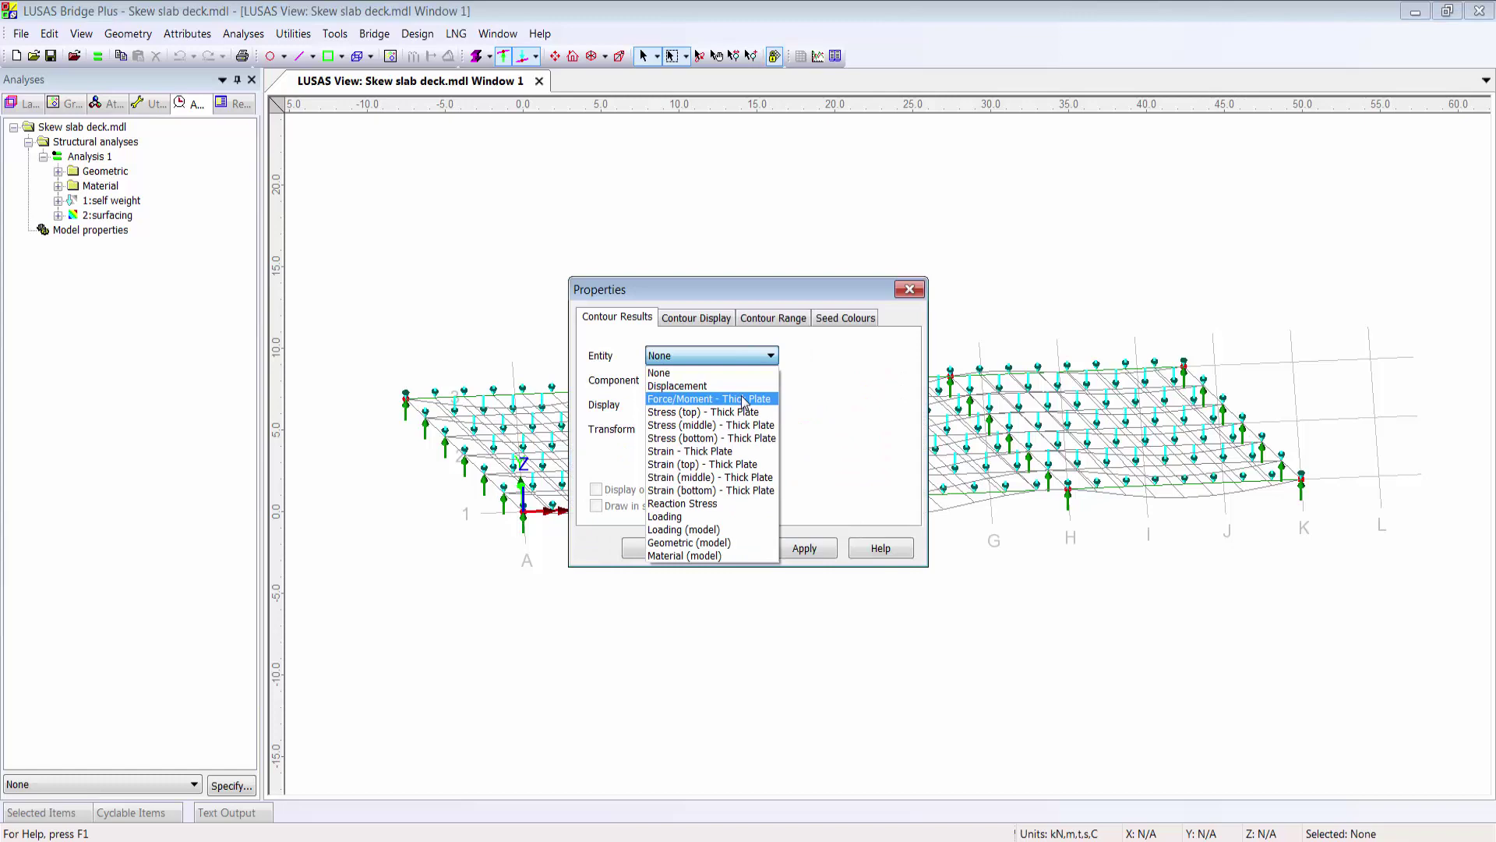
left_click(745, 399)
left_click(731, 381)
left_click(731, 393)
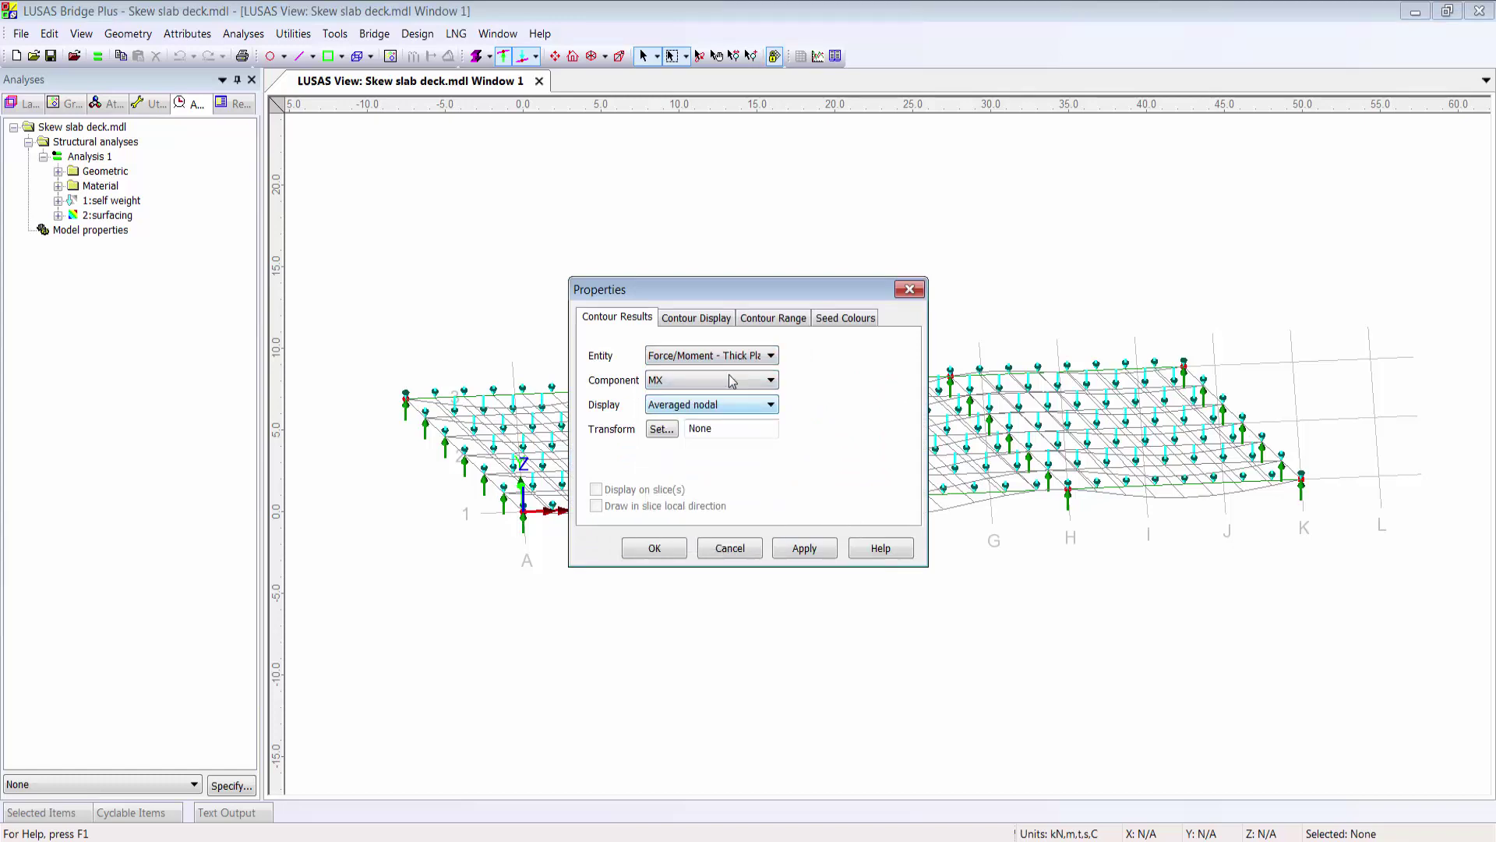
left_click(696, 317)
left_click(654, 548)
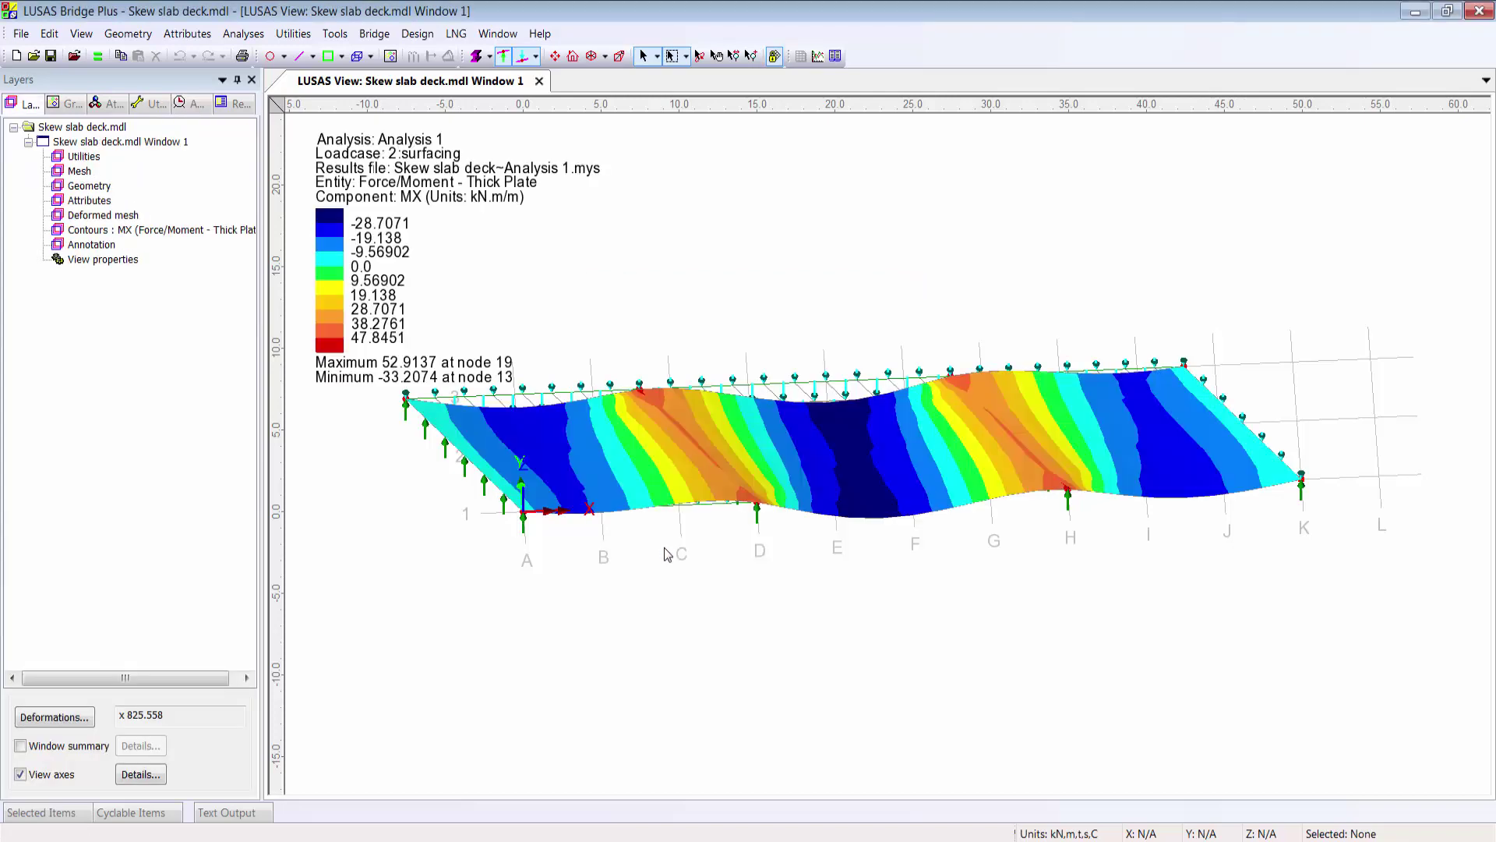
Move the contours layer ahead of the other view layers and turn off the Utilities layer.
left_click_drag(117, 230, 85, 144)
right_click(78, 171)
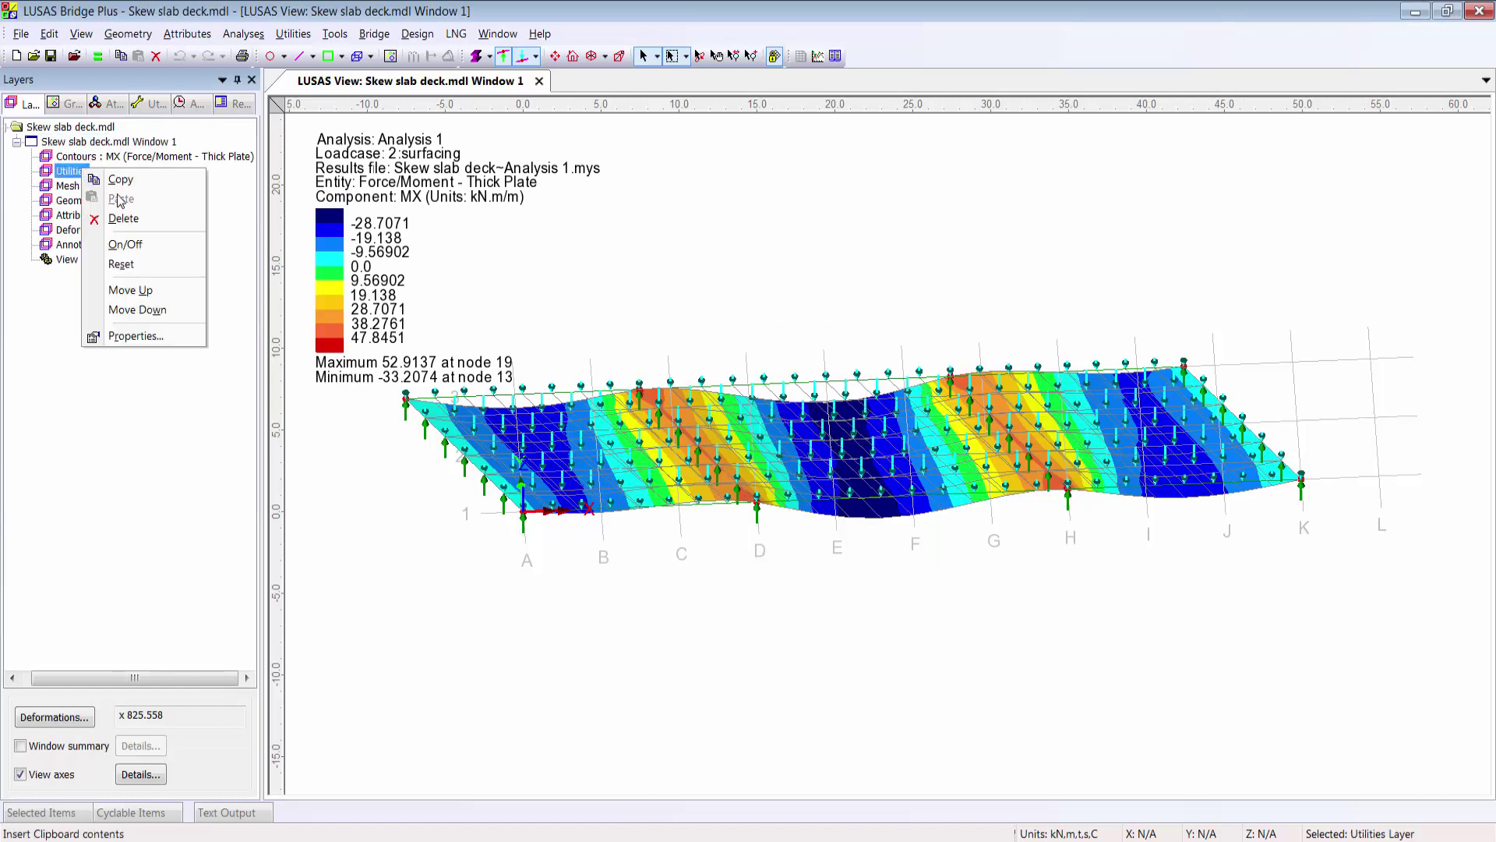
left_click(131, 245)
Set the self weight loadcase active and display the deck contours in plan.
left_click(187, 104)
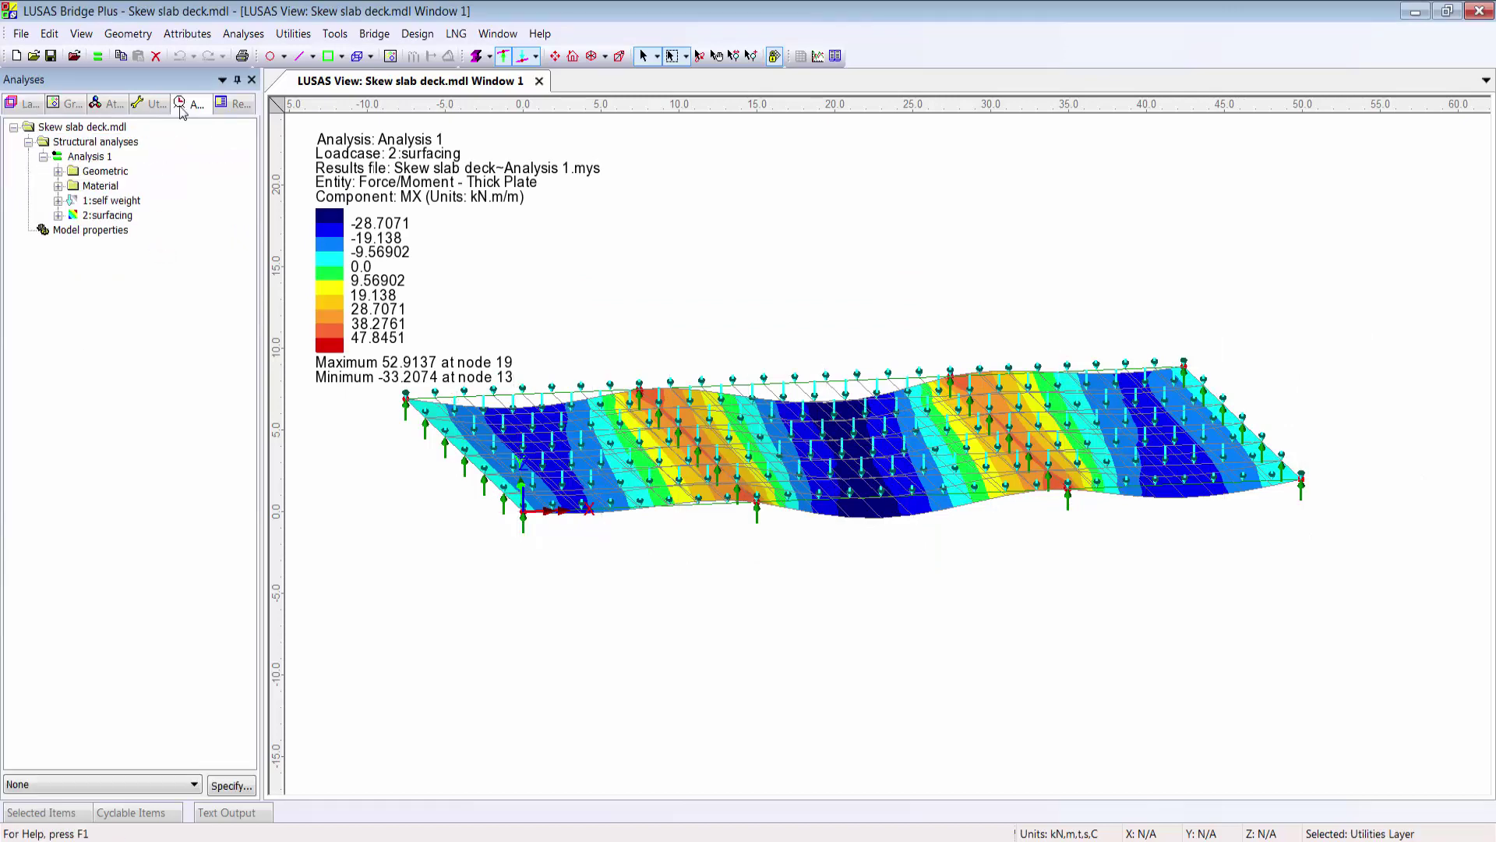
double_click(132, 204)
left_click(554, 55)
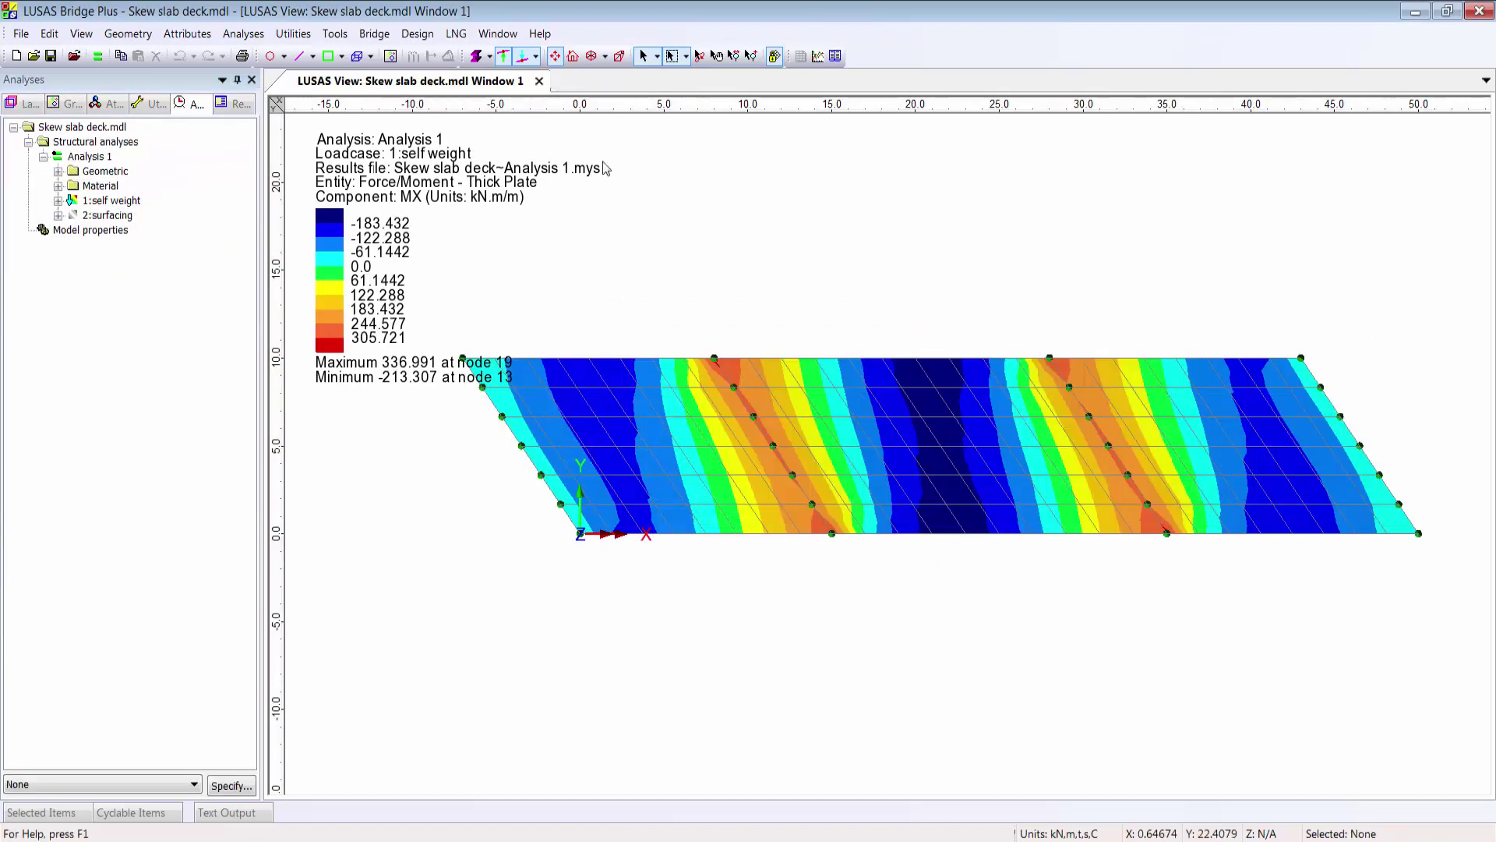
Save the current plan display as a saved view named My plan view.
right_click(629, 214)
left_click(695, 273)
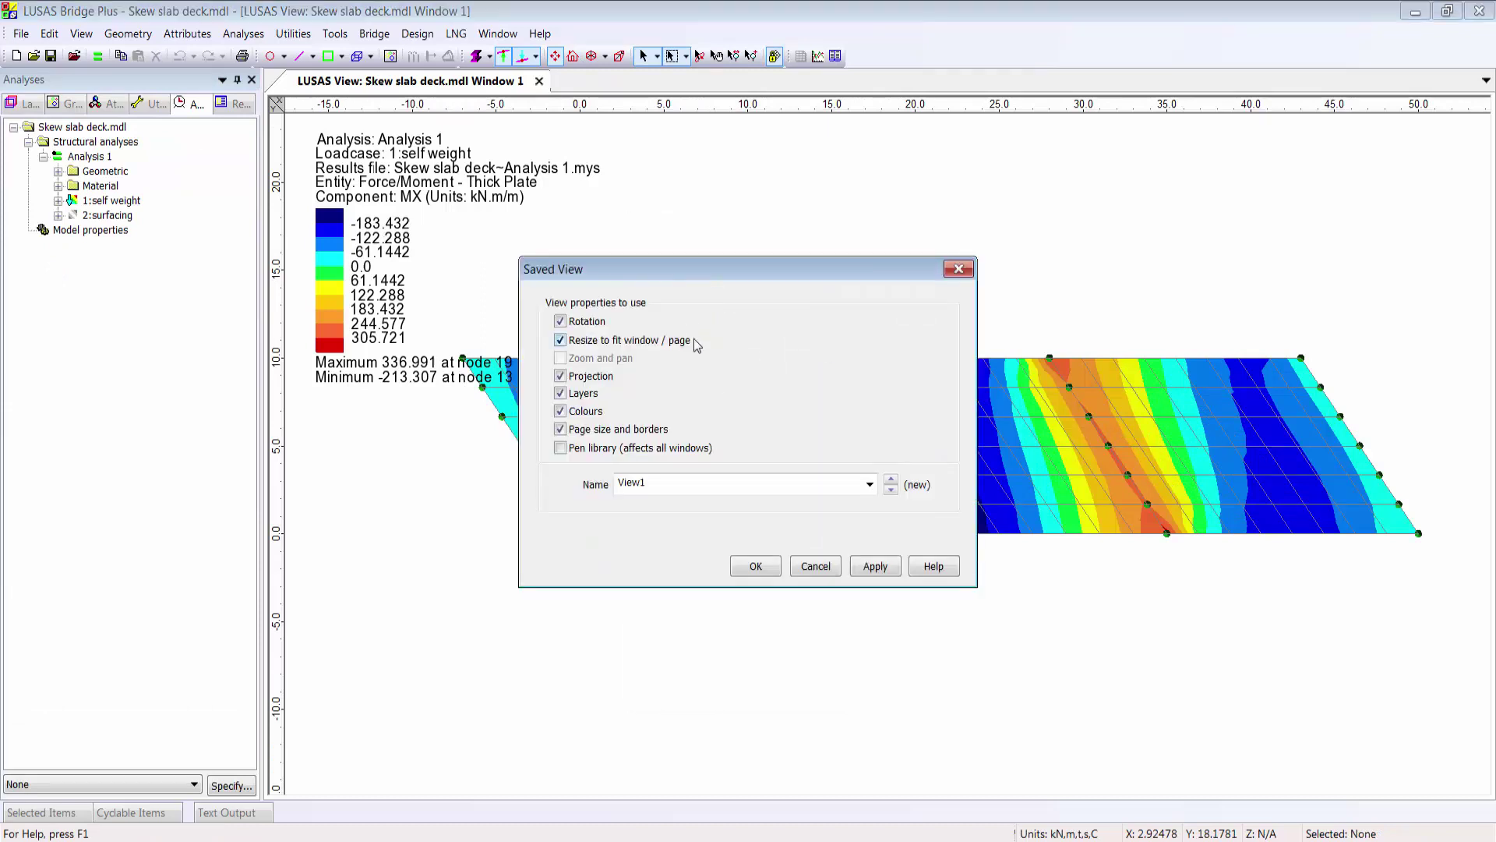
double_click(662, 481)
type("My plan v")
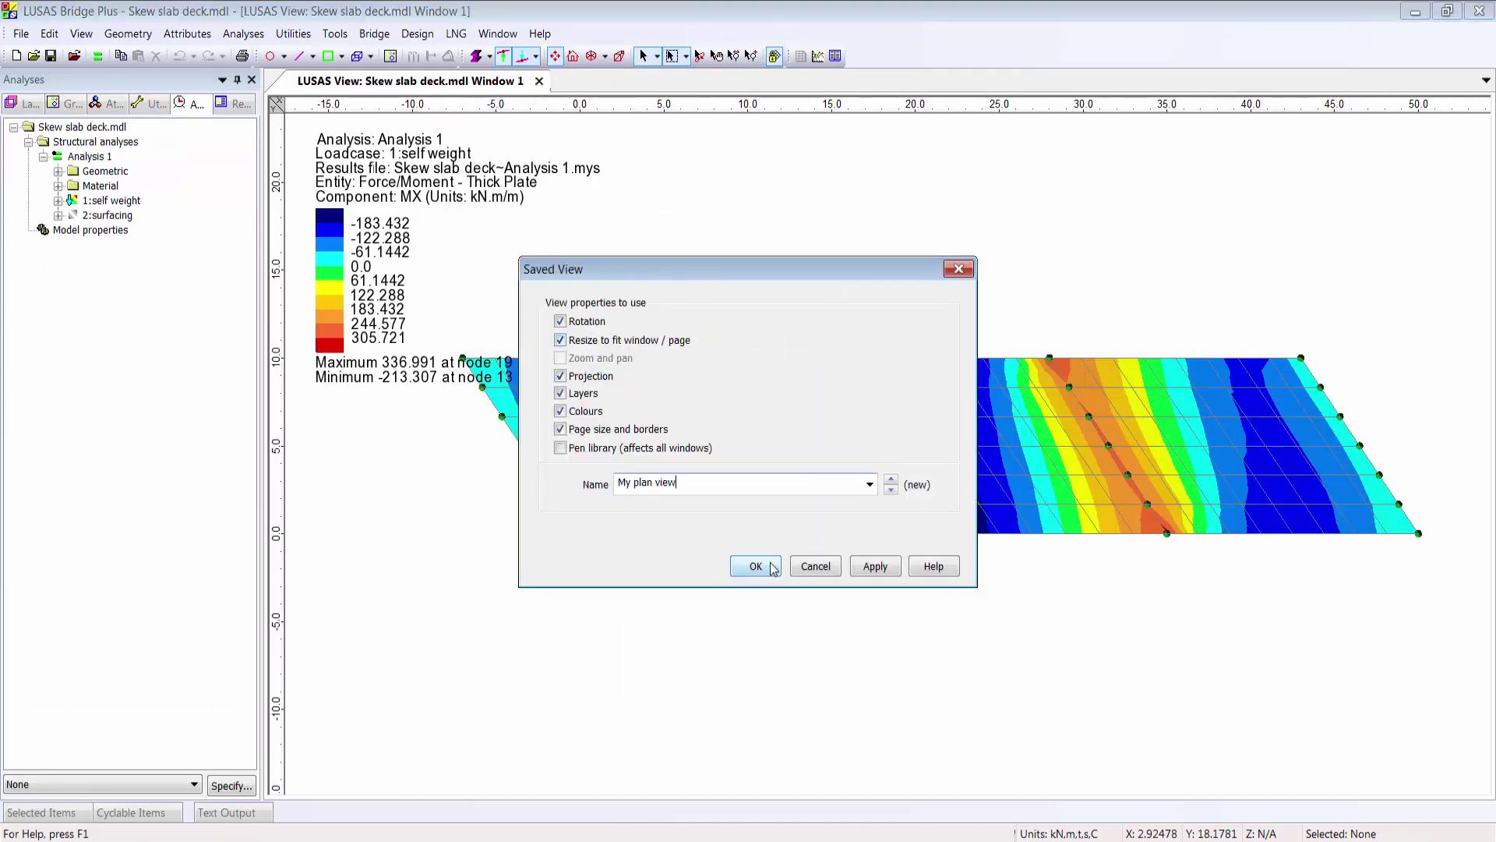
left_click(756, 566)
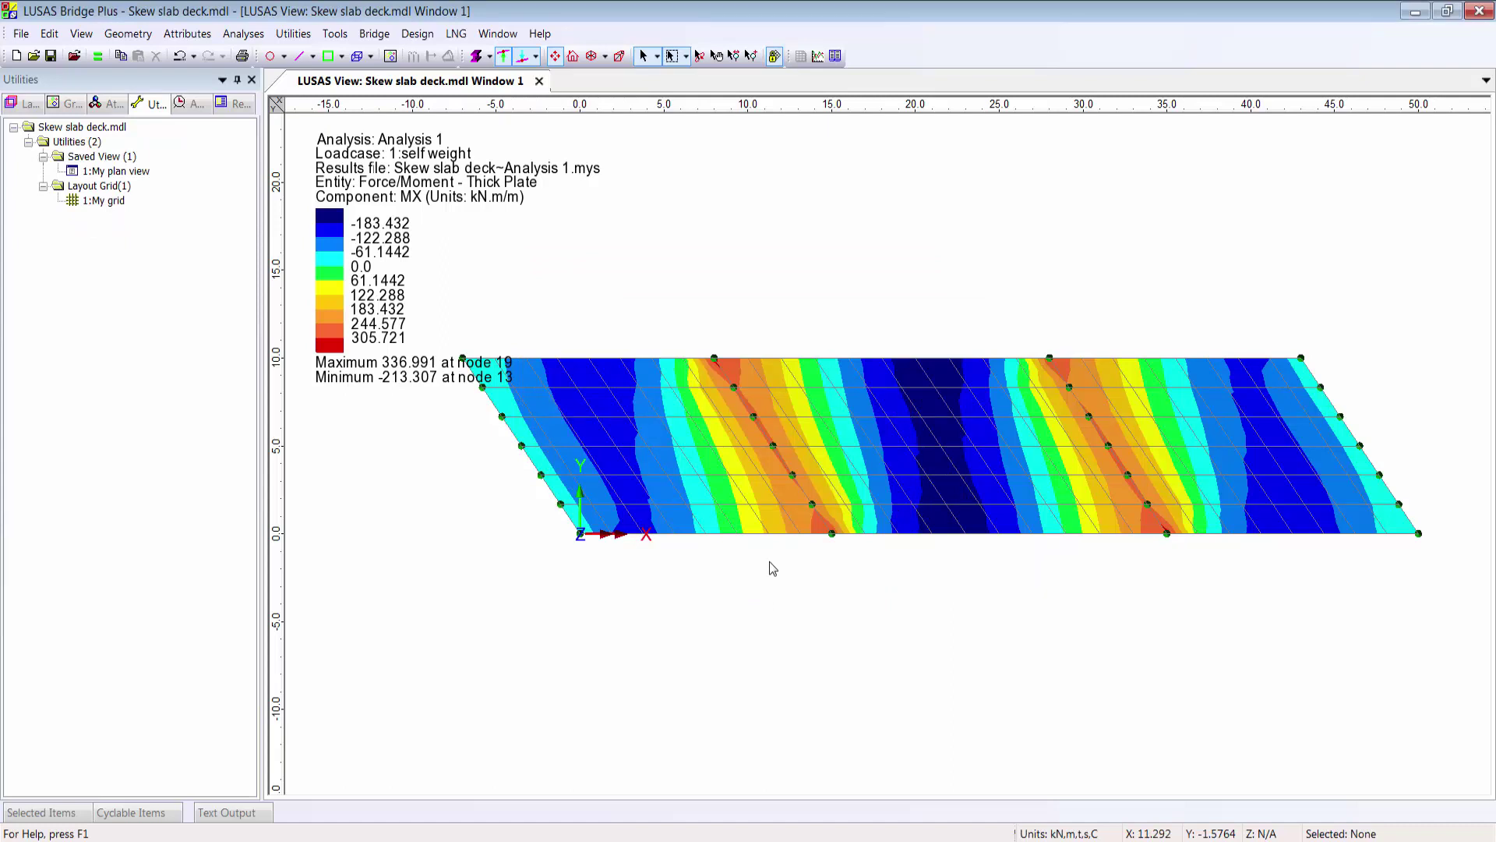
Define a Graph Through 2D slice by cursor, snapped to a 1.0 grid, along the deck from (-8,5) to (52,5).
left_click(281, 37)
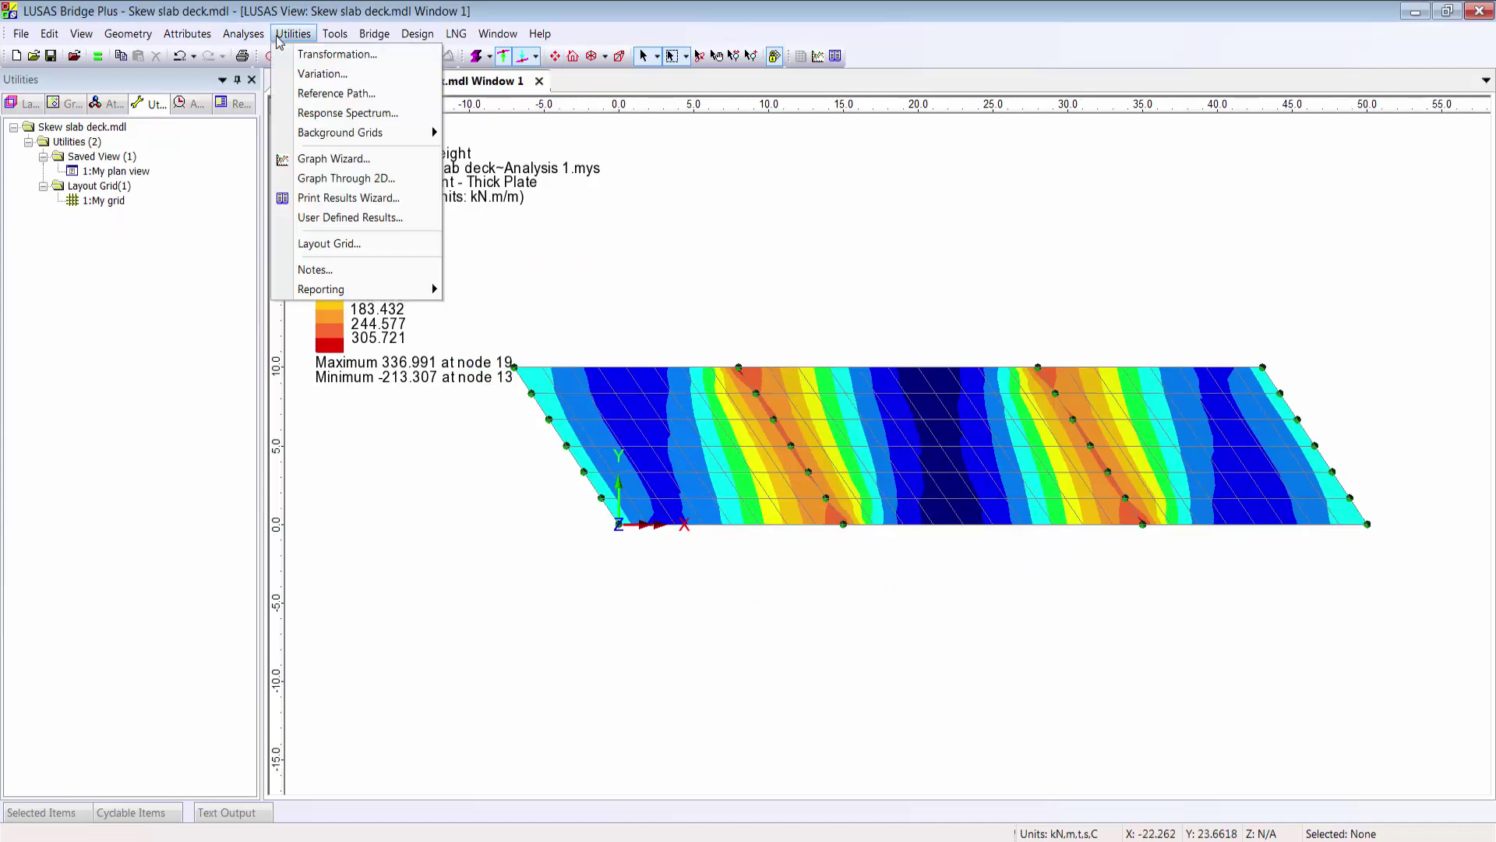
left_click(312, 179)
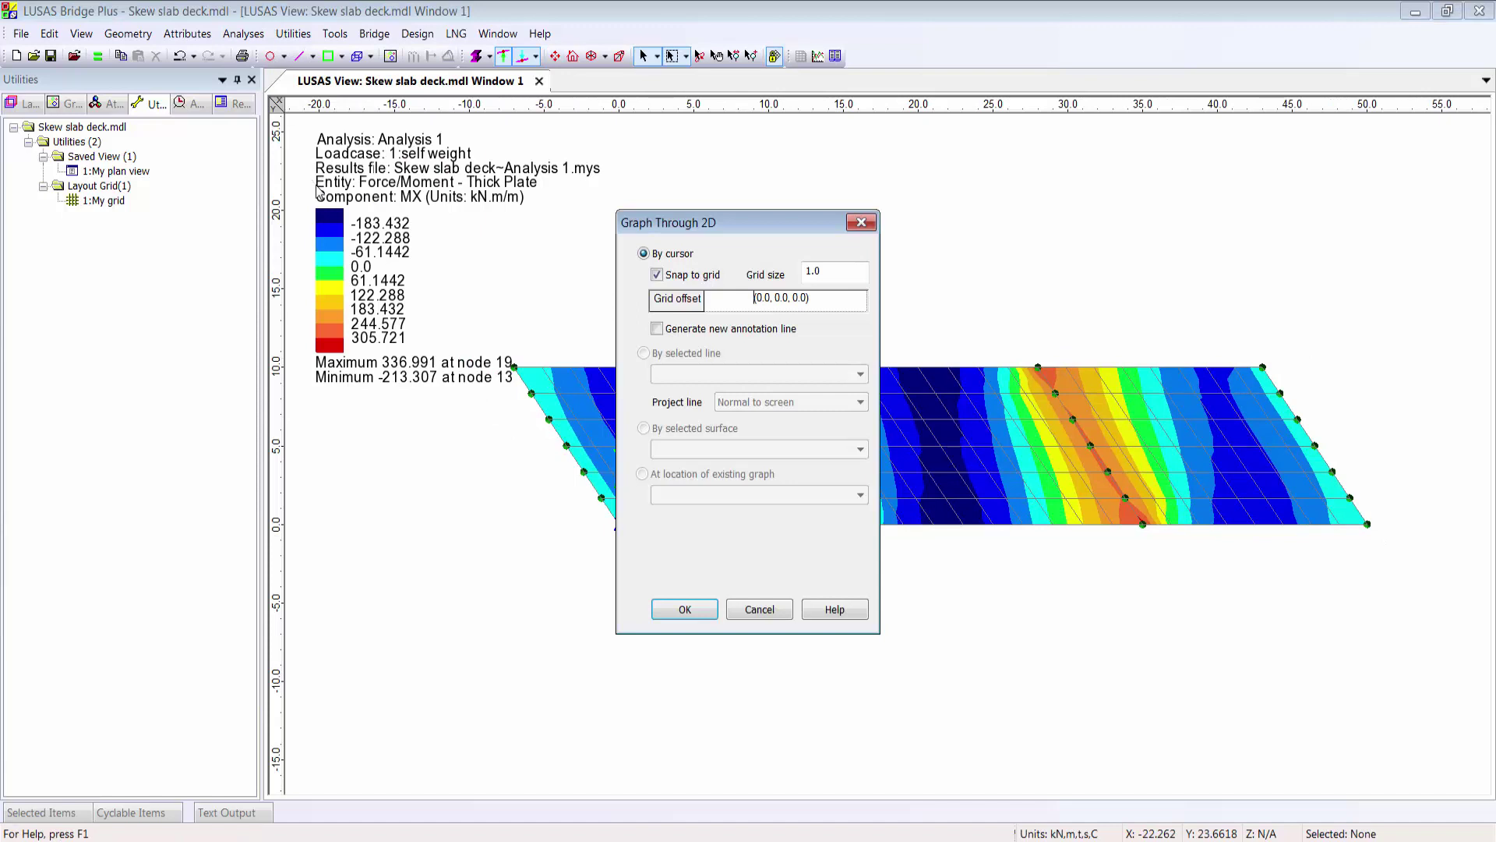
left_click(693, 610)
left_click(500, 446)
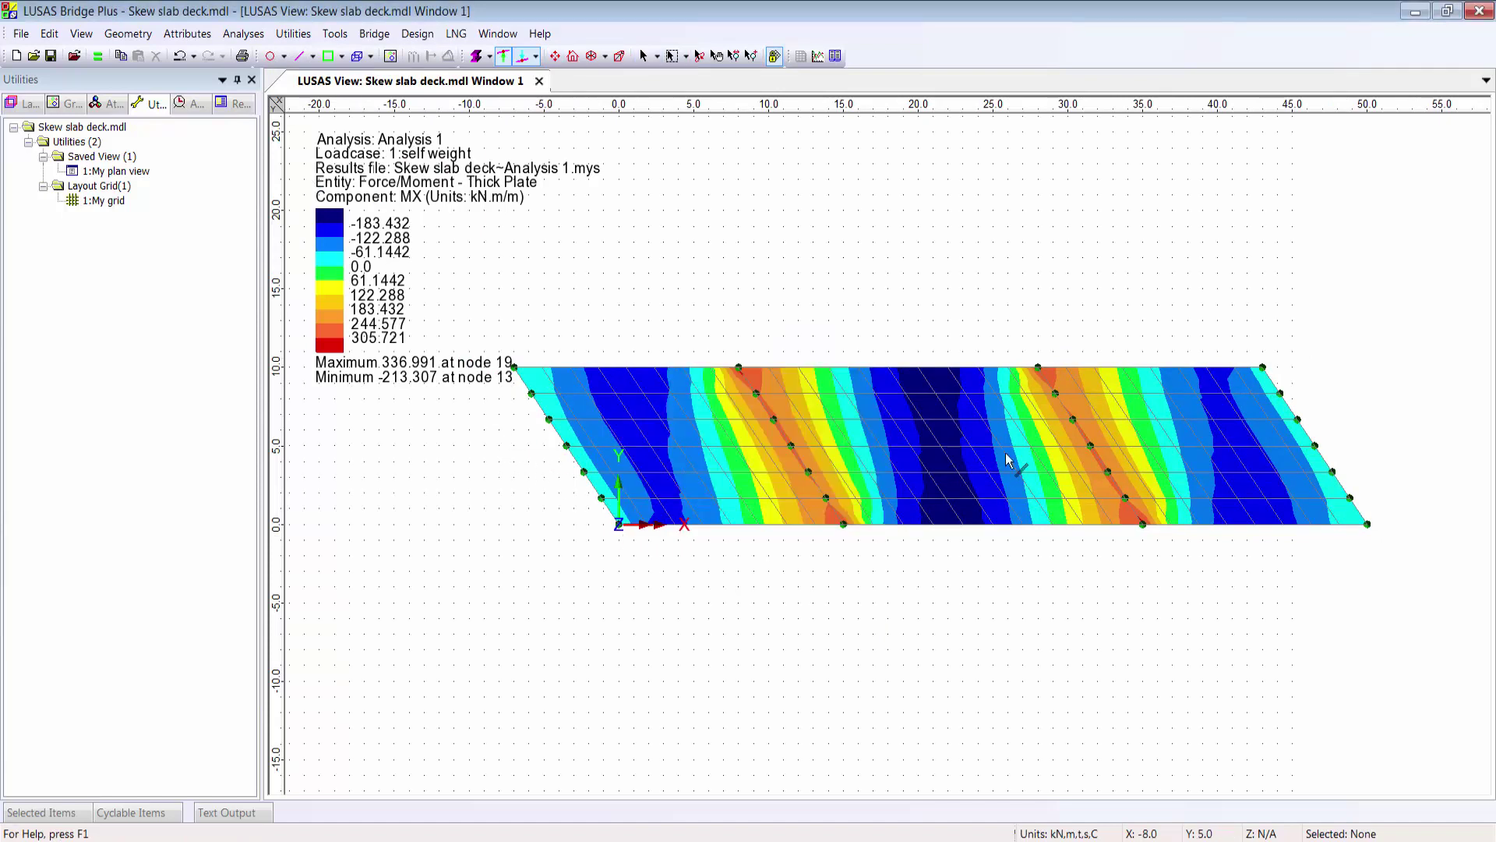
left_click(1397, 446)
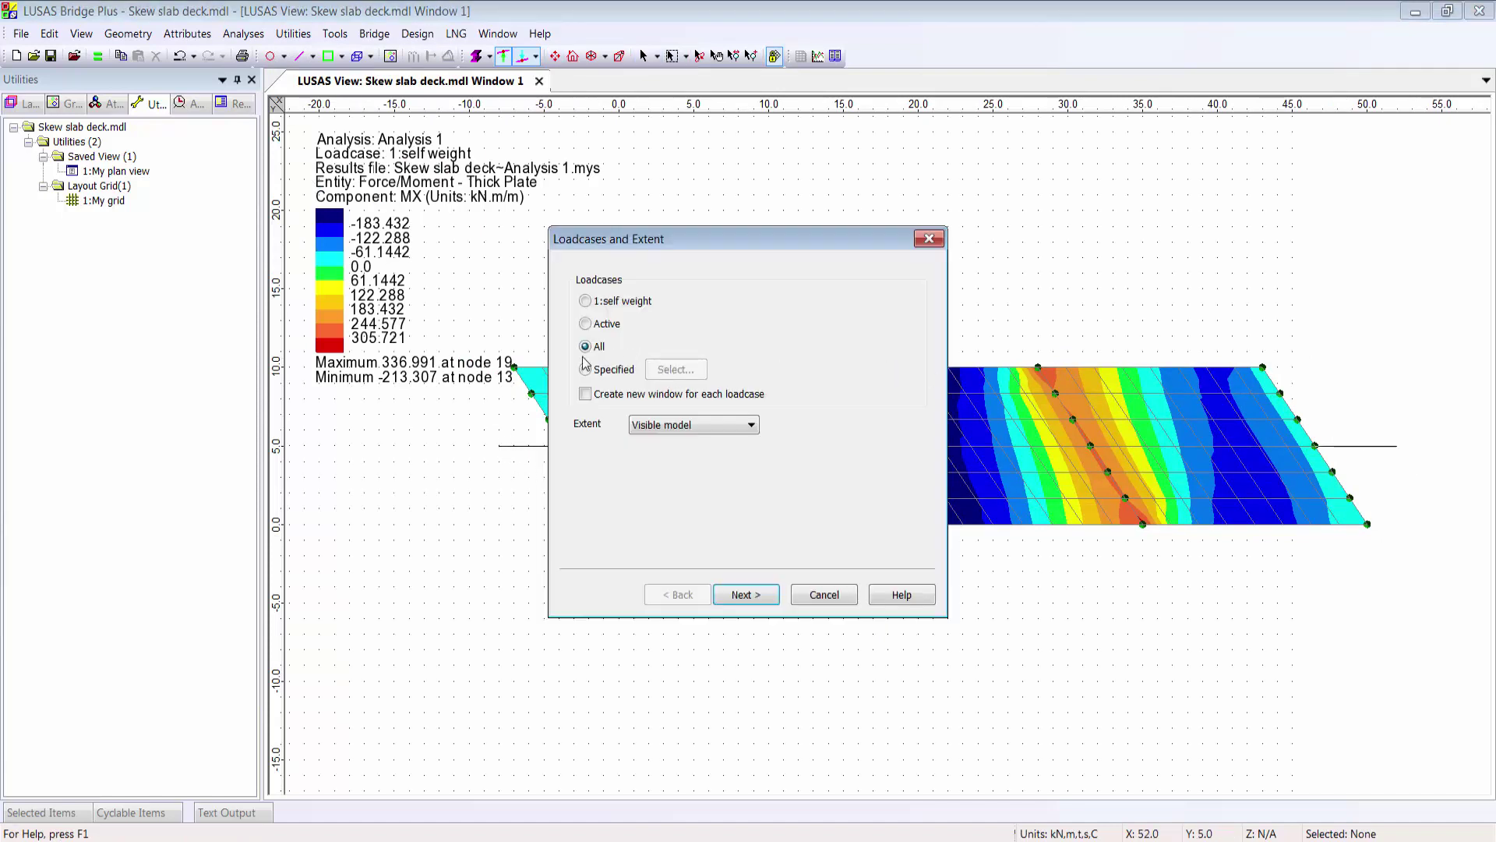
Graph the Force/Moment - Thick Plate component MX along the slice for all loadcases, with a corridor width of 1.
left_click(745, 594)
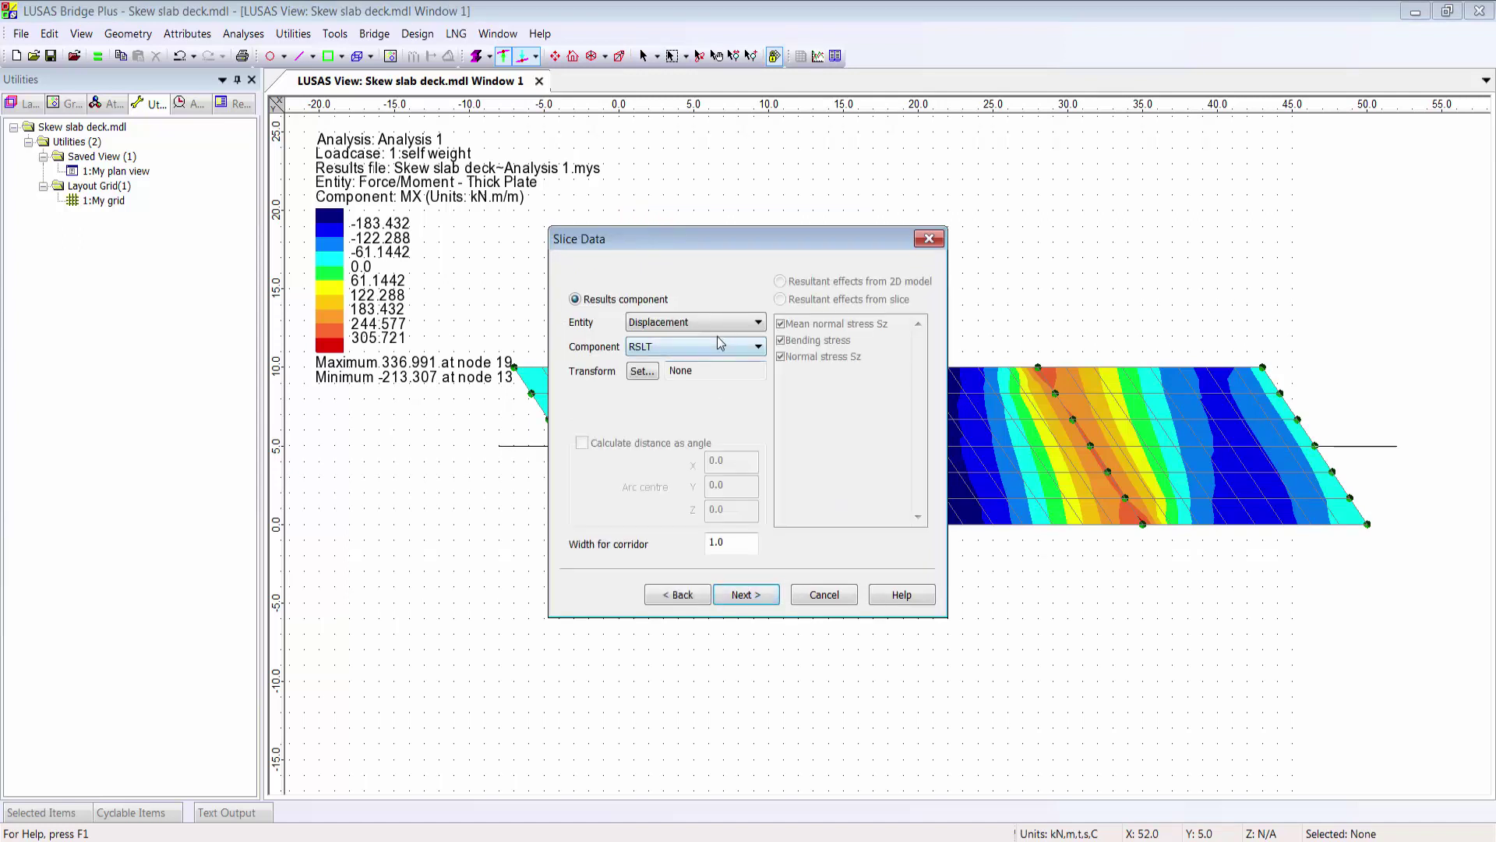
left_click(724, 323)
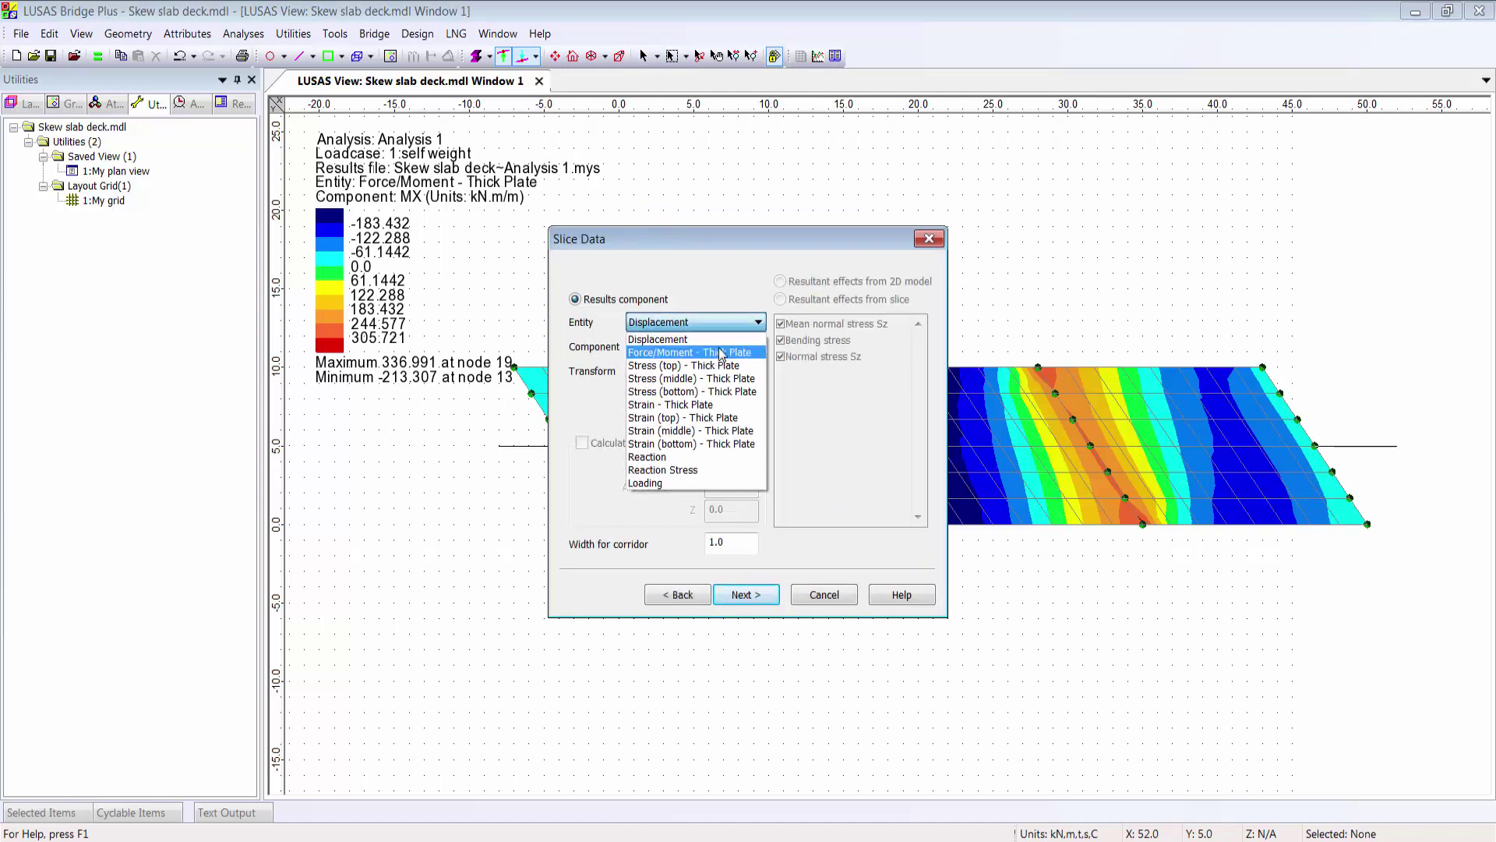
left_click(689, 352)
left_click(721, 346)
left_click(710, 363)
left_click(710, 366)
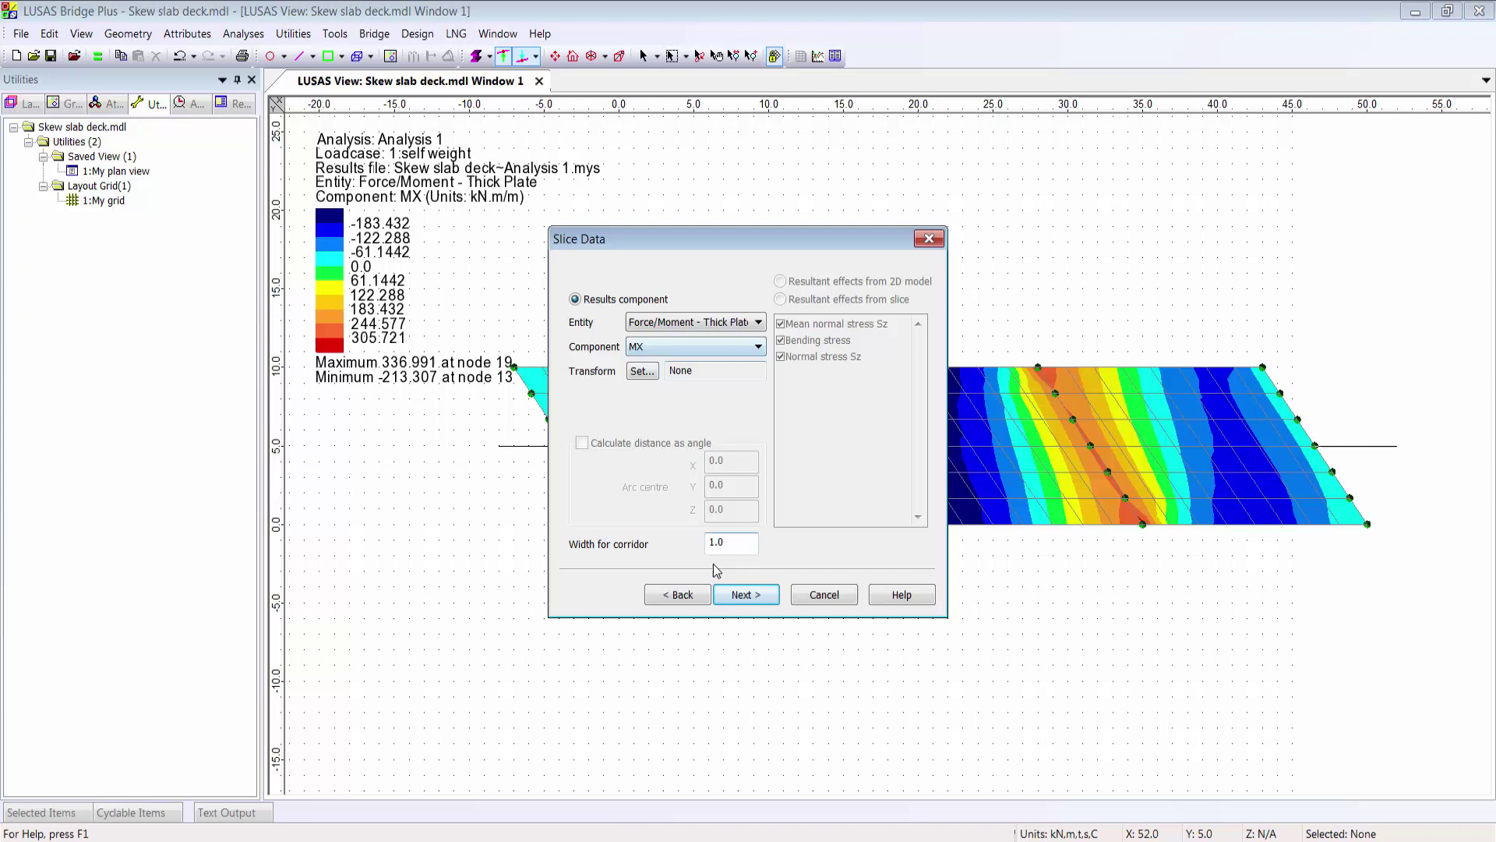
left_click(735, 547)
type("1")
left_click(760, 595)
left_click(760, 595)
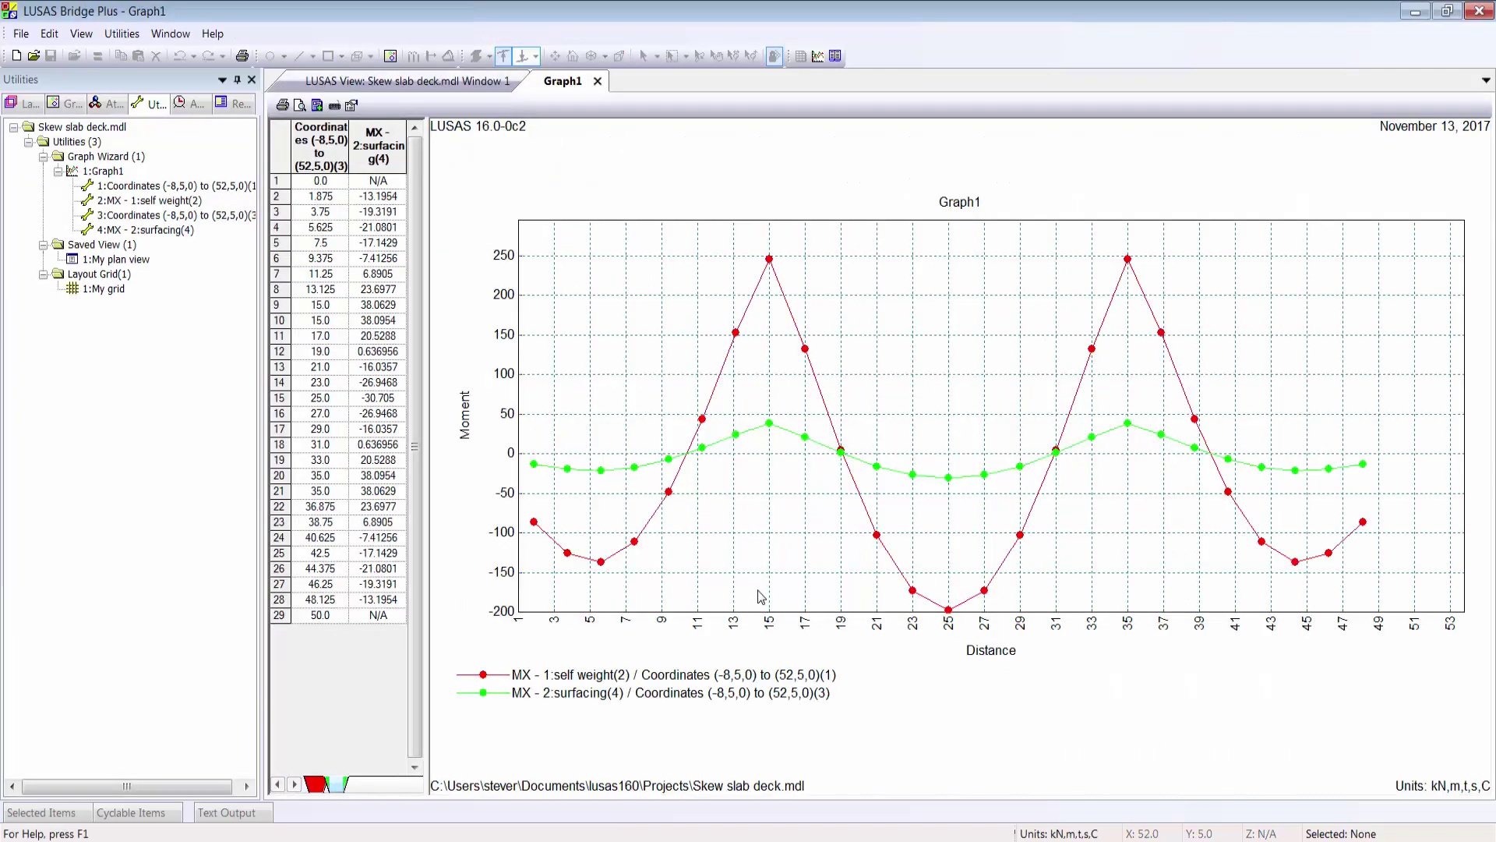
Close the moment graph and return the model view to the normal selection cursor.
left_click(597, 81)
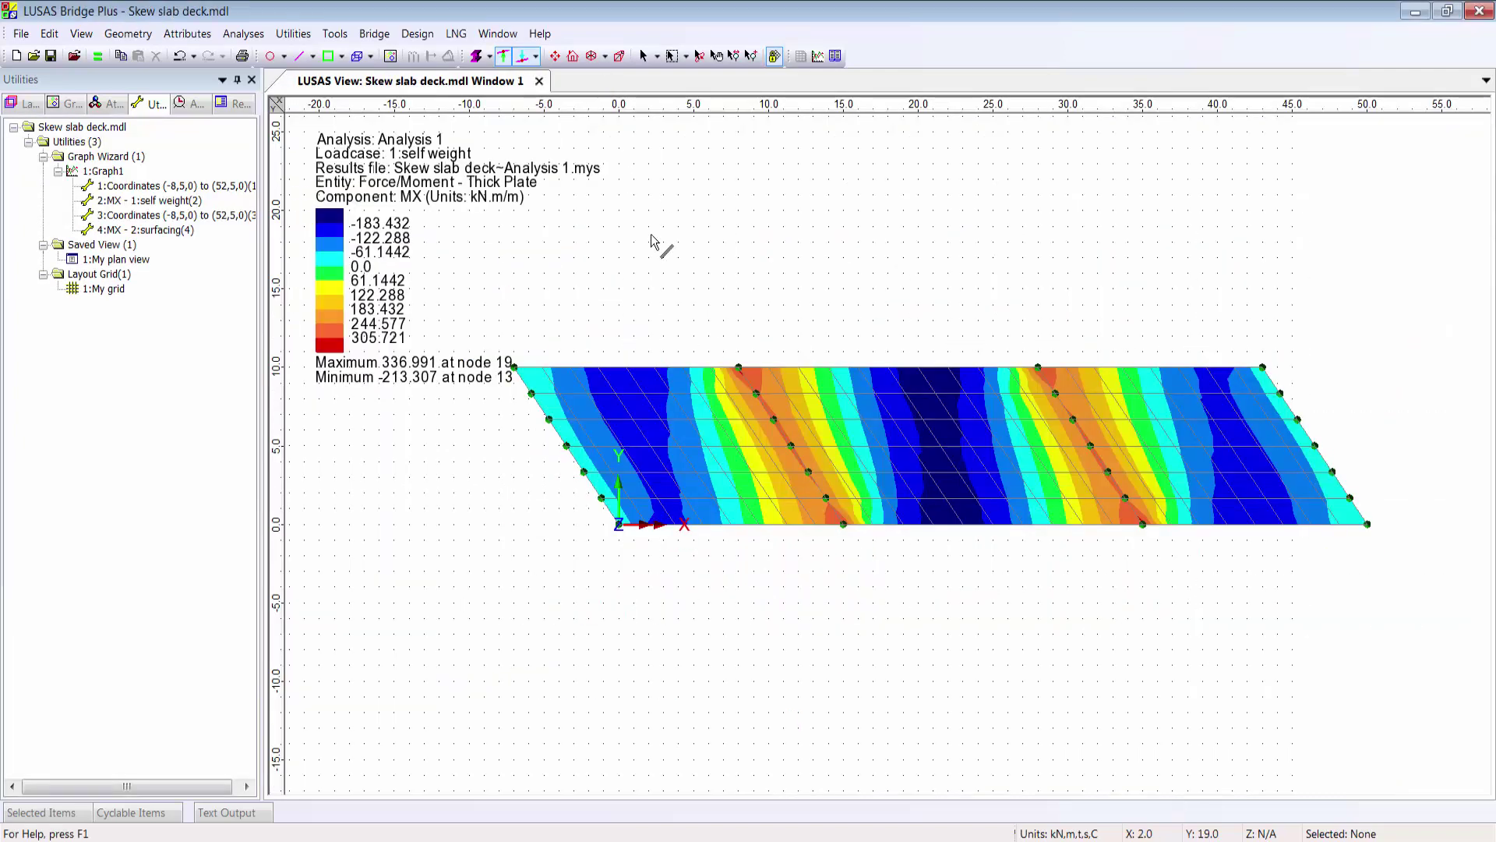
right_click(652, 237)
left_click(682, 247)
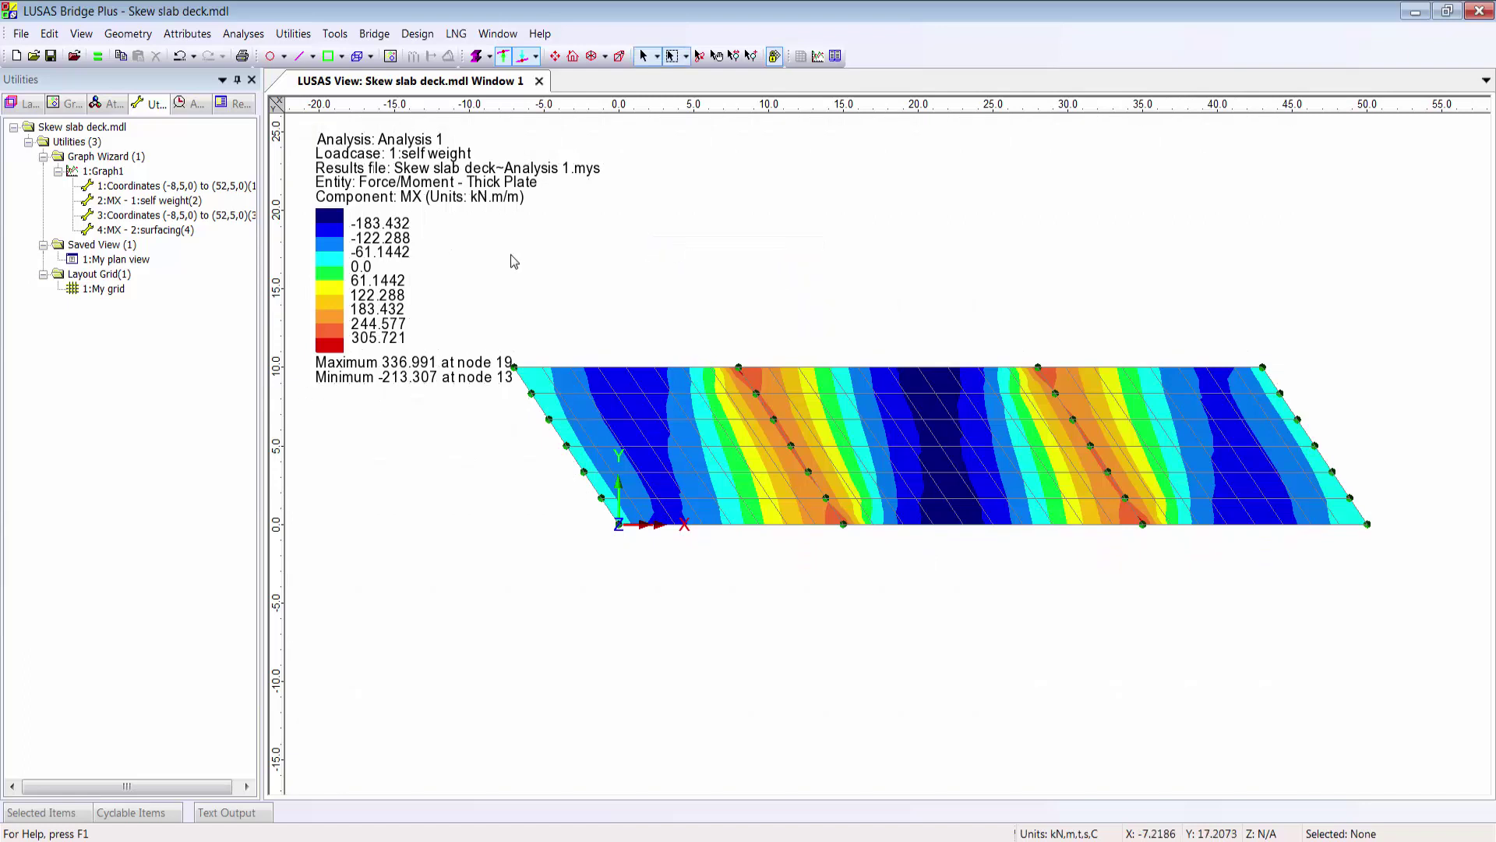
Add a diagram layer of Force/Moment - Thick Plate component MX at the graph locations, with peak labels and a magenta pen.
right_click(511, 256)
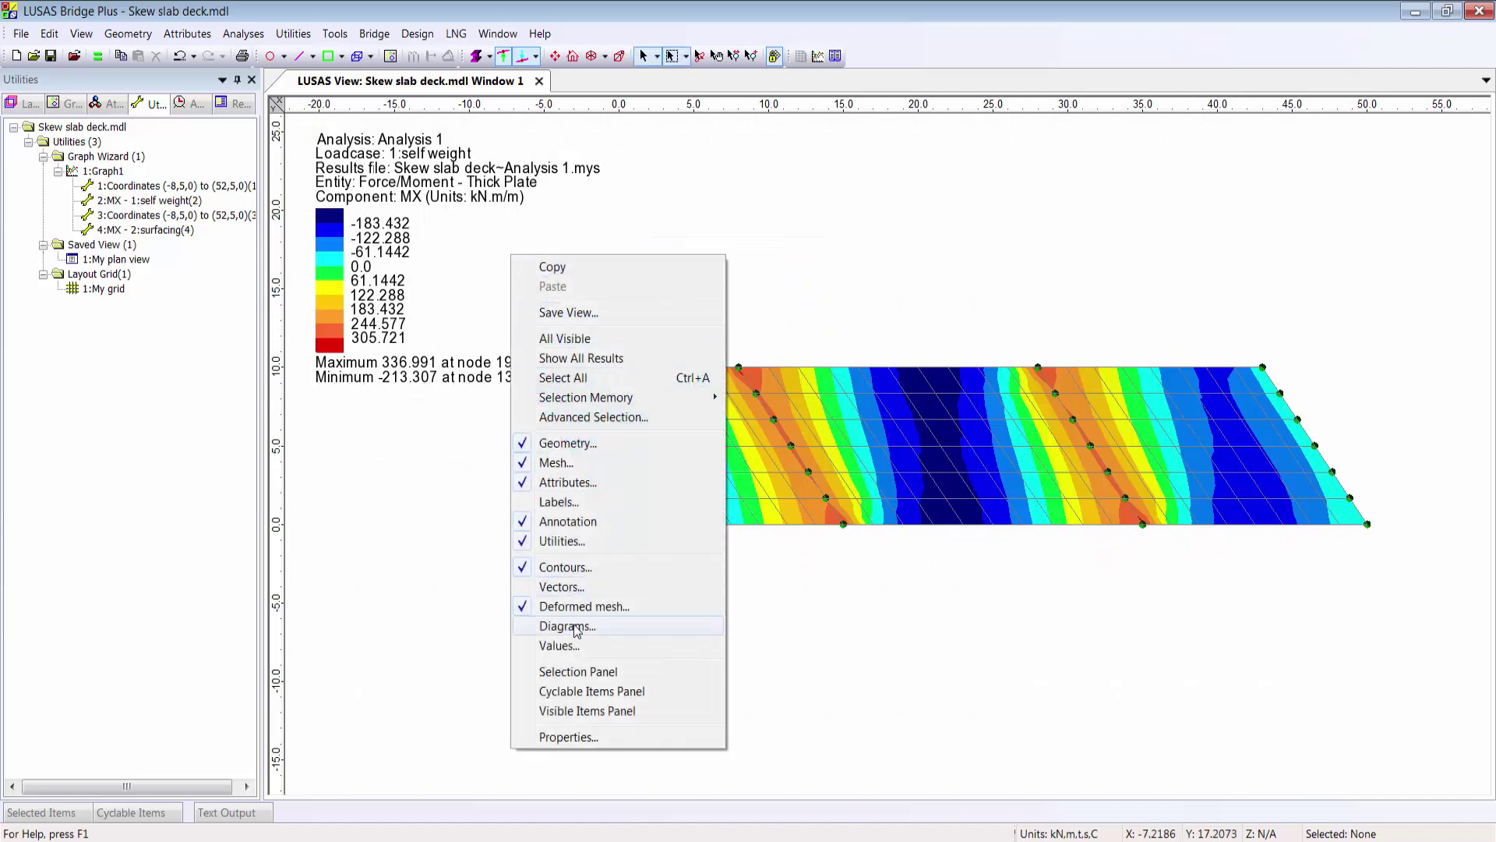
left_click(577, 628)
left_click(713, 356)
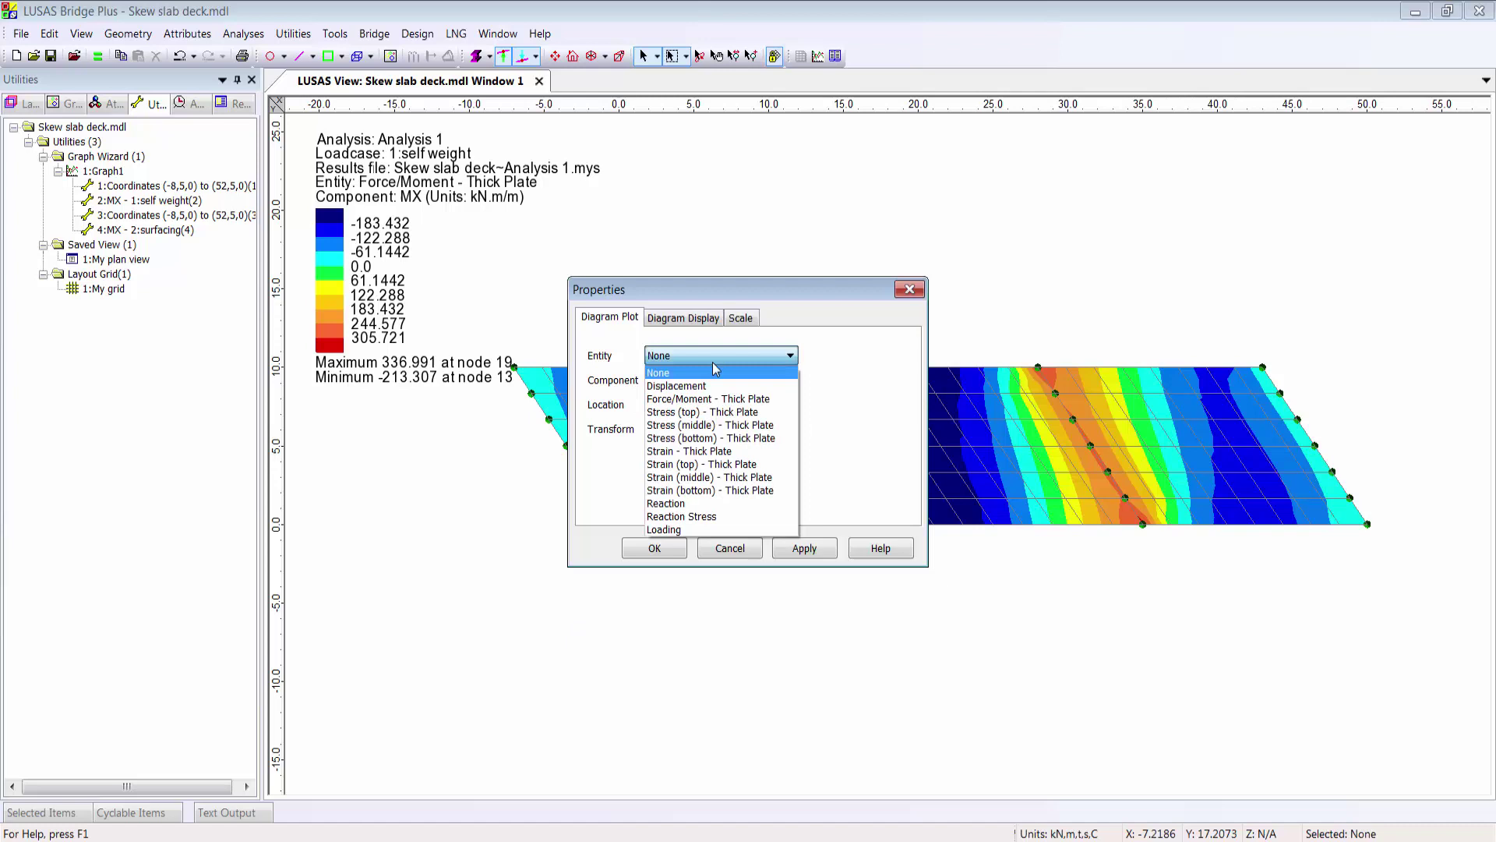
left_click(715, 399)
left_click(721, 380)
left_click(658, 392)
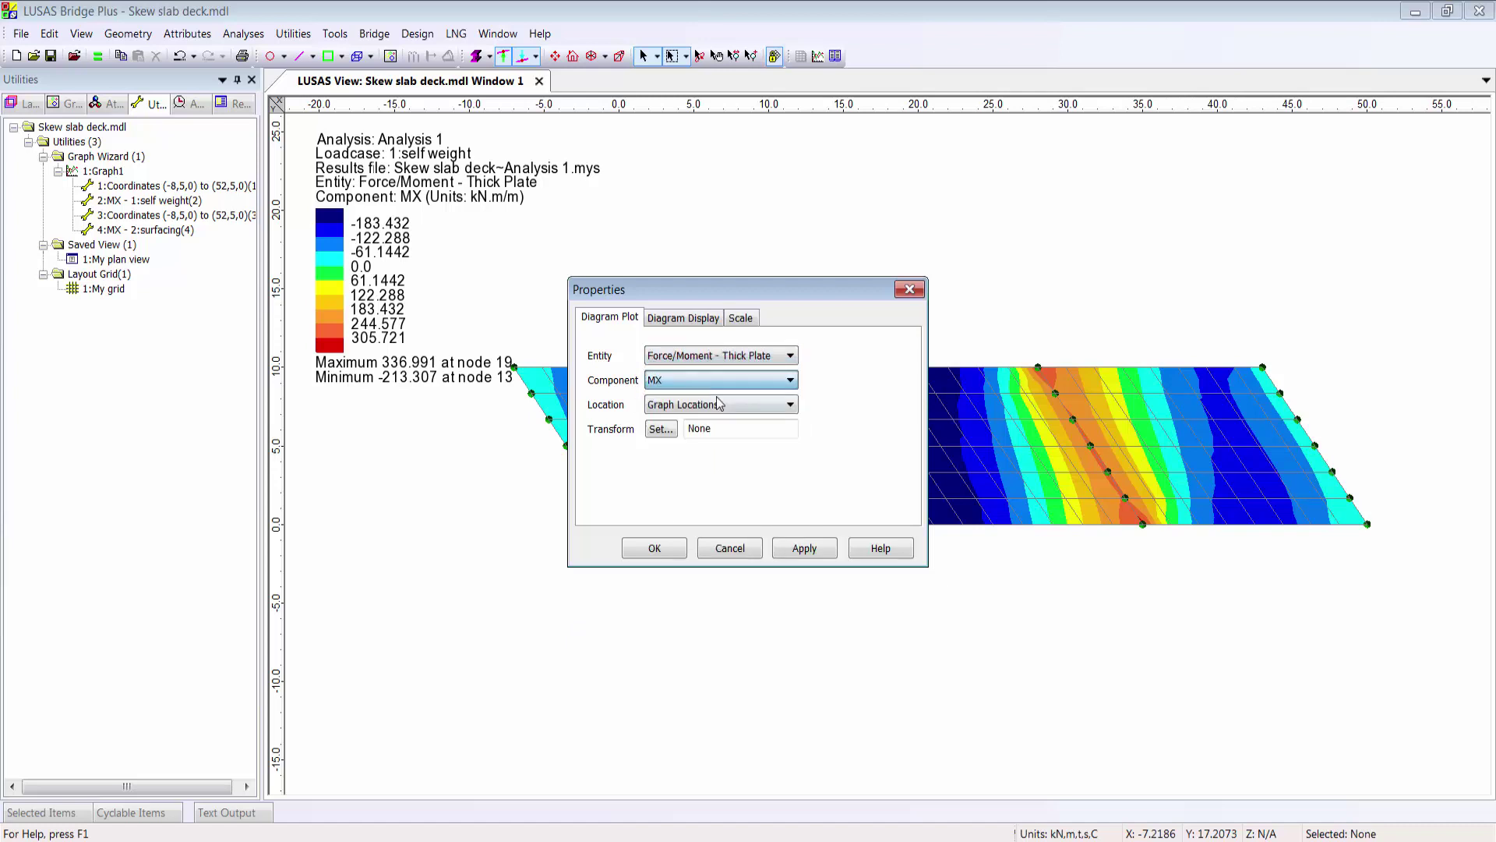
left_click(700, 319)
left_click(686, 491)
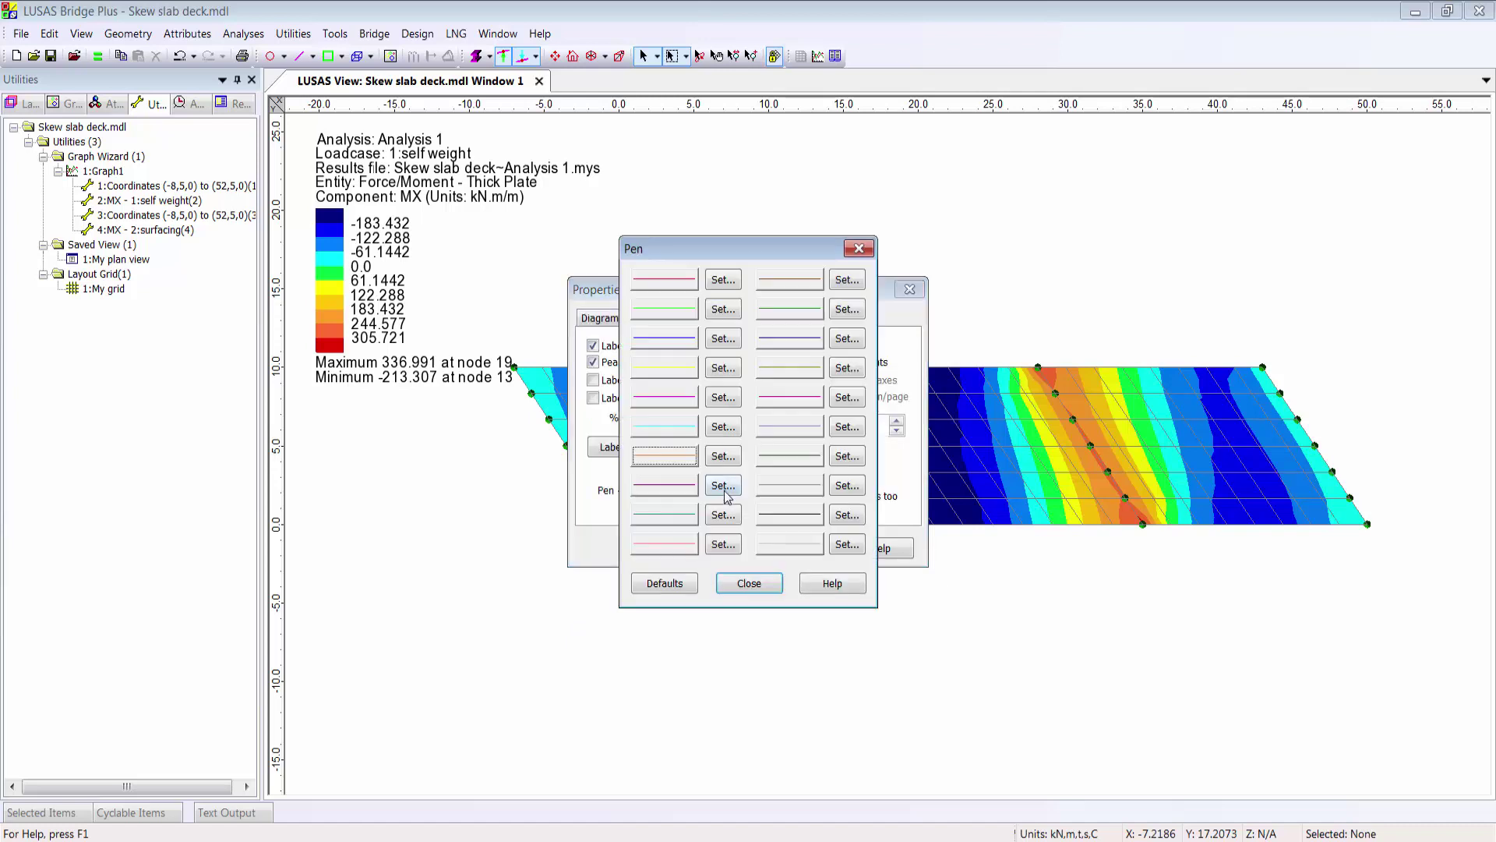
left_click(677, 406)
left_click(668, 549)
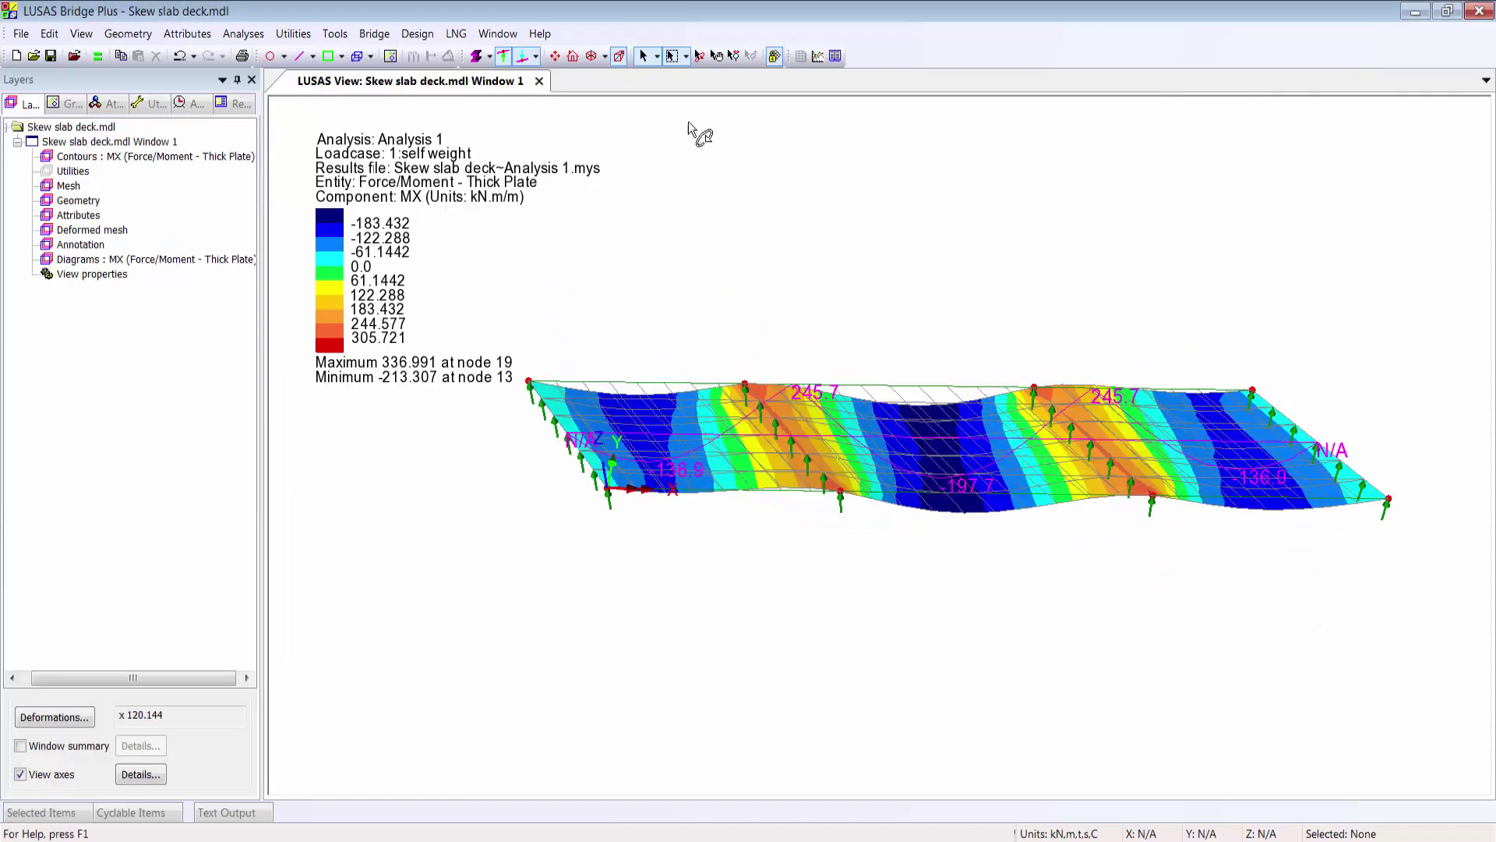
Turn off the view axes and save the rotated display as a saved view named My perspective view.
left_click(21, 774)
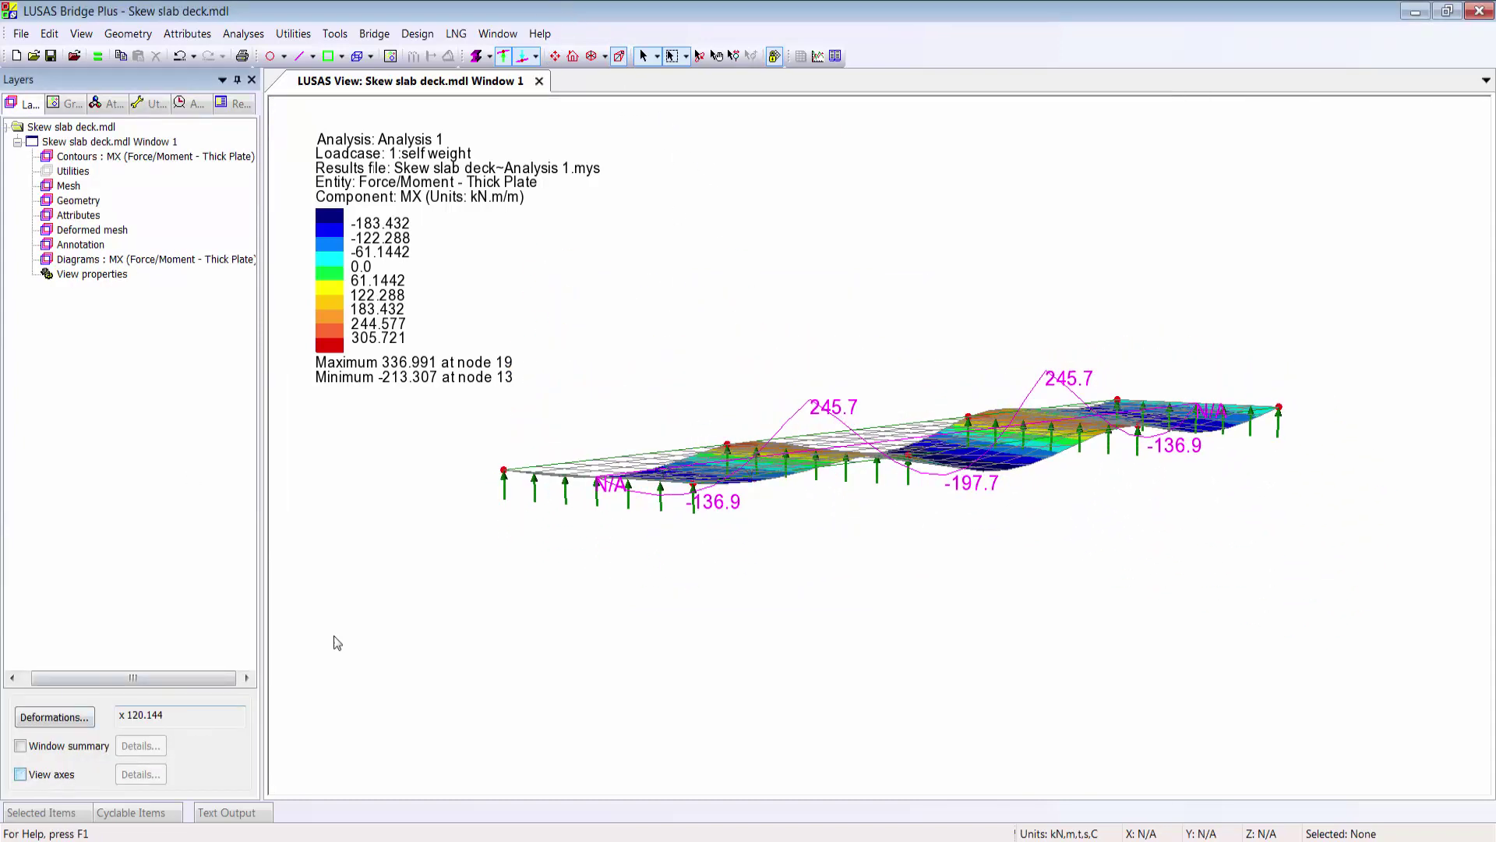
right_click(636, 189)
left_click(745, 248)
double_click(653, 477)
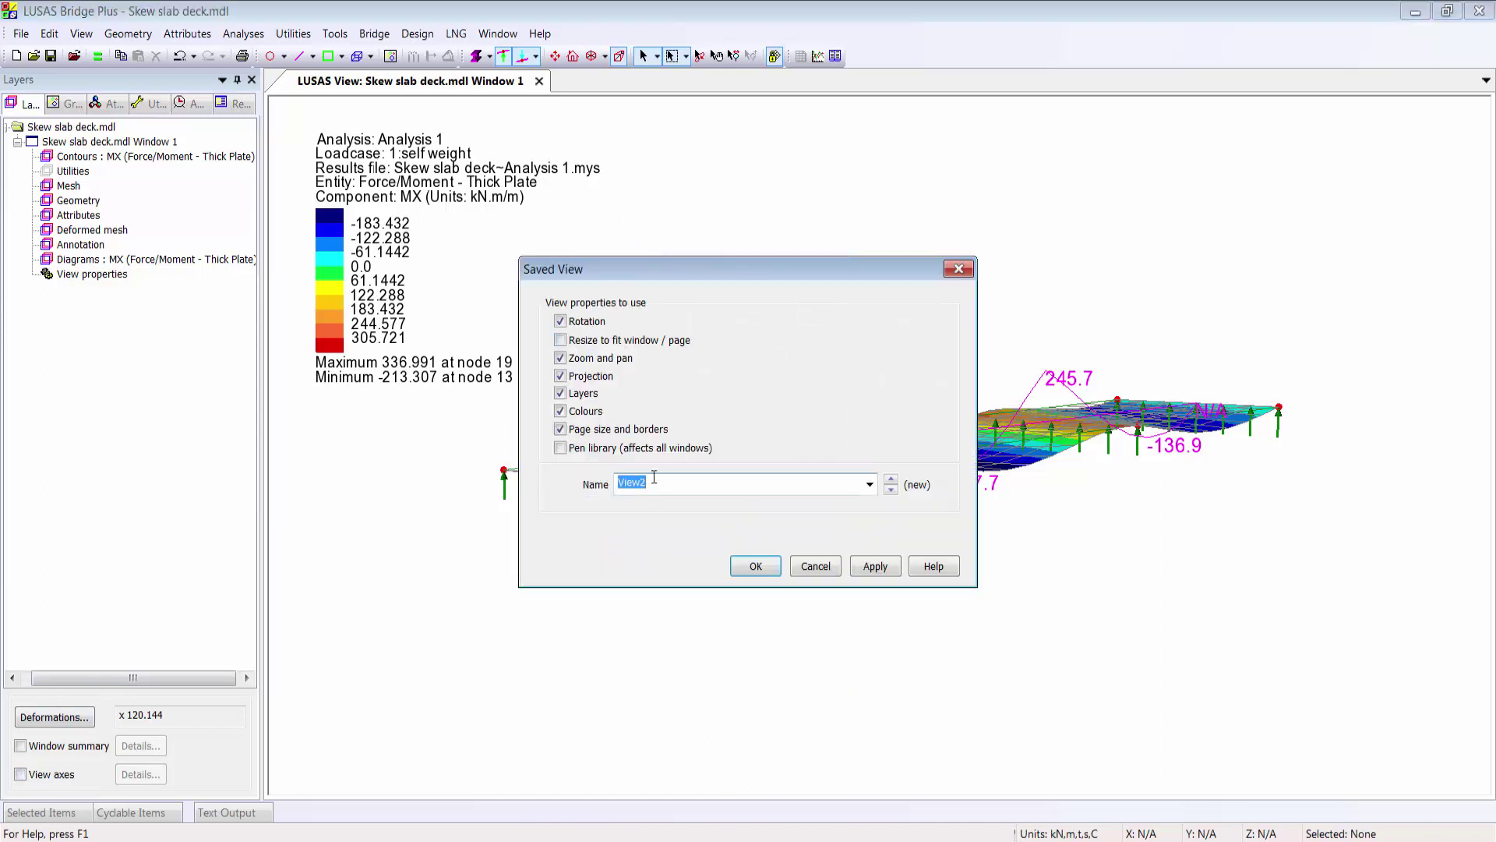
type("My perspective v")
left_click(761, 569)
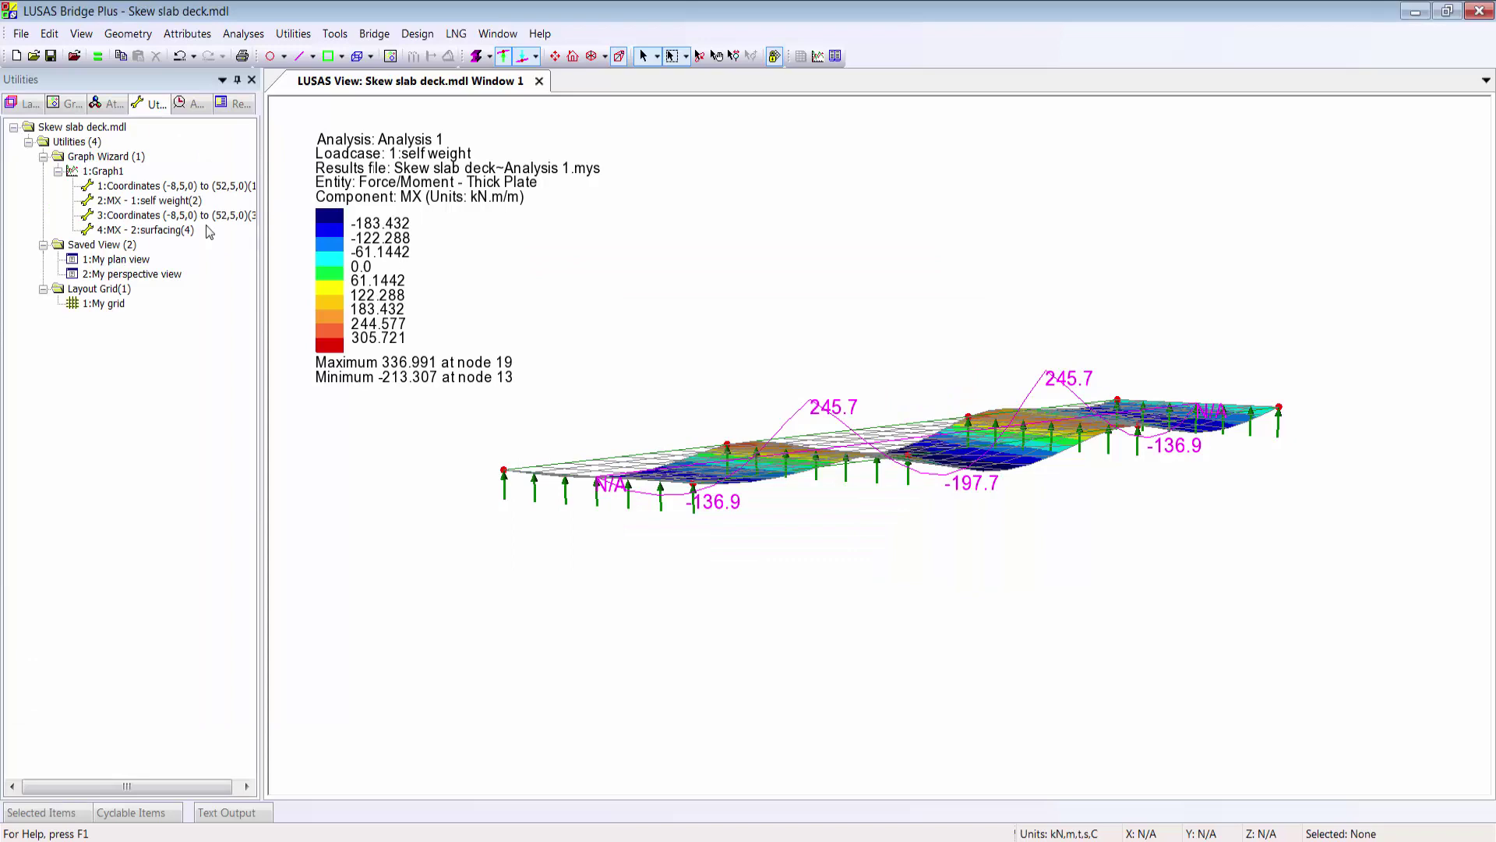
Recall the saved plan view and compare its MX contours for the surfacing and self weight loadcases.
double_click(113, 261)
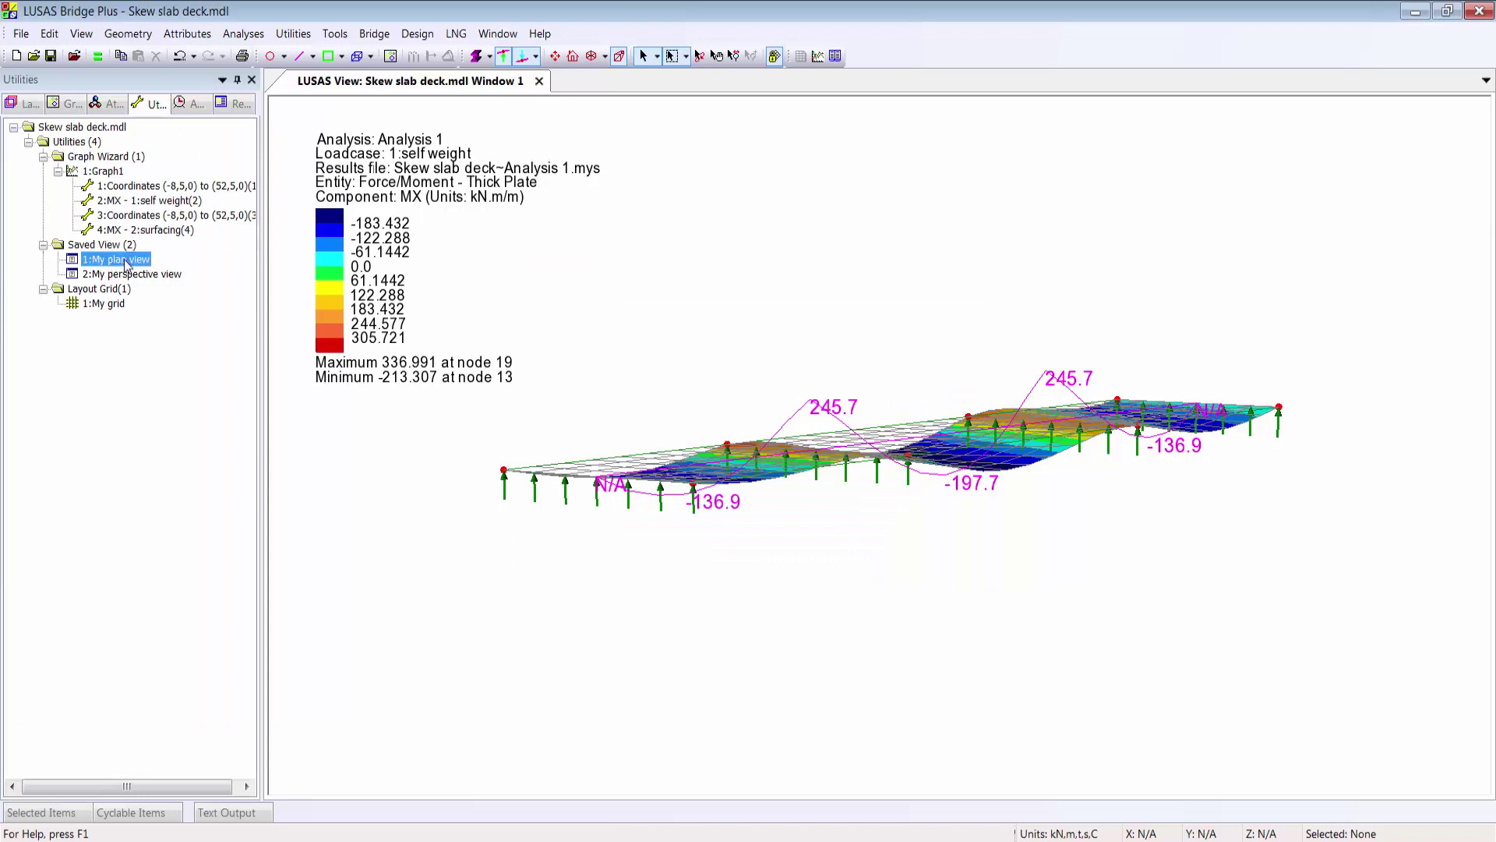
double_click(117, 273)
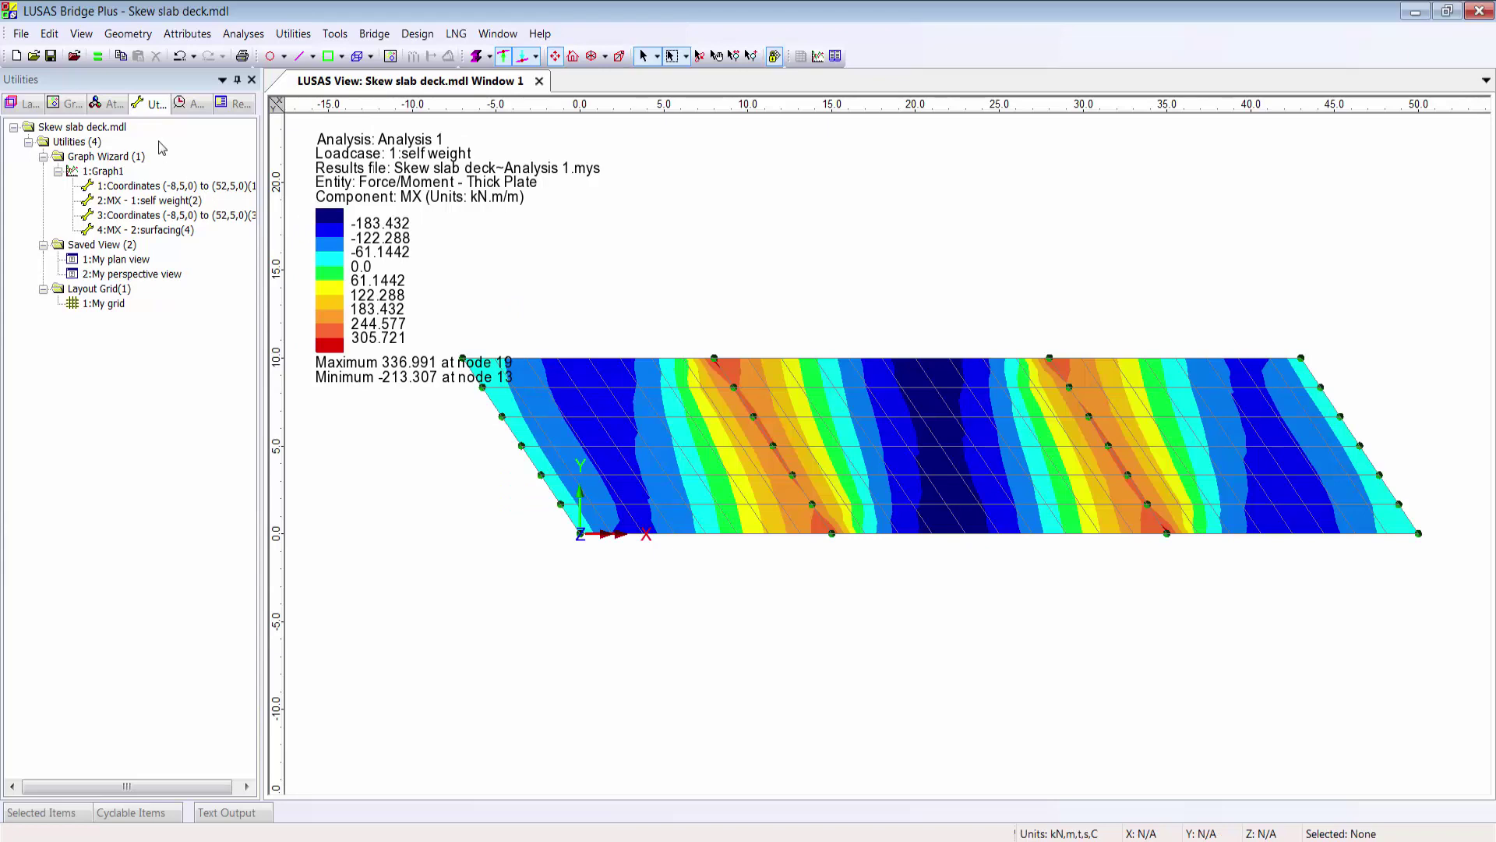
left_click(187, 103)
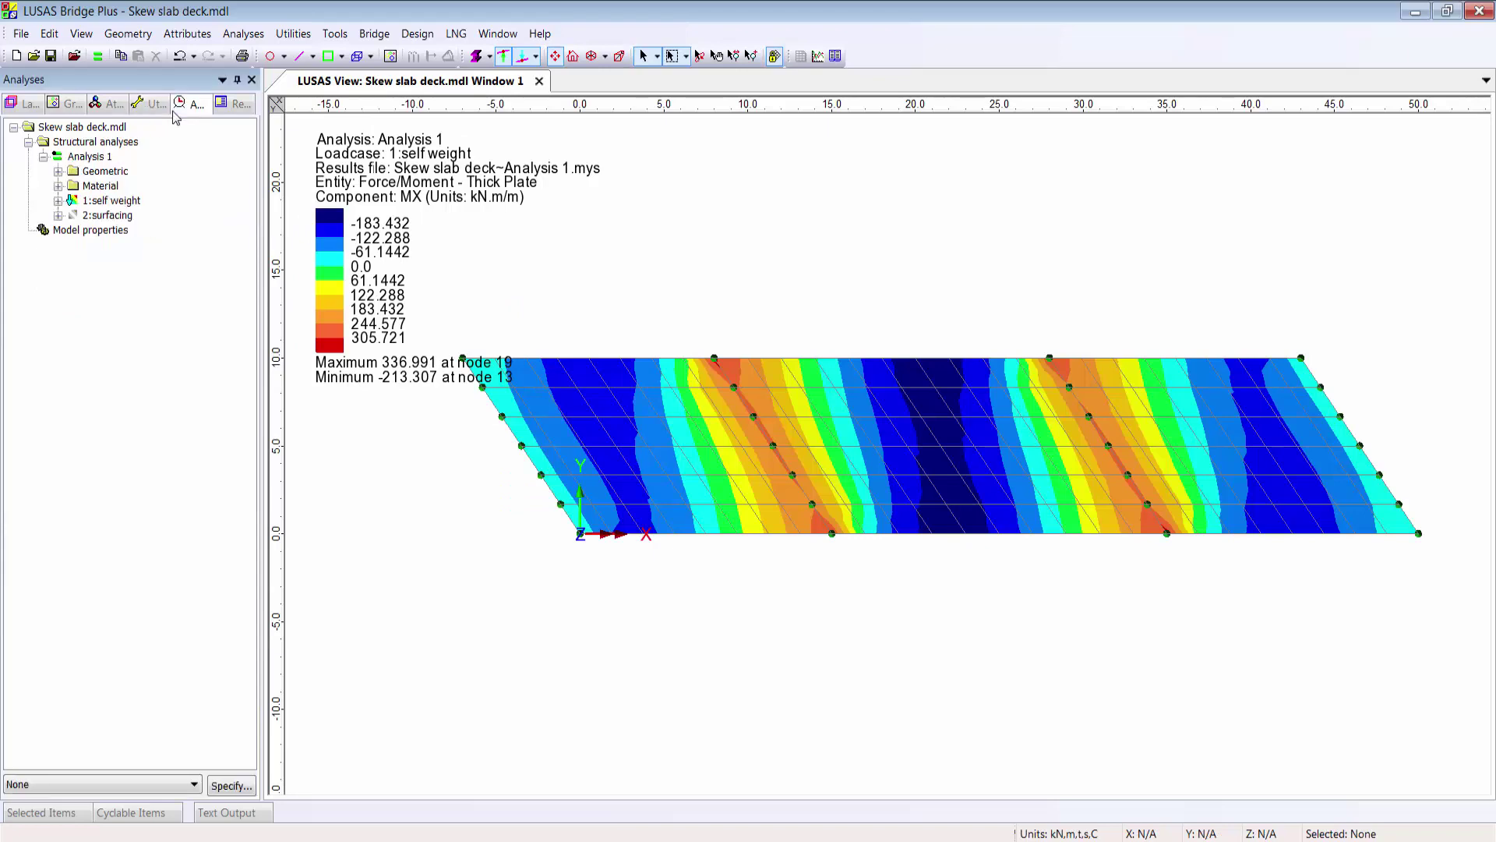
double_click(125, 215)
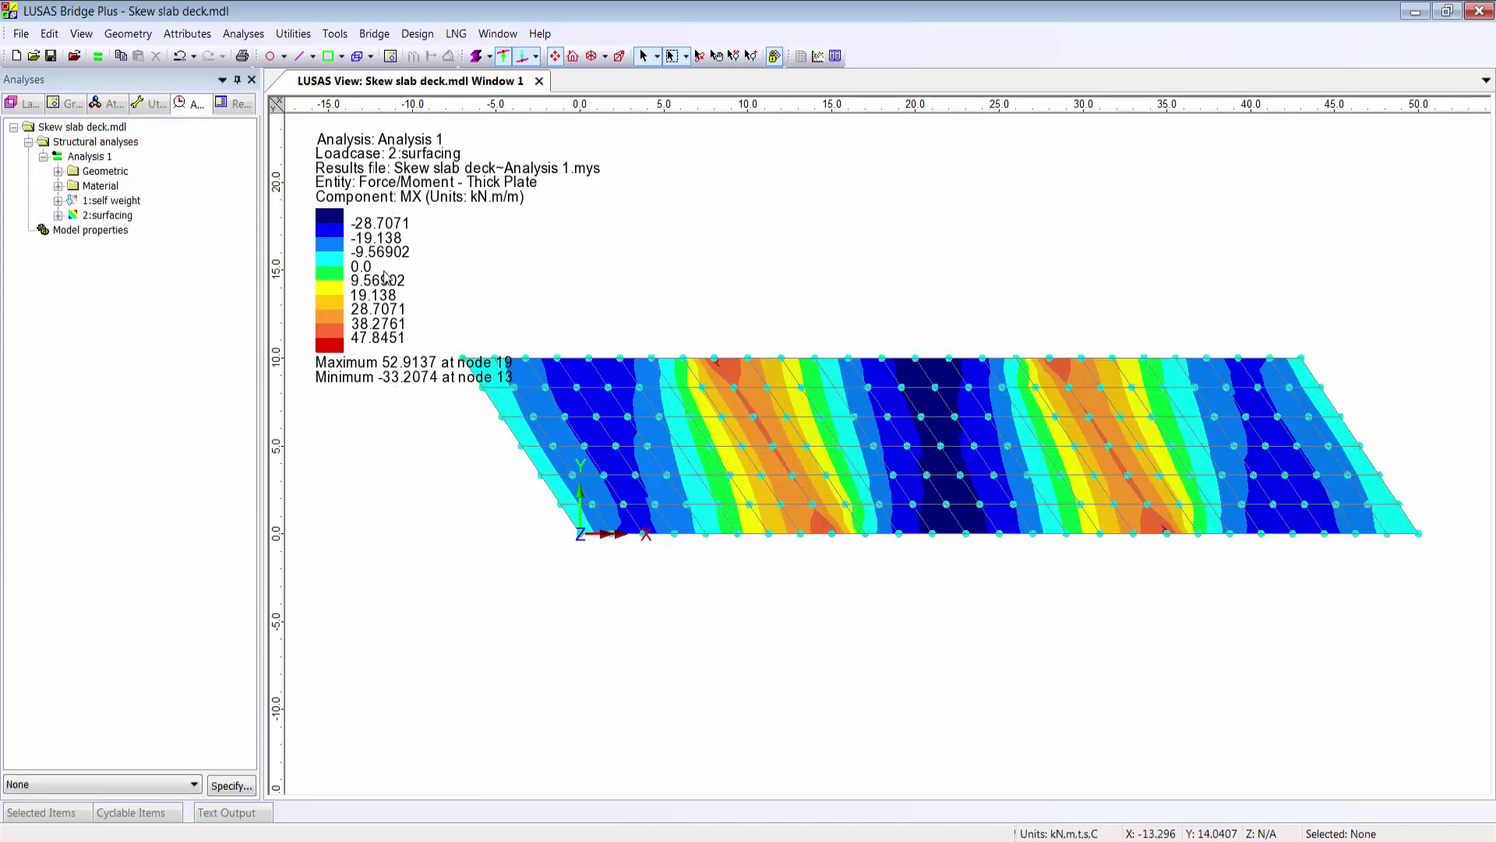
double_click(119, 201)
Create a Print Results Wizard table of the Reaction entity for all loadcases, named Reactions.
left_click(835, 56)
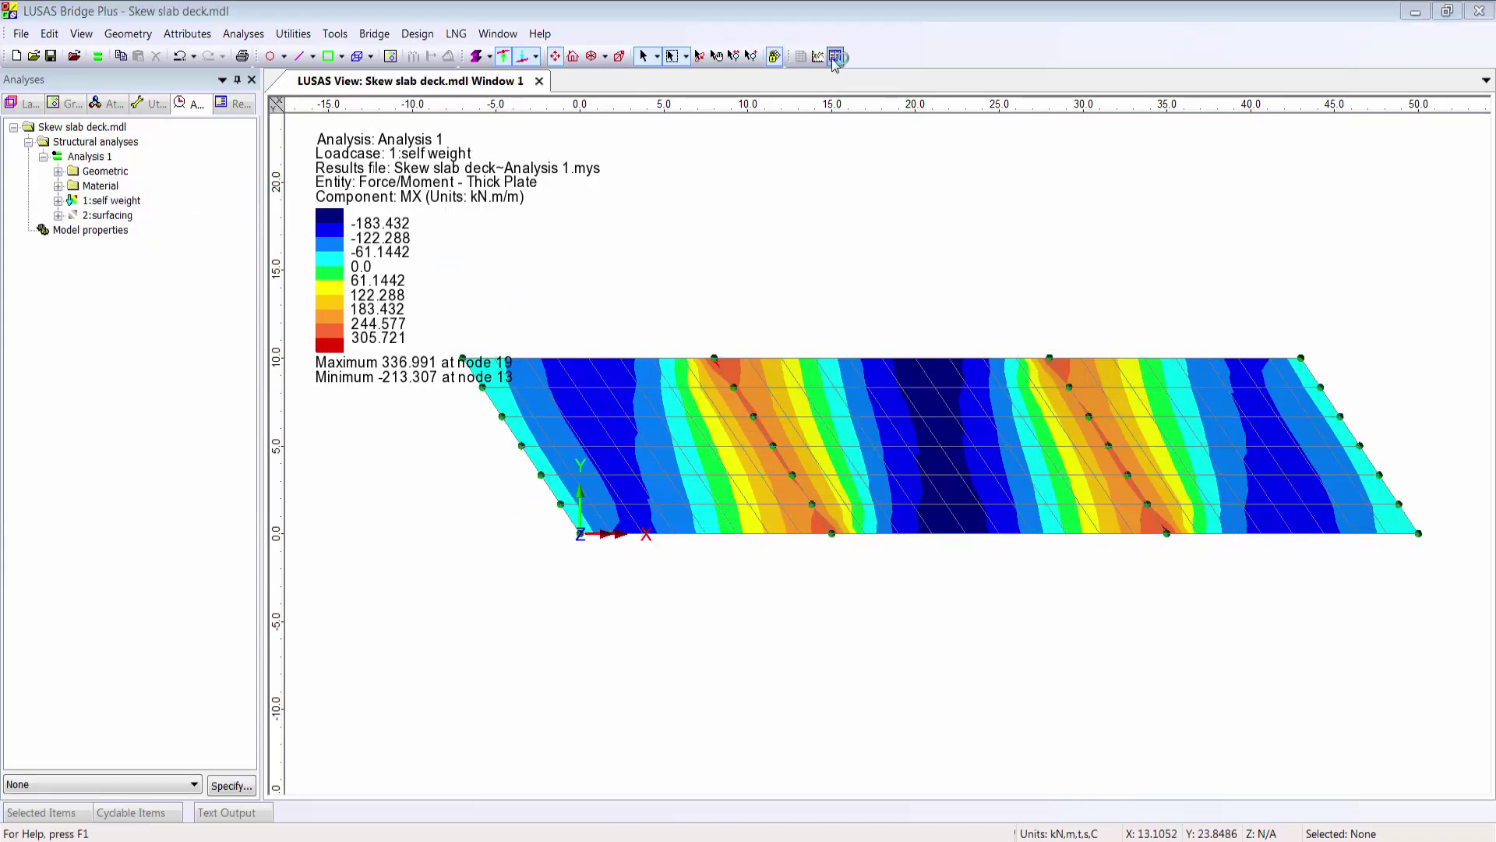
left_click(637, 255)
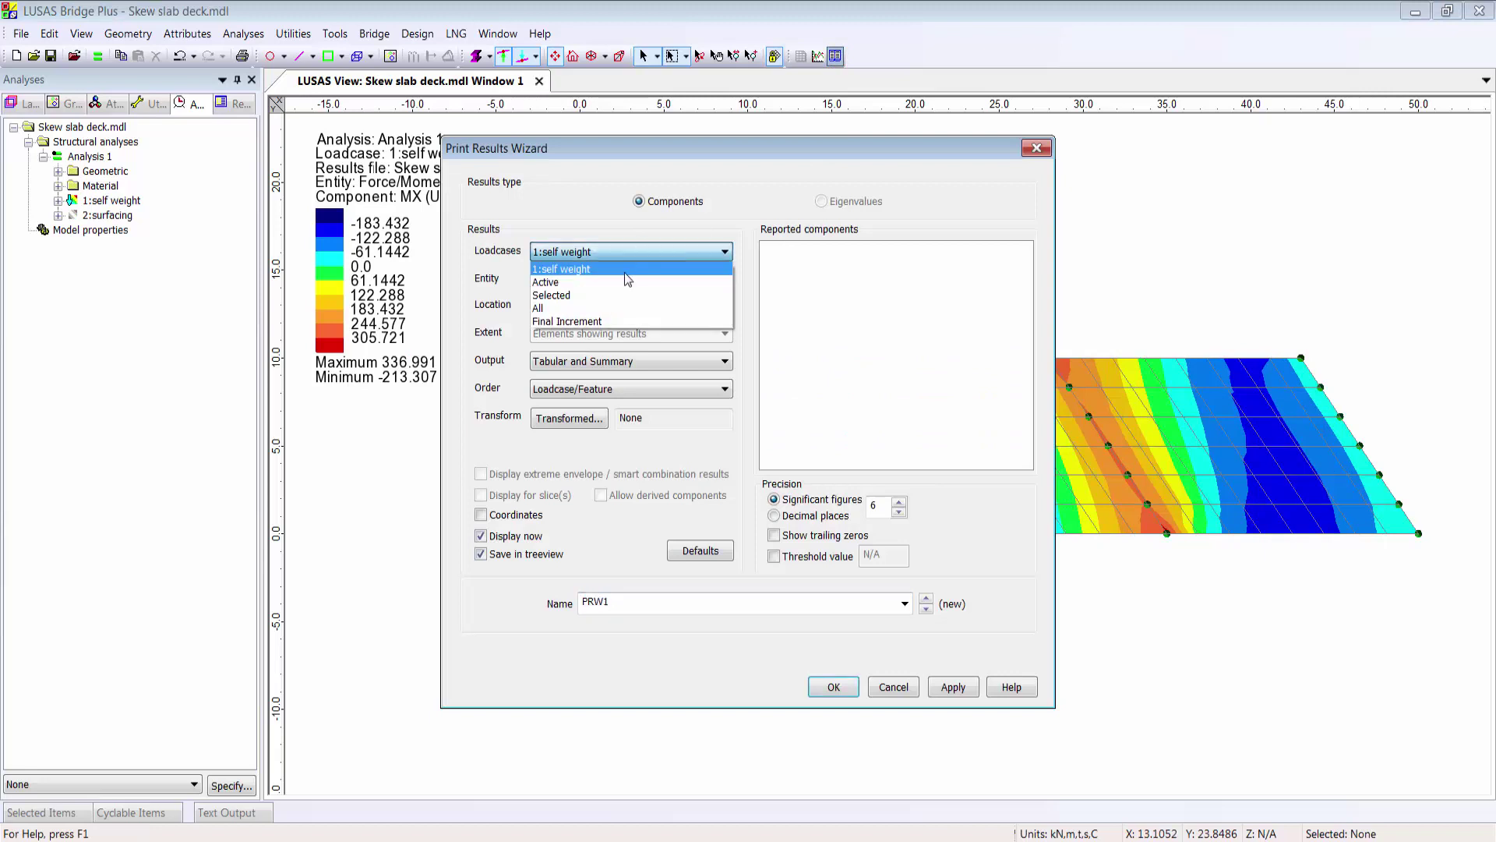
left_click(623, 312)
left_click(619, 280)
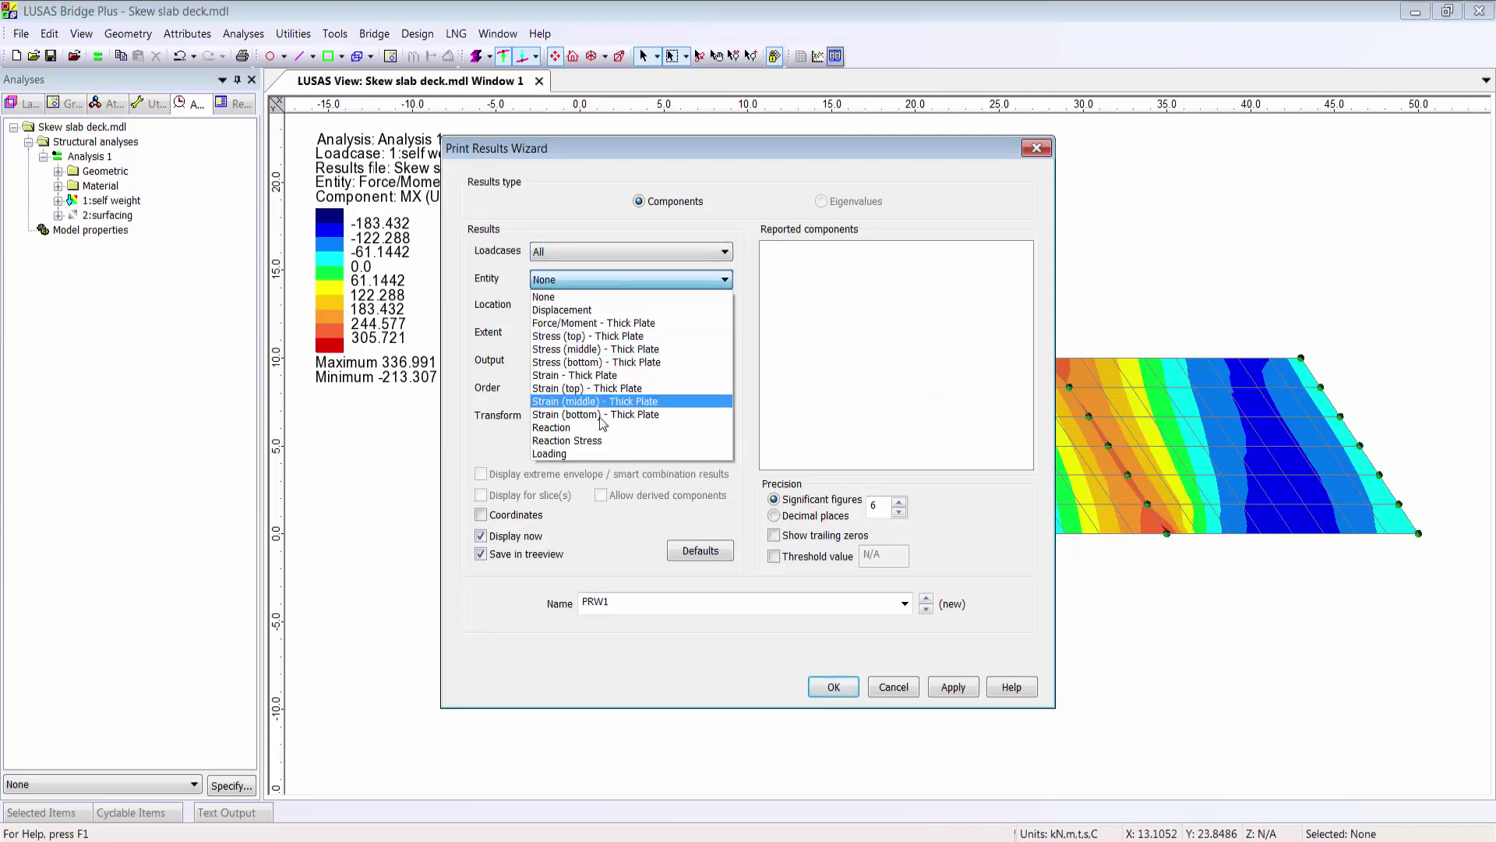
left_click(553, 427)
double_click(777, 597)
type("Reactions")
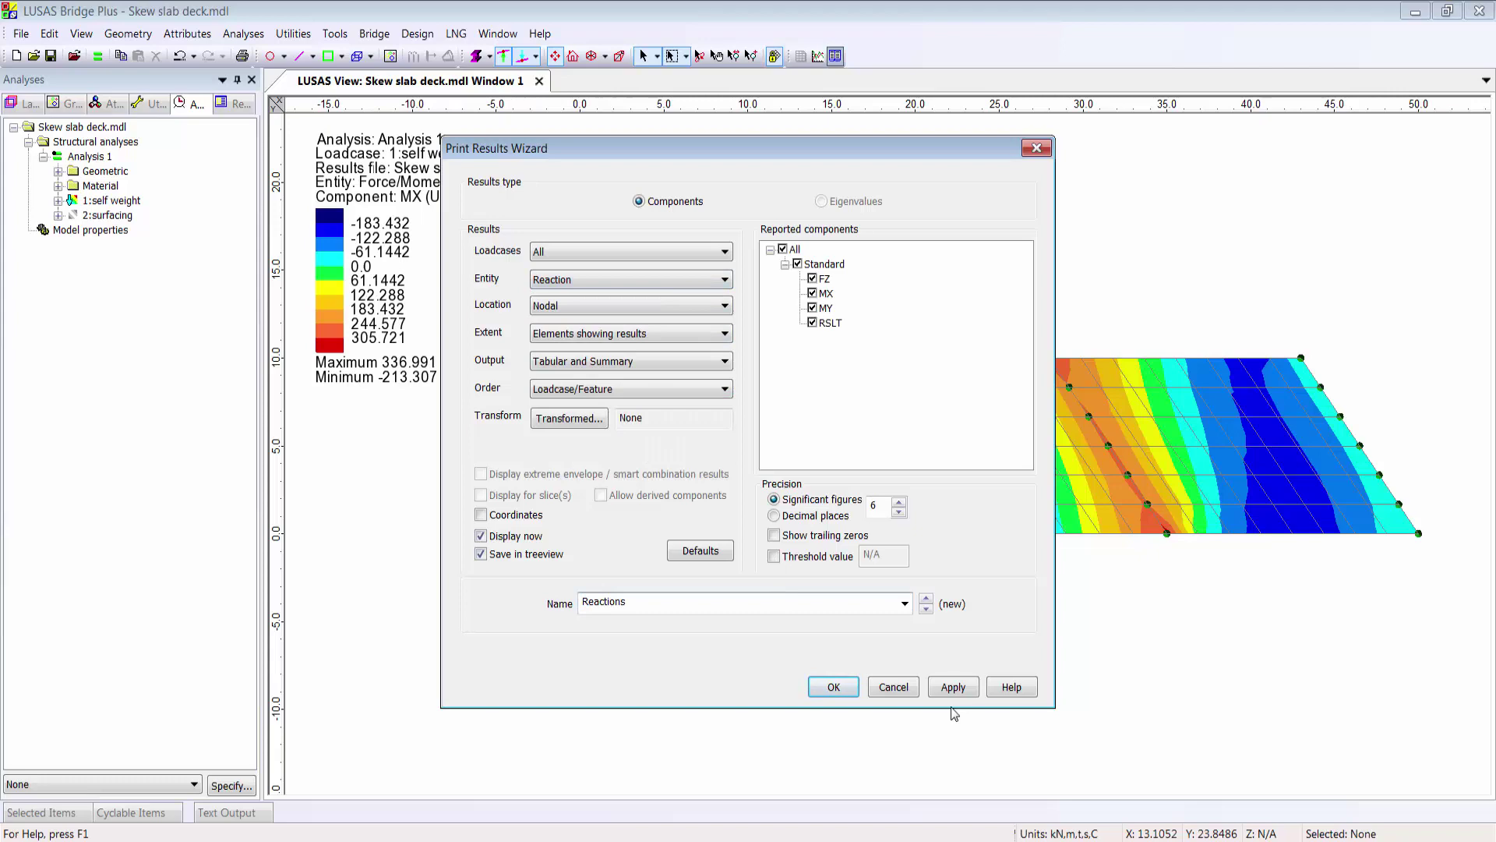
left_click(833, 687)
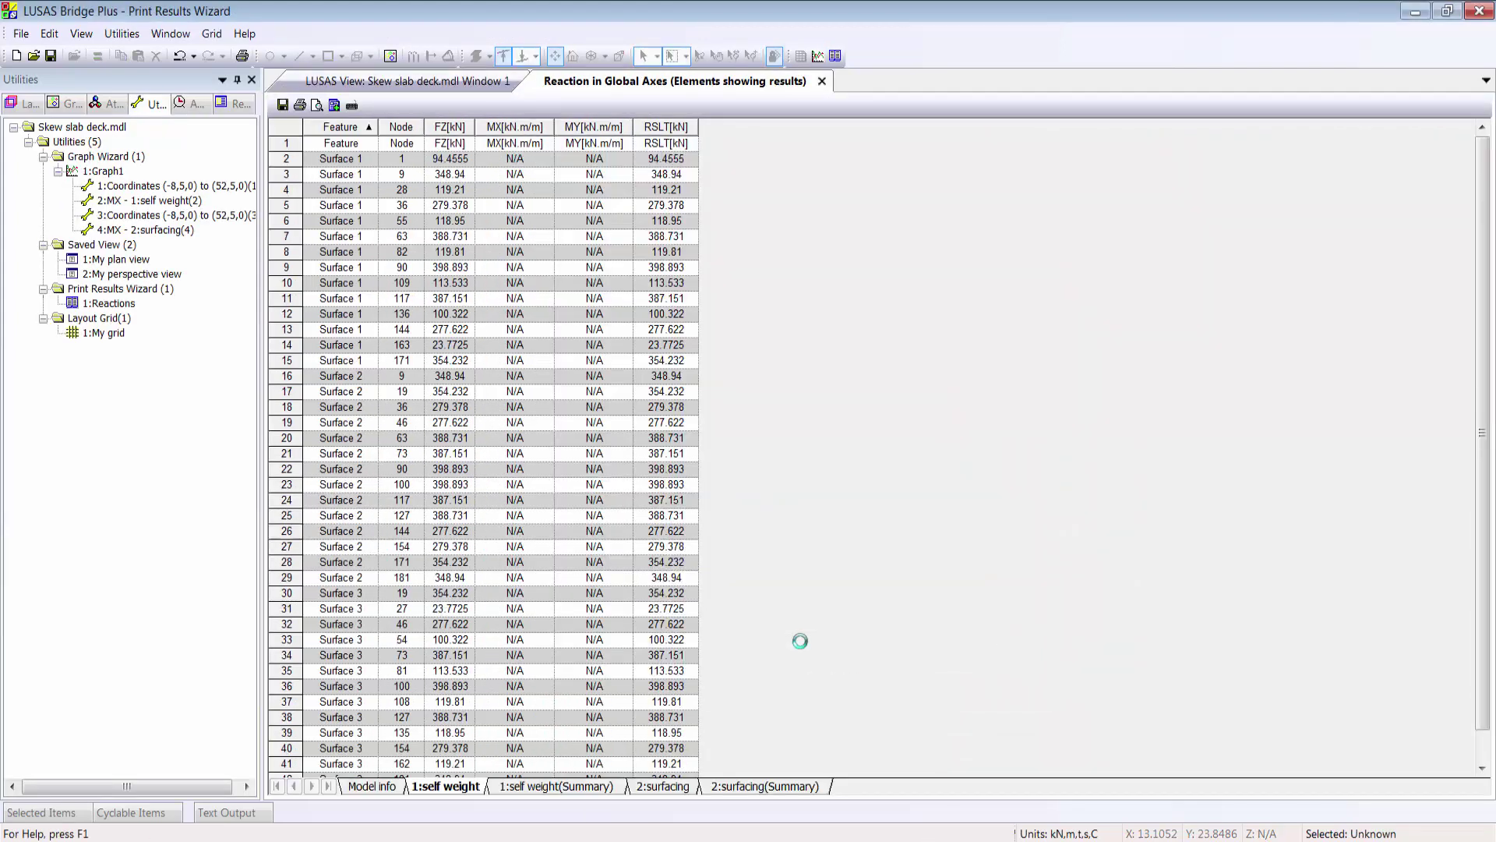
Review the self weight reaction summary and close the results table.
right_click(467, 193)
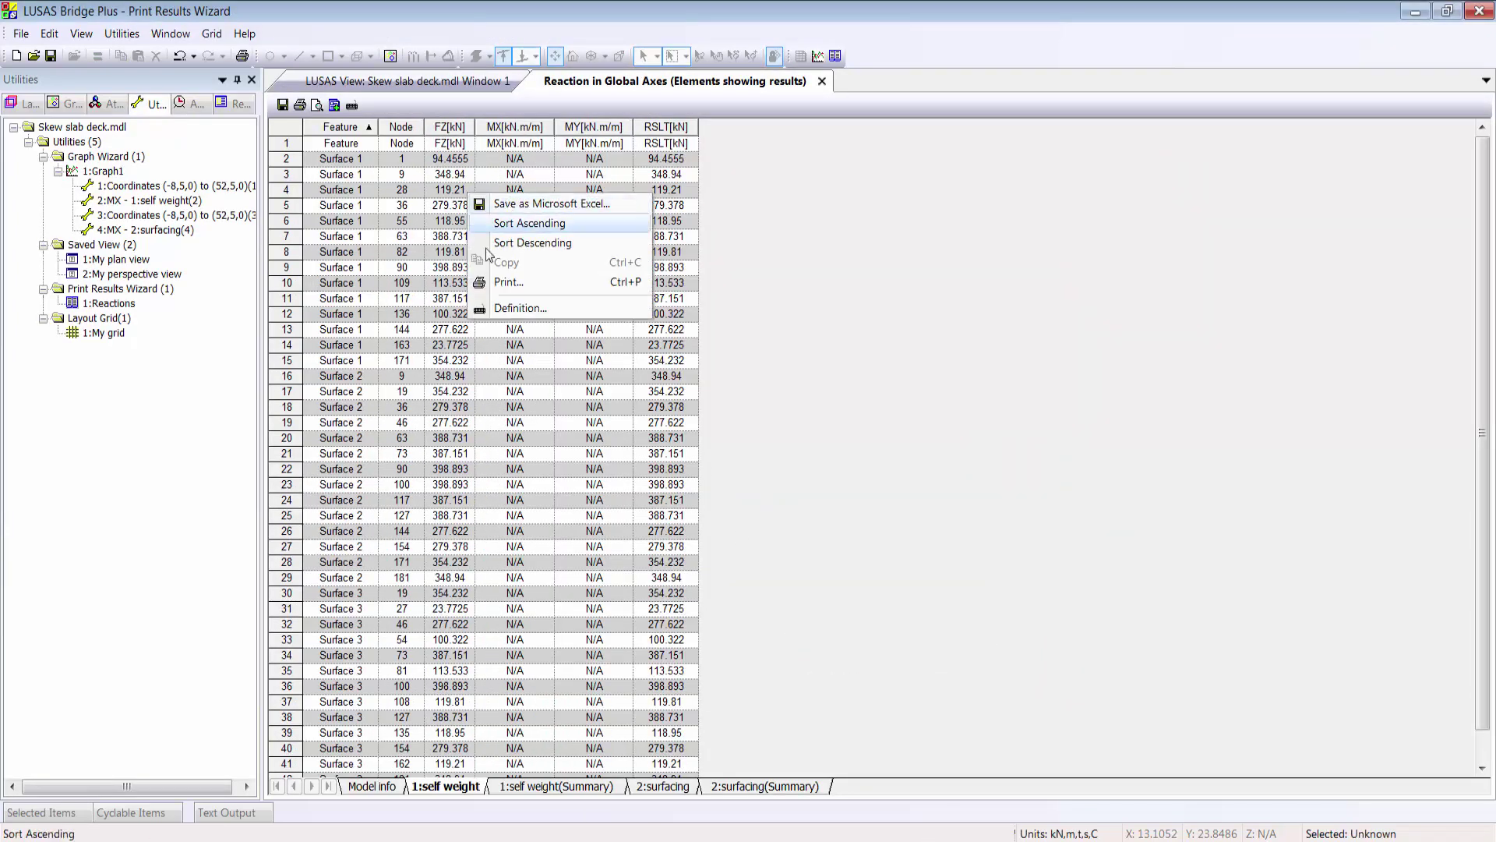
left_click(536, 786)
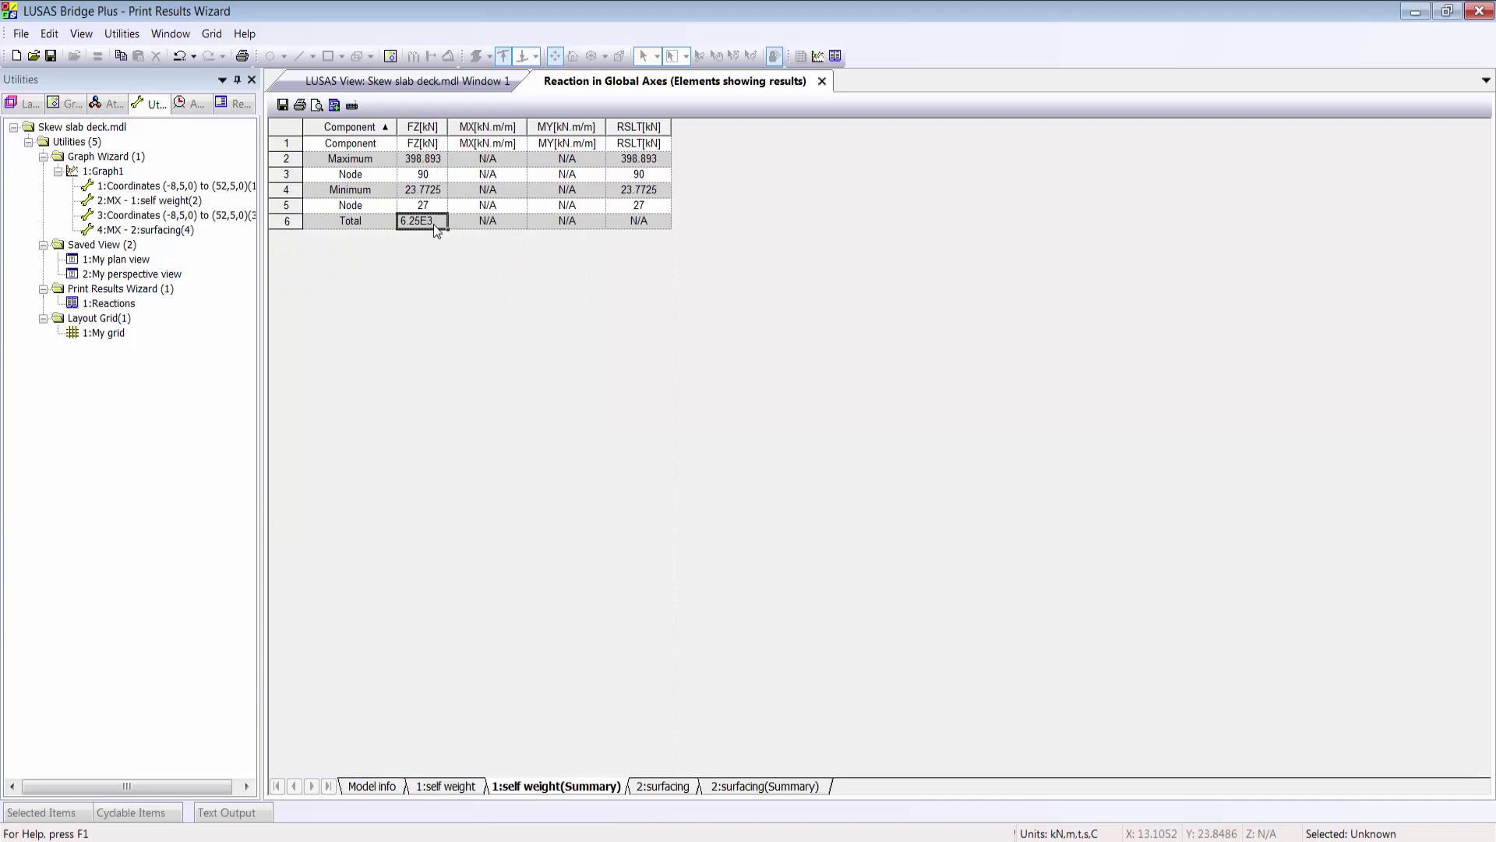
left_click(821, 81)
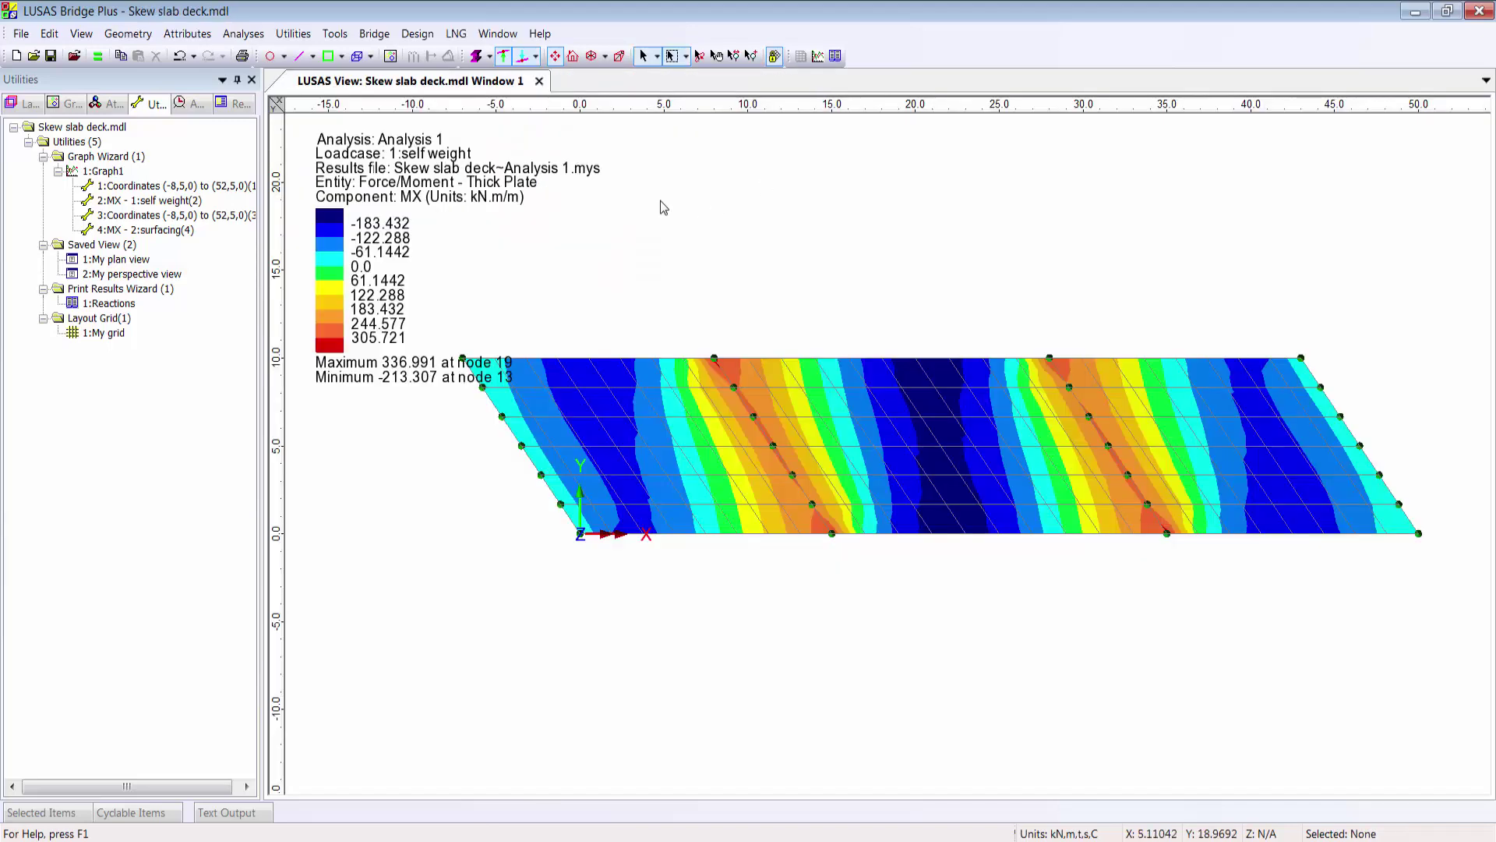
Create a report titled and named My report, with My plan view on the front page and no page breaks between chapters.
left_click(240, 104)
left_click_drag(261, 110, 367, 113)
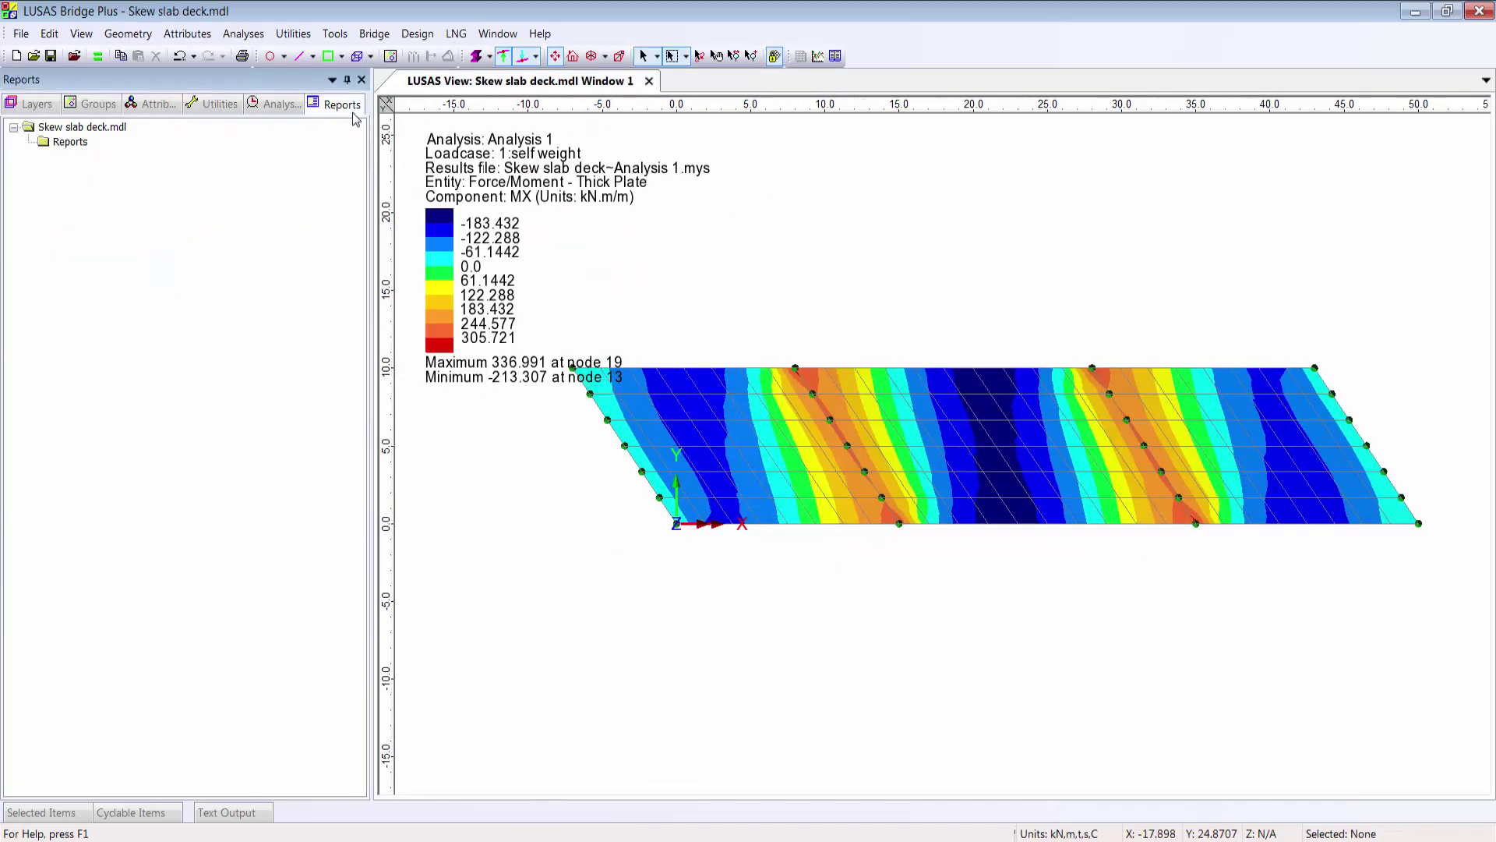
right_click(89, 145)
left_click(128, 157)
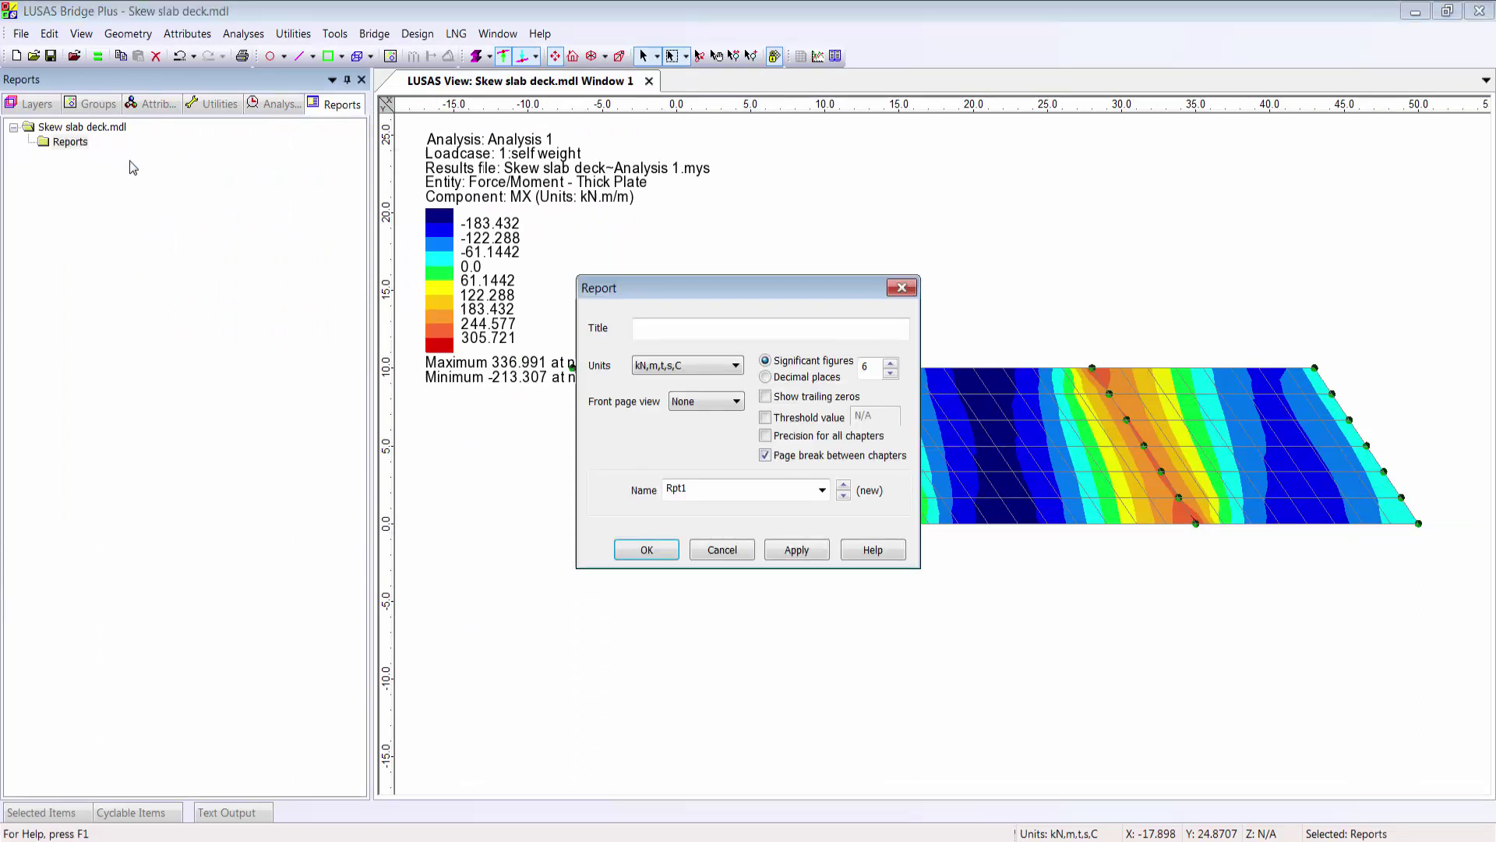
left_click(657, 332)
left_click(723, 405)
left_click(701, 417)
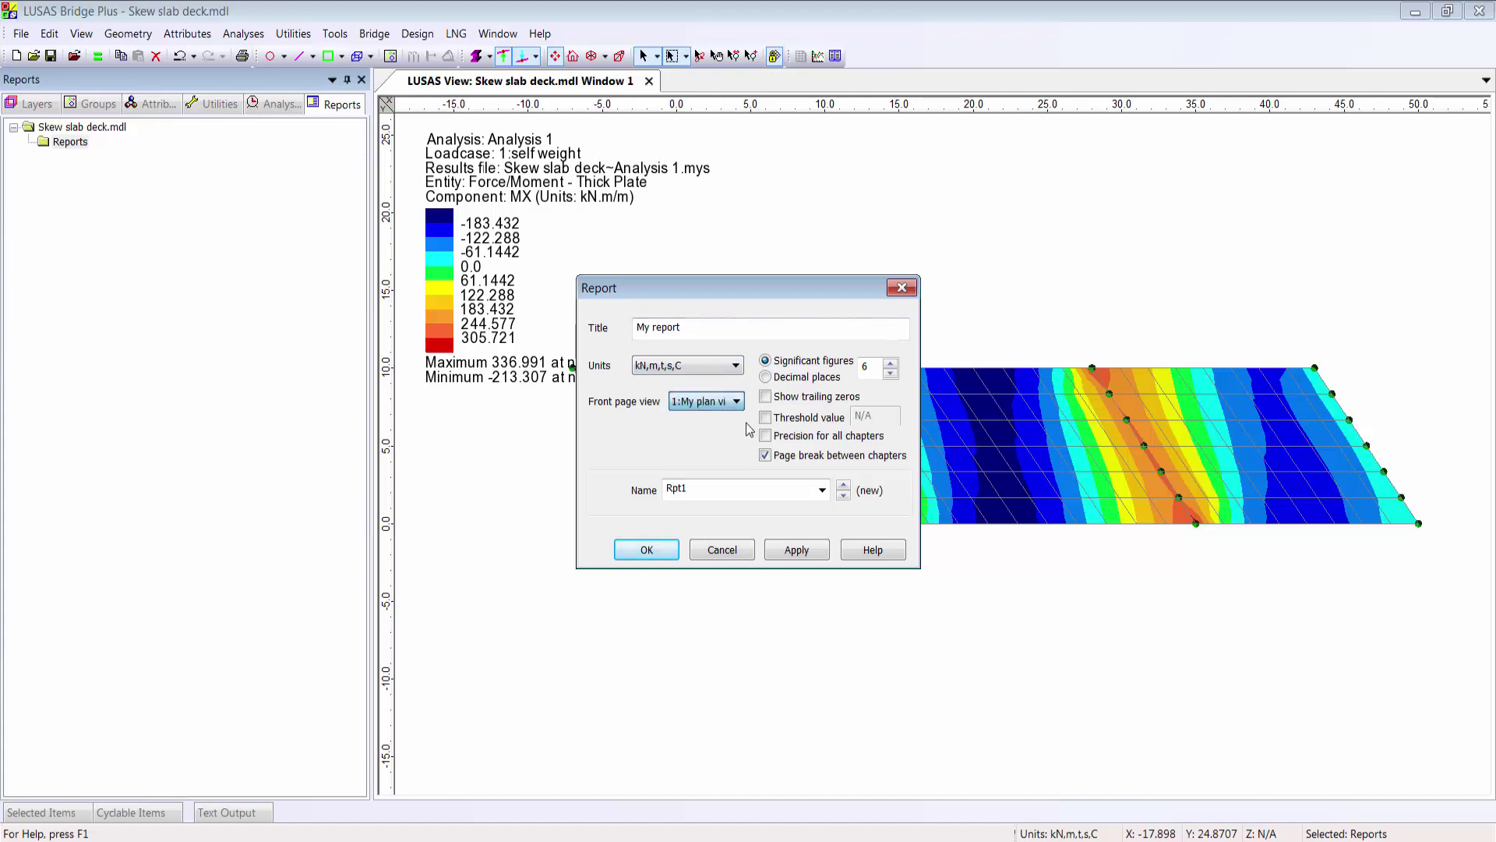
left_click(807, 456)
double_click(703, 489)
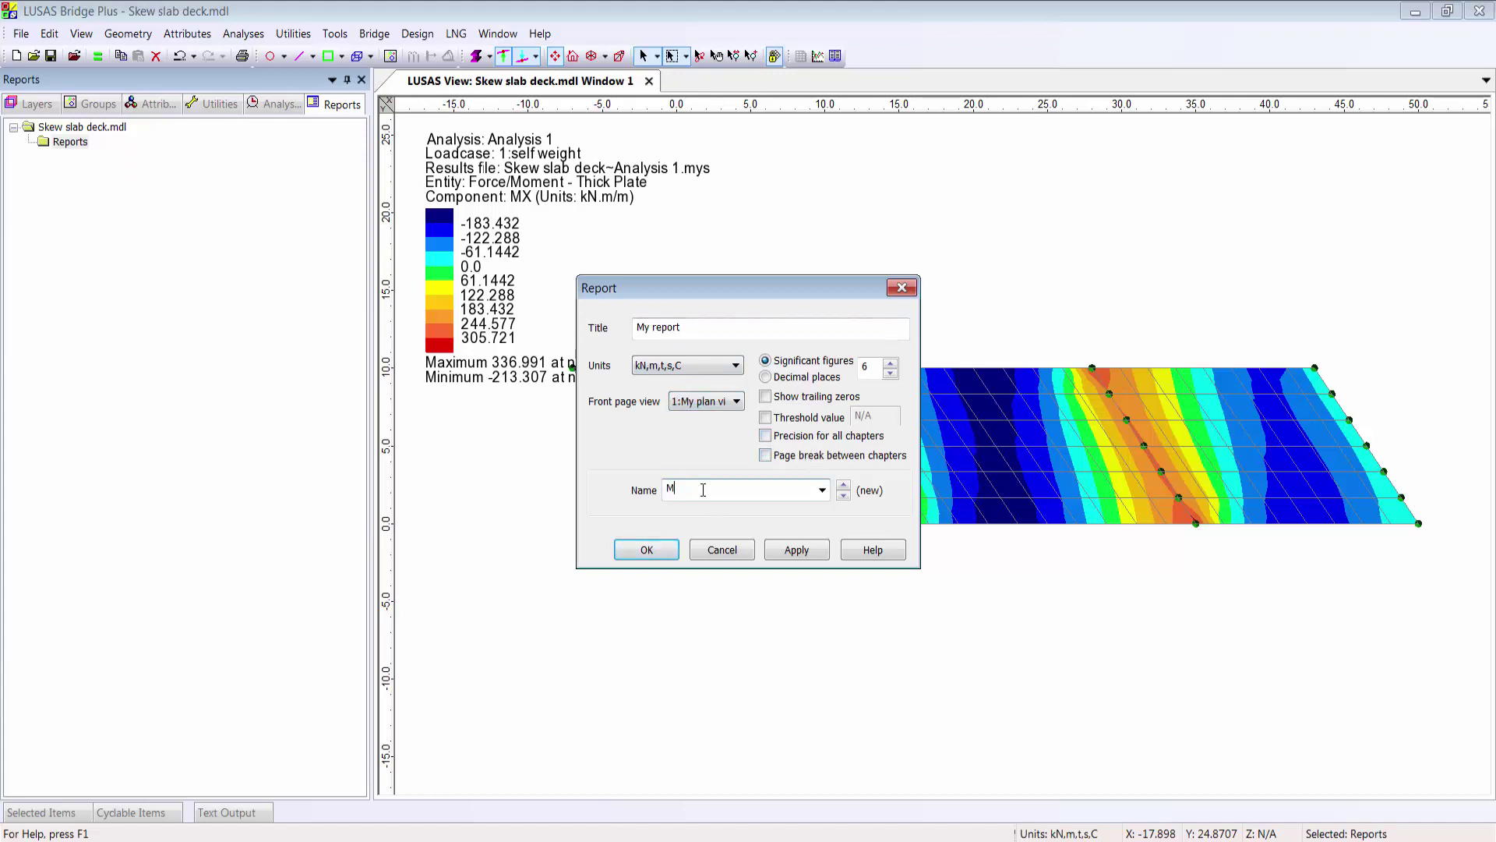
left_click(647, 550)
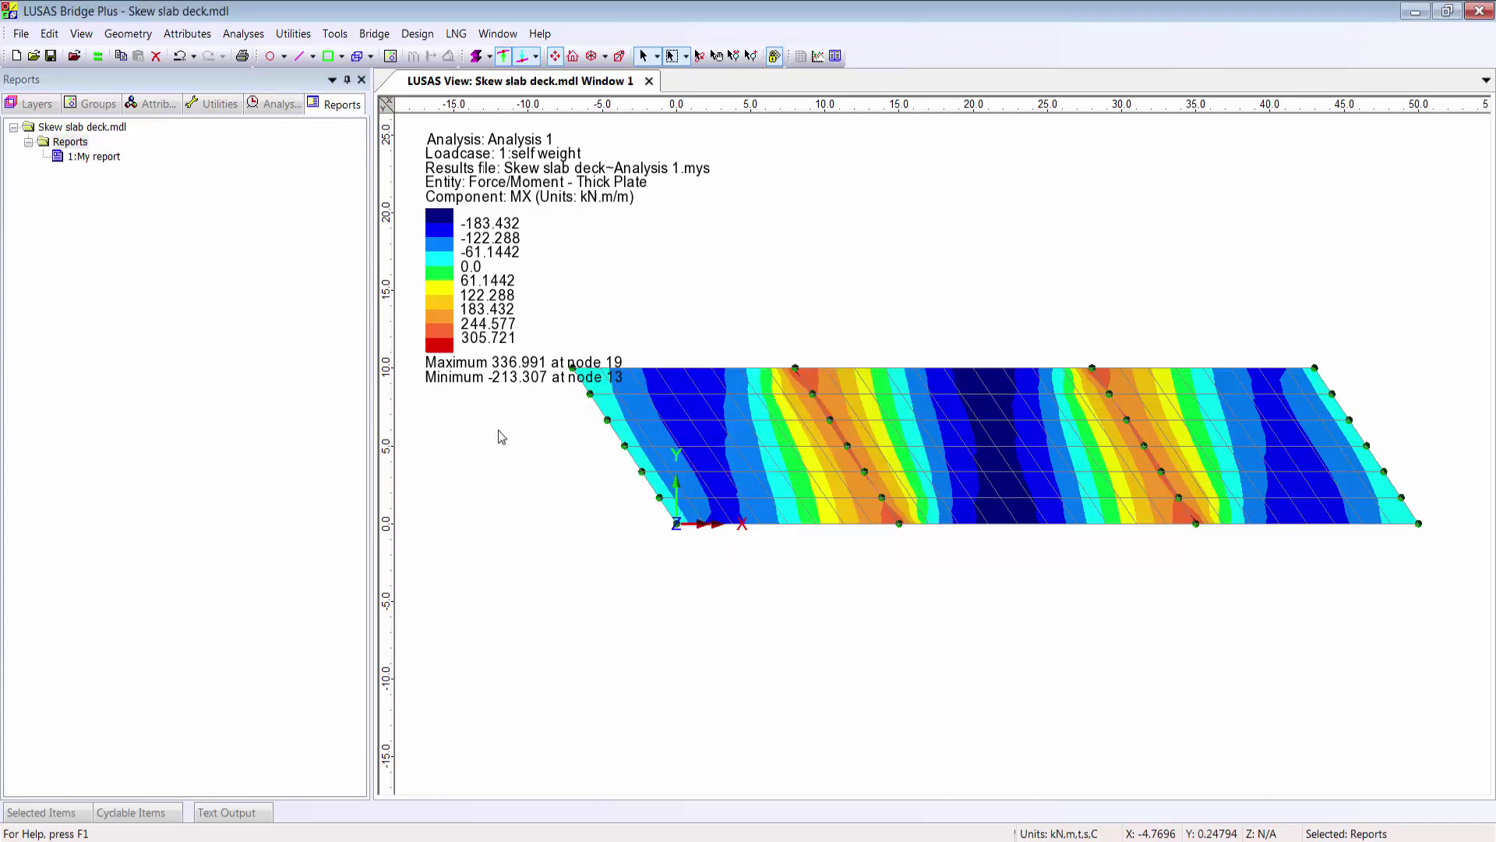
Start adding chapters to My report, including the Points geometry, Material attributes and Reactions results.
right_click(108, 156)
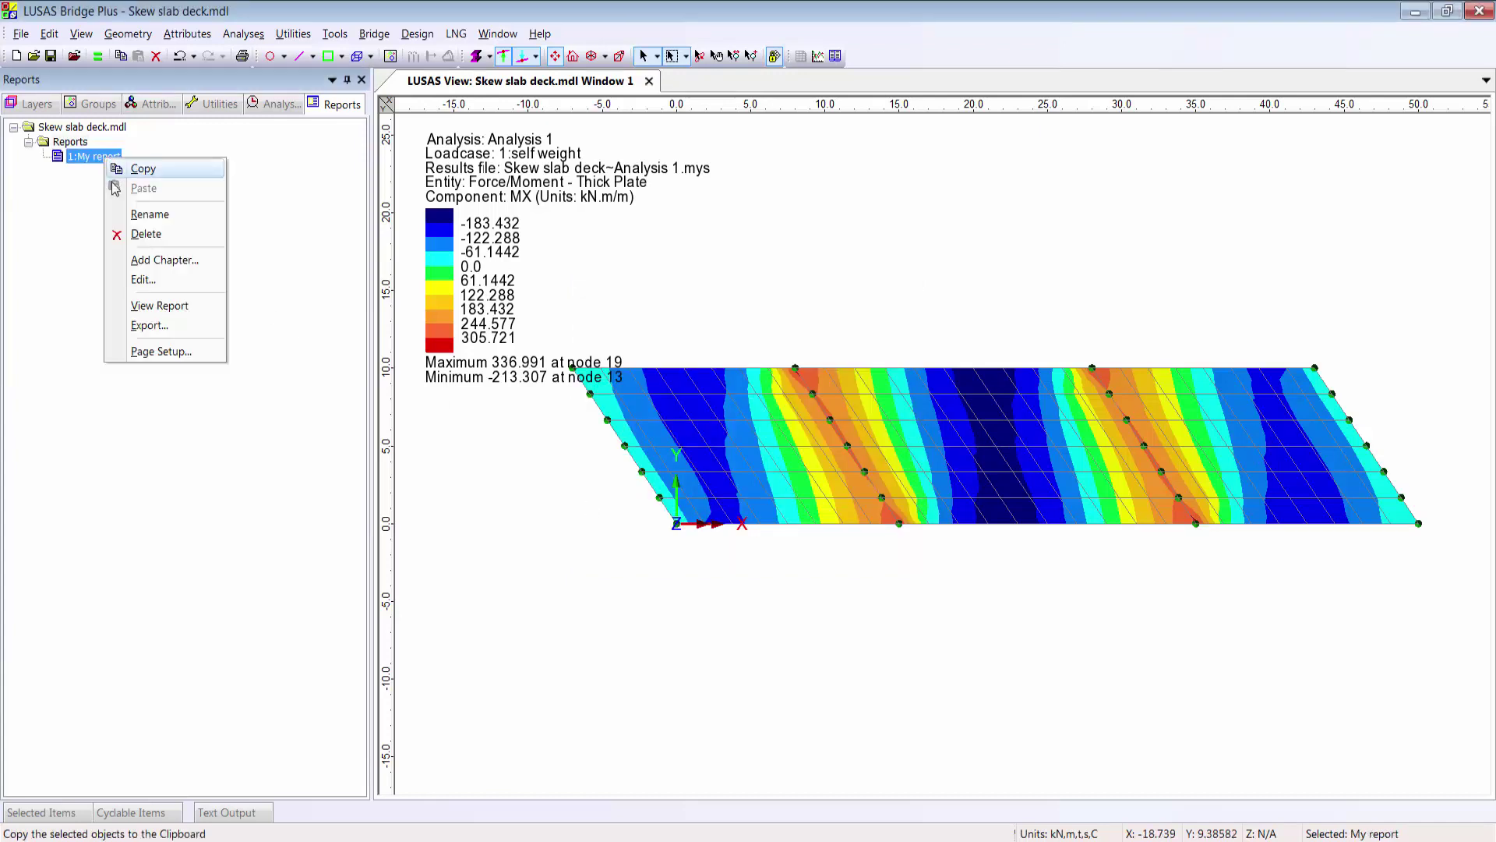
left_click(160, 260)
left_click(527, 320)
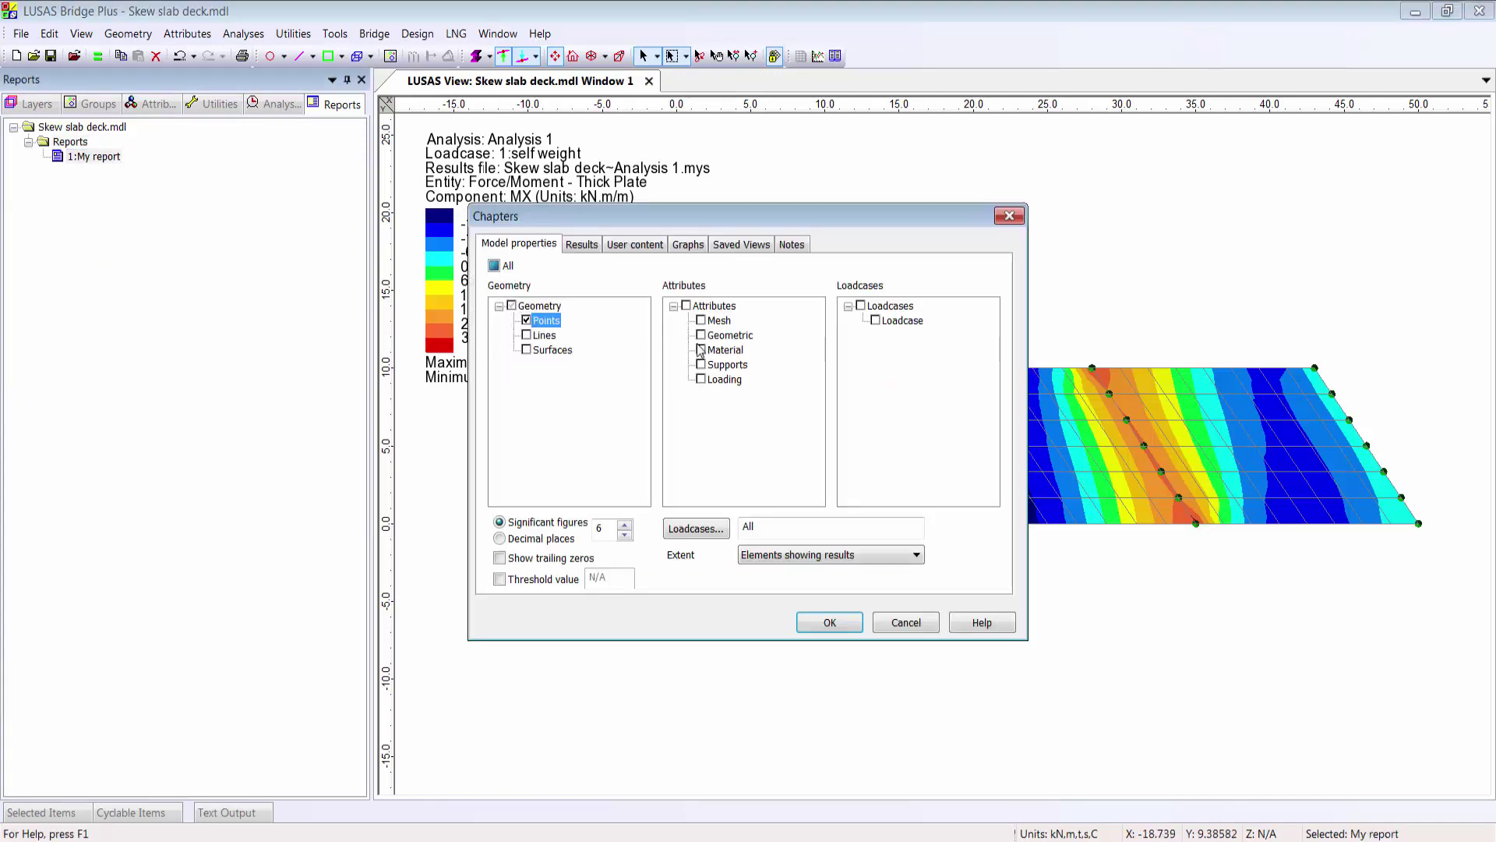
left_click(703, 350)
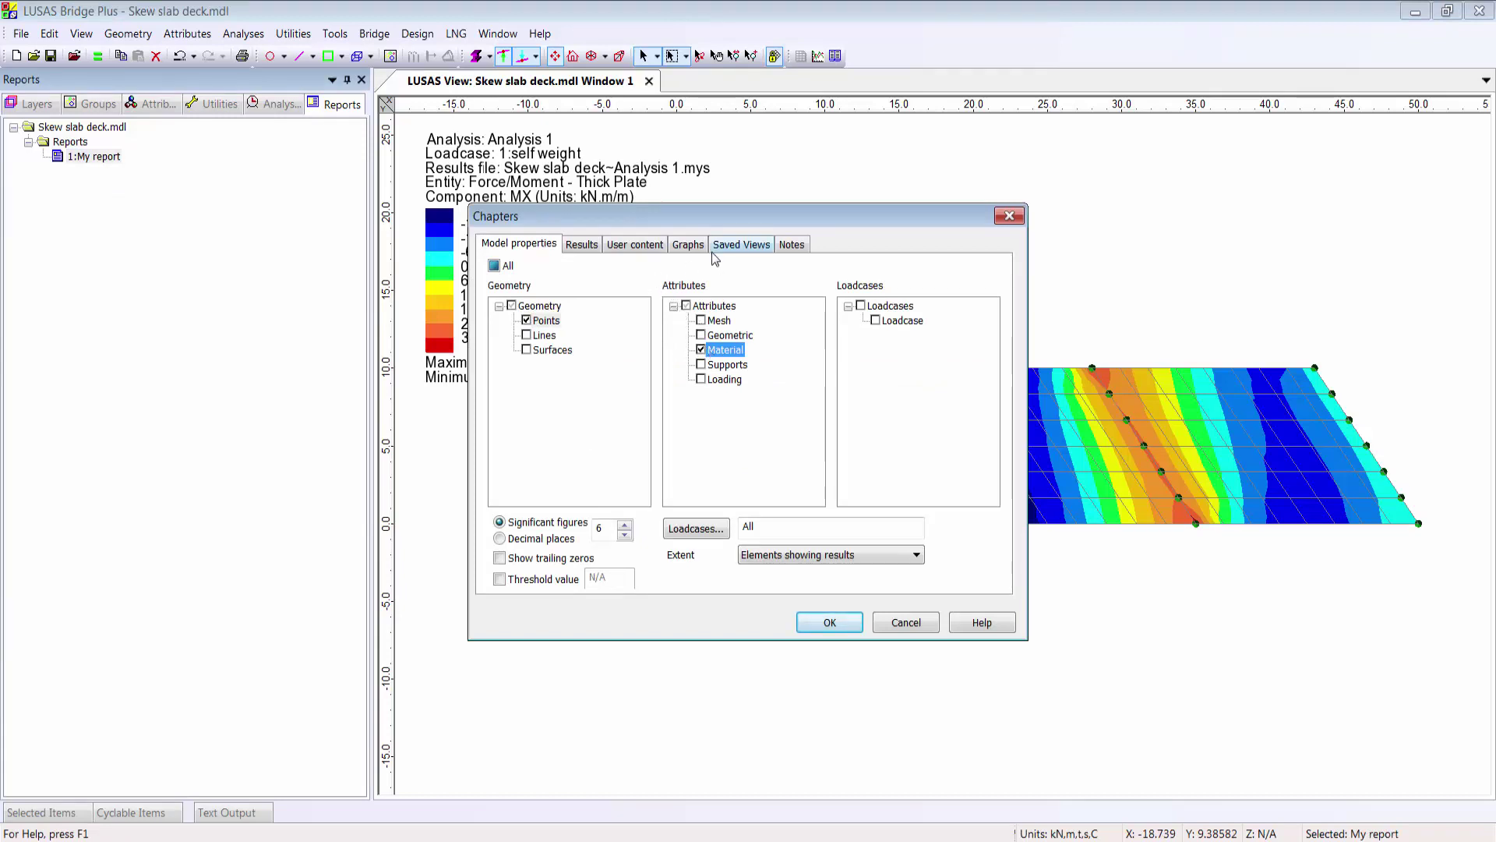
left_click(583, 245)
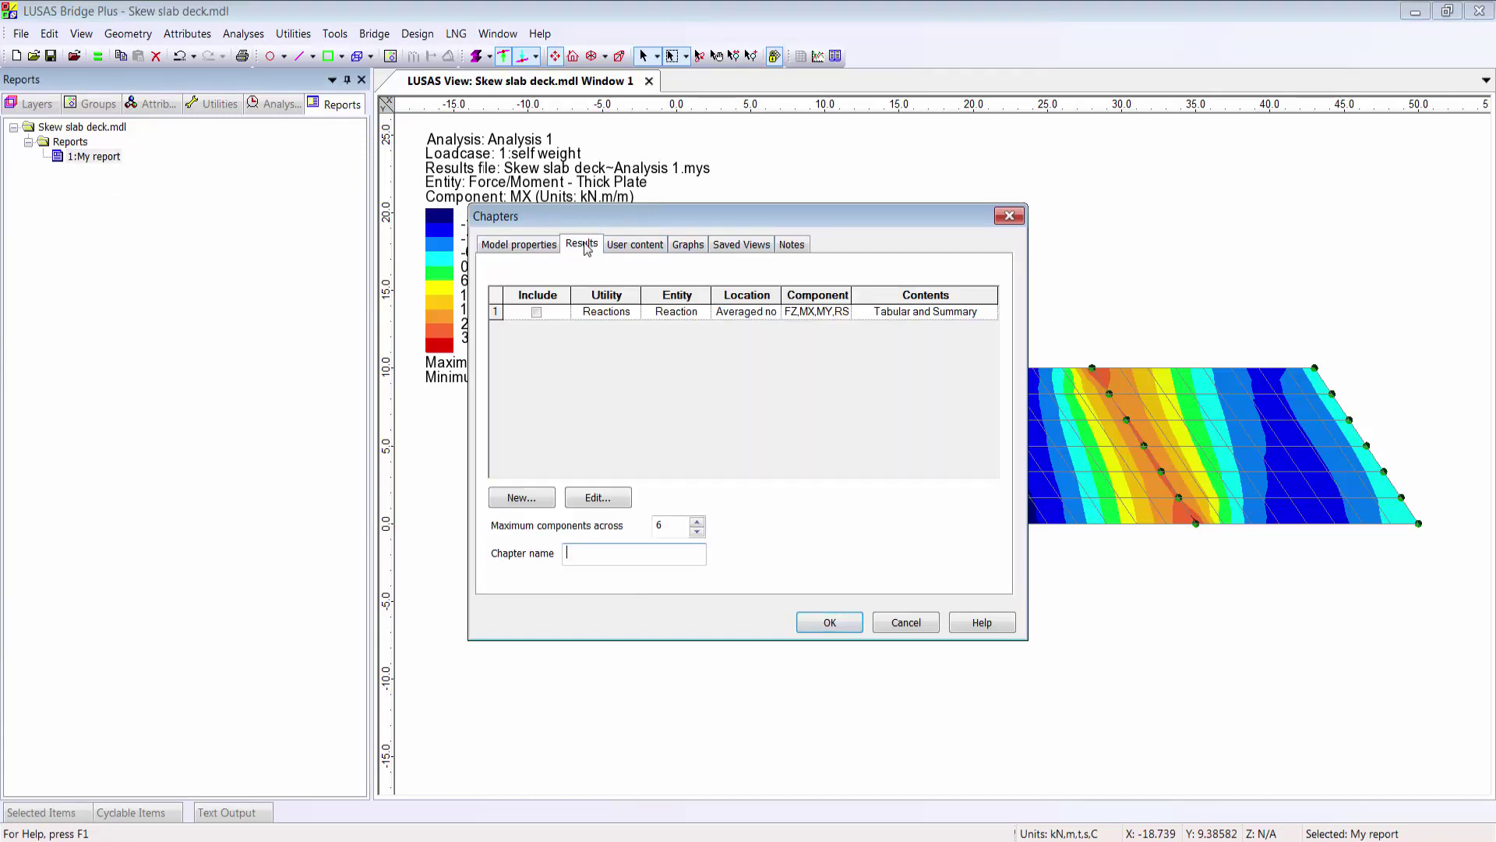
left_click(536, 313)
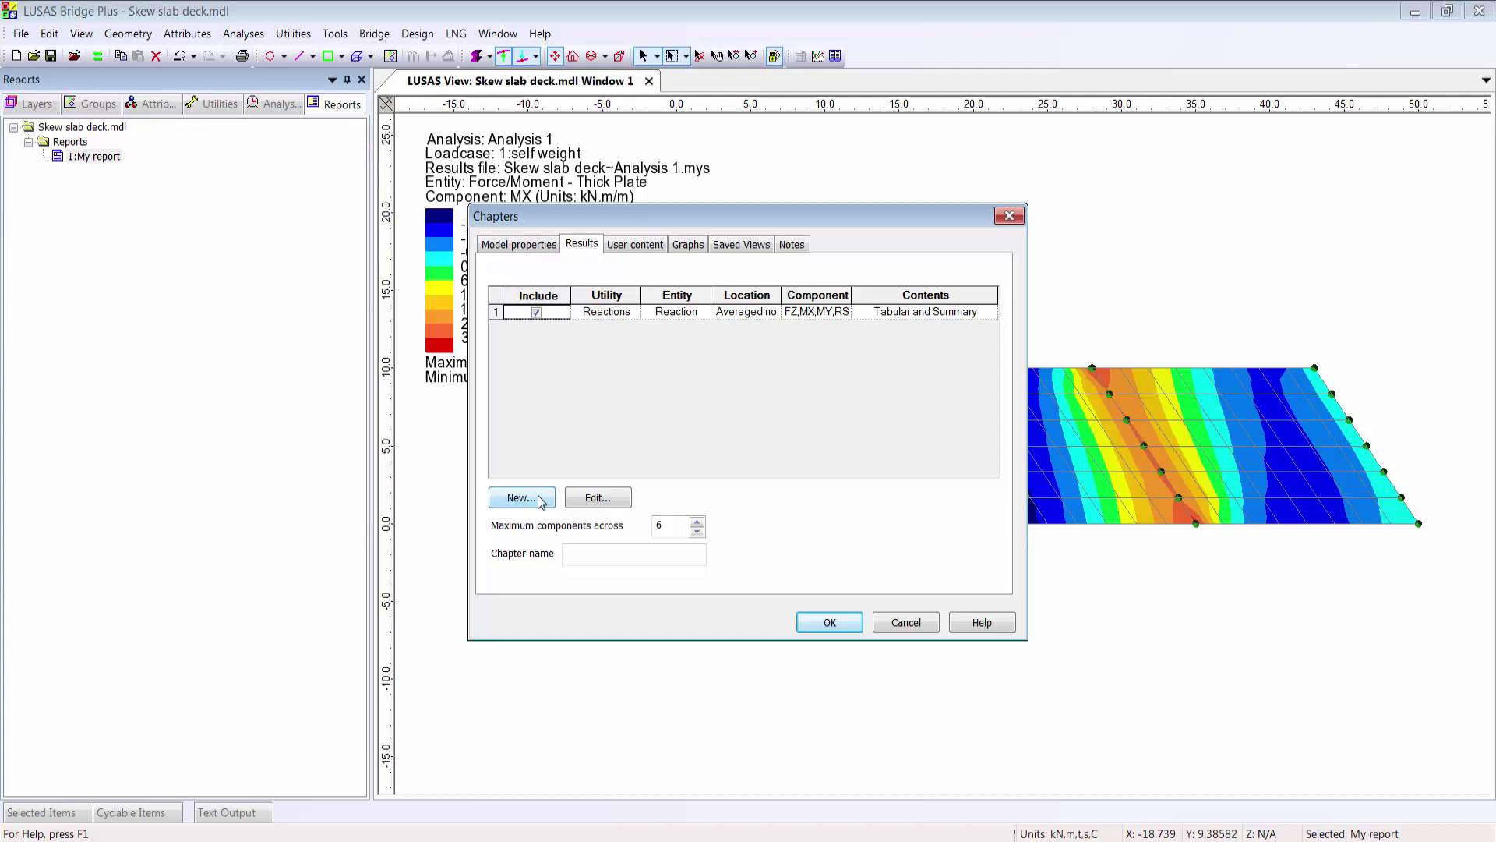
Include both saved views for all loadcases and Graph1 in the report chapters.
left_click(742, 244)
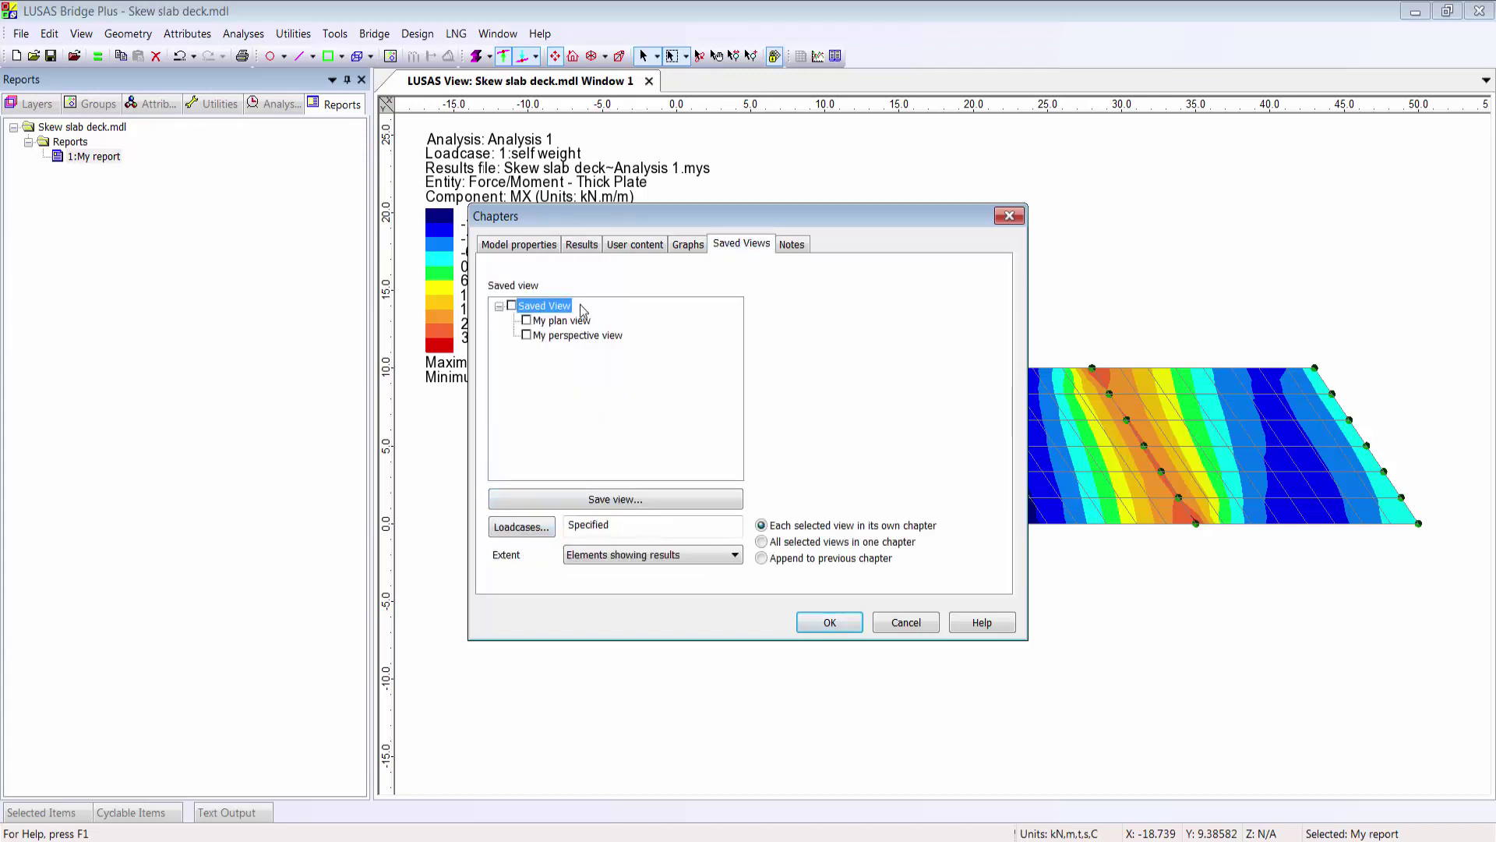
left_click(519, 528)
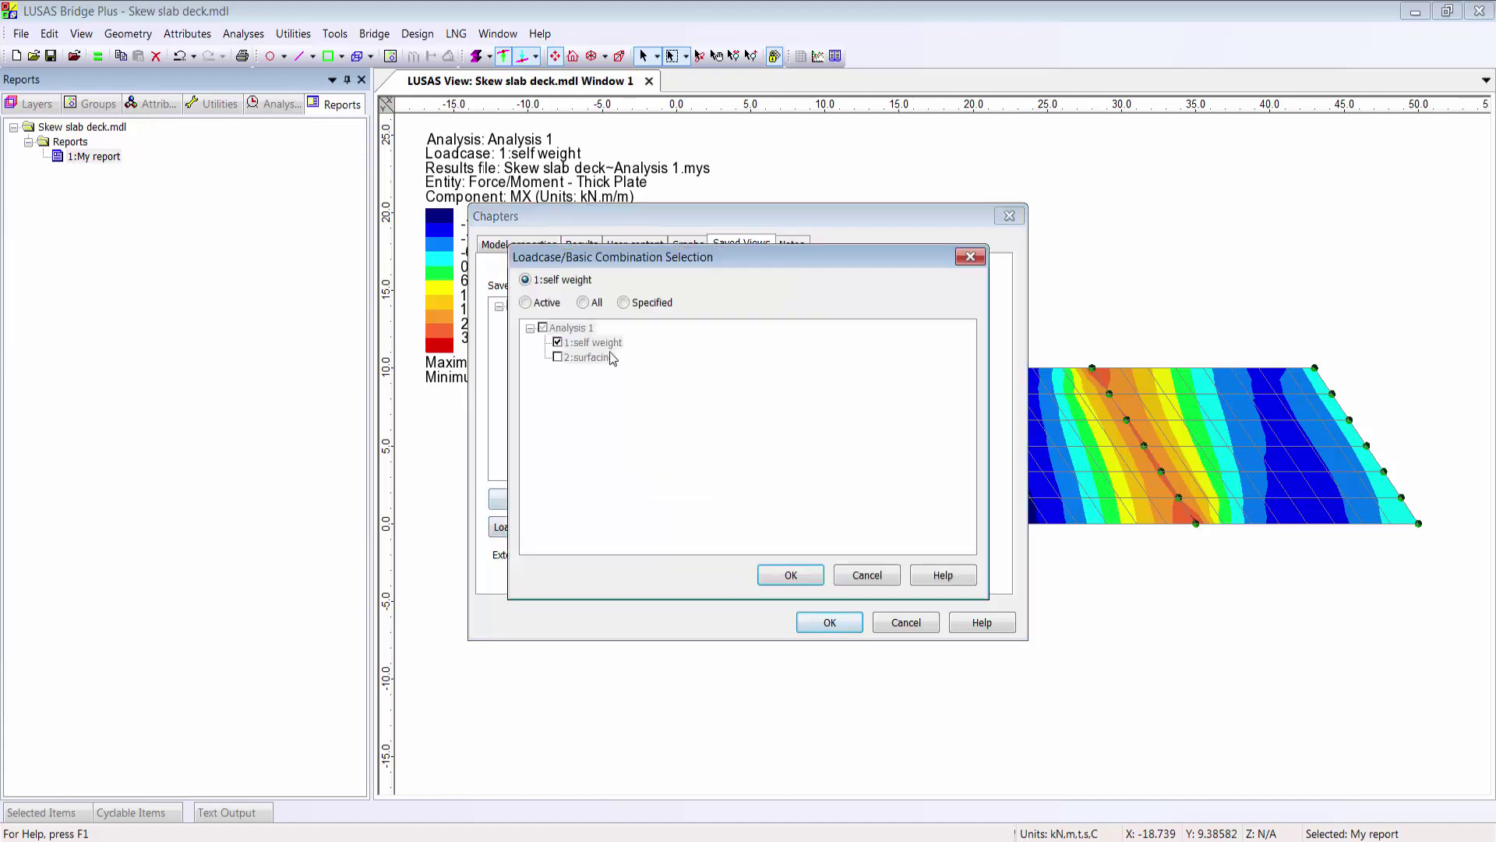
left_click(783, 574)
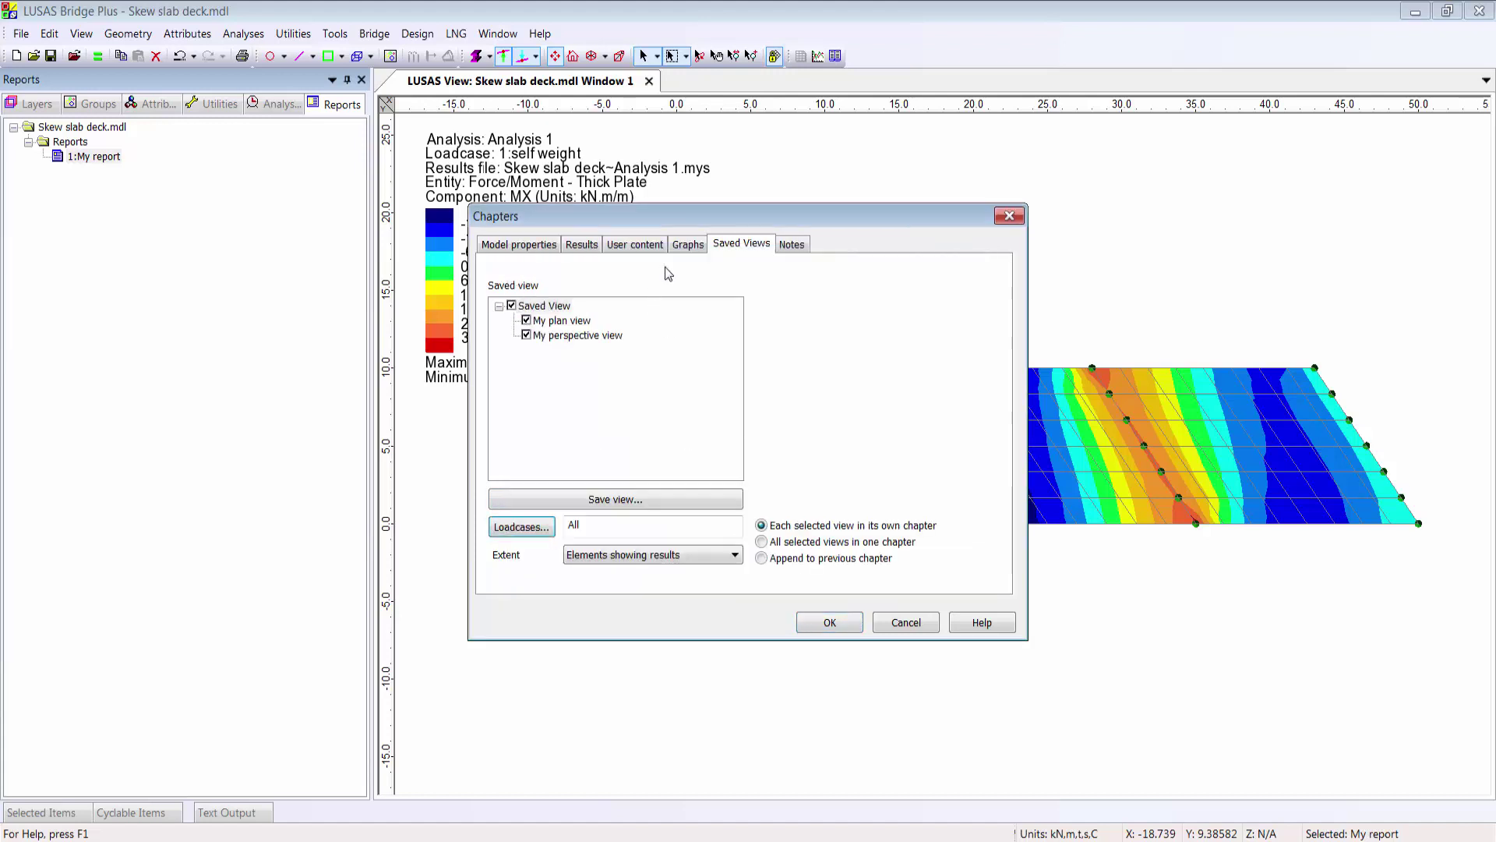
left_click(687, 245)
left_click(527, 320)
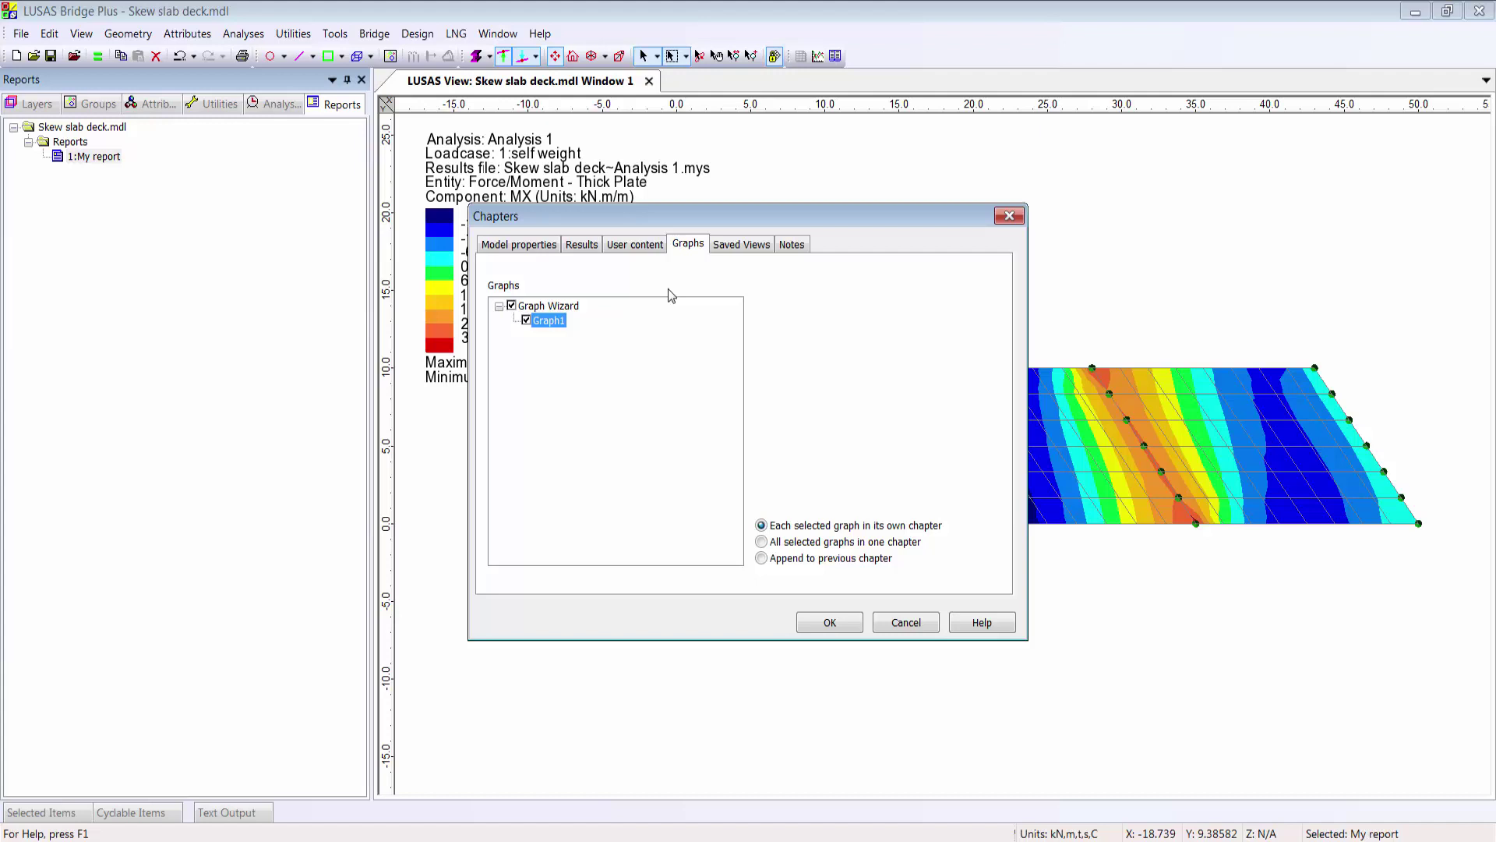
Create a note named Thick plate elements containing the element usage notes, and add it with the other chosen chapters to the report.
left_click(791, 244)
left_click(669, 550)
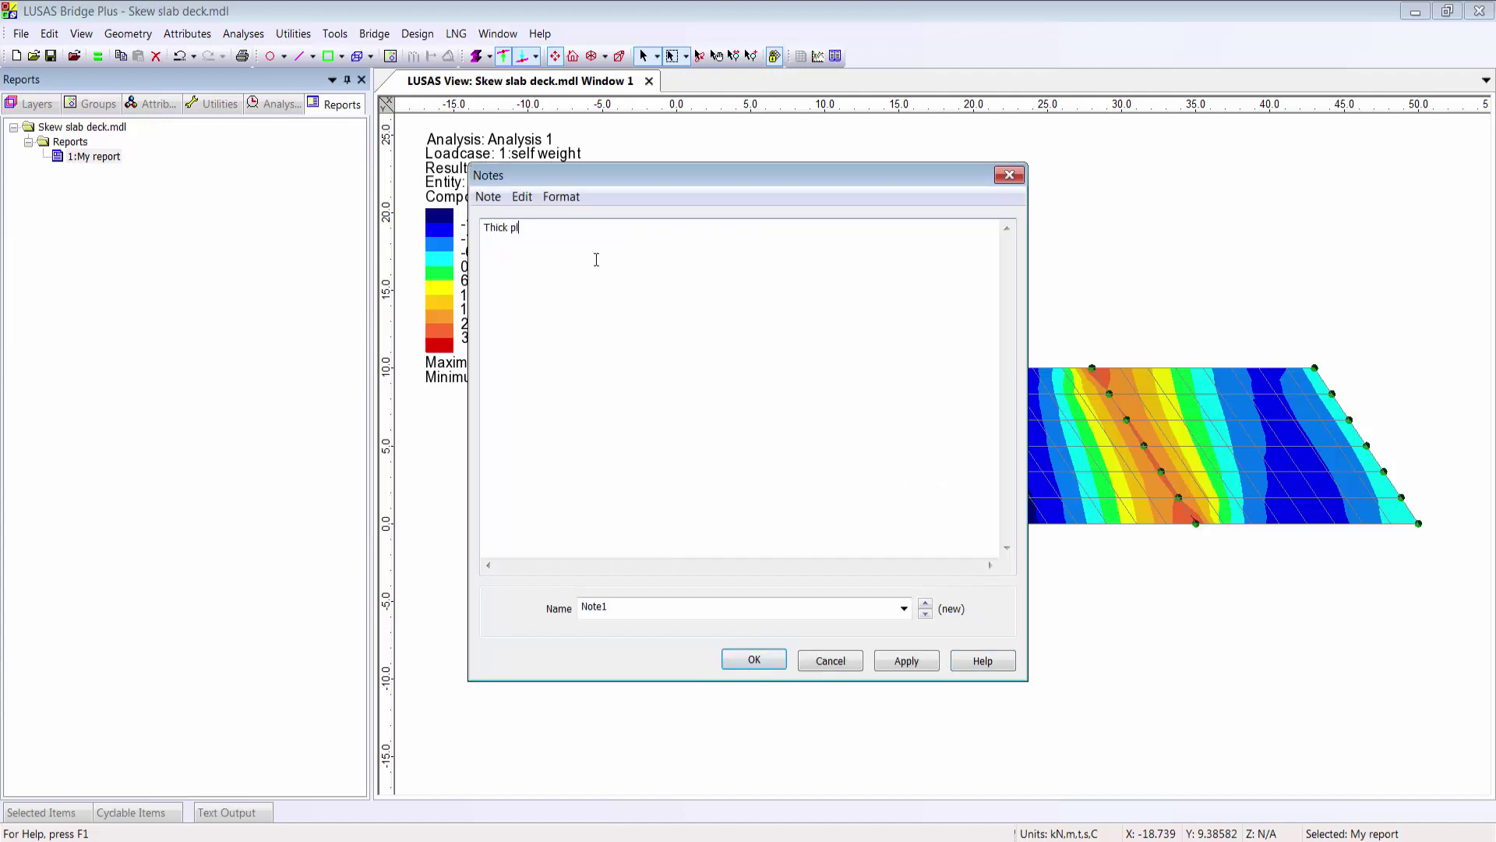
key("ctrl+v")
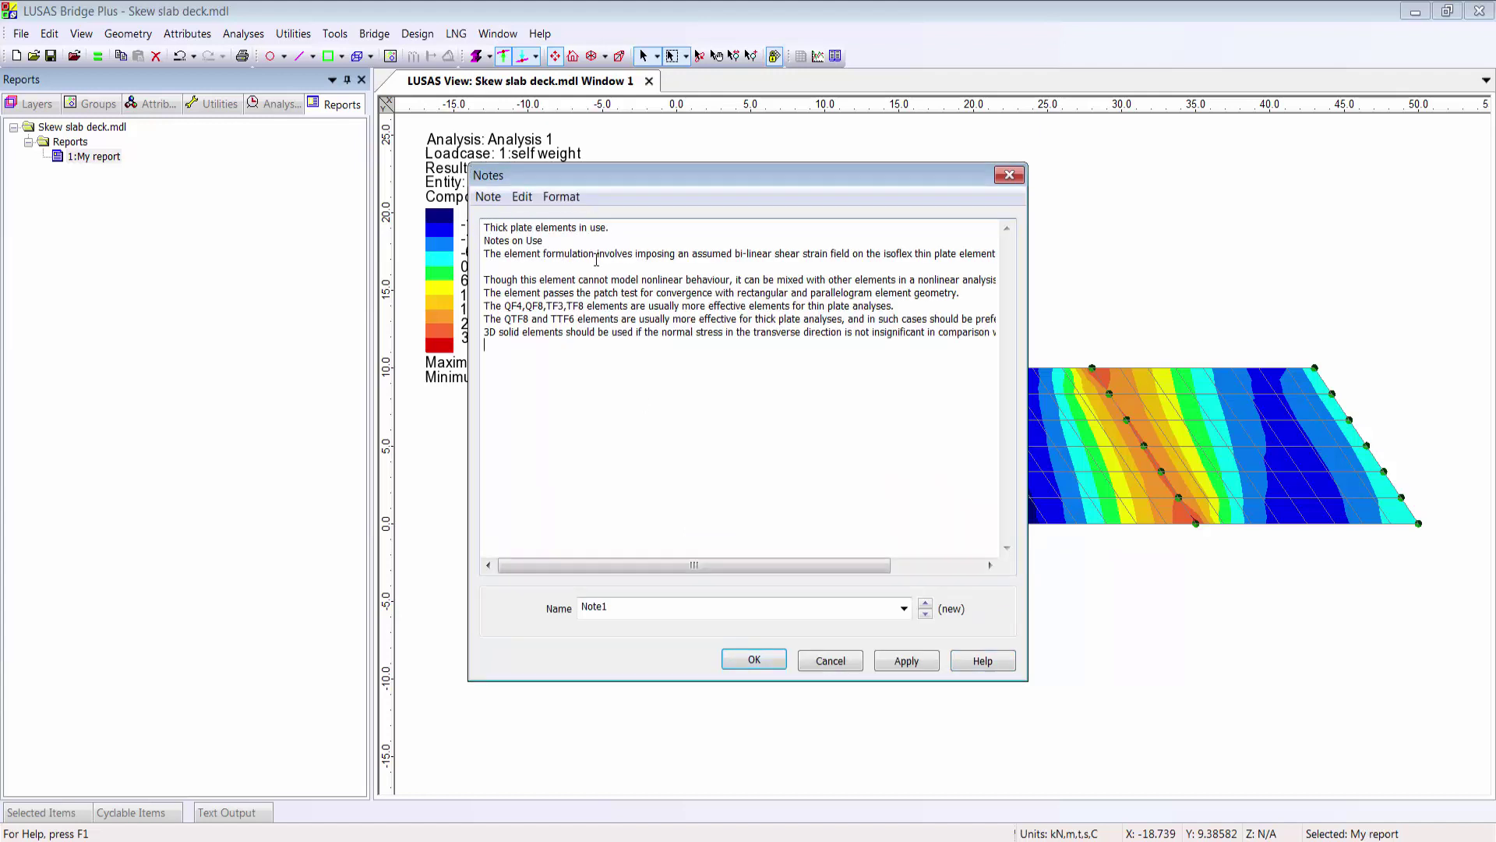
double_click(618, 607)
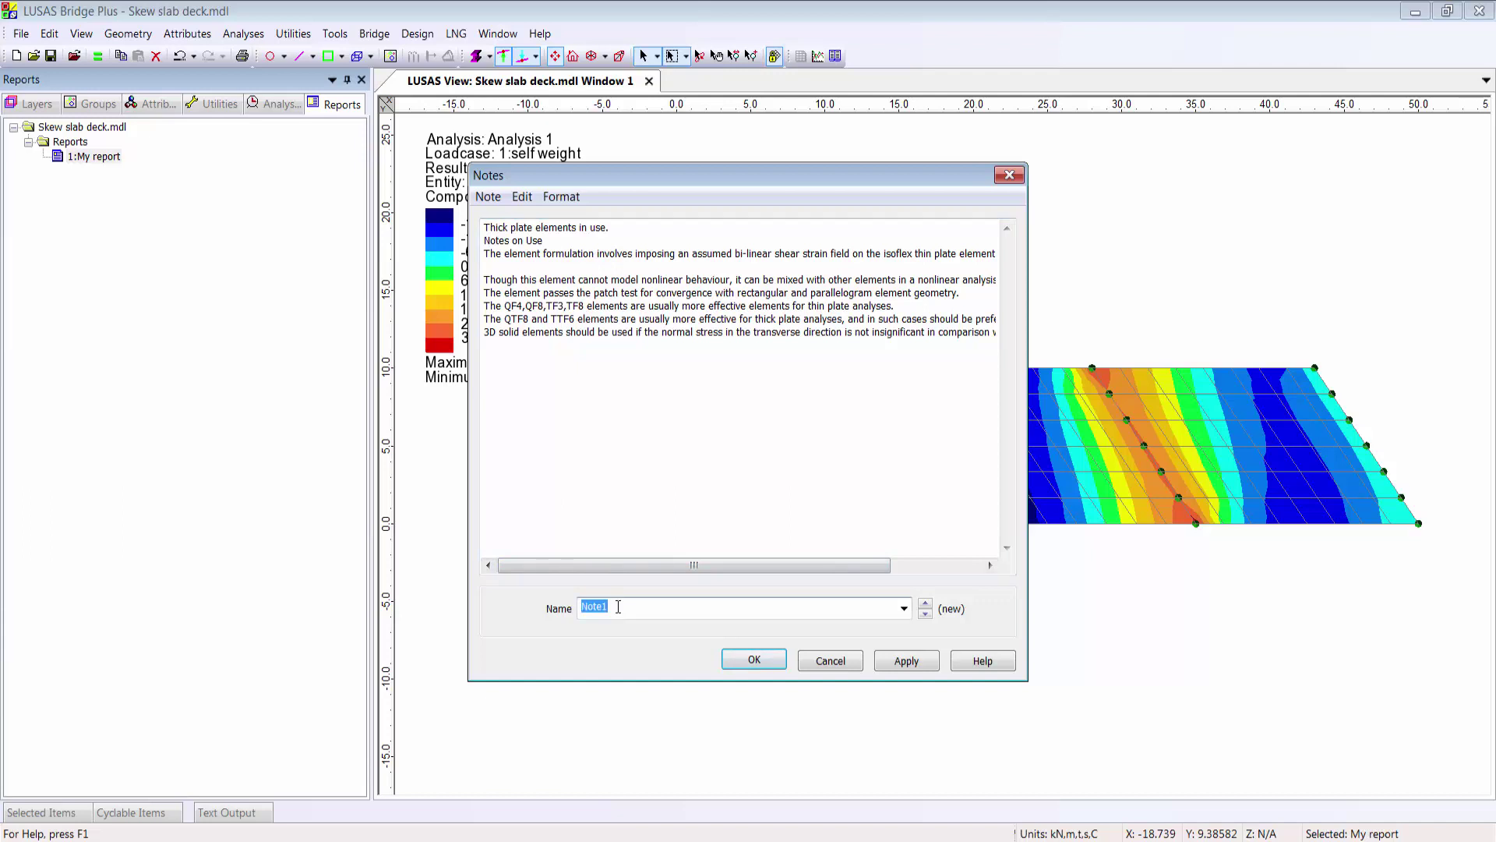
type("Thick plate elements")
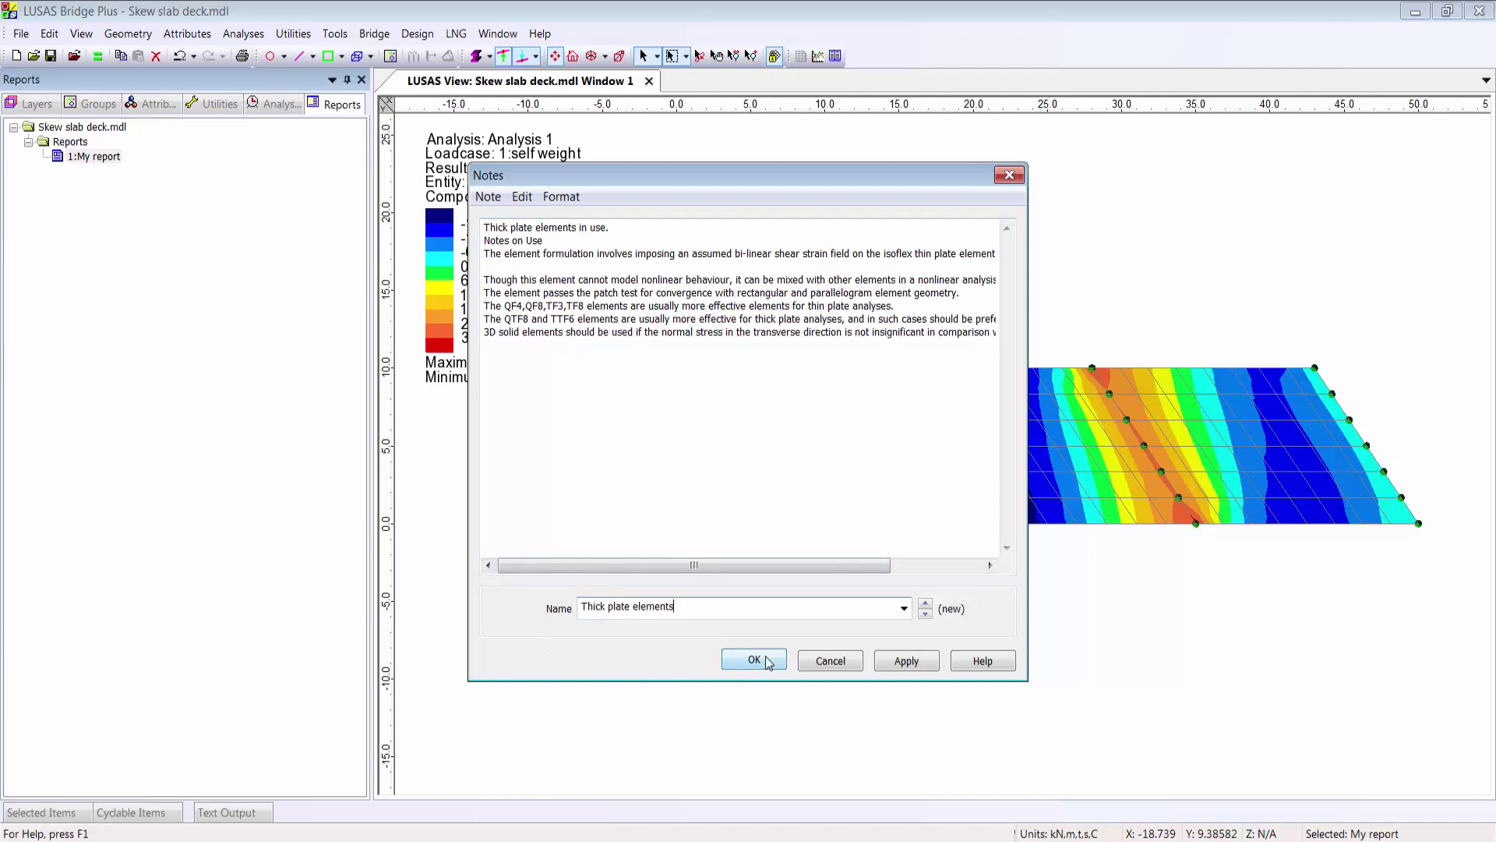
left_click(753, 660)
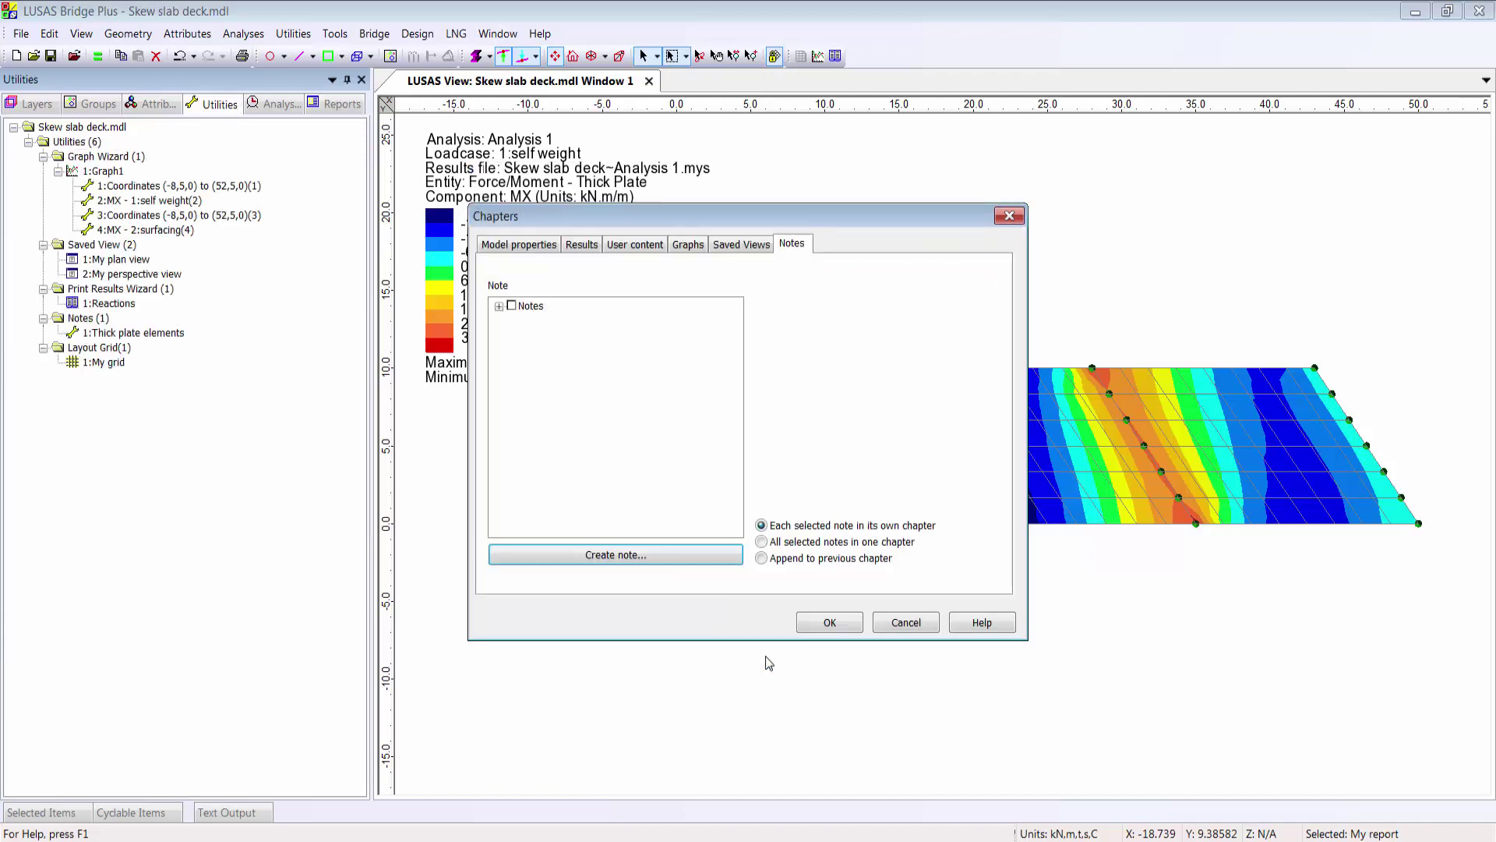
left_click(498, 307)
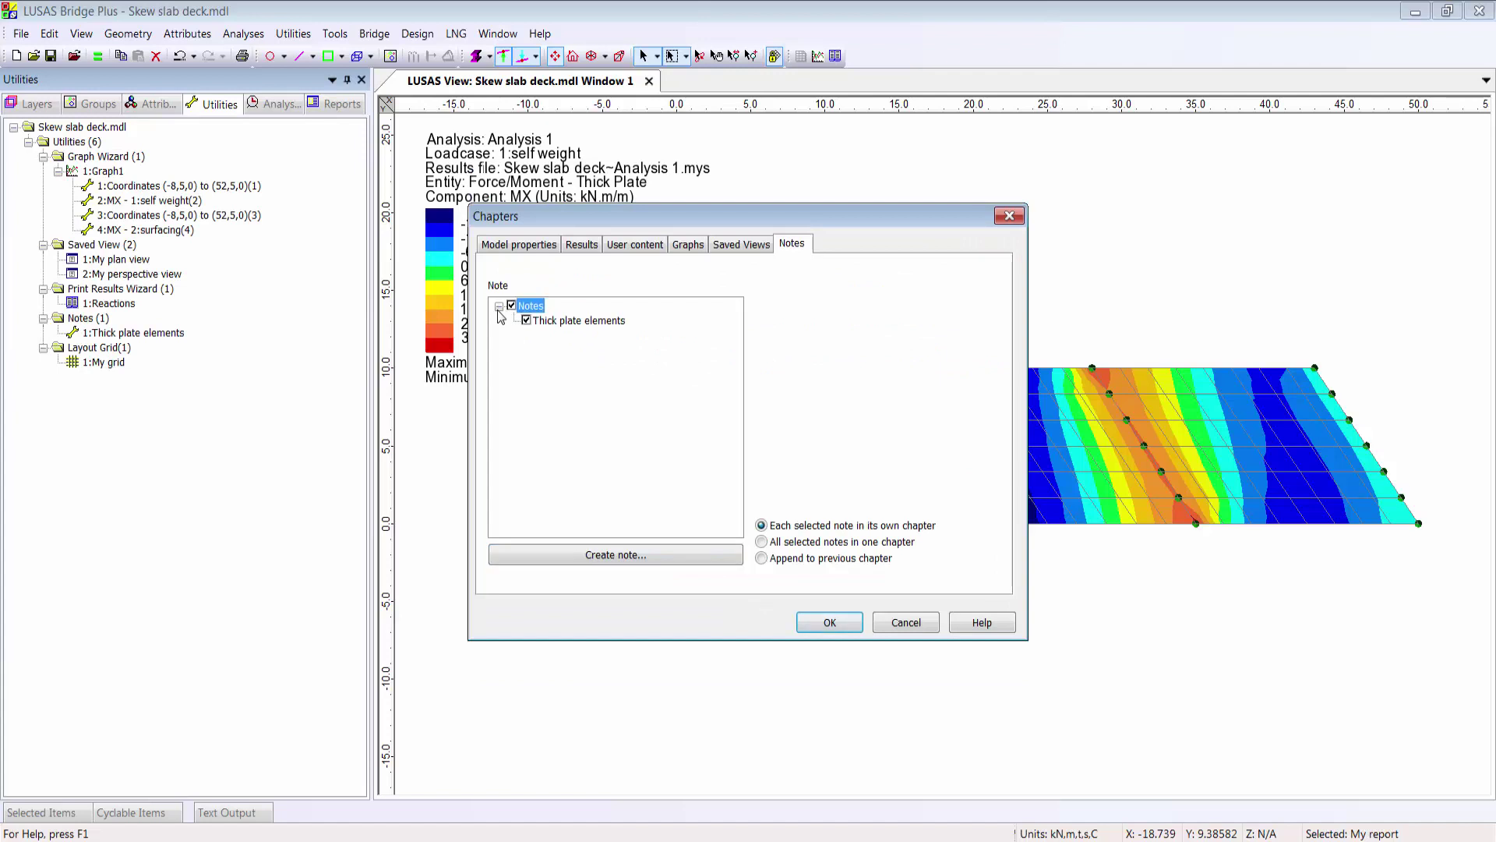
left_click(841, 622)
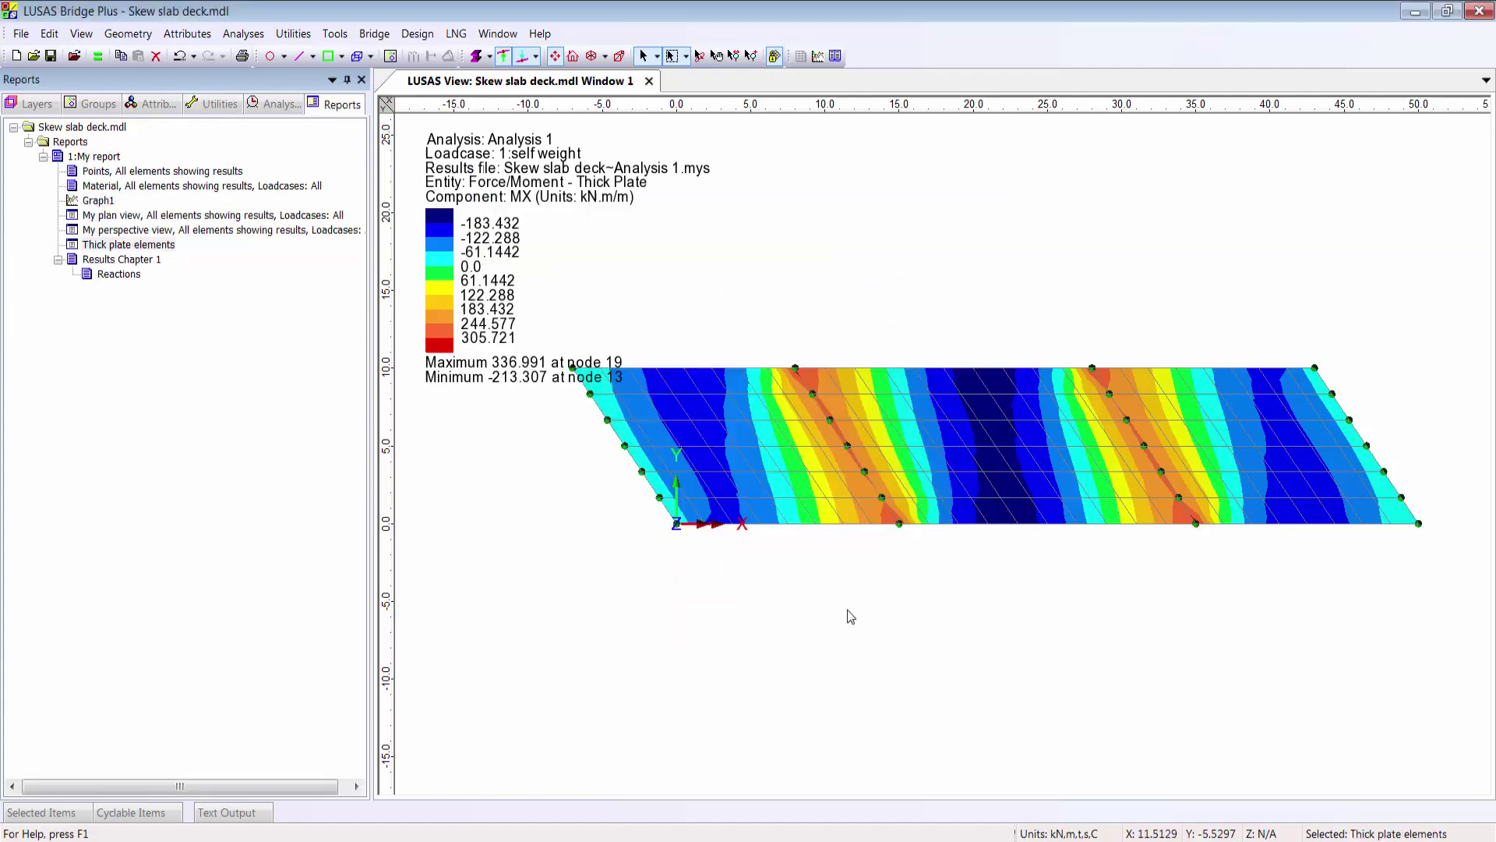
View My report as a PDF, examine all its pages at full-page zoom, and close it.
right_click(105, 156)
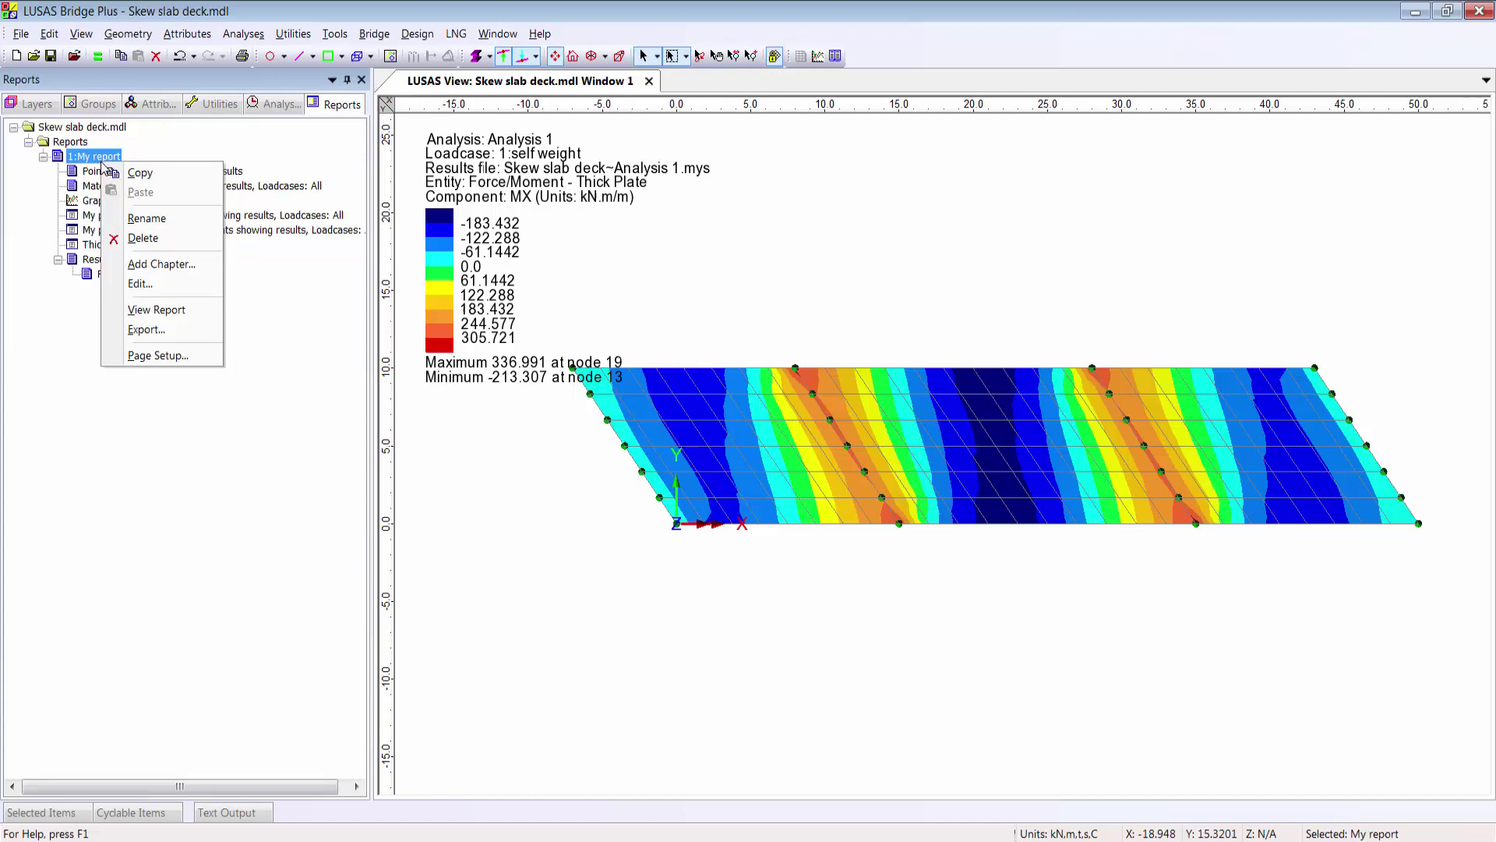
left_click(189, 311)
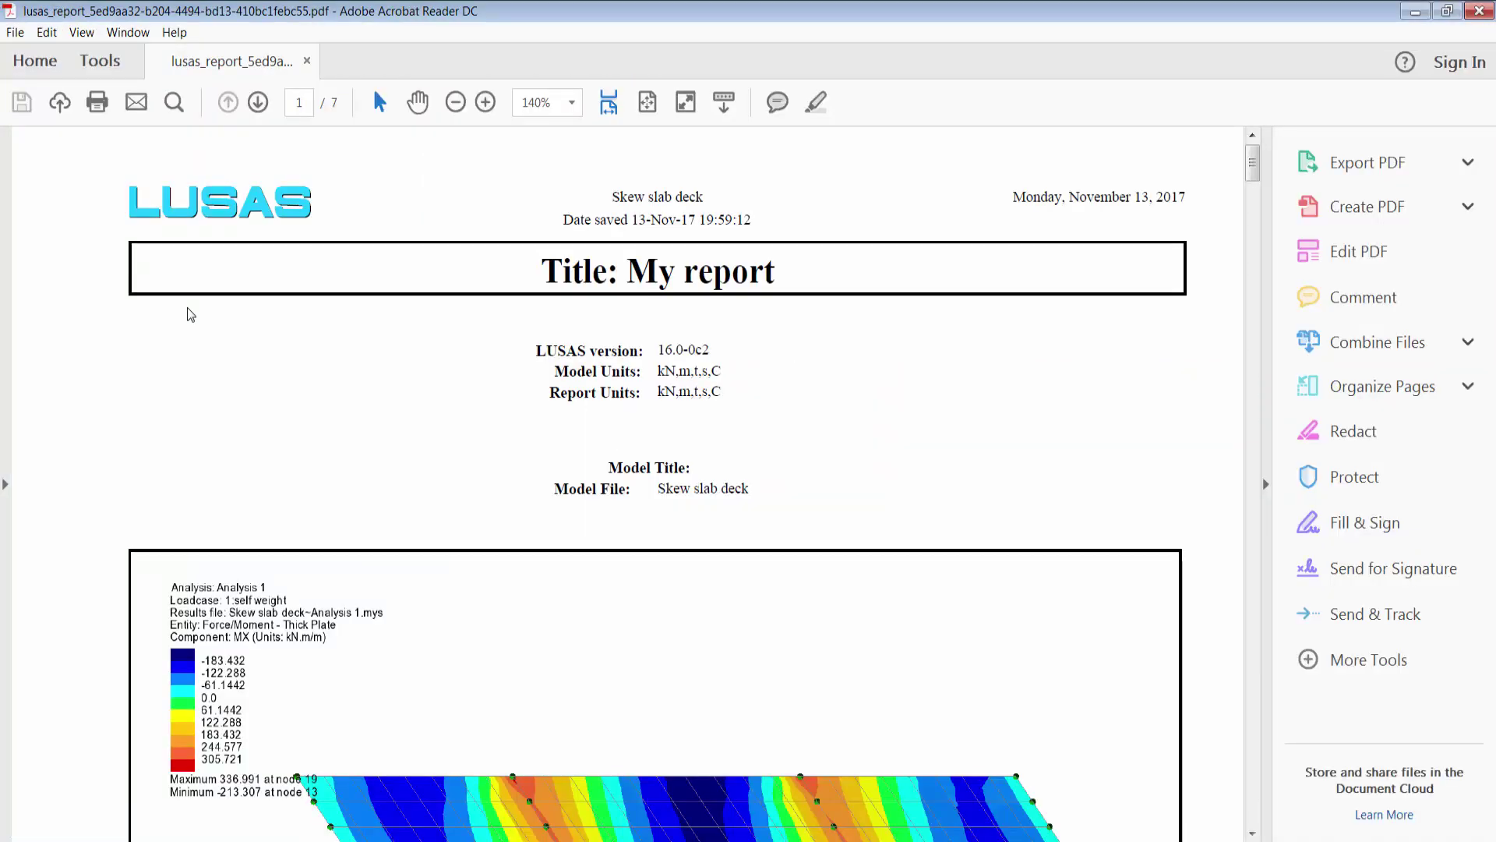
left_click(645, 102)
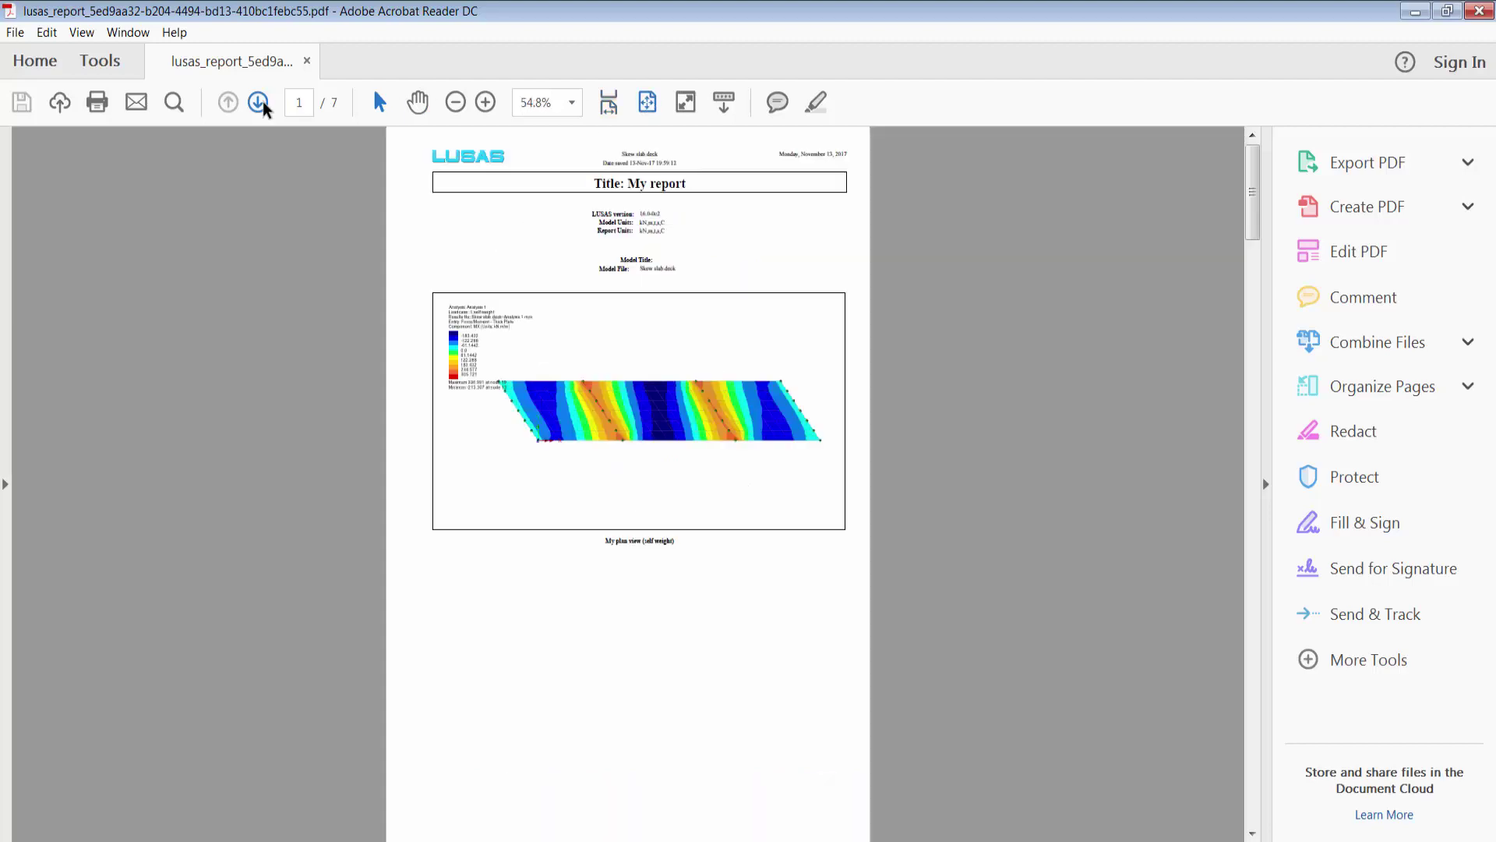
left_click(260, 105)
left_click(260, 105)
left_click(260, 105)
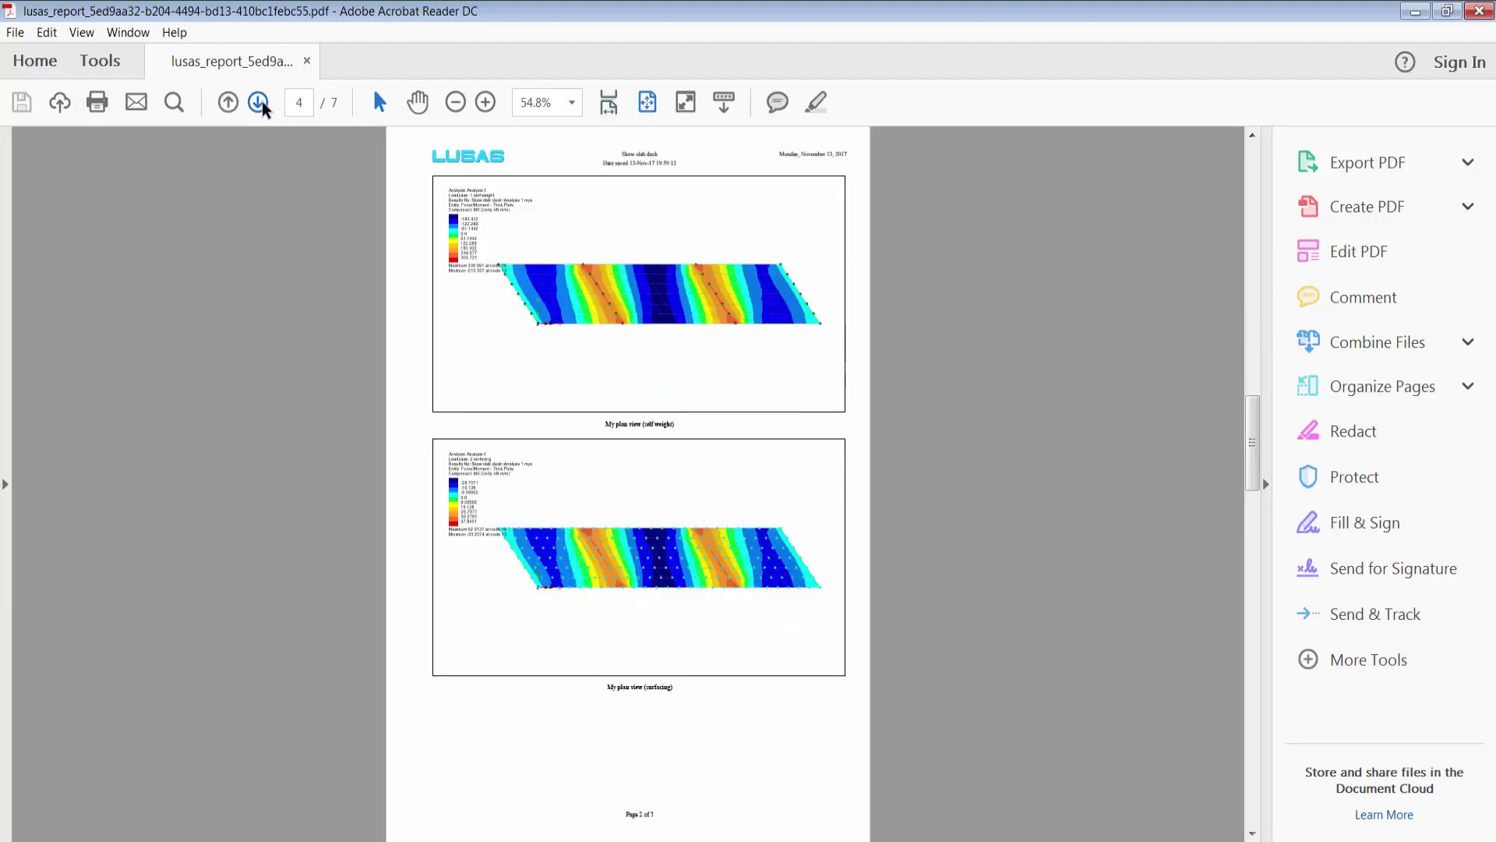
left_click(260, 106)
left_click(261, 106)
left_click(260, 105)
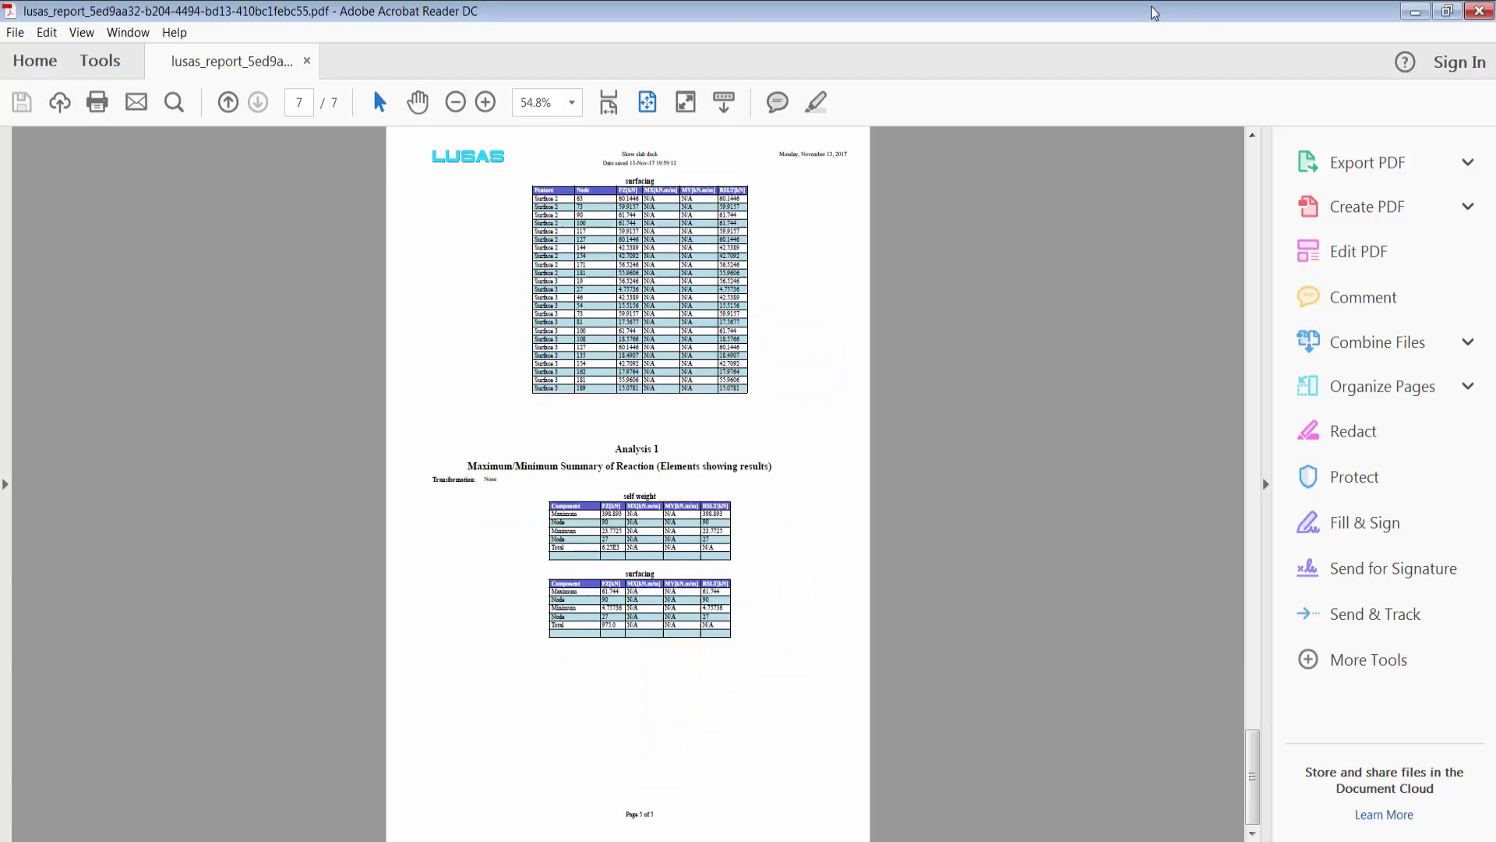
left_click(1478, 10)
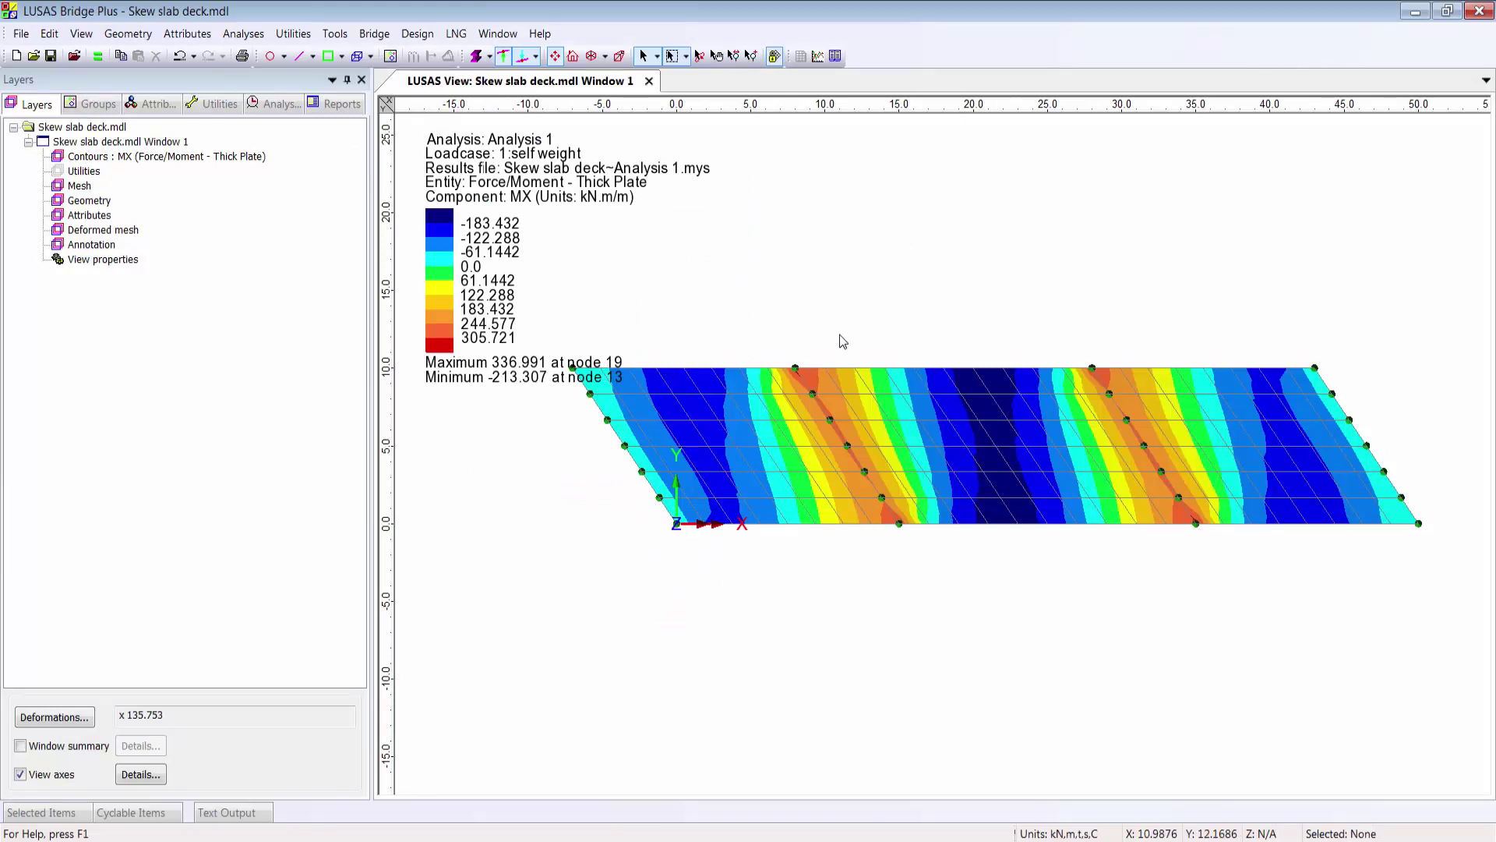
Translate the deck's upper edge lines by 14 m in X, and re-solve Analysis 1 while saving the model.
scroll(843, 340, "down", 1)
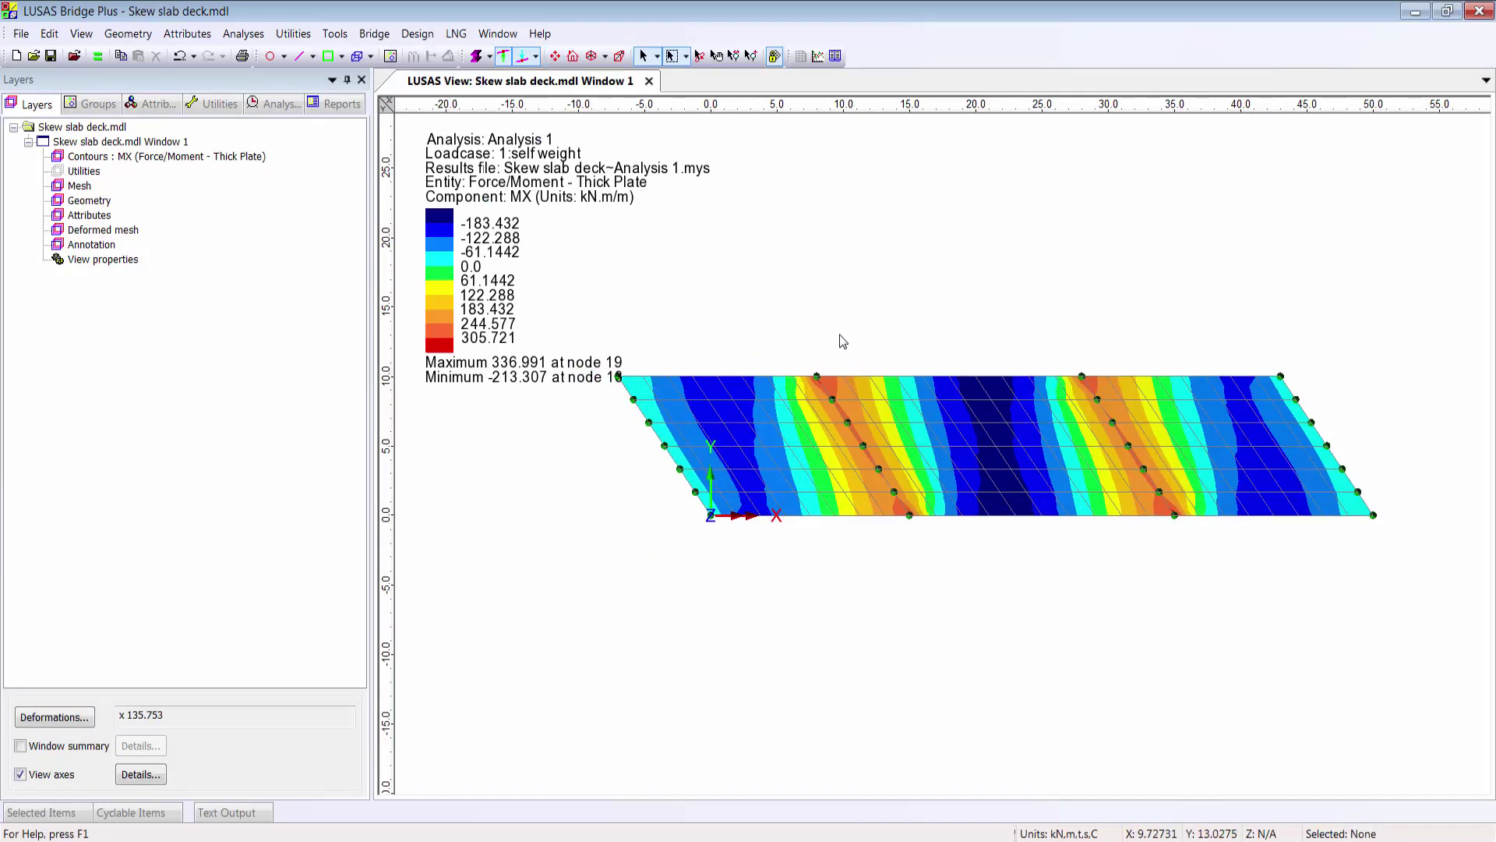
left_click_drag(556, 336, 1350, 405)
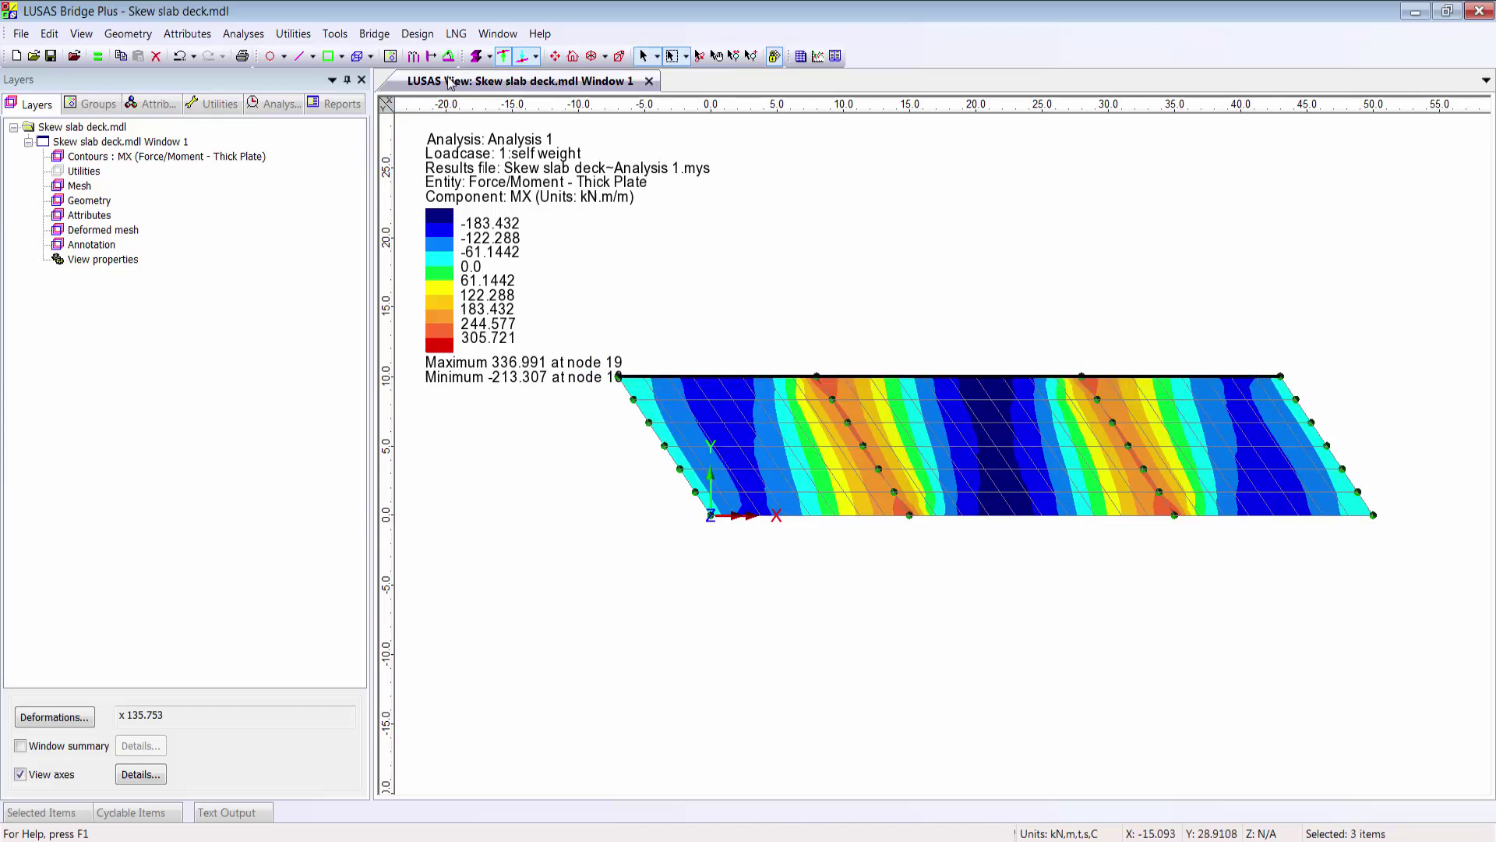
left_click(431, 56)
double_click(731, 354)
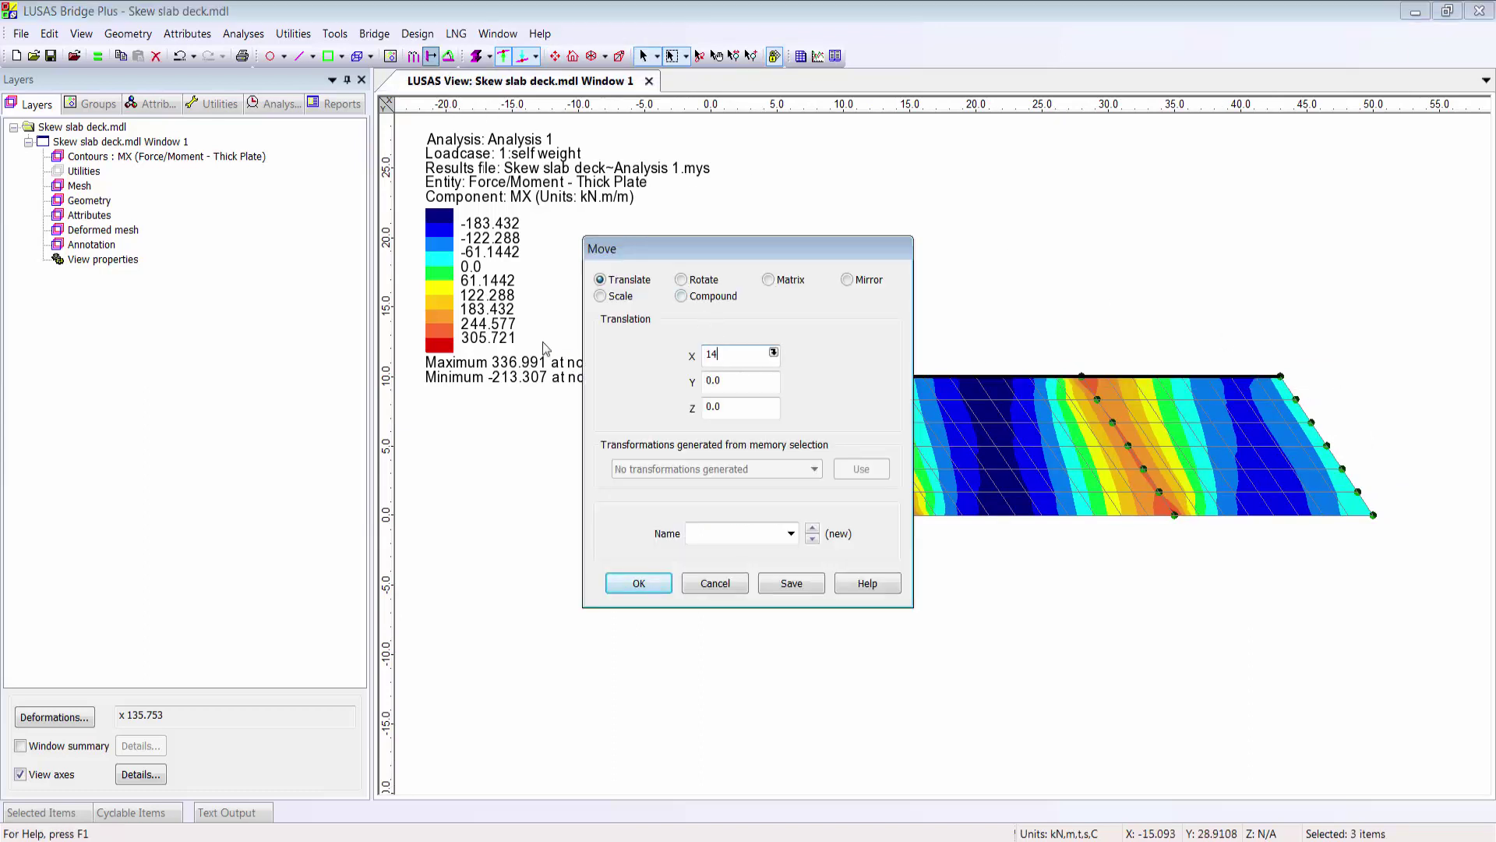
key("Return")
left_click(97, 57)
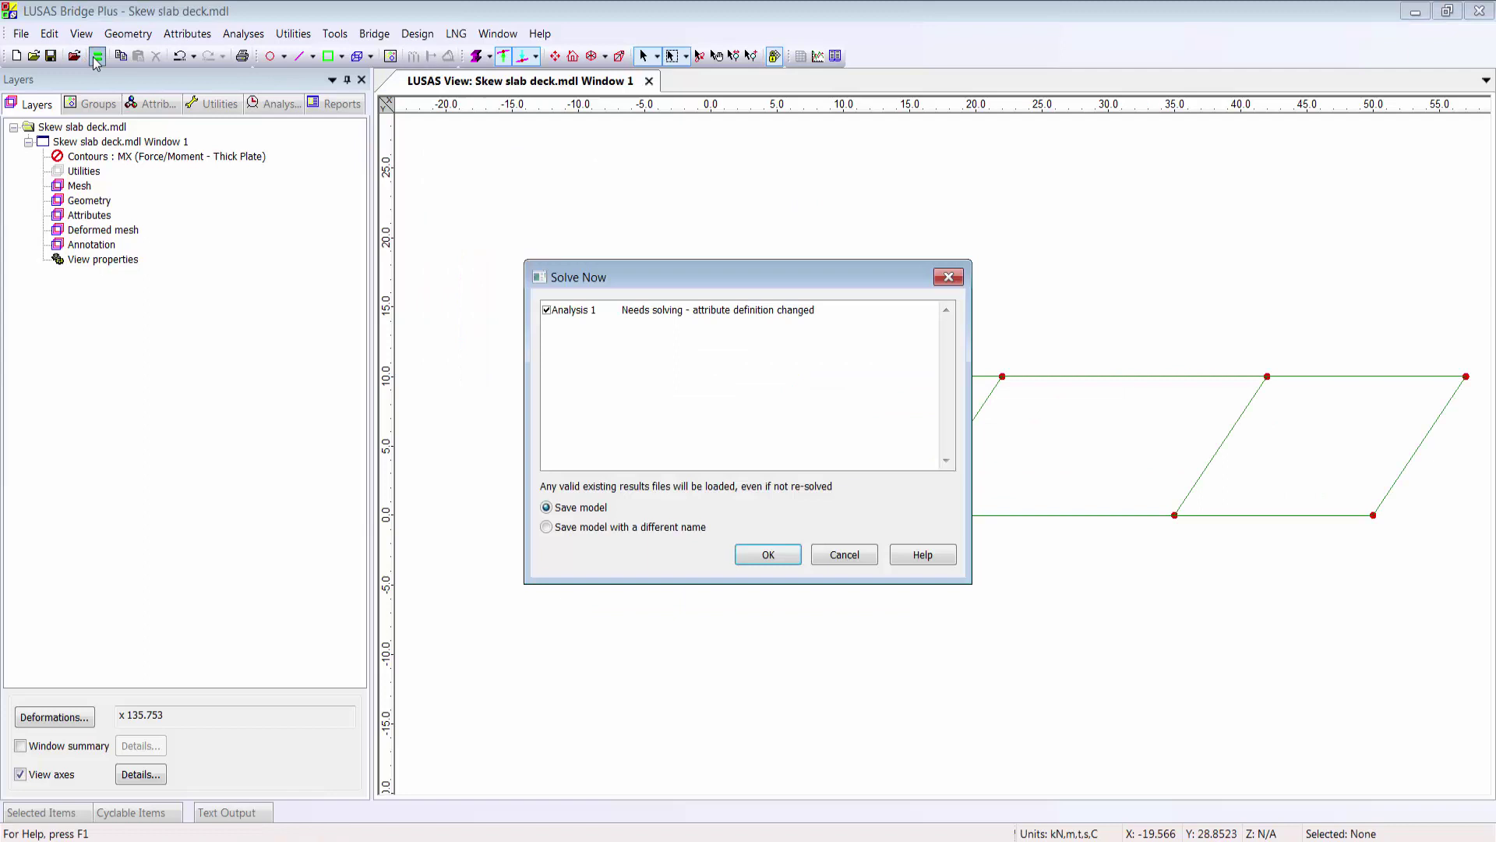
left_click(770, 554)
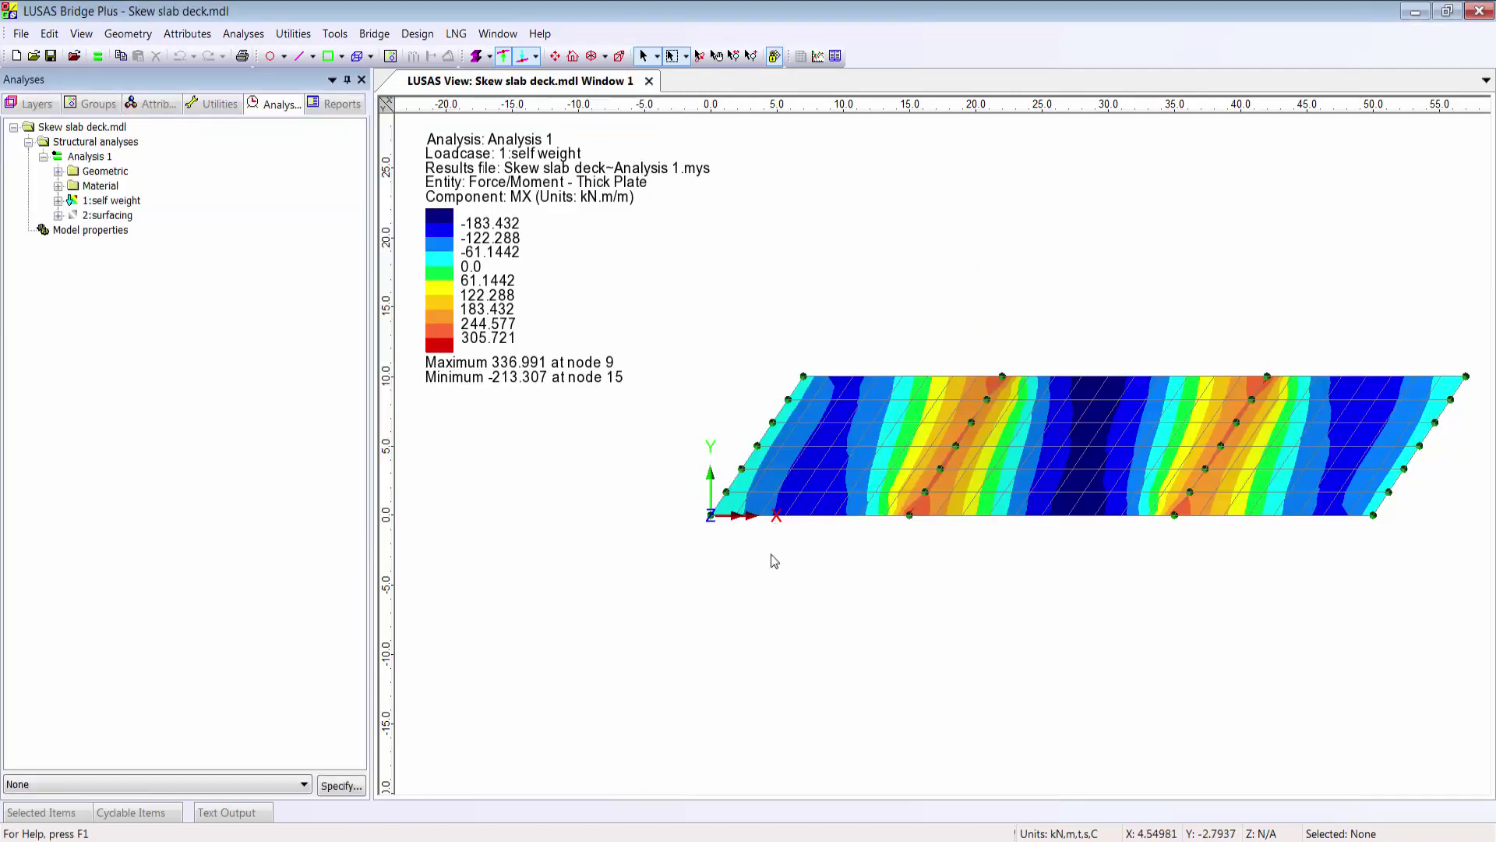
View My report again as a PDF regenerated from the modified deck model.
left_click(335, 103)
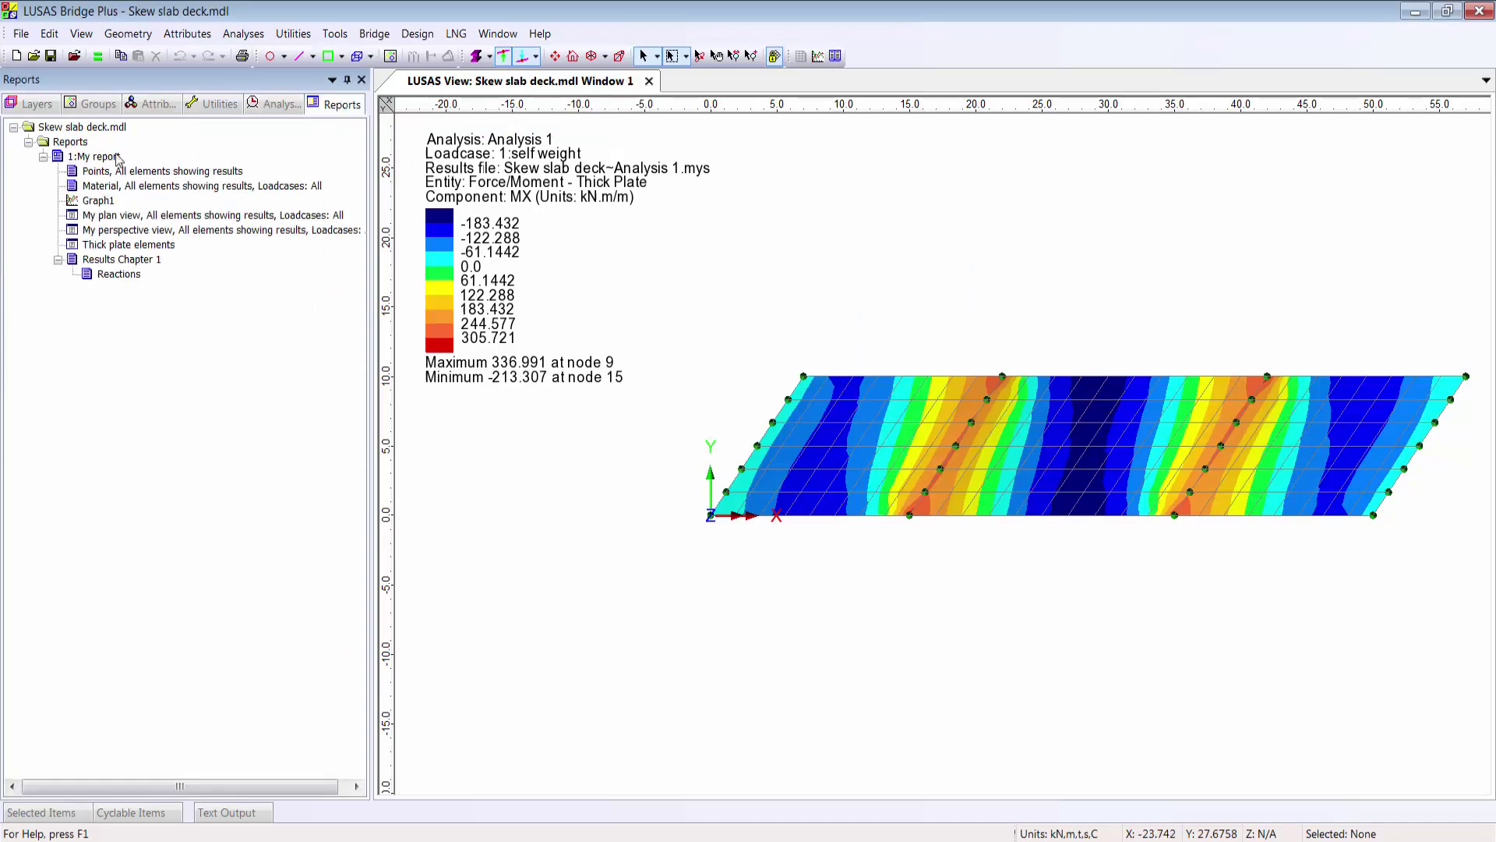
right_click(85, 156)
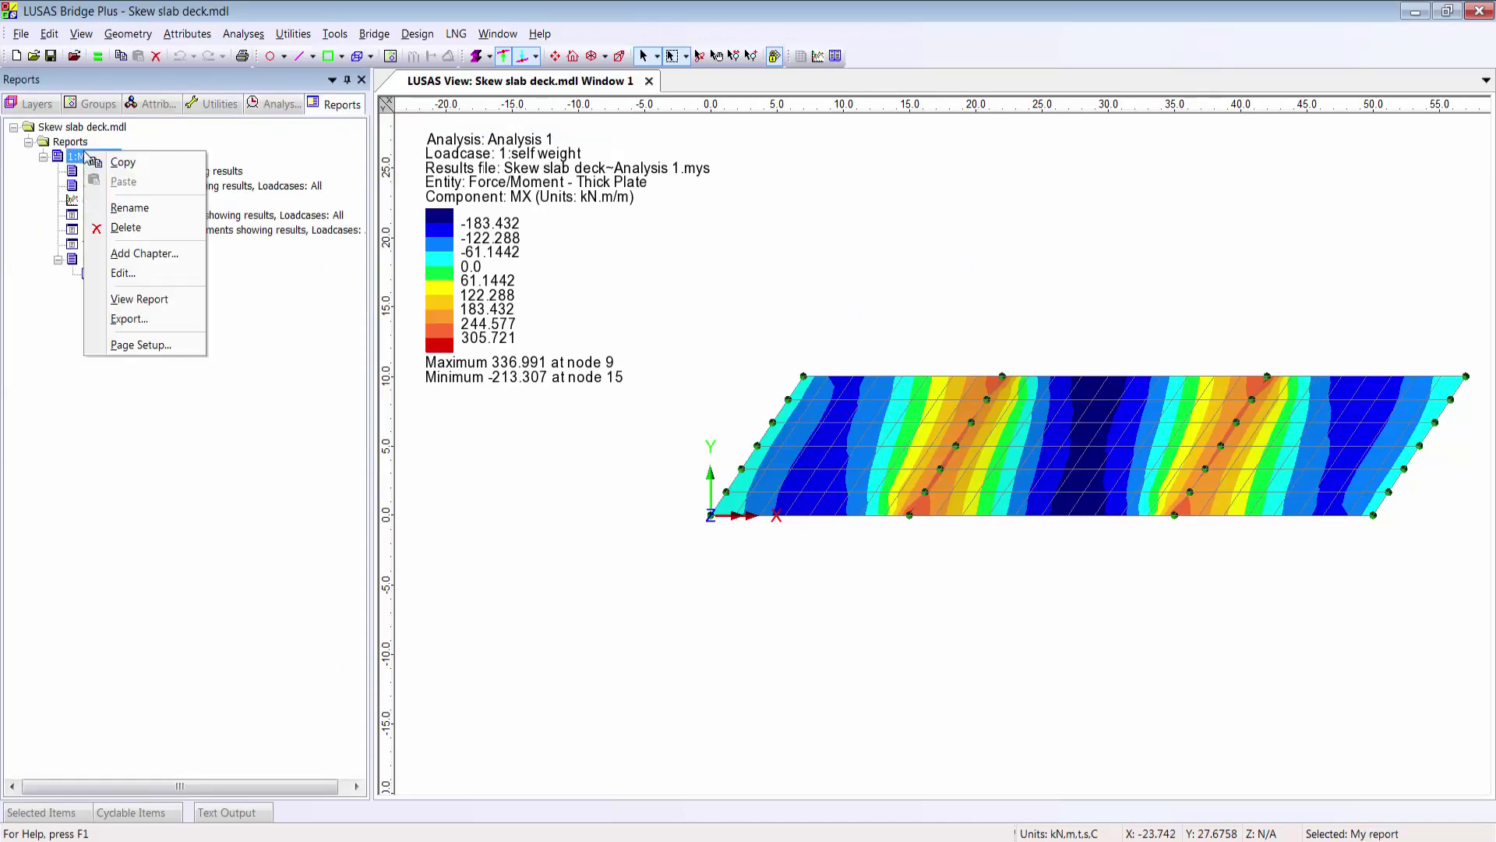
left_click(139, 300)
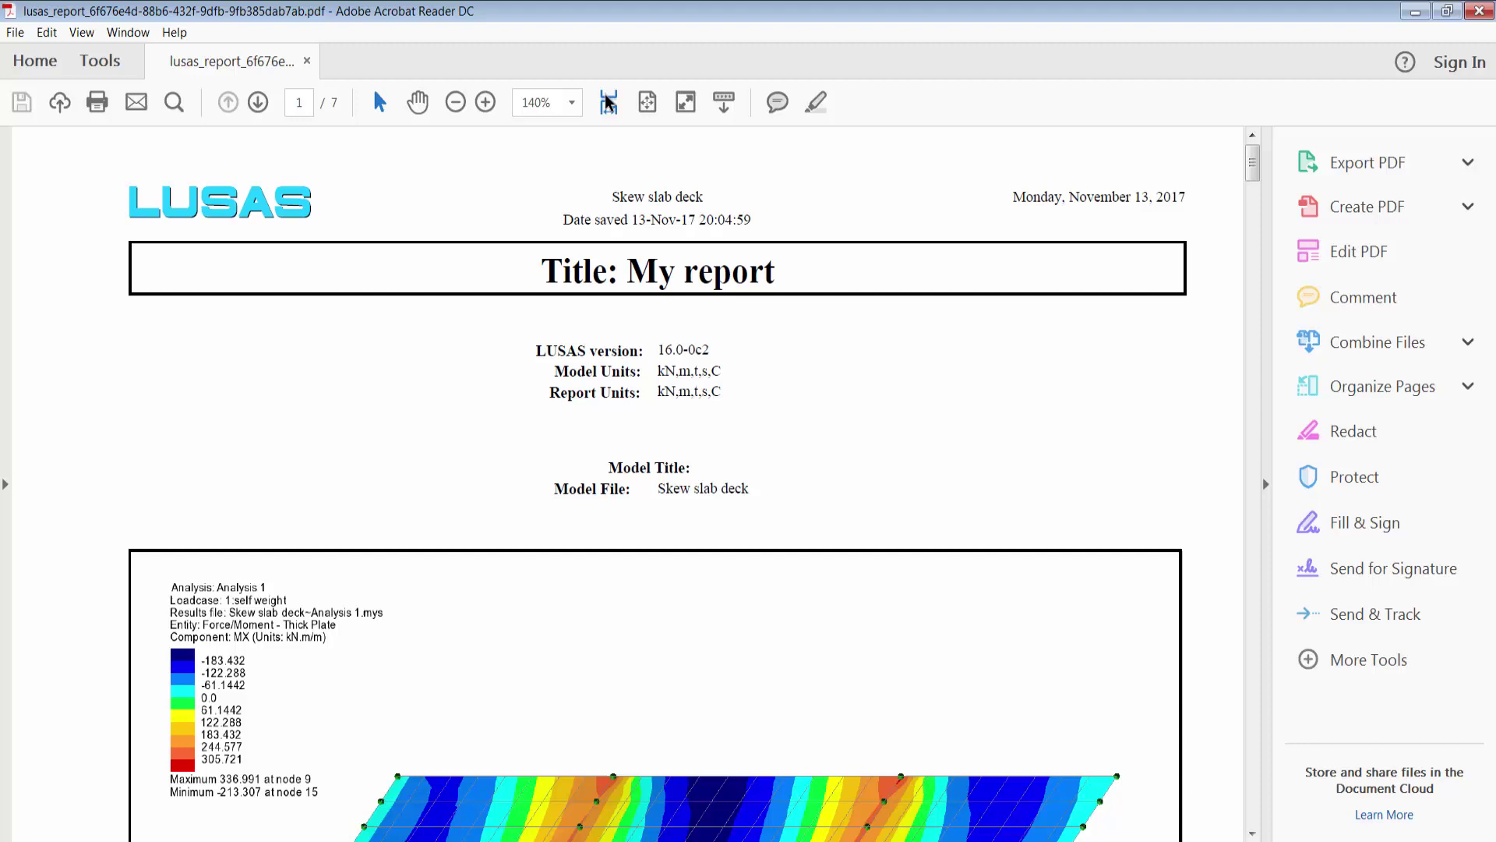
Examine the pages of the regenerated My report PDF at full-page zoom, and close it.
left_click(646, 102)
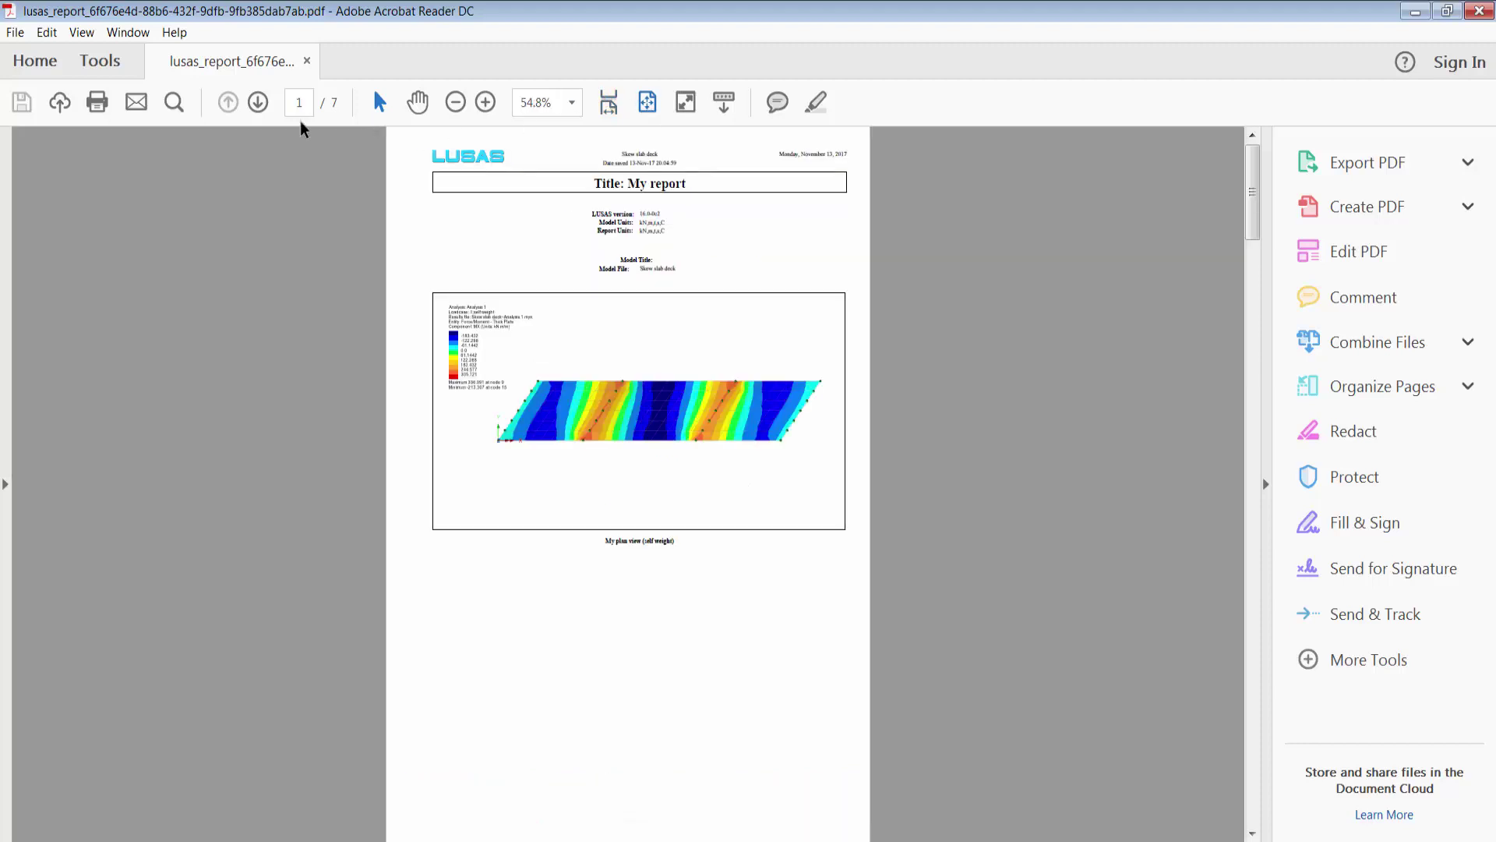
left_click(258, 102)
left_click(258, 102)
left_click(258, 102)
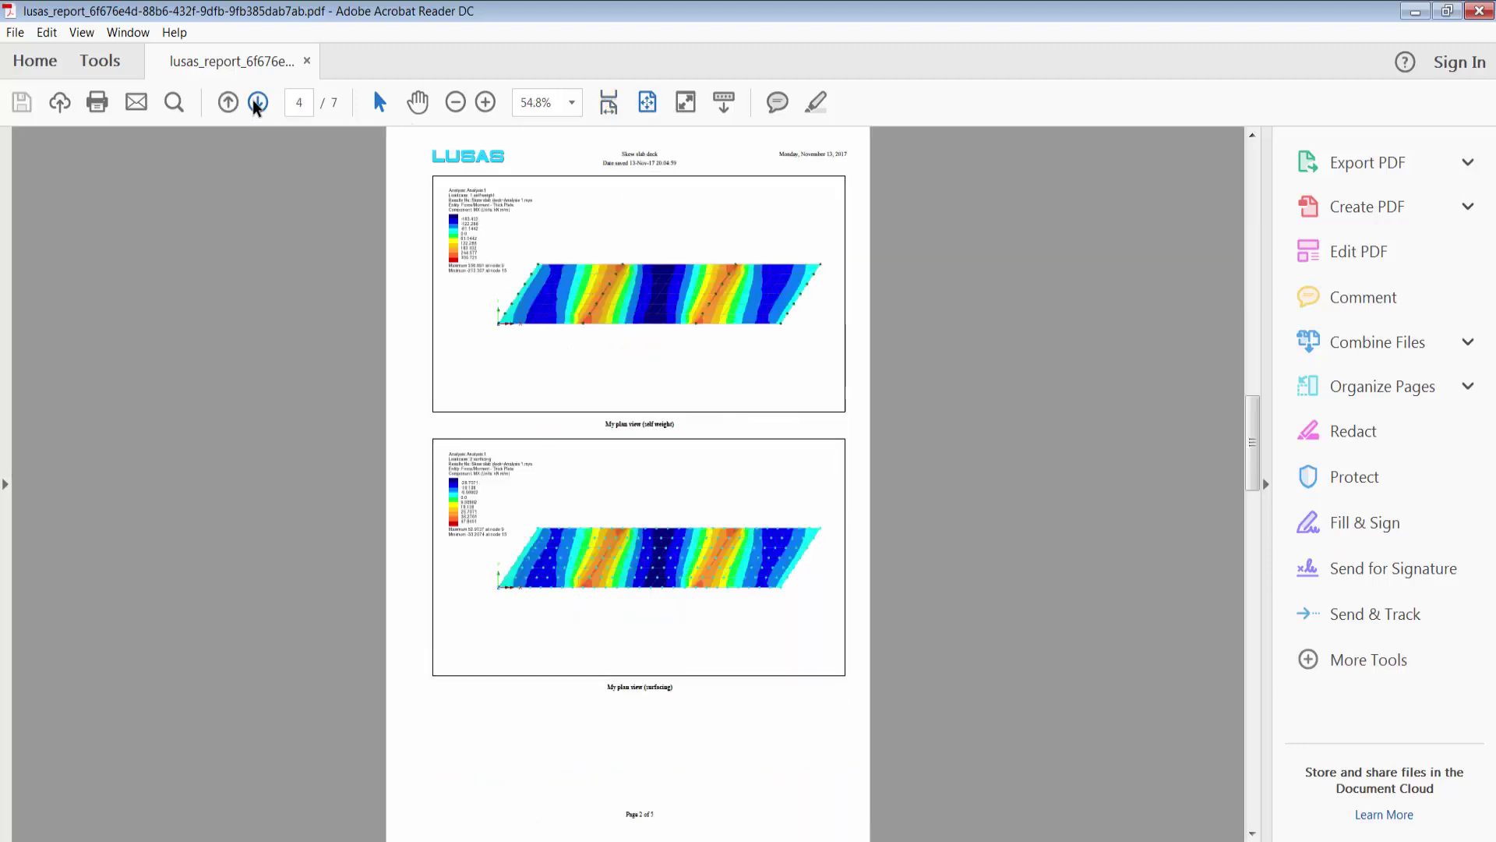
left_click(257, 102)
left_click(258, 102)
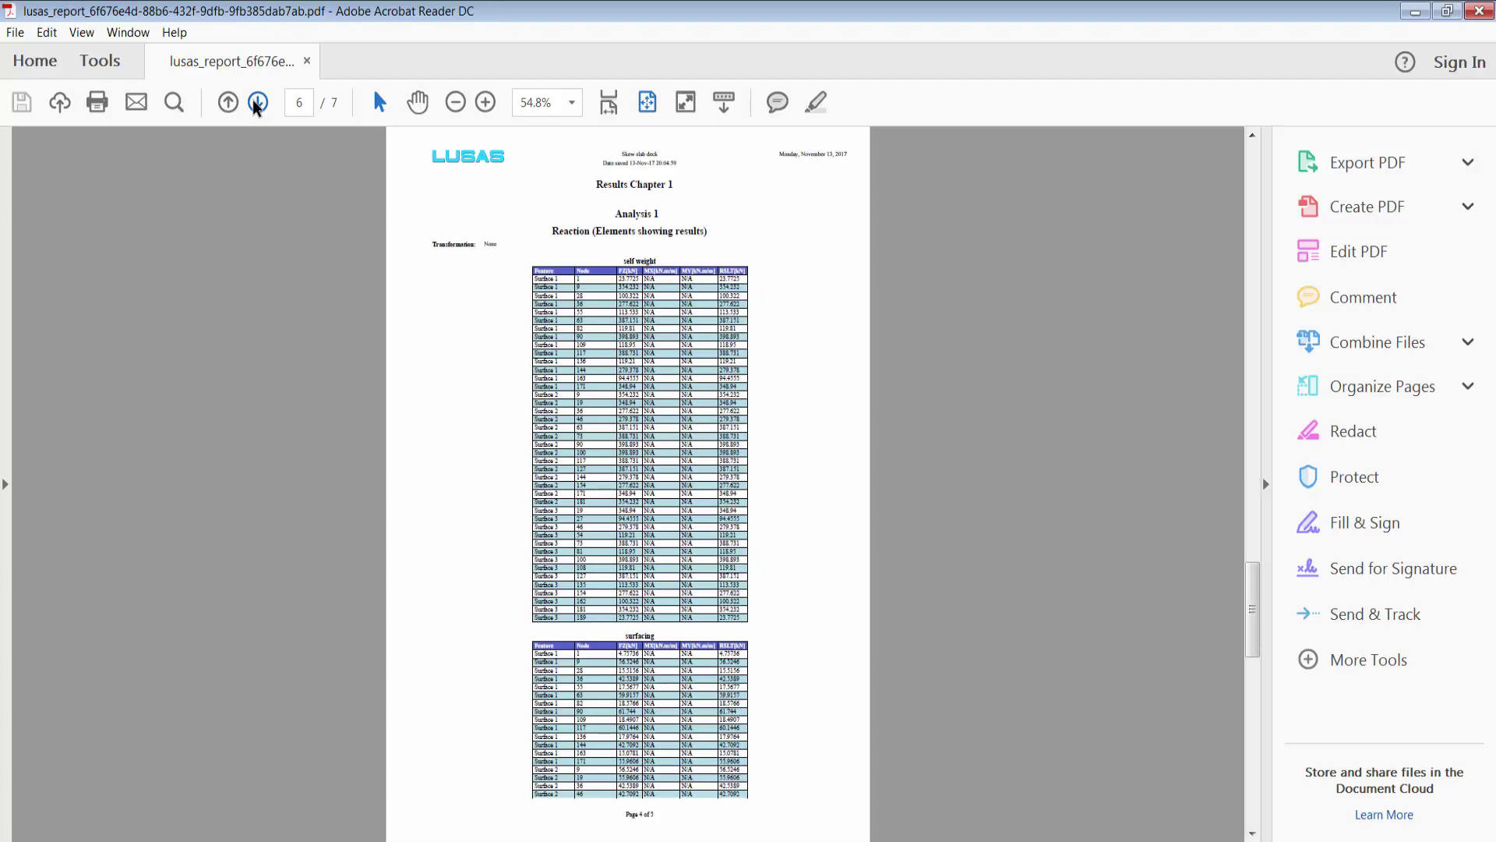
left_click(1476, 13)
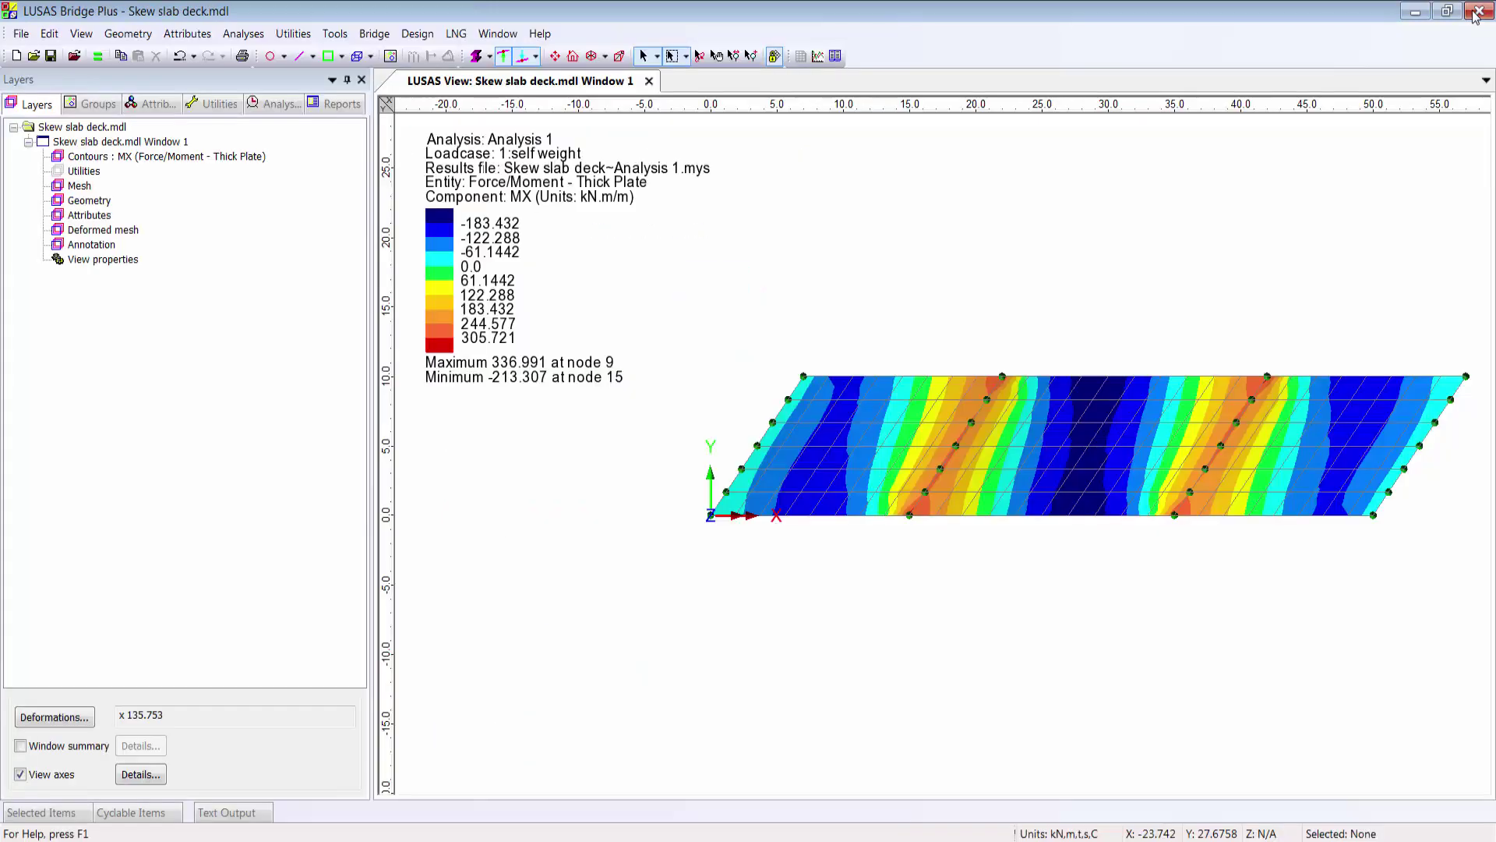
Merge curved carriageway.mdl into the model with its loadcases included, and clear the selection.
left_click(15, 35)
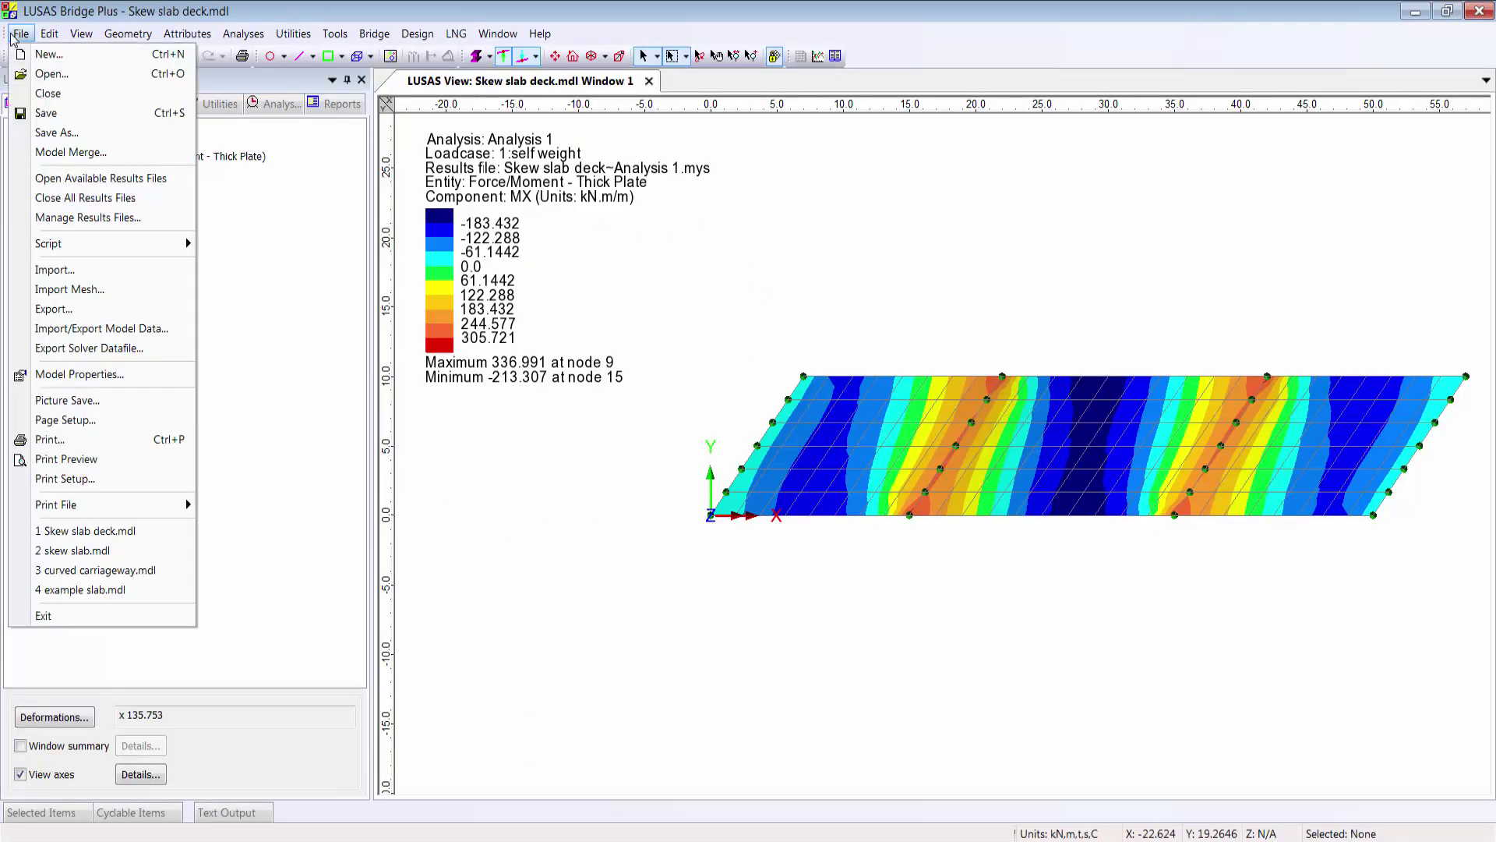
left_click(60, 153)
left_click(679, 275)
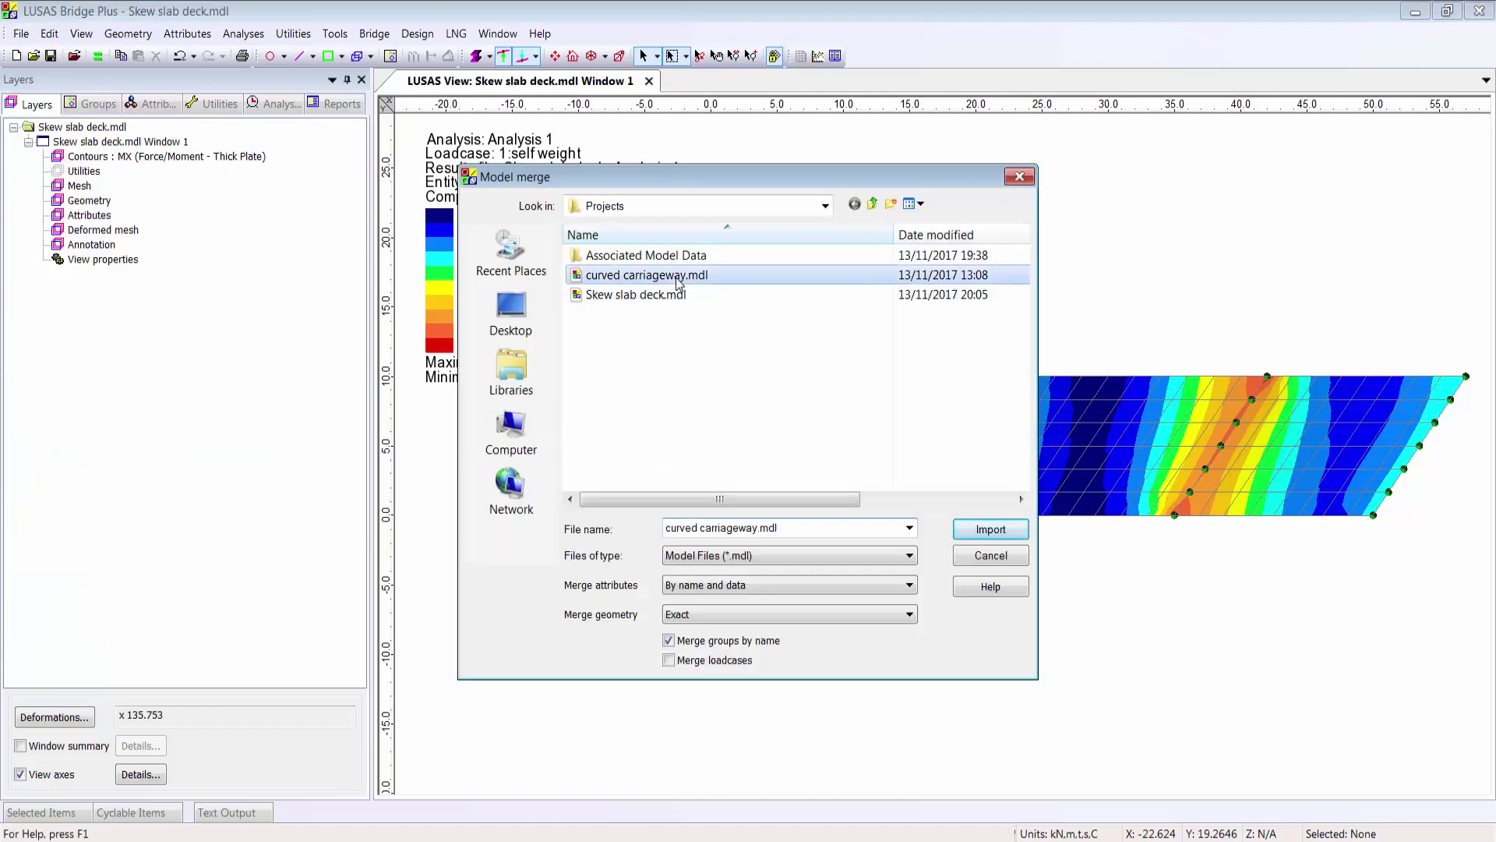
left_click(727, 660)
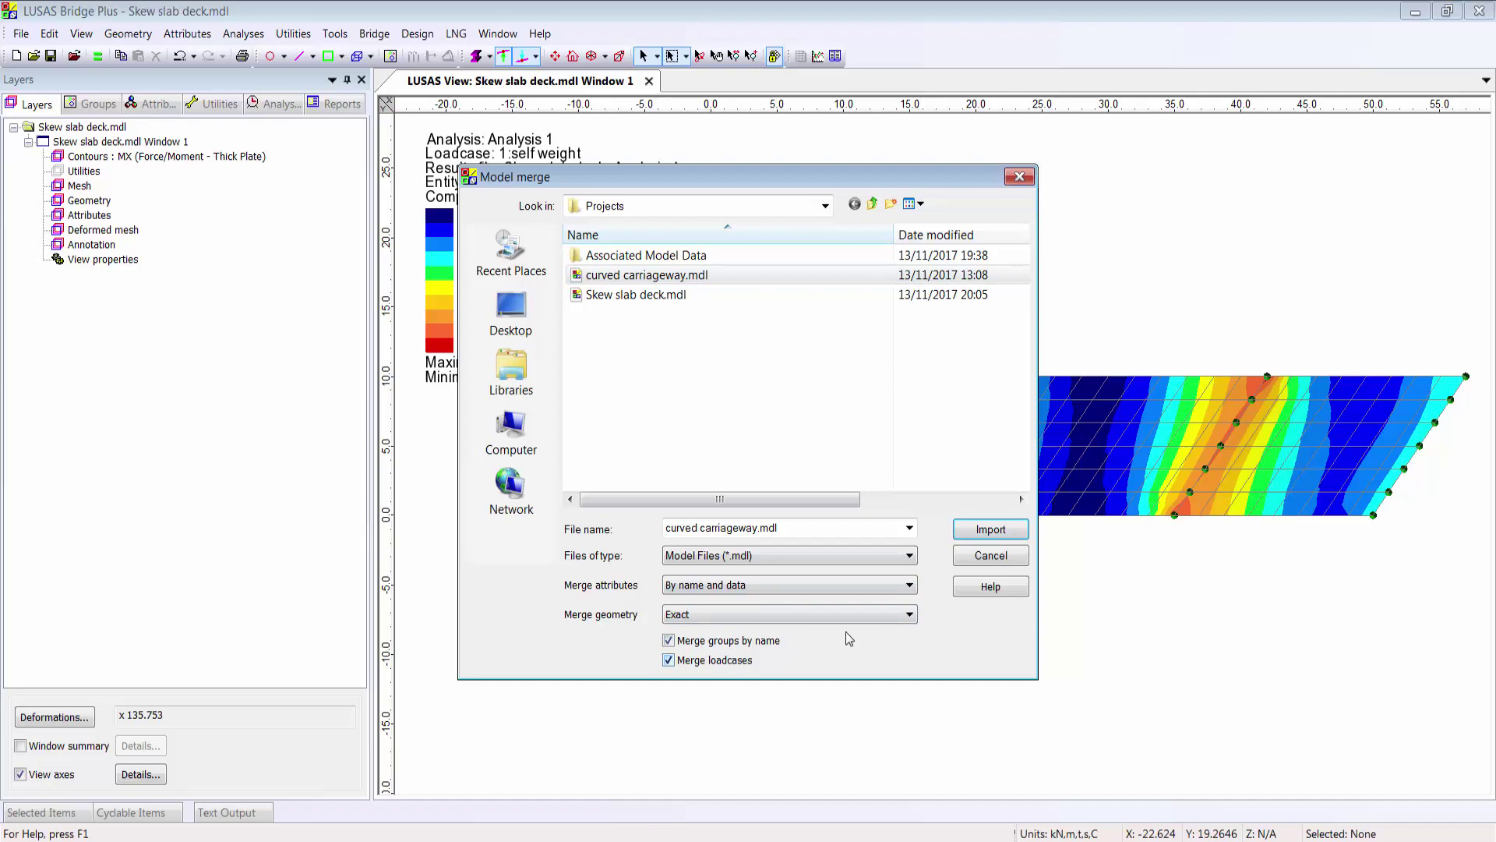
left_click(990, 530)
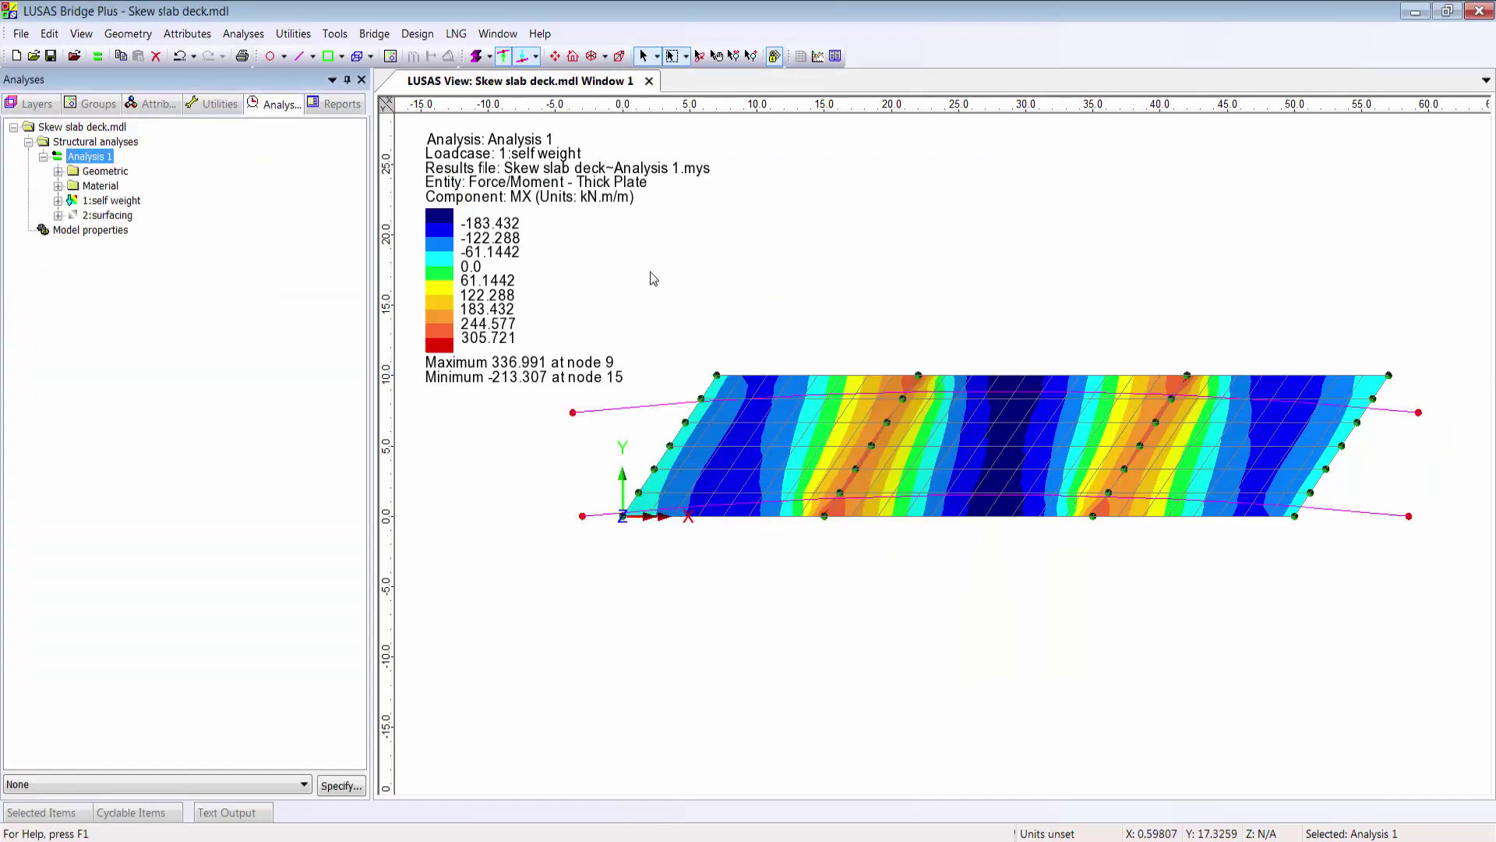
left_click(798, 290)
Create a direct method influence attribute named Moments for Force/Moment - Thick Plate, with global direction and component MX.
left_click(186, 34)
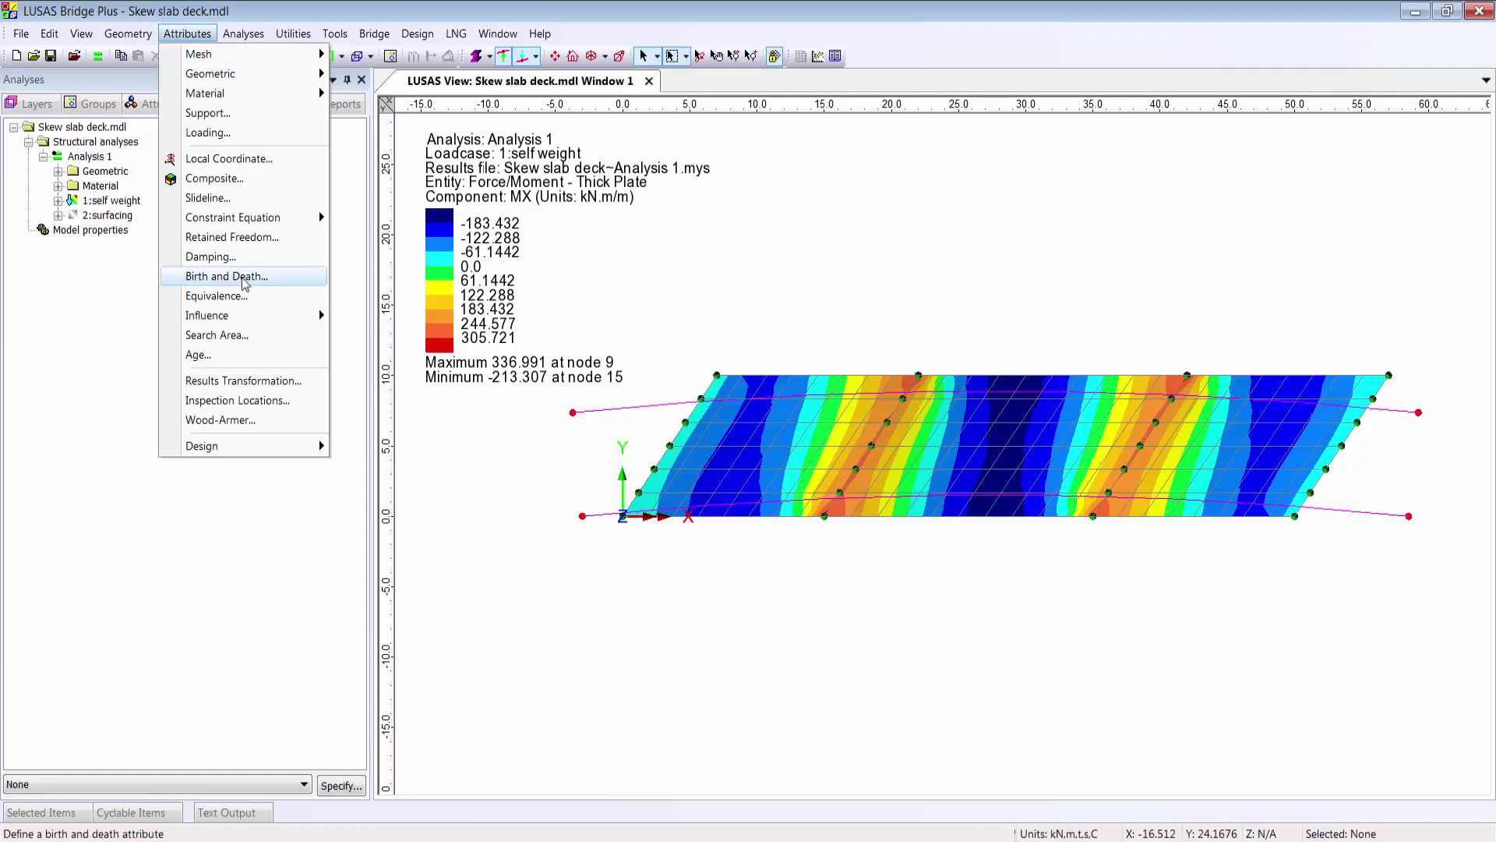
mouse_move(250, 318)
left_click(390, 317)
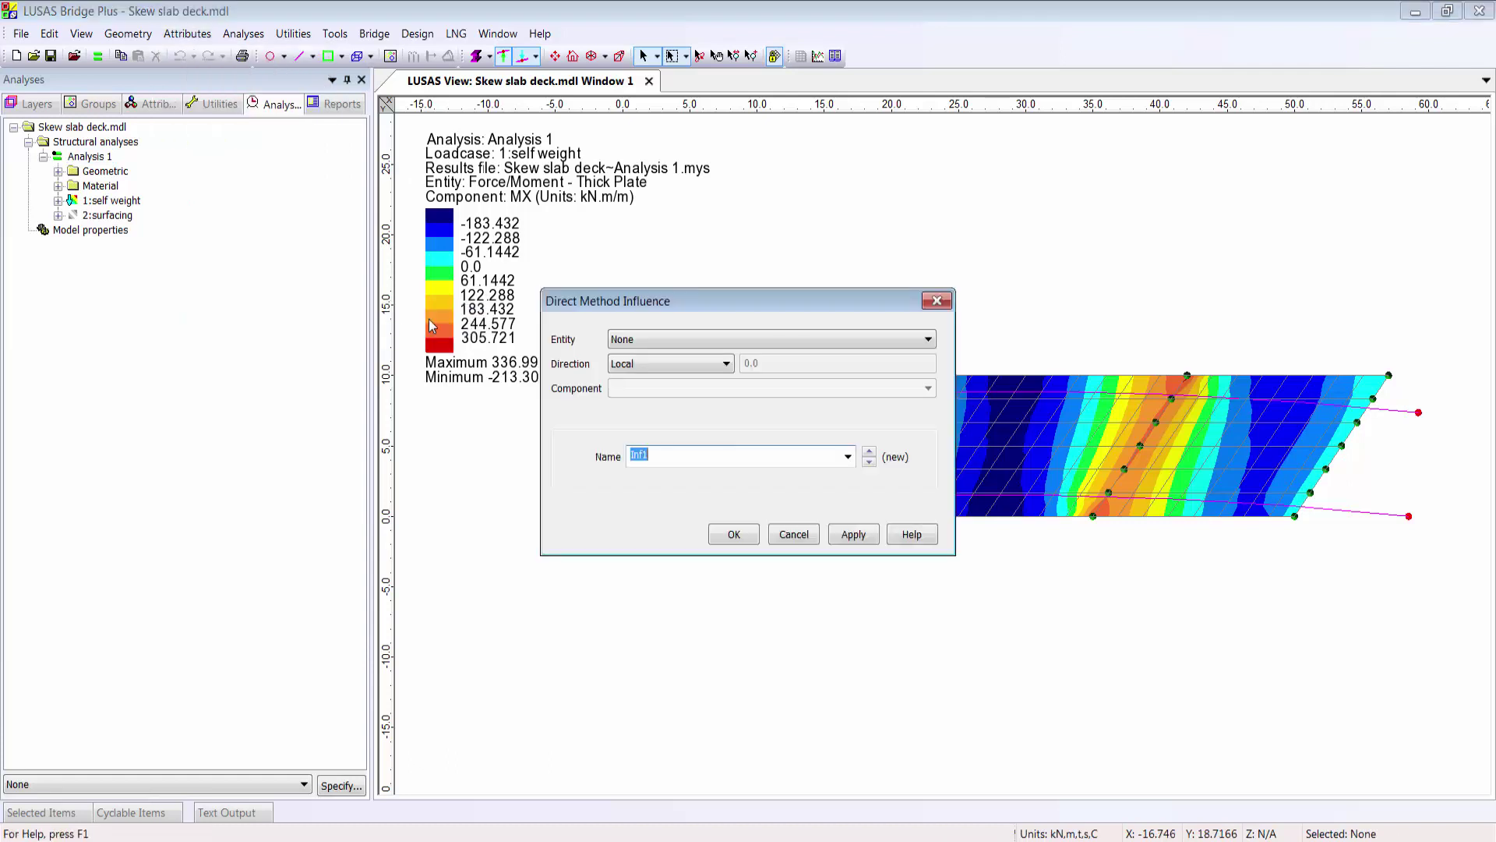
left_click(678, 343)
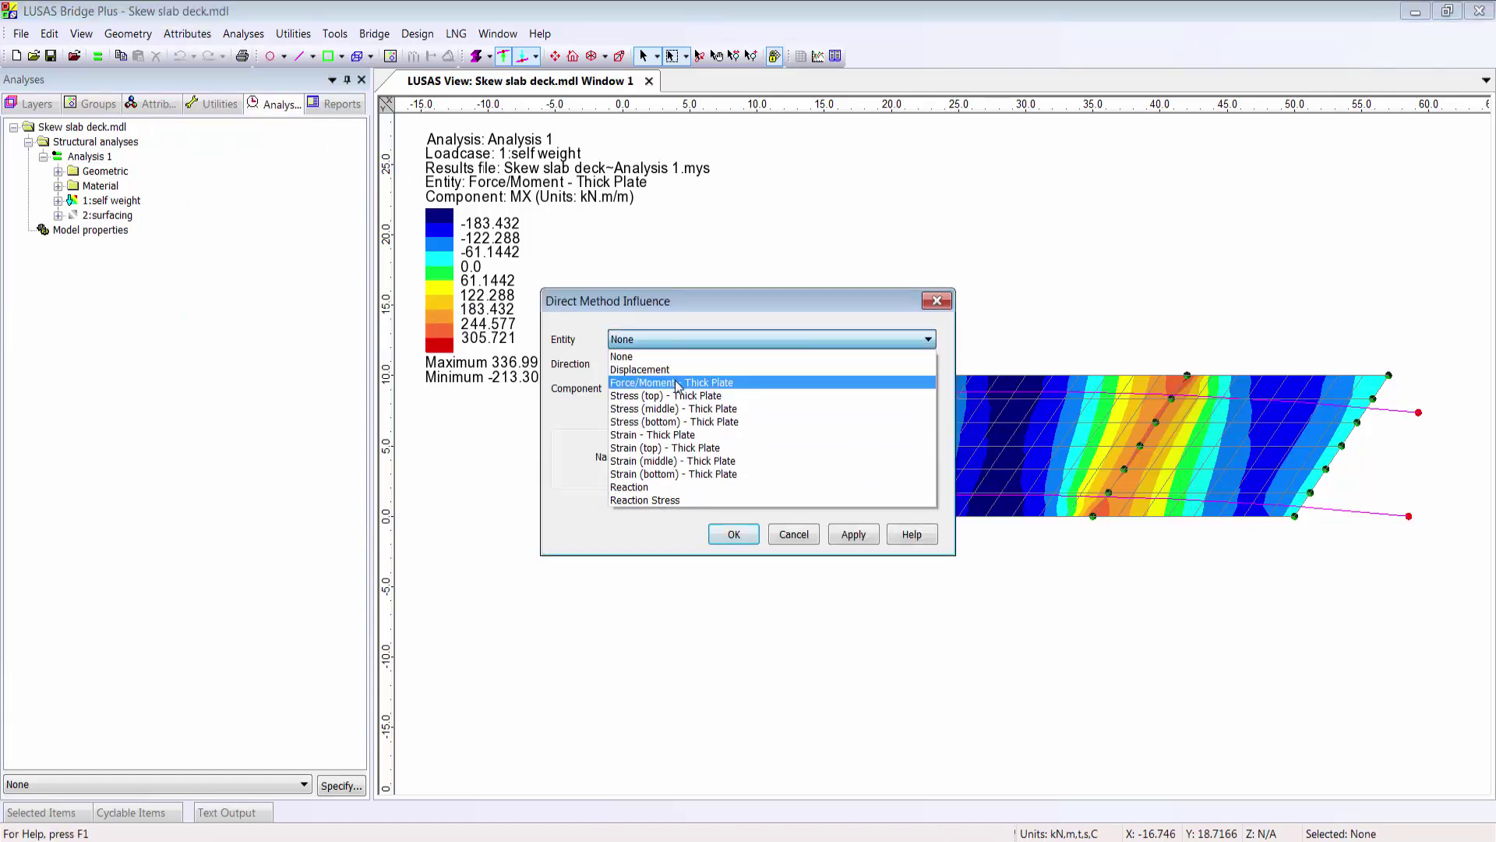
left_click(682, 376)
left_click(680, 374)
left_click(664, 419)
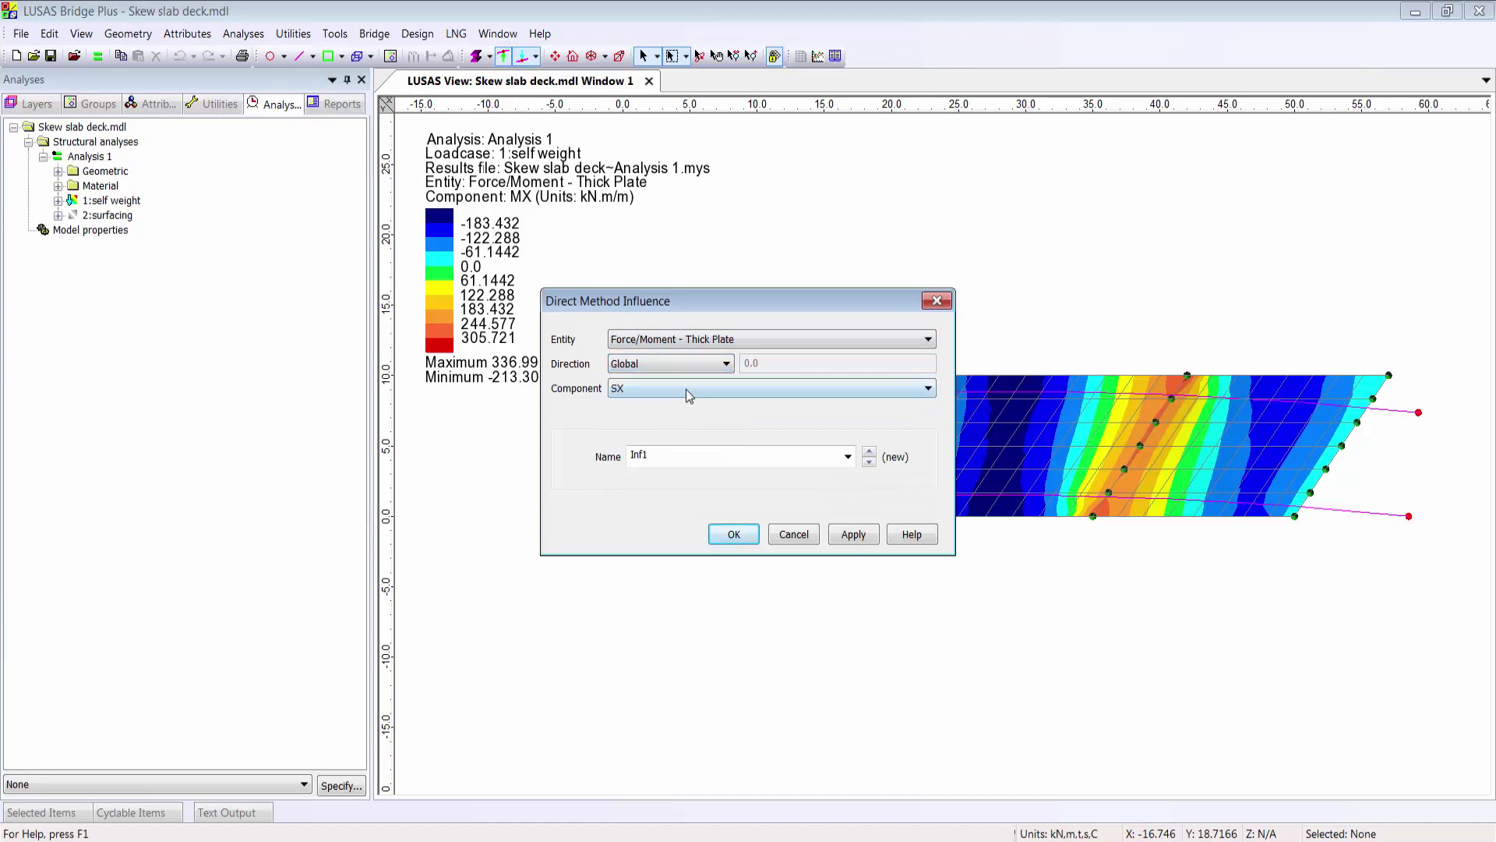
left_click(686, 389)
left_click(674, 406)
double_click(662, 455)
type("Moments")
left_click(742, 534)
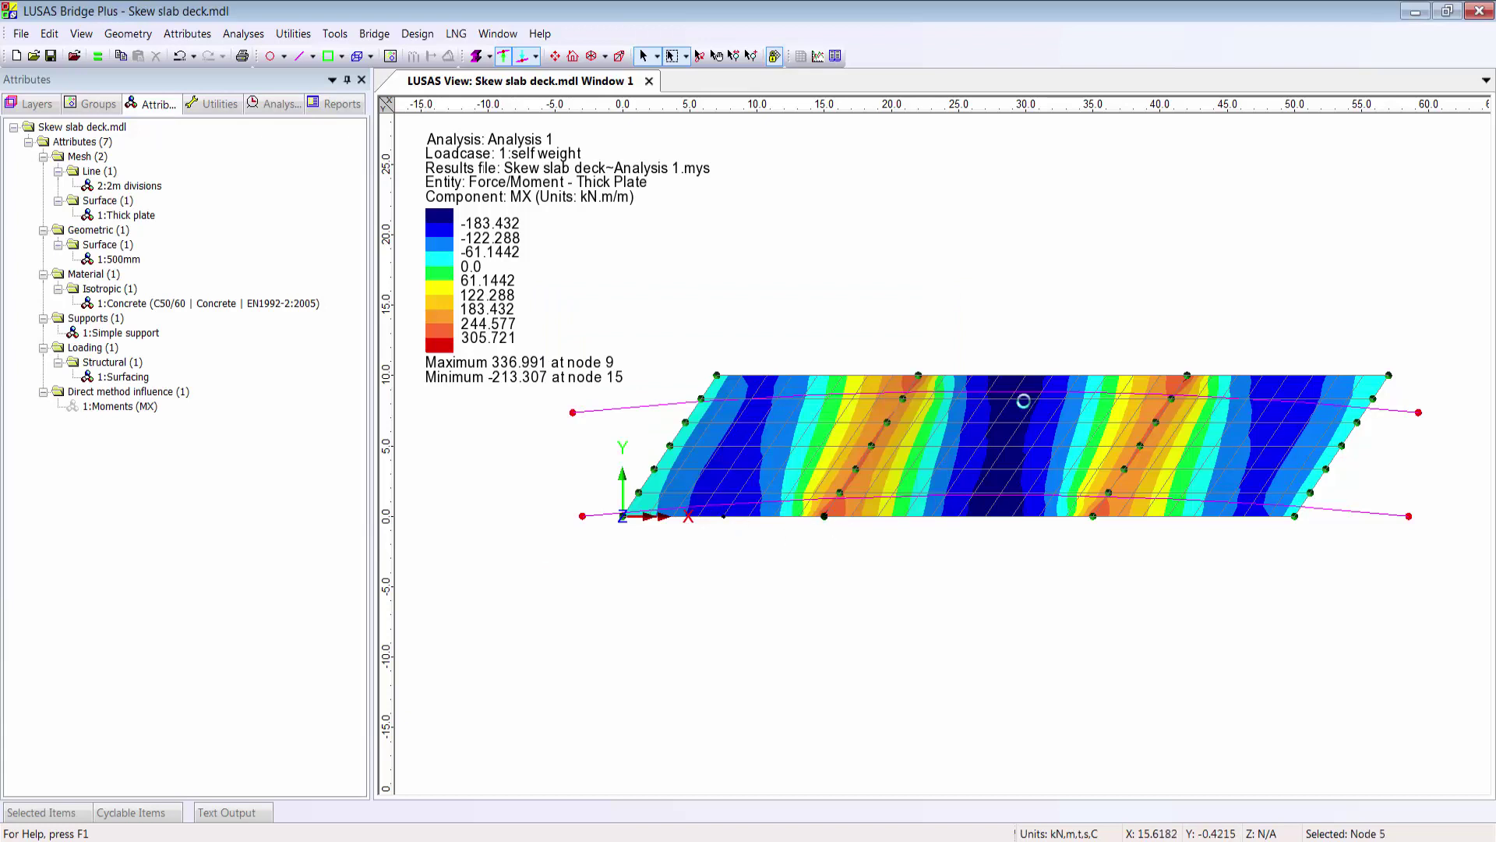
Assign the Moments influence at (7.5, 0), (30, 10) and the first internal support's lower edge point, with load locations at nodes in the search area.
left_click(1025, 382)
left_click(1025, 381, "shift")
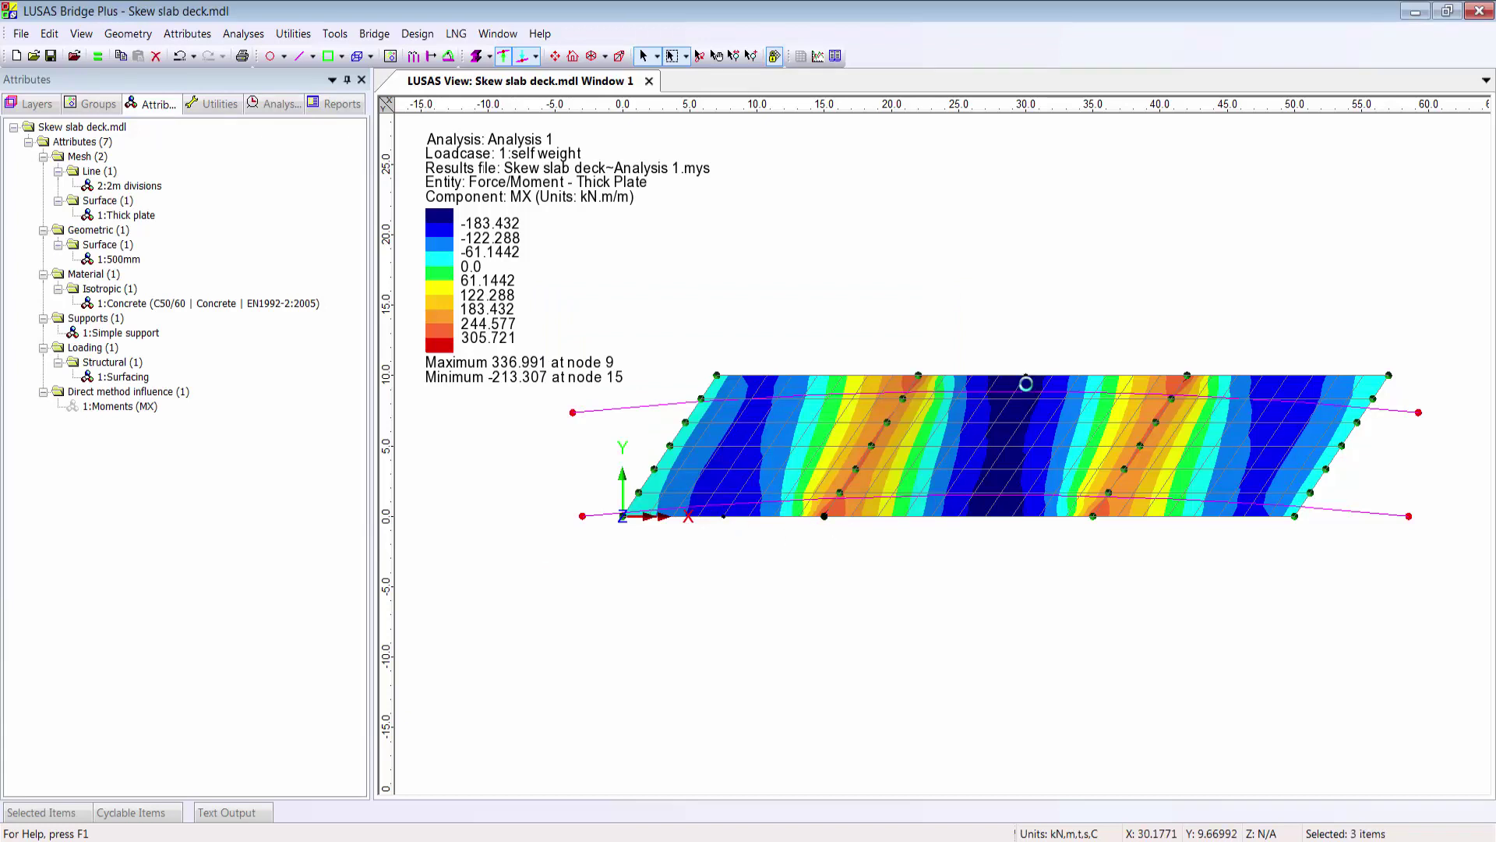
left_click_drag(119, 406, 595, 450)
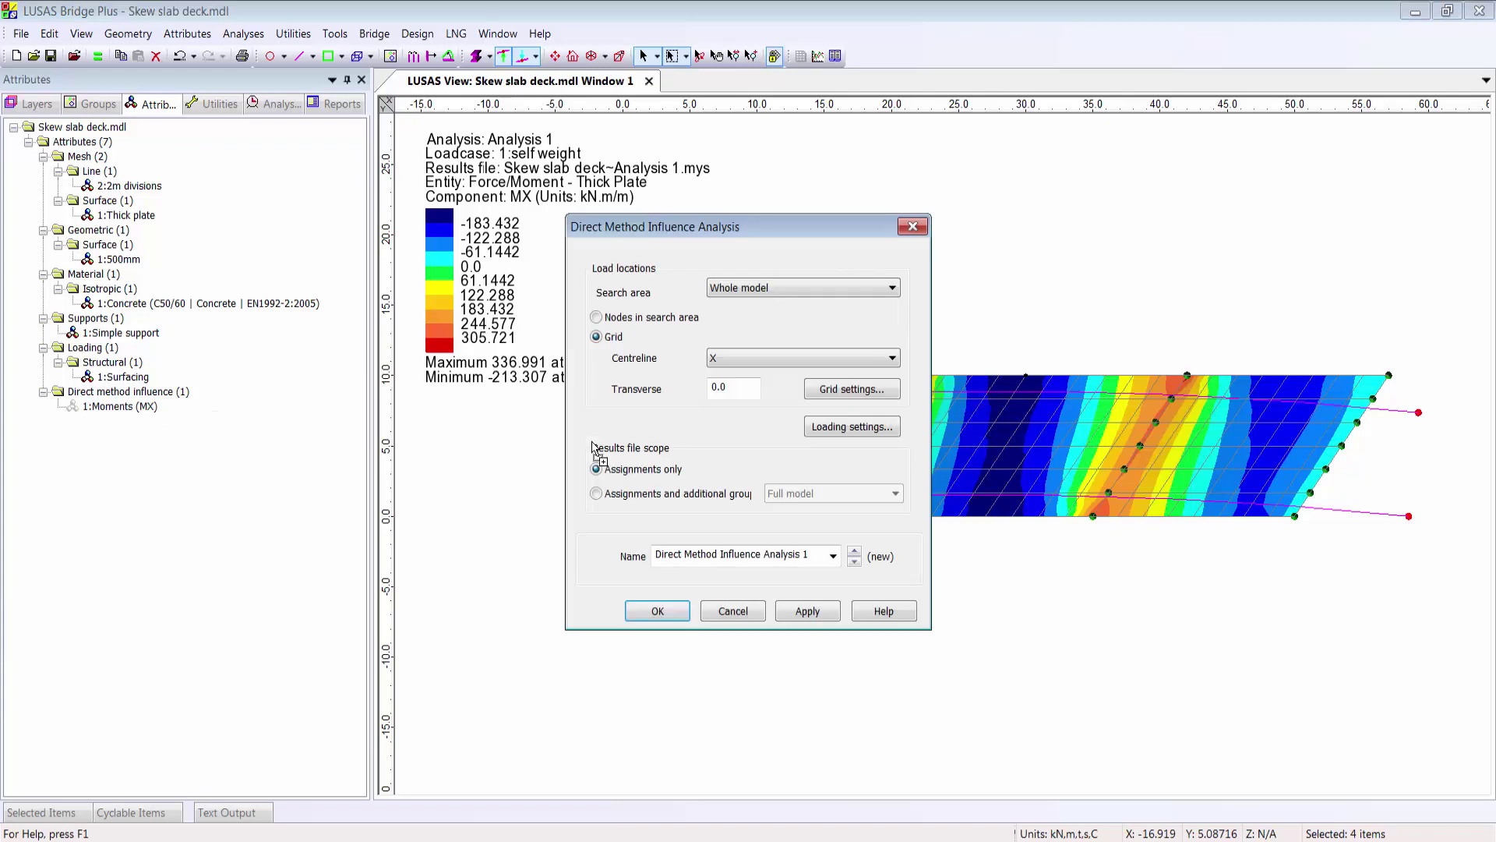
left_click(597, 317)
left_click(657, 611)
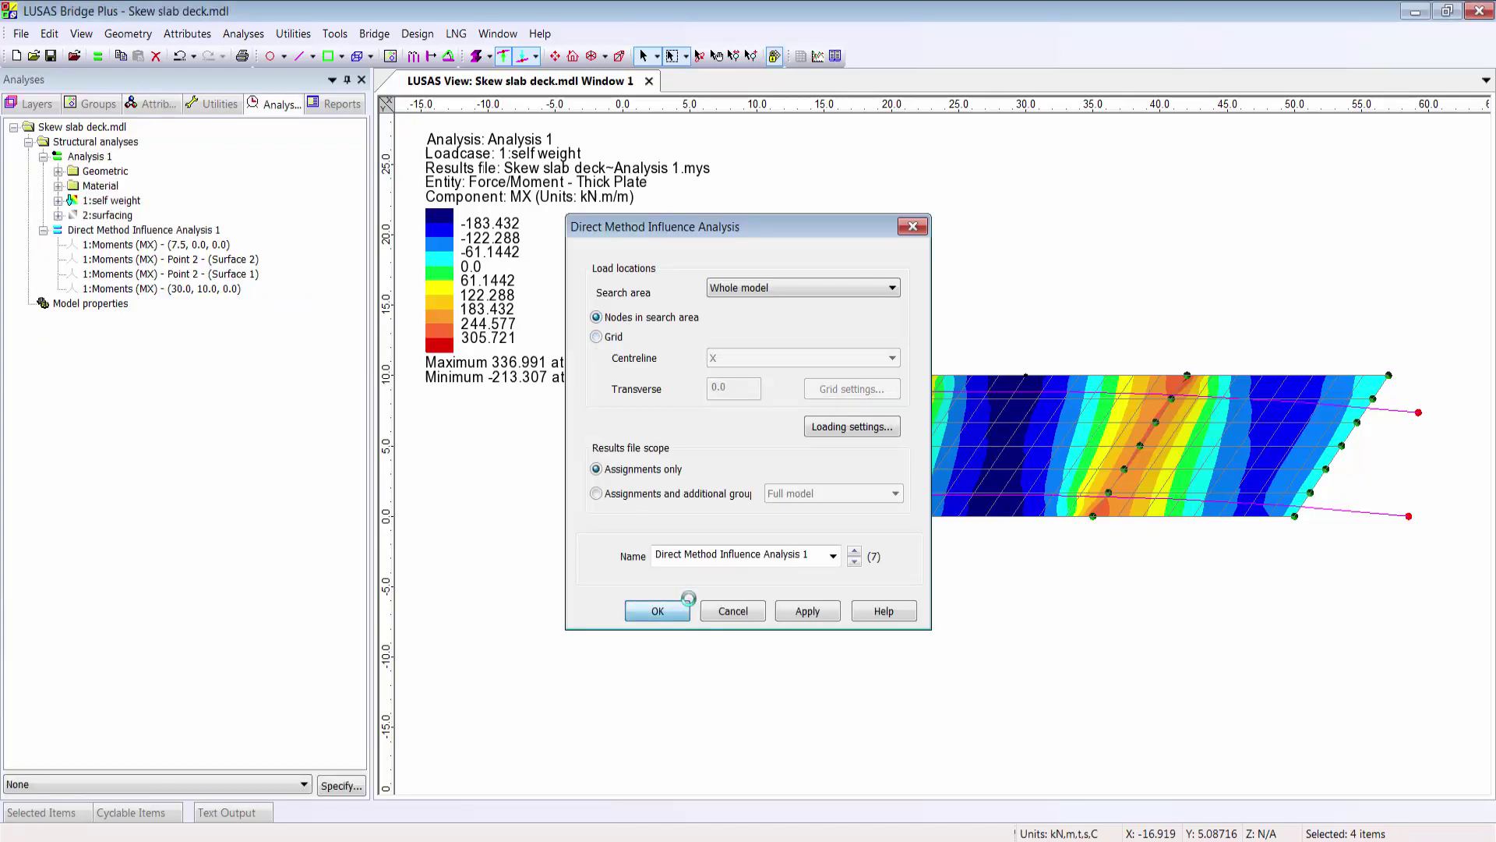
left_click(761, 611)
Select the two curved carriageway kerb lines in a 3D view and start a Vehicle Load Optimisation.
middle_click_drag(762, 610, 814, 461)
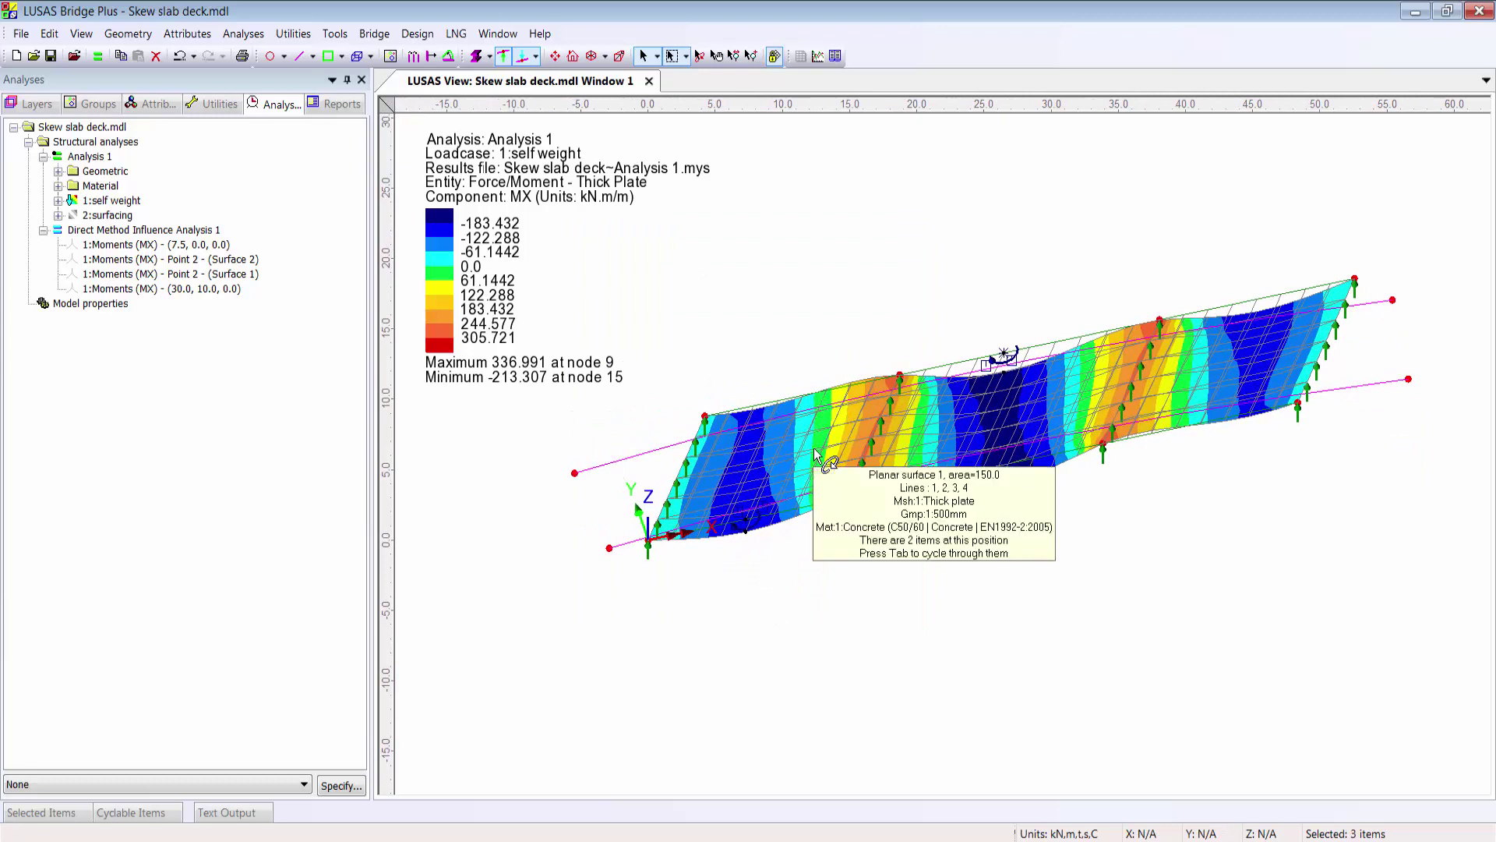
left_click(1395, 385)
left_click(1374, 304, "shift")
left_click(243, 34)
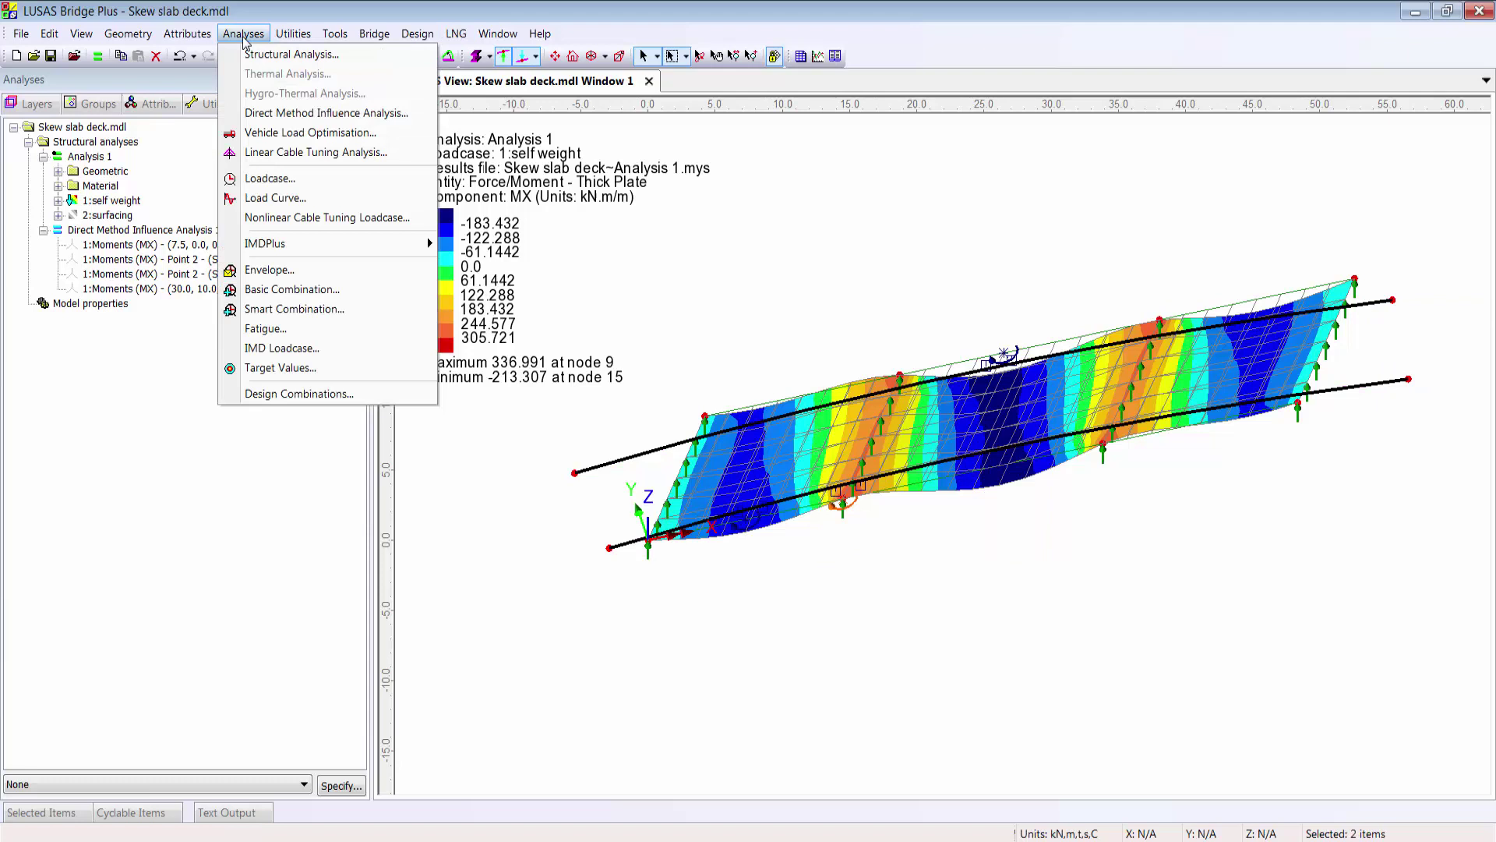
left_click(271, 134)
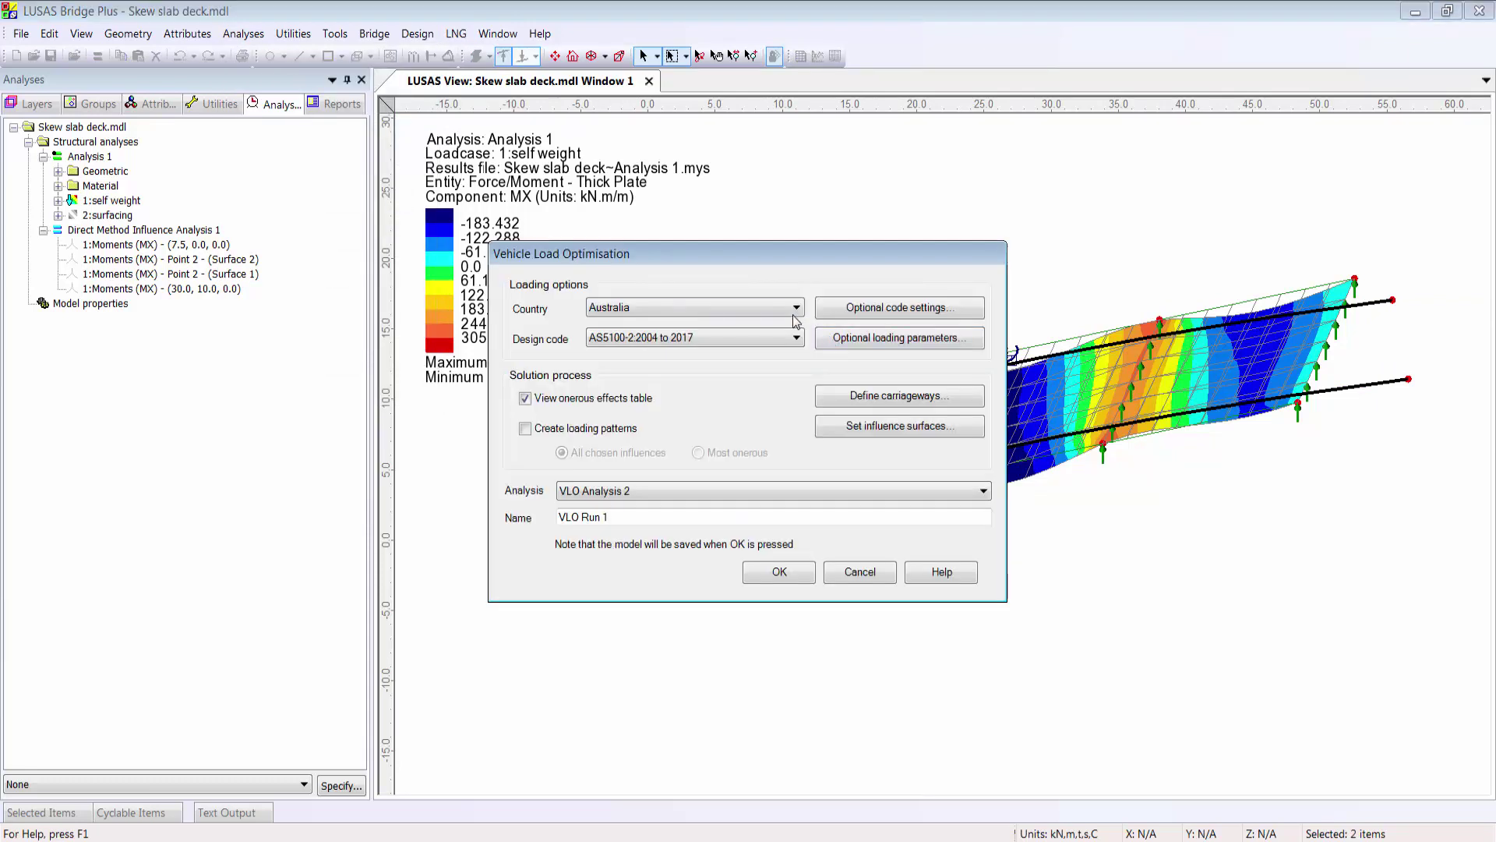
Try Denmark and Sweden as the loading country and list the design codes available for Sweden.
left_click(796, 308)
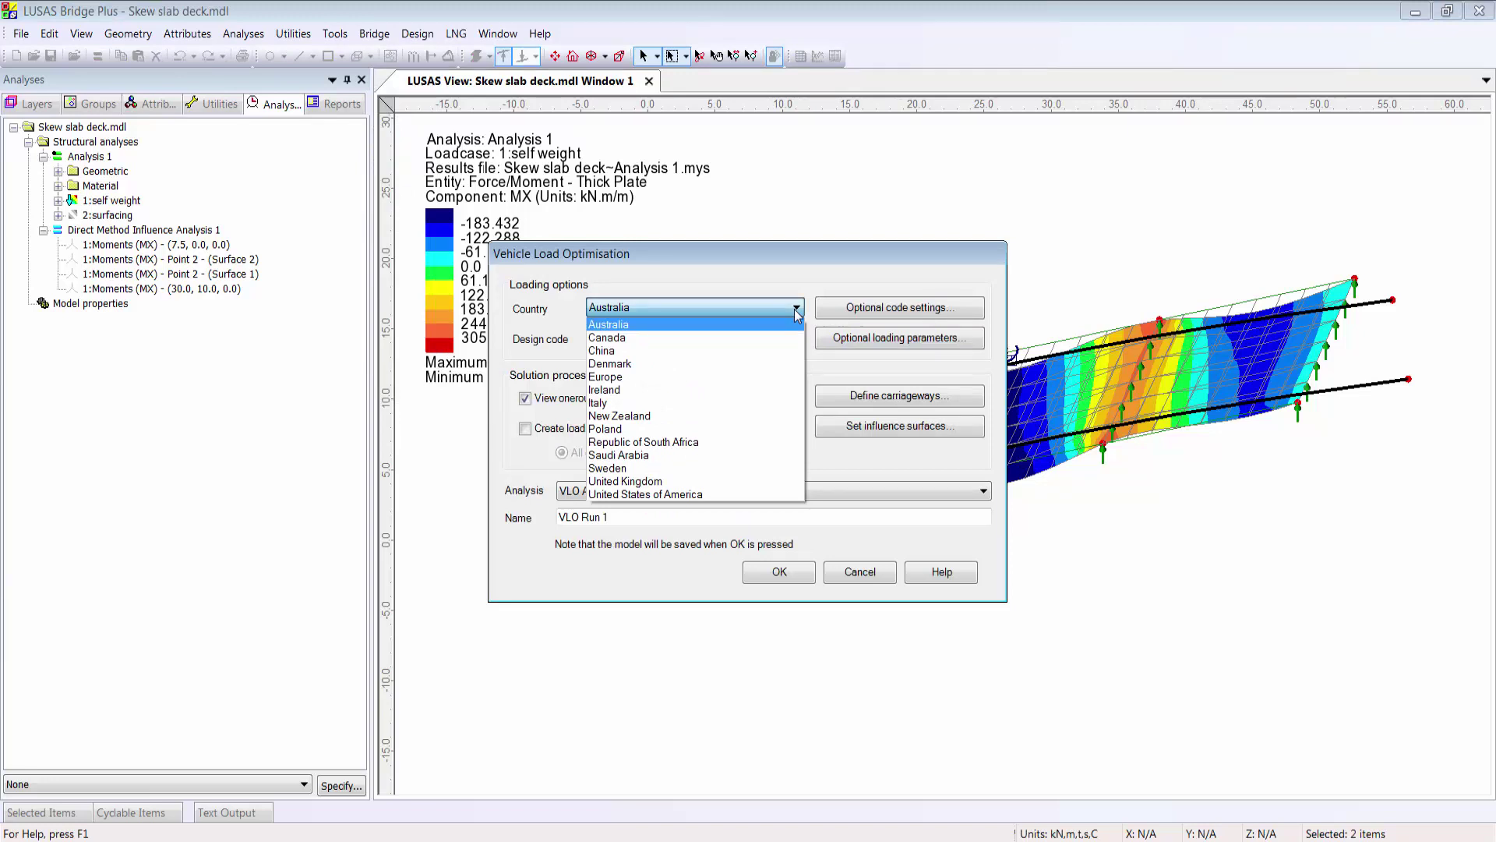
left_click(769, 364)
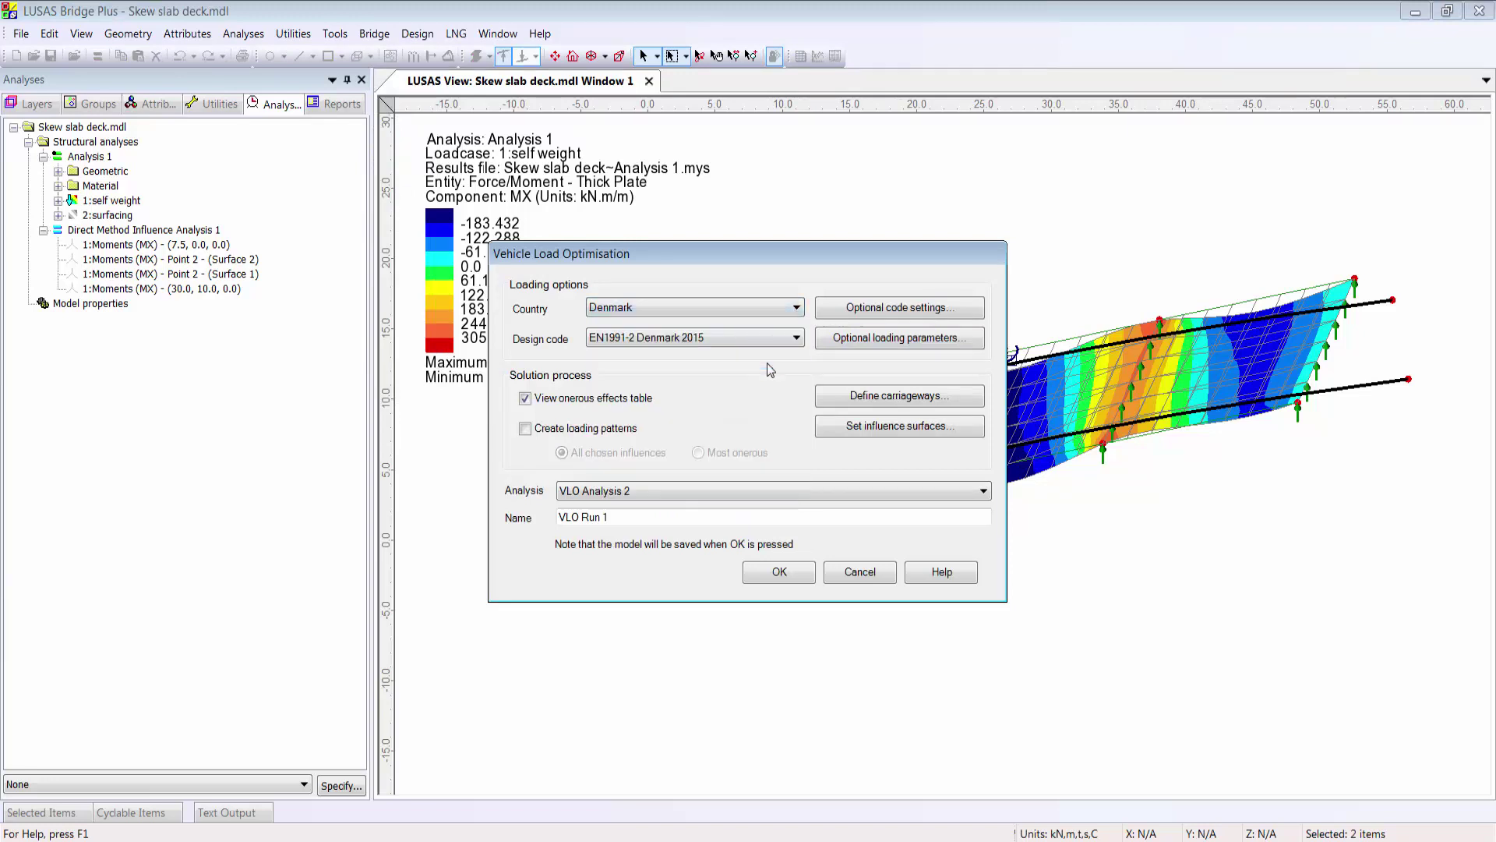
left_click(775, 308)
left_click(744, 466)
left_click(741, 338)
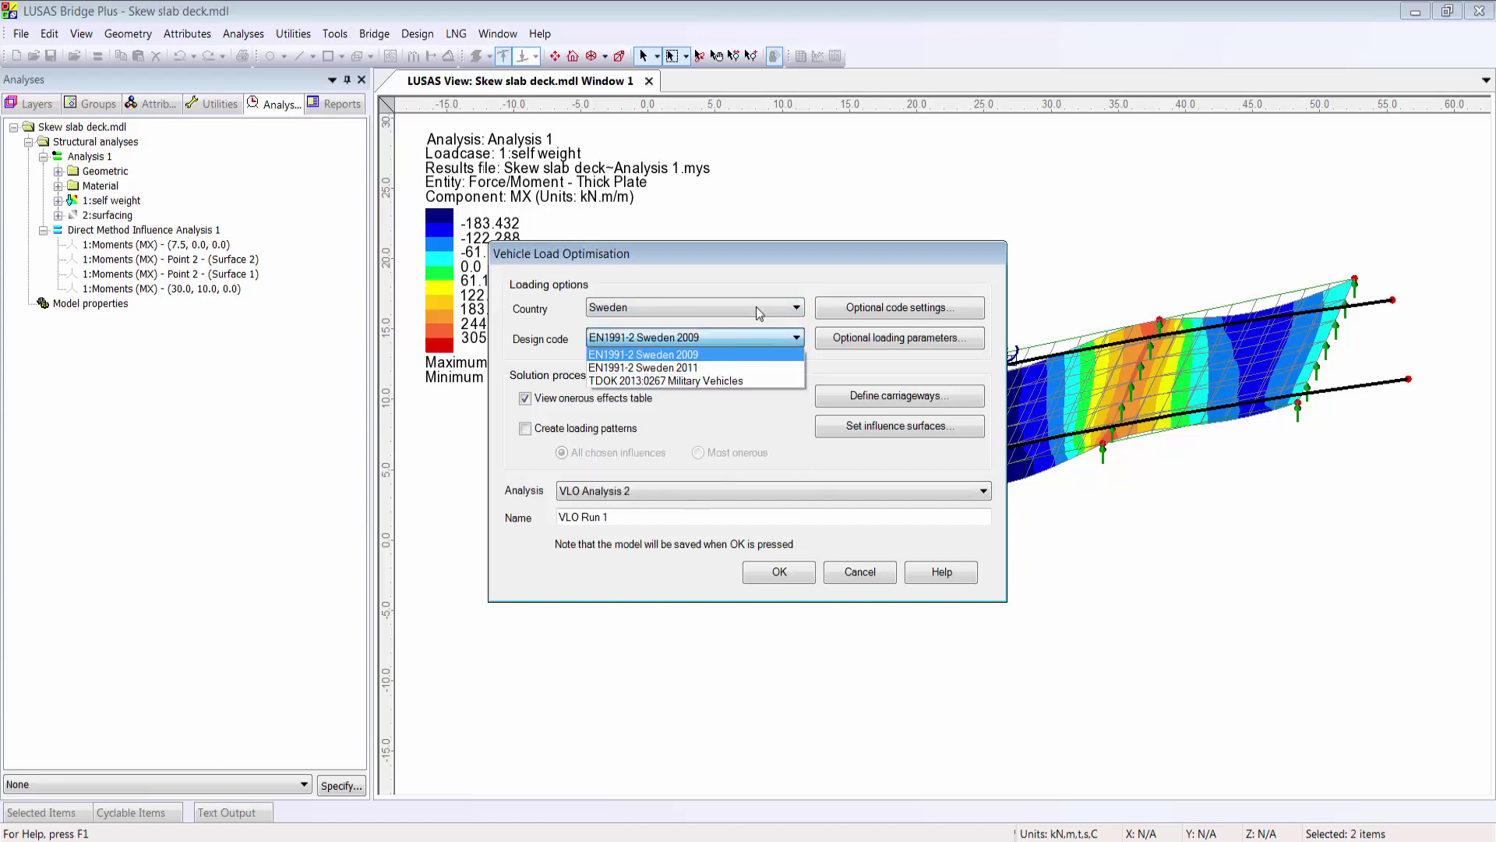
Set the vehicle loading country to United Kingdom and the design code to EN1991-2 UK 2009.
left_click(760, 310)
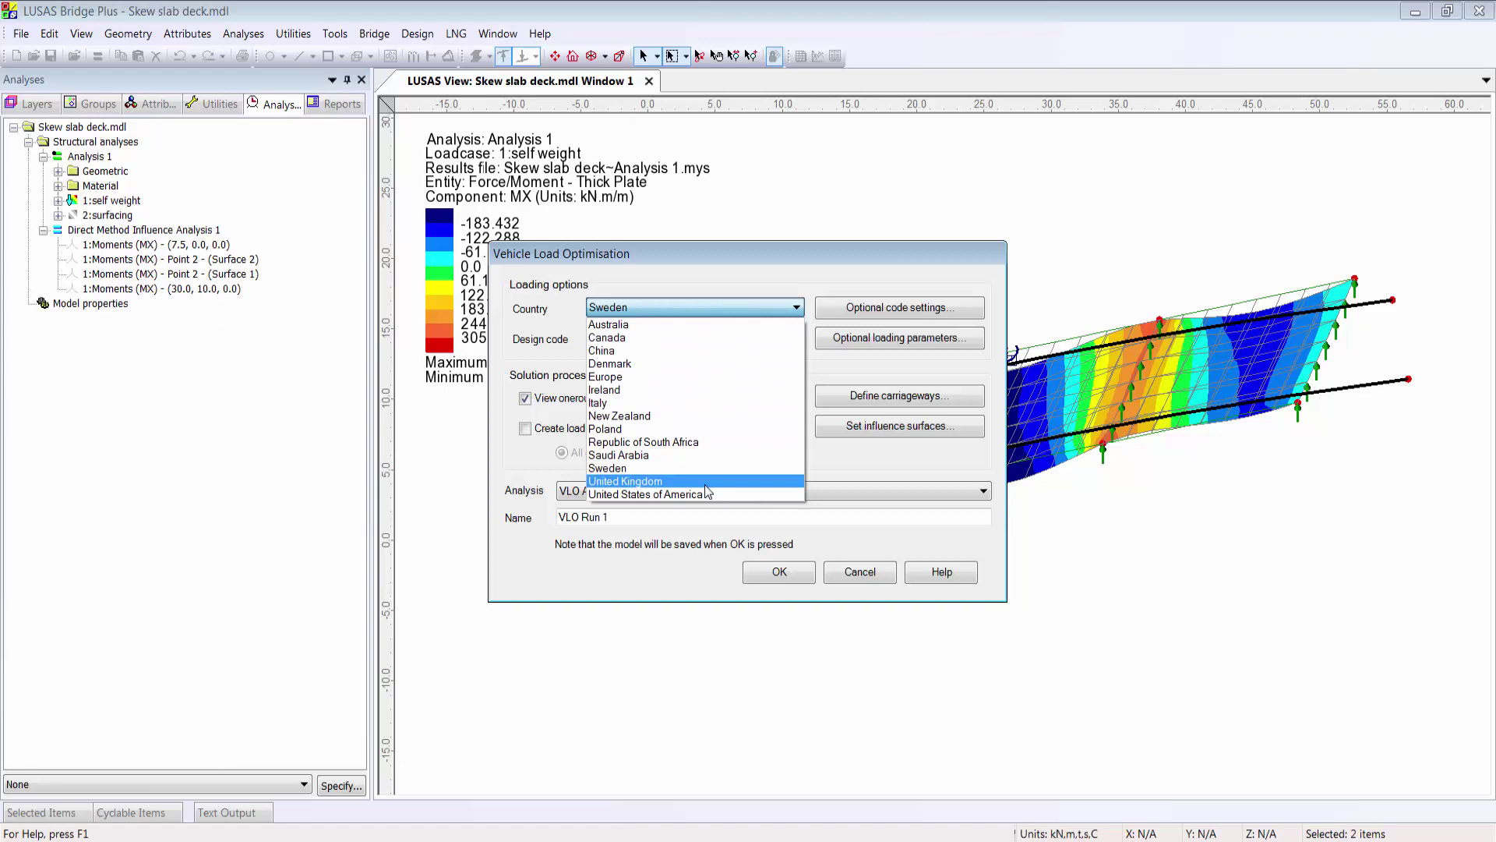
left_click(740, 481)
left_click(740, 340)
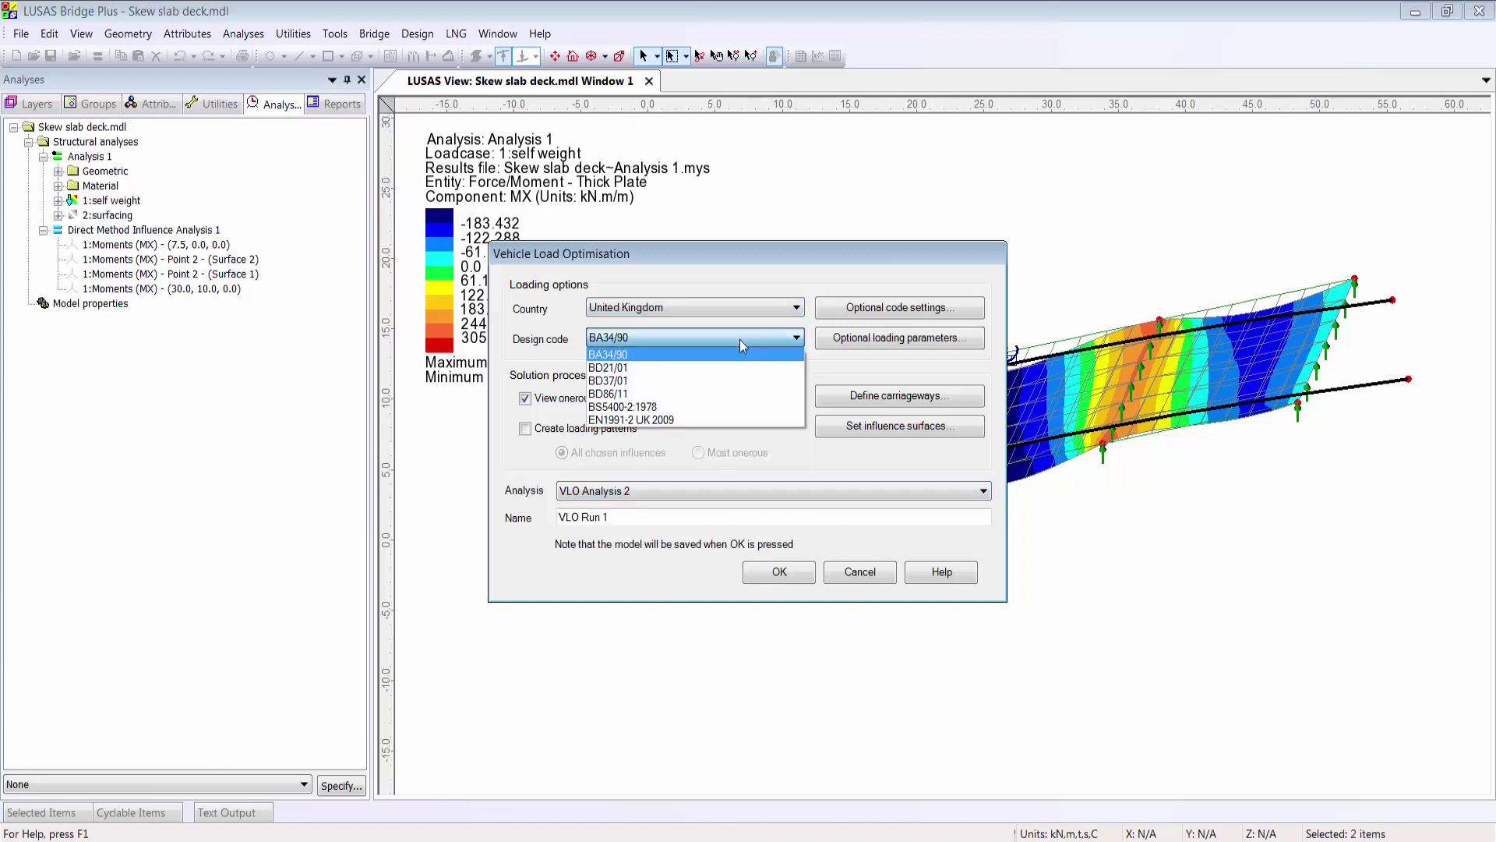
left_click(718, 422)
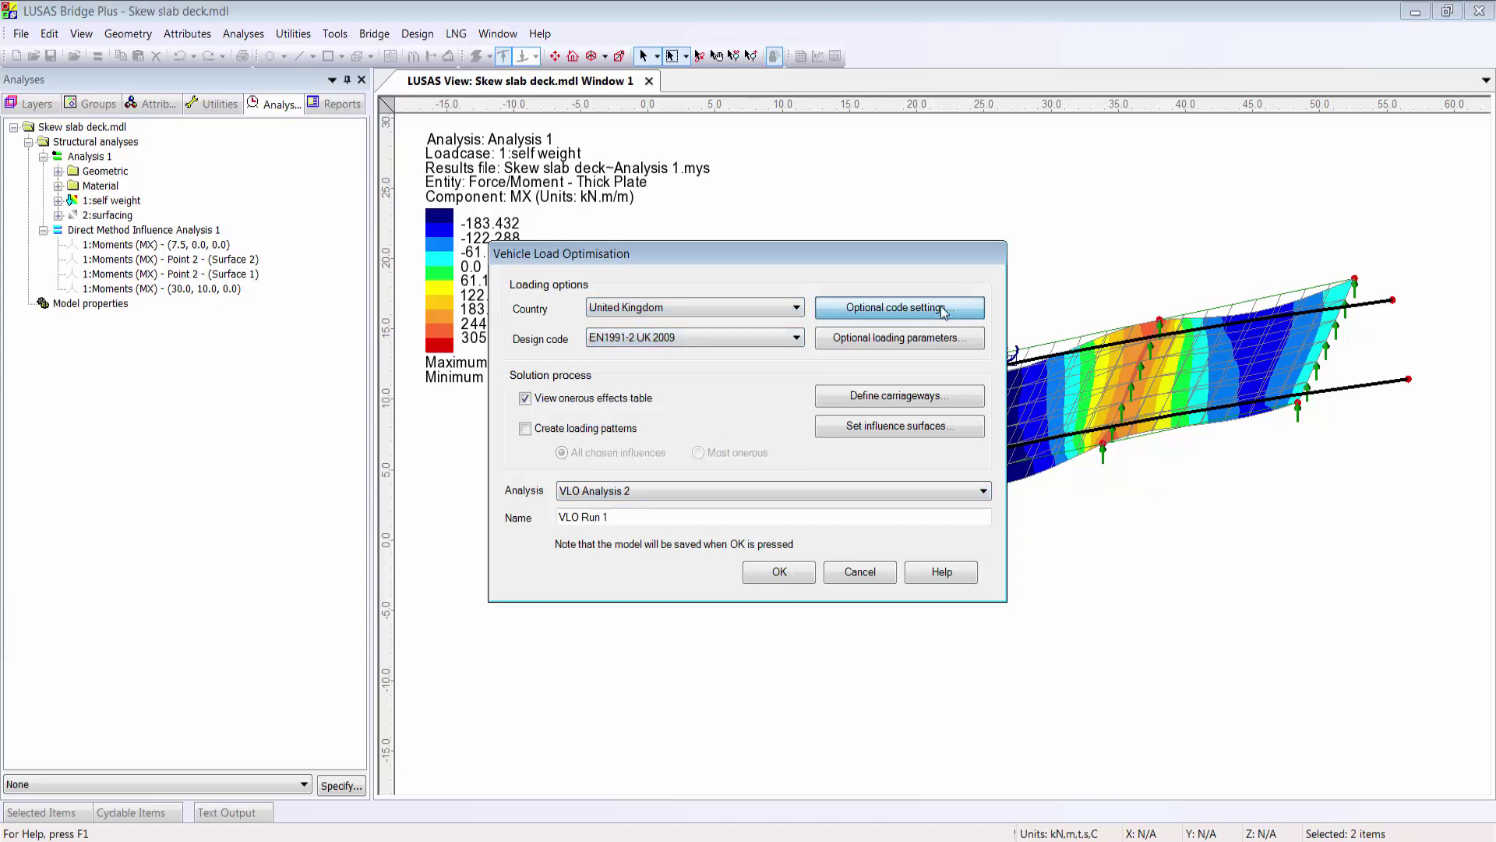
Exclude the combination and frequent representative values in the code settings, and use vehicle SV100 instead of SV80.
left_click(881, 309)
left_click(584, 334)
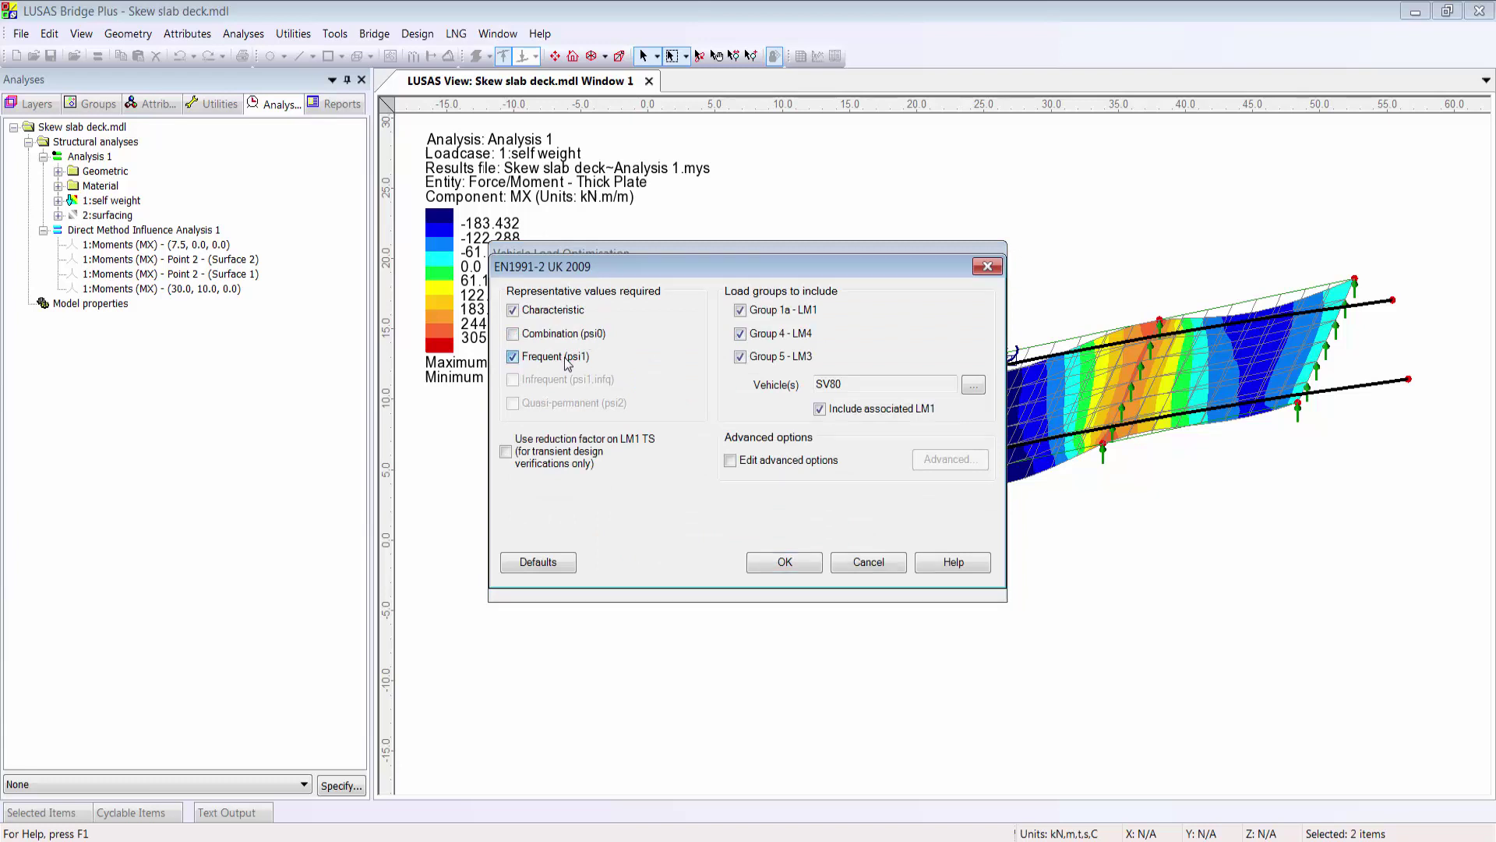
left_click(580, 356)
left_click(972, 386)
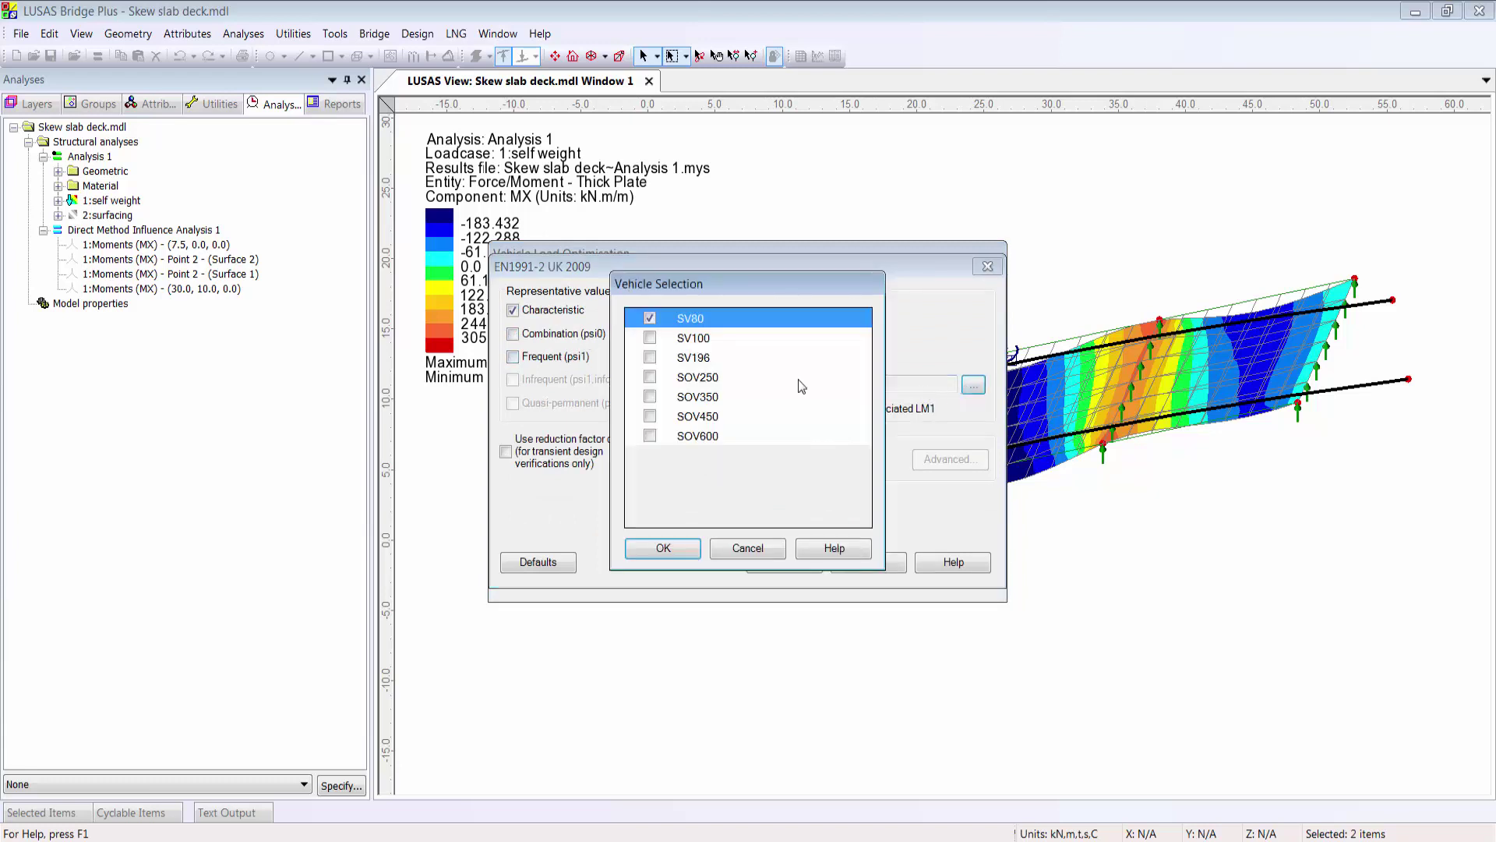
left_click(650, 338)
left_click(651, 318)
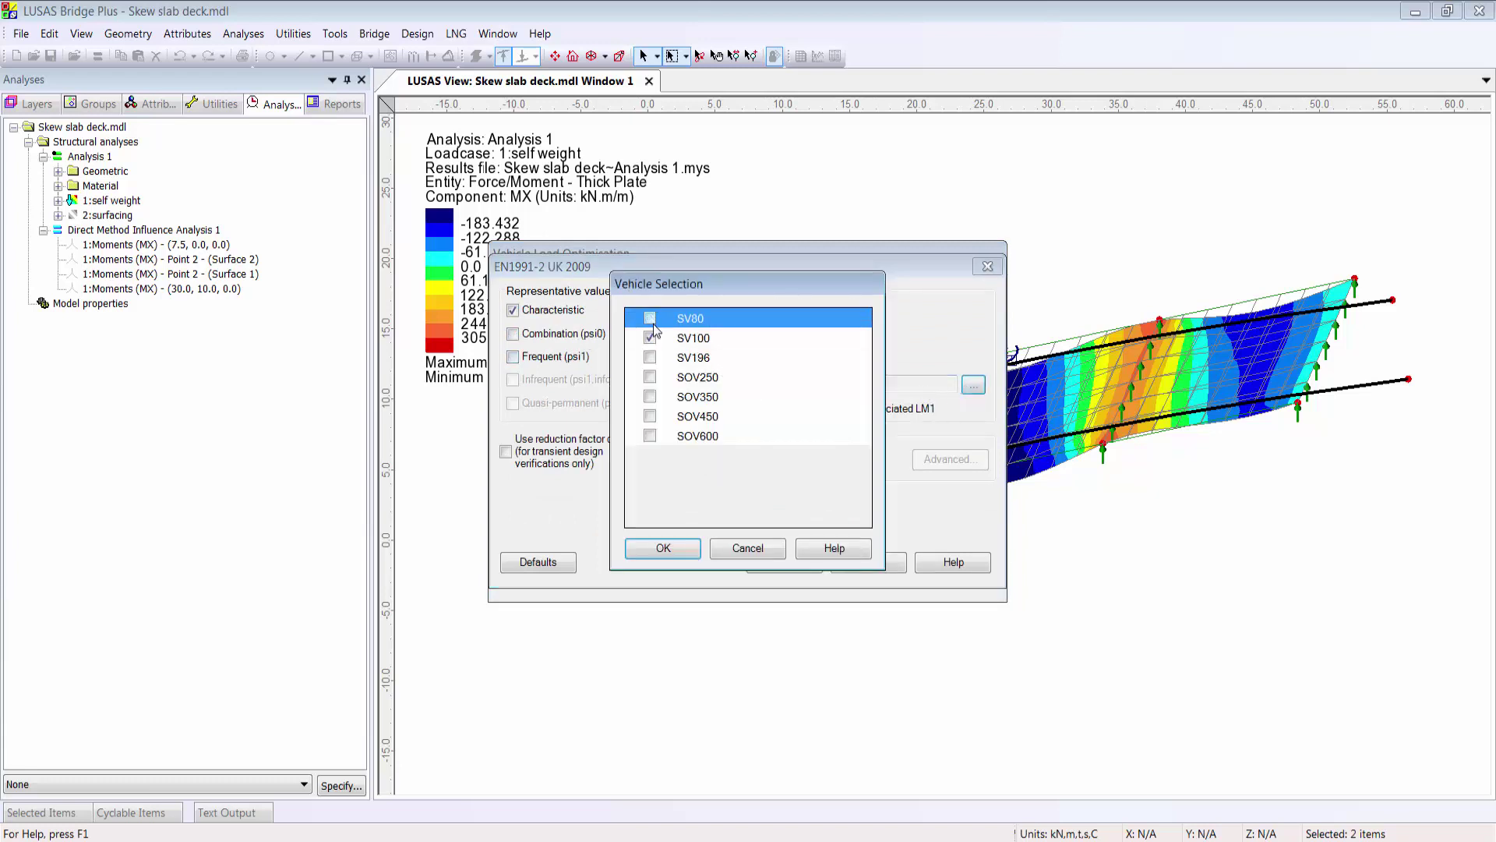
left_click(663, 548)
left_click(776, 562)
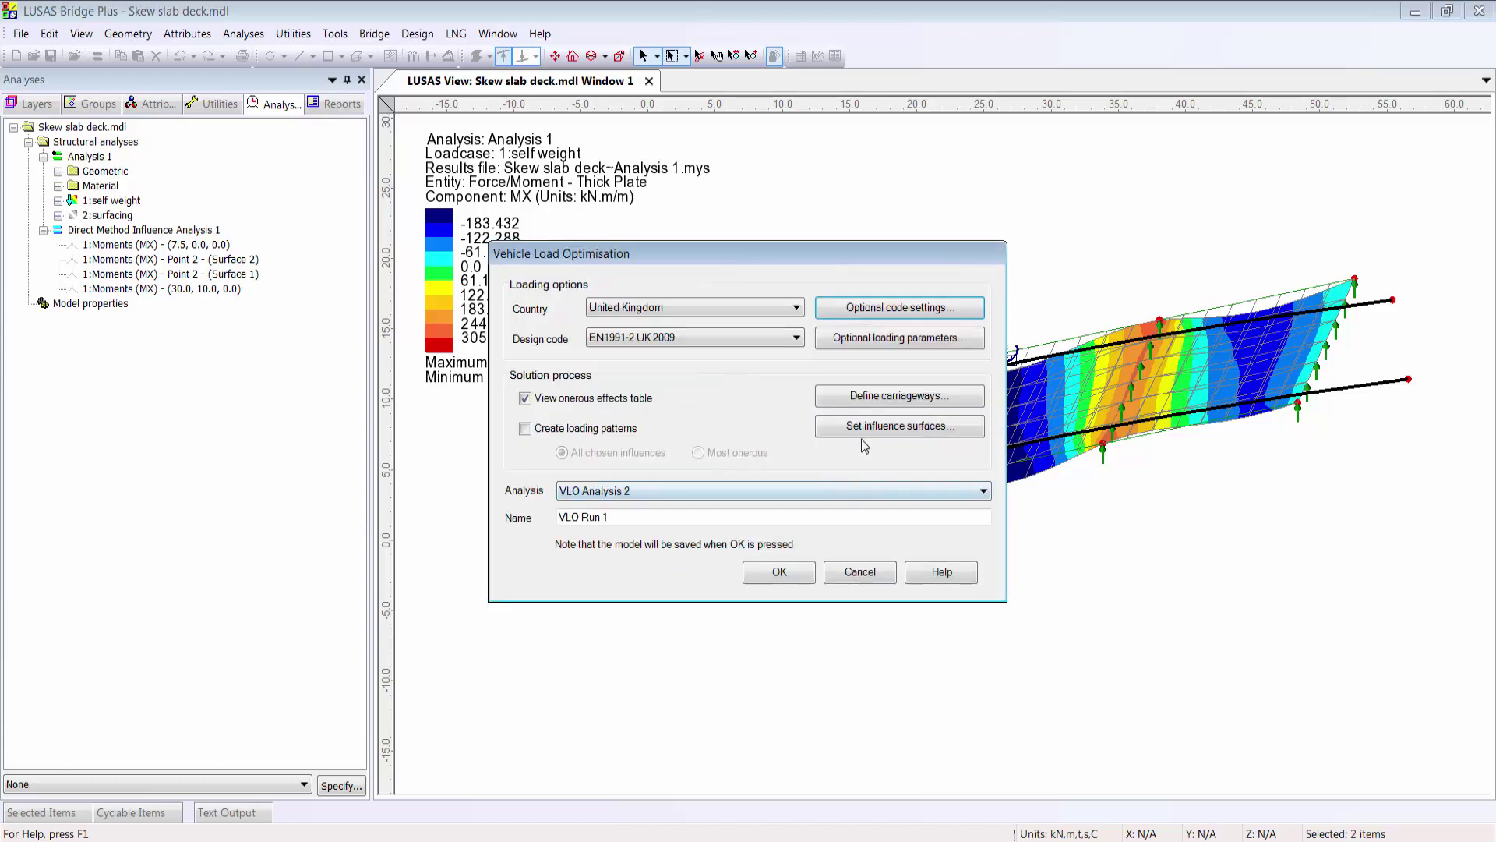
Define the carriageway using the selected kerb lines, and add all available Moments influences to the list for analysis.
left_click(897, 395)
left_click(668, 528)
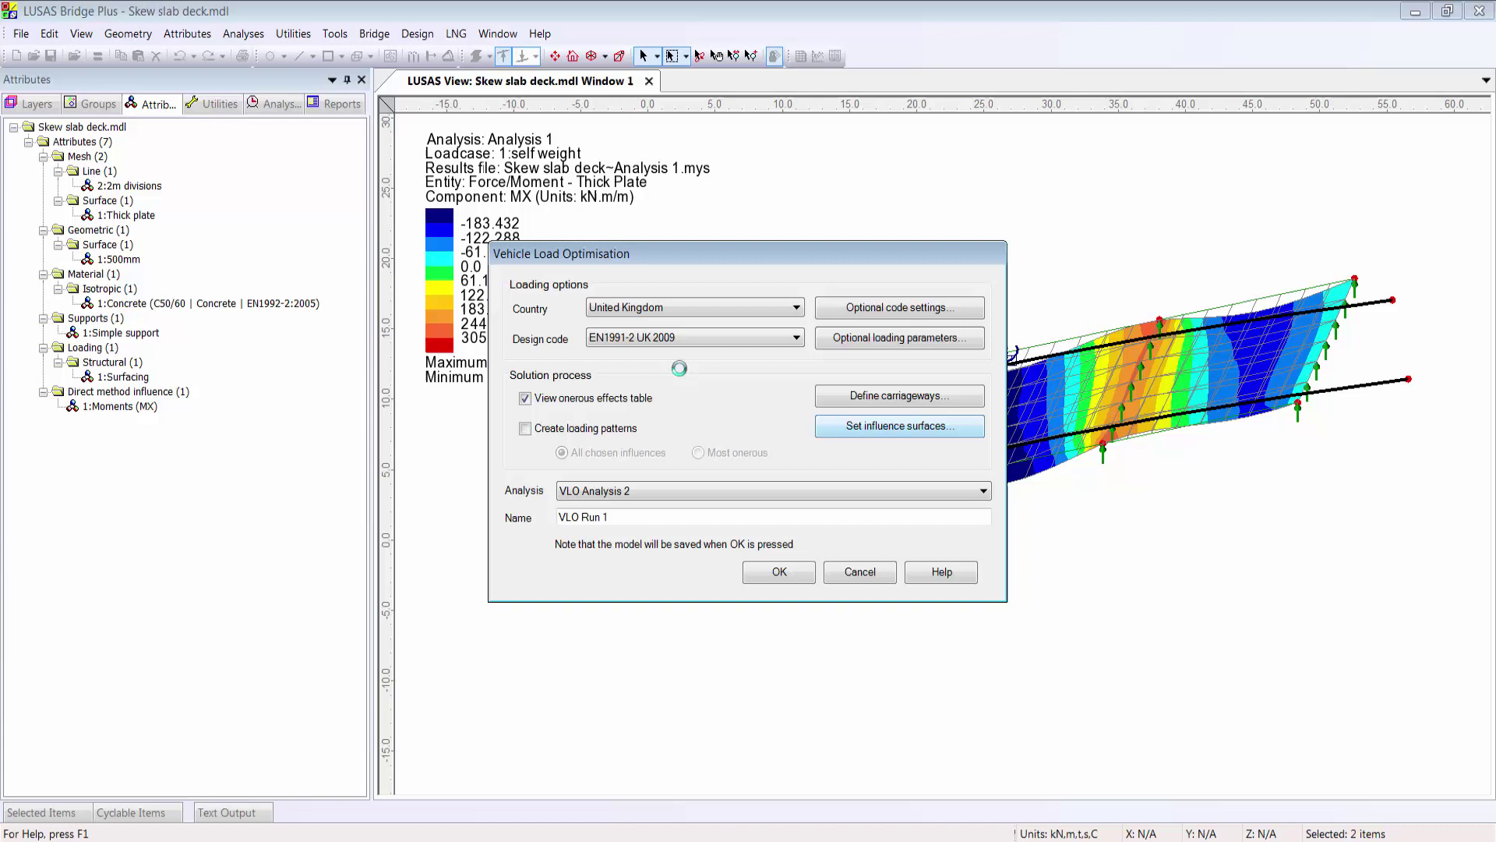
left_click(879, 427)
left_click(573, 331, "shift")
left_click(668, 360)
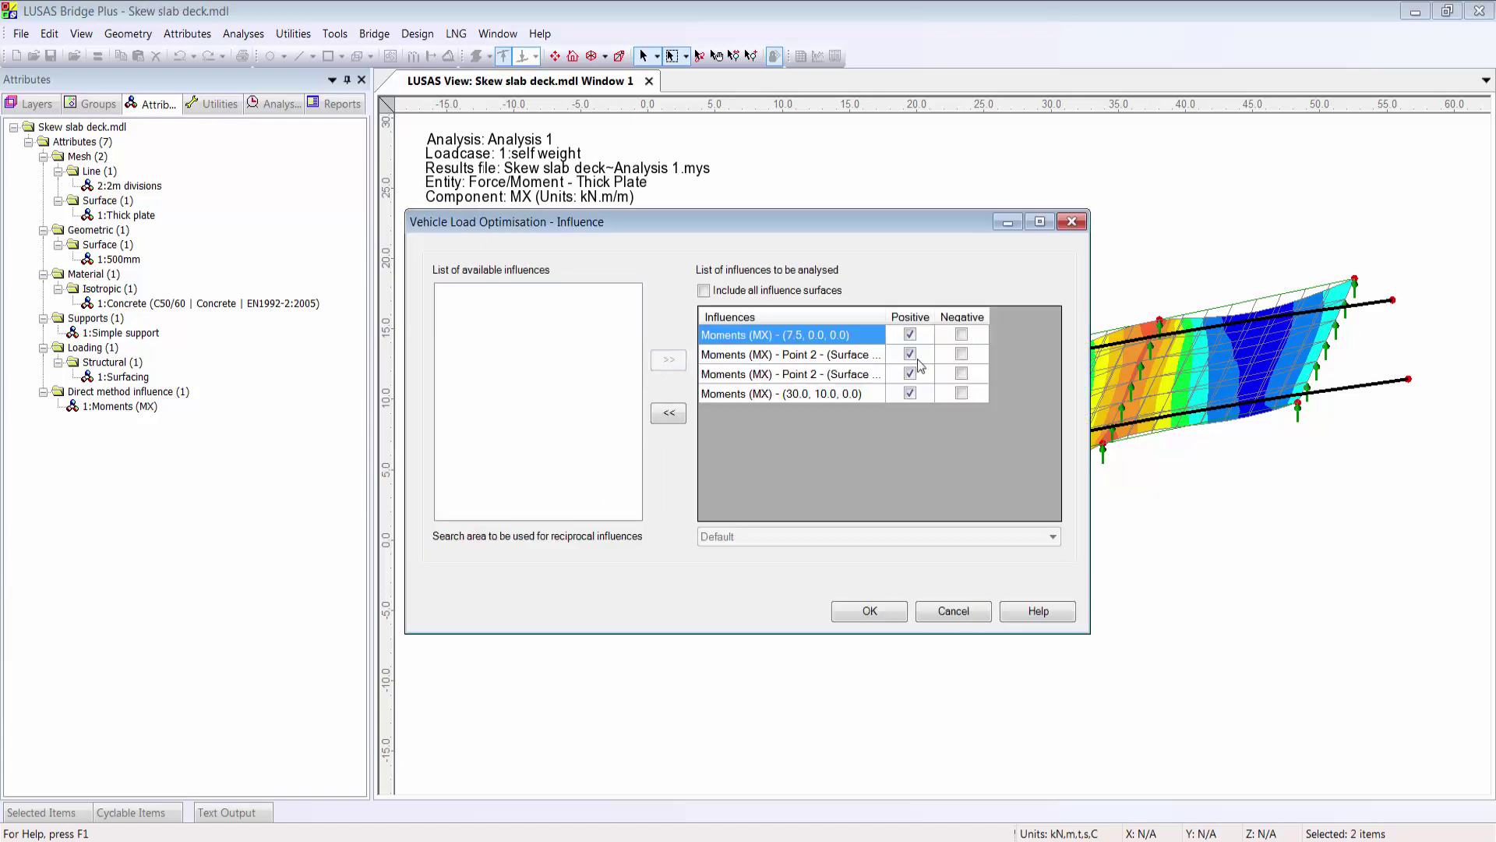
Analyse the Moments influences at (7.5, 0.0, 0.0) and (30.0, 10.0, 0.0) for negative effects only.
left_click(909, 334)
left_click(961, 335)
left_click(909, 392)
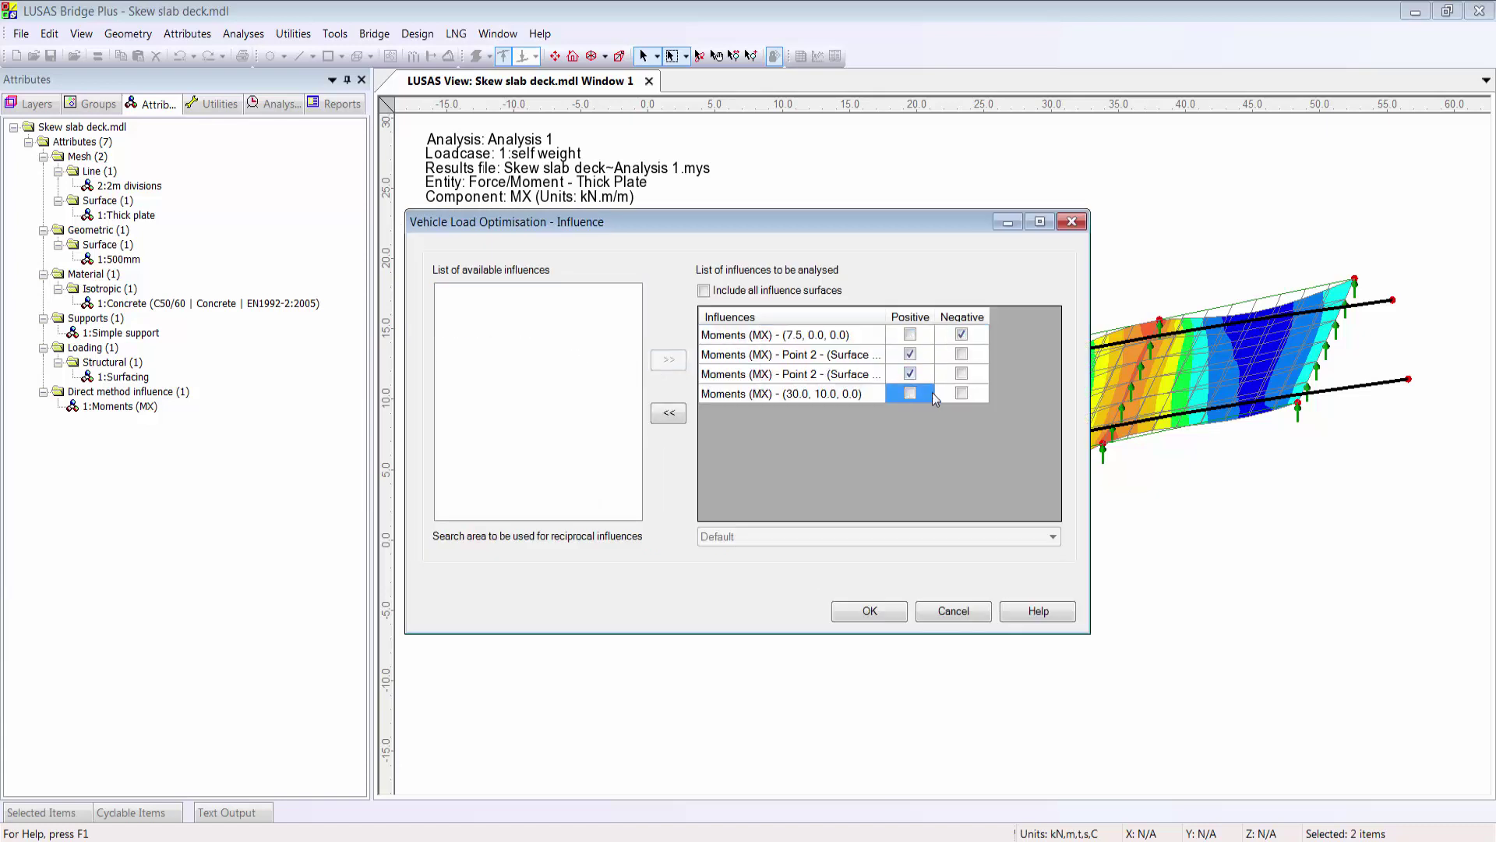
left_click(964, 394)
left_click(888, 611)
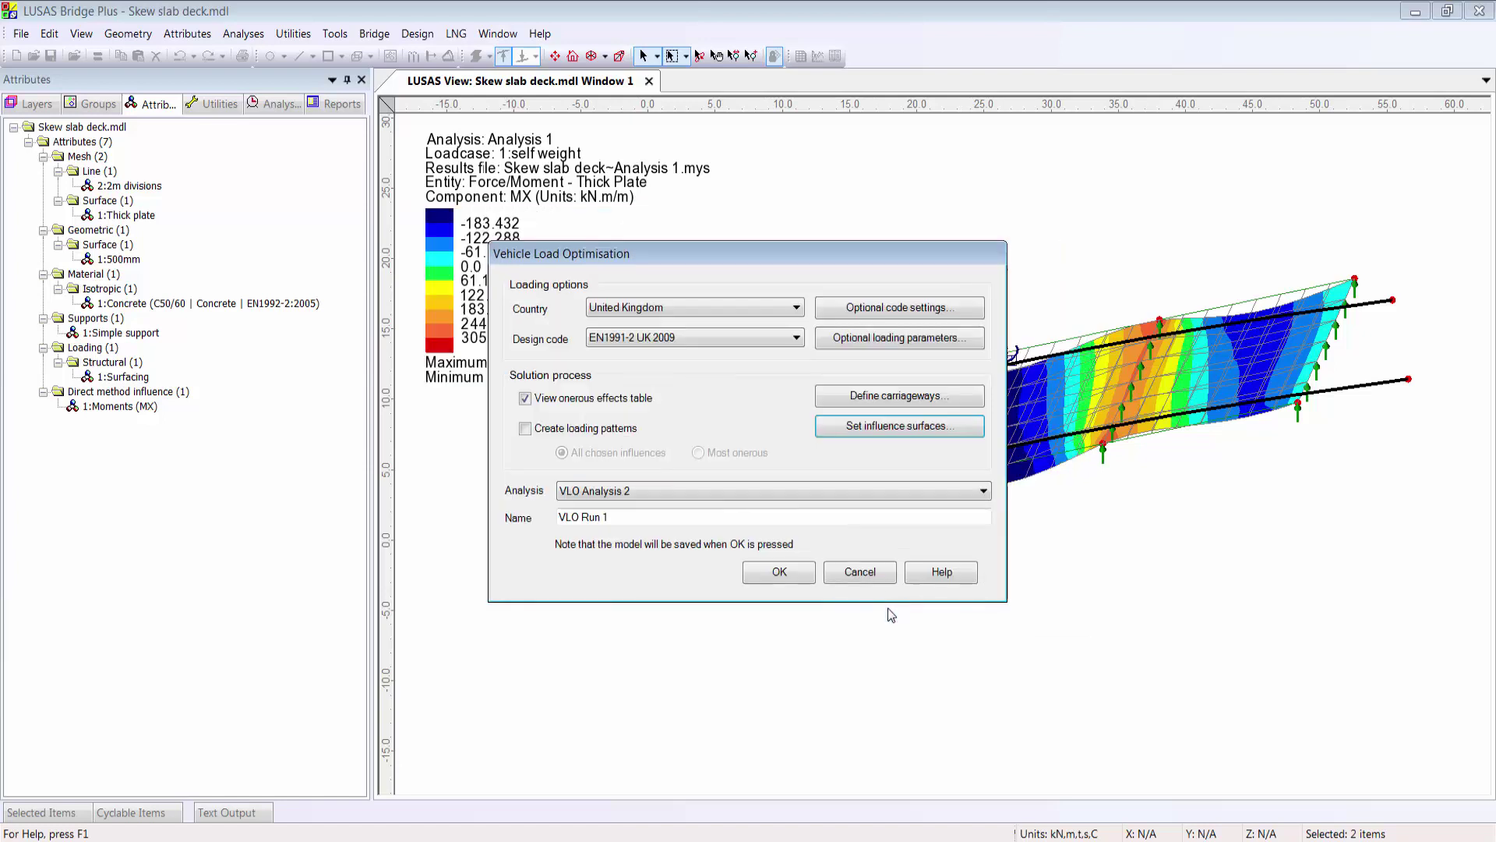
Run the optimisation as VLO Run 1, creating loading patterns for all chosen influences without the onerous effects table.
left_click(571, 430)
left_click(610, 397)
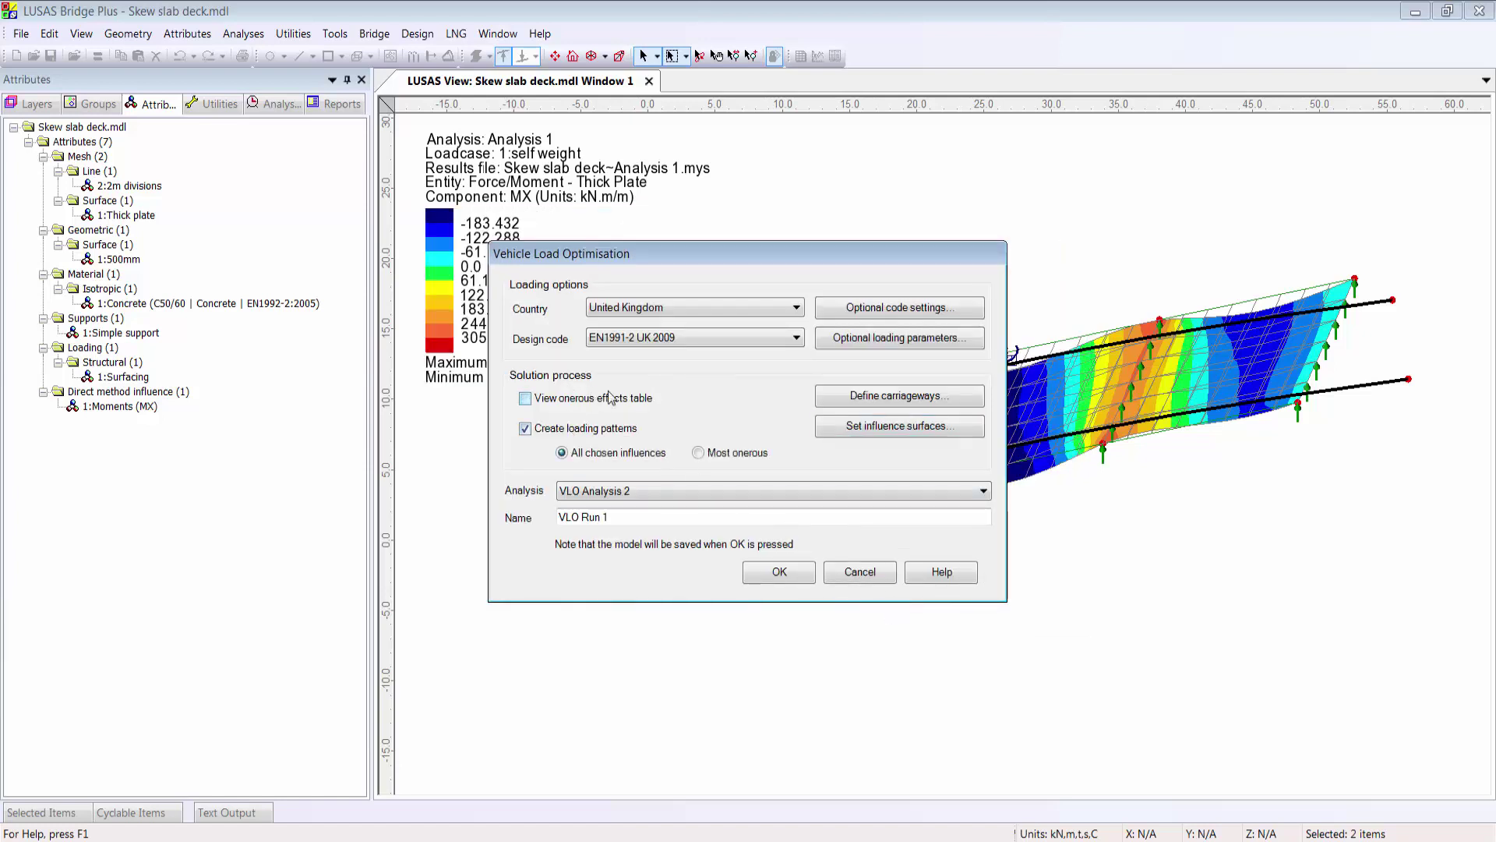
left_click(782, 573)
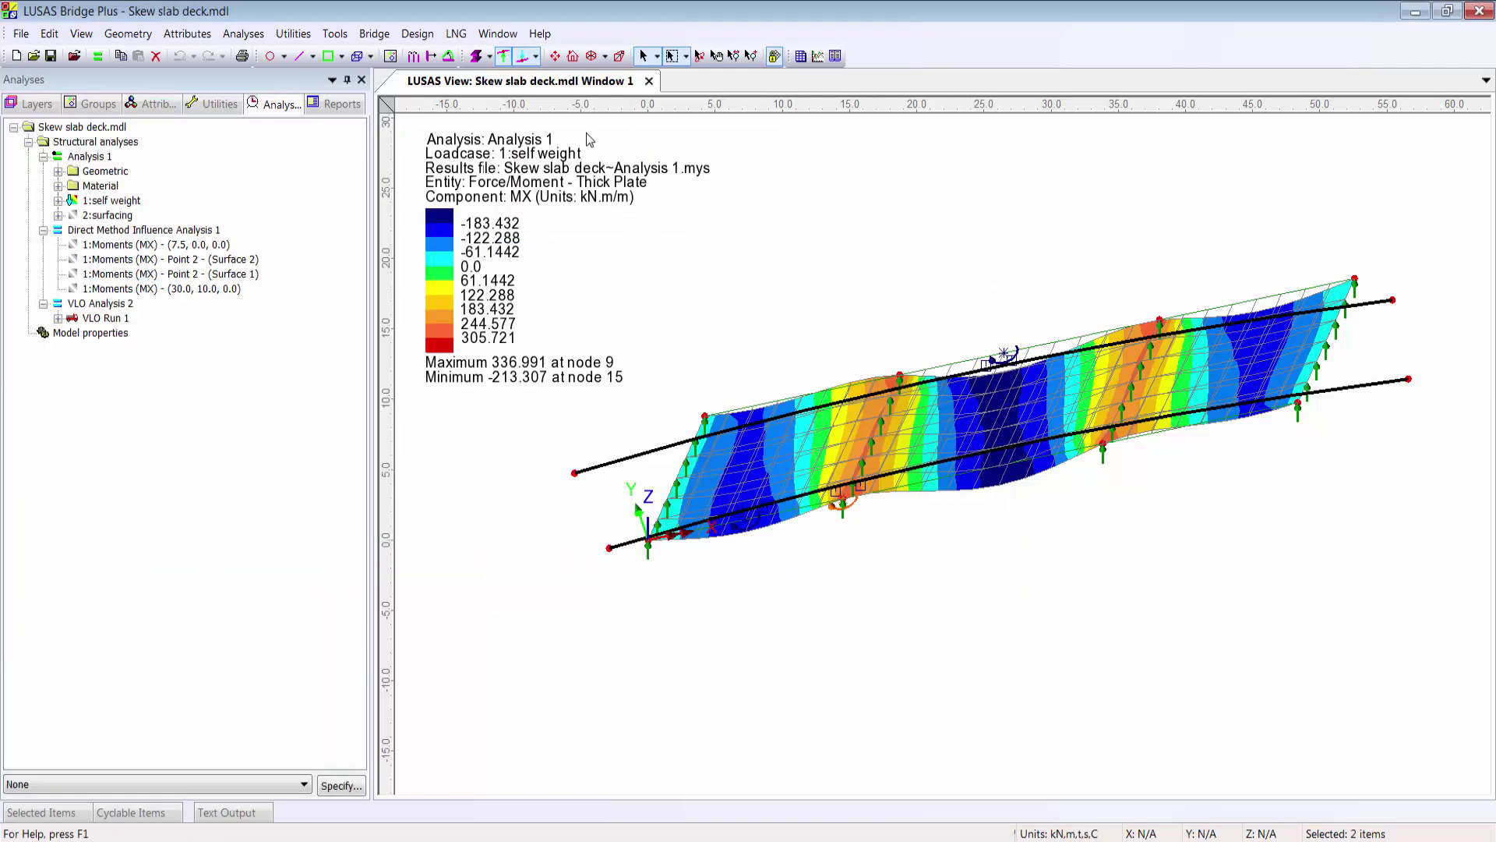
View the deck in plan and examine the optimised load patterns of loadcases 7, 8 and 9 from VLO Run 1.
left_click(573, 56)
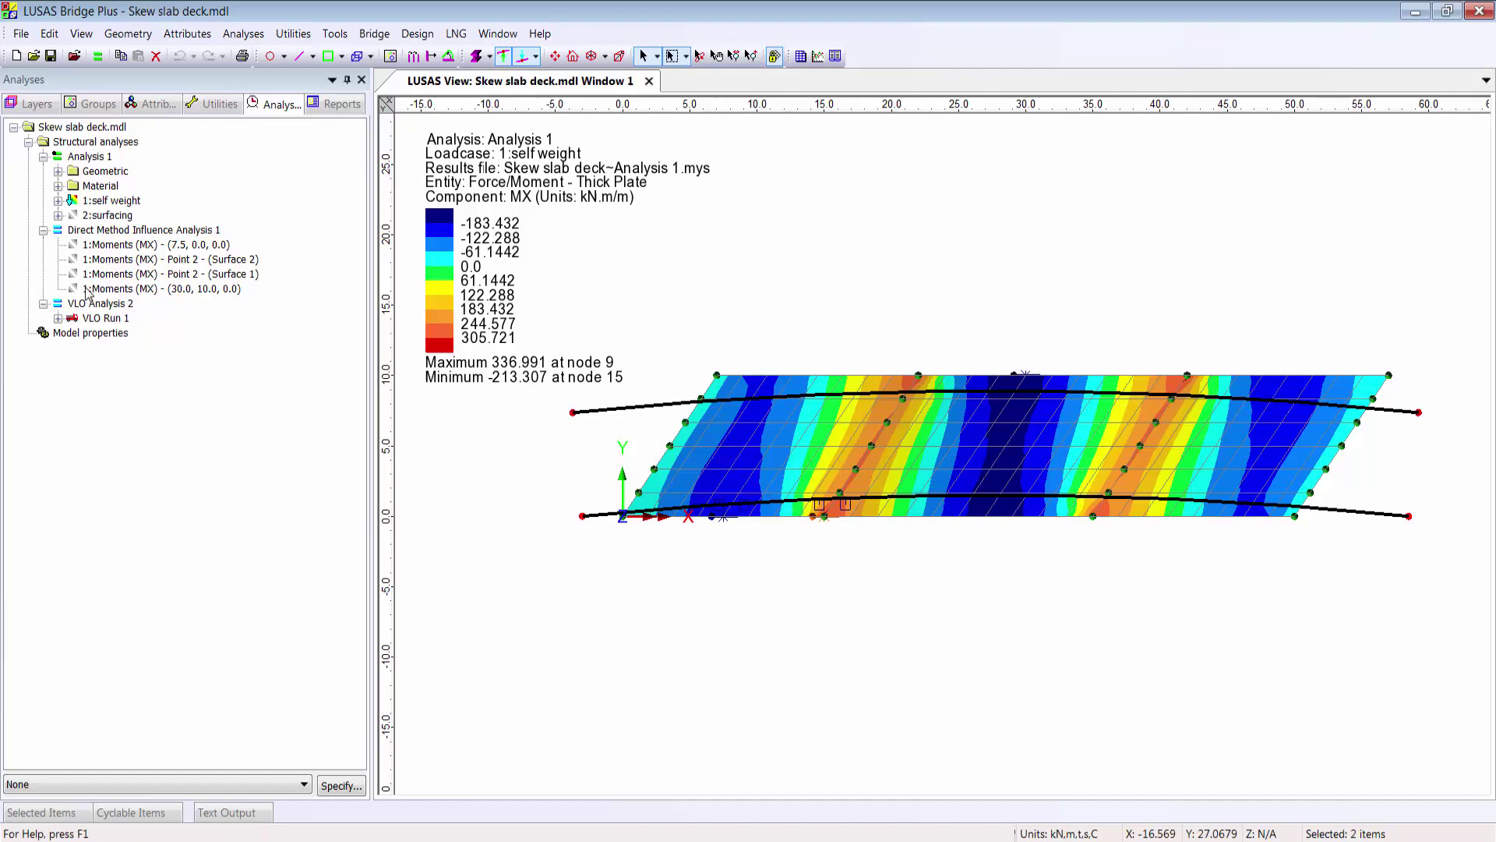
left_click(57, 318)
left_click(72, 333)
left_click(72, 377)
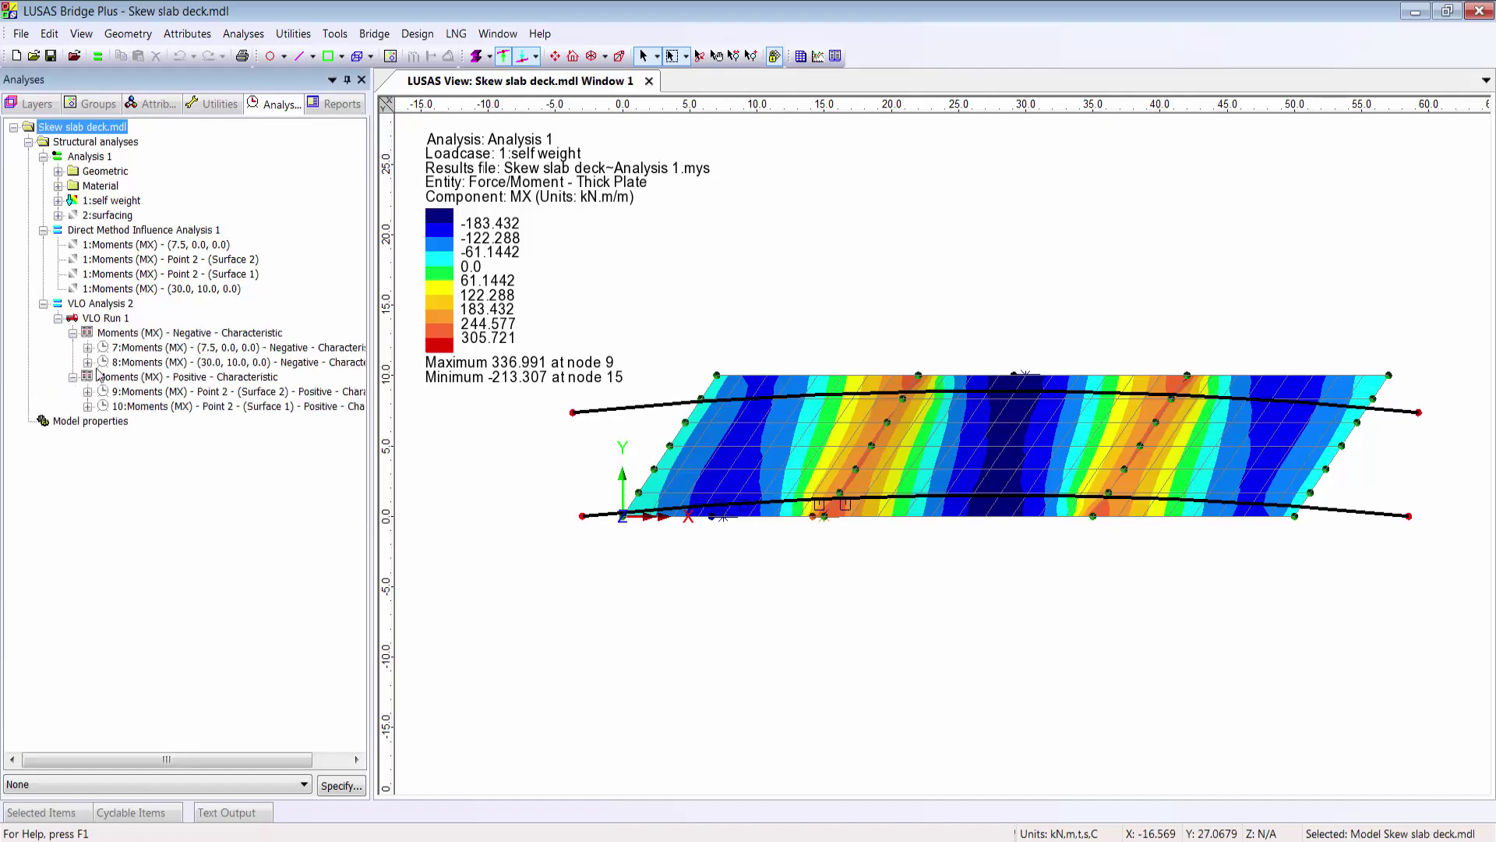
double_click(184, 349)
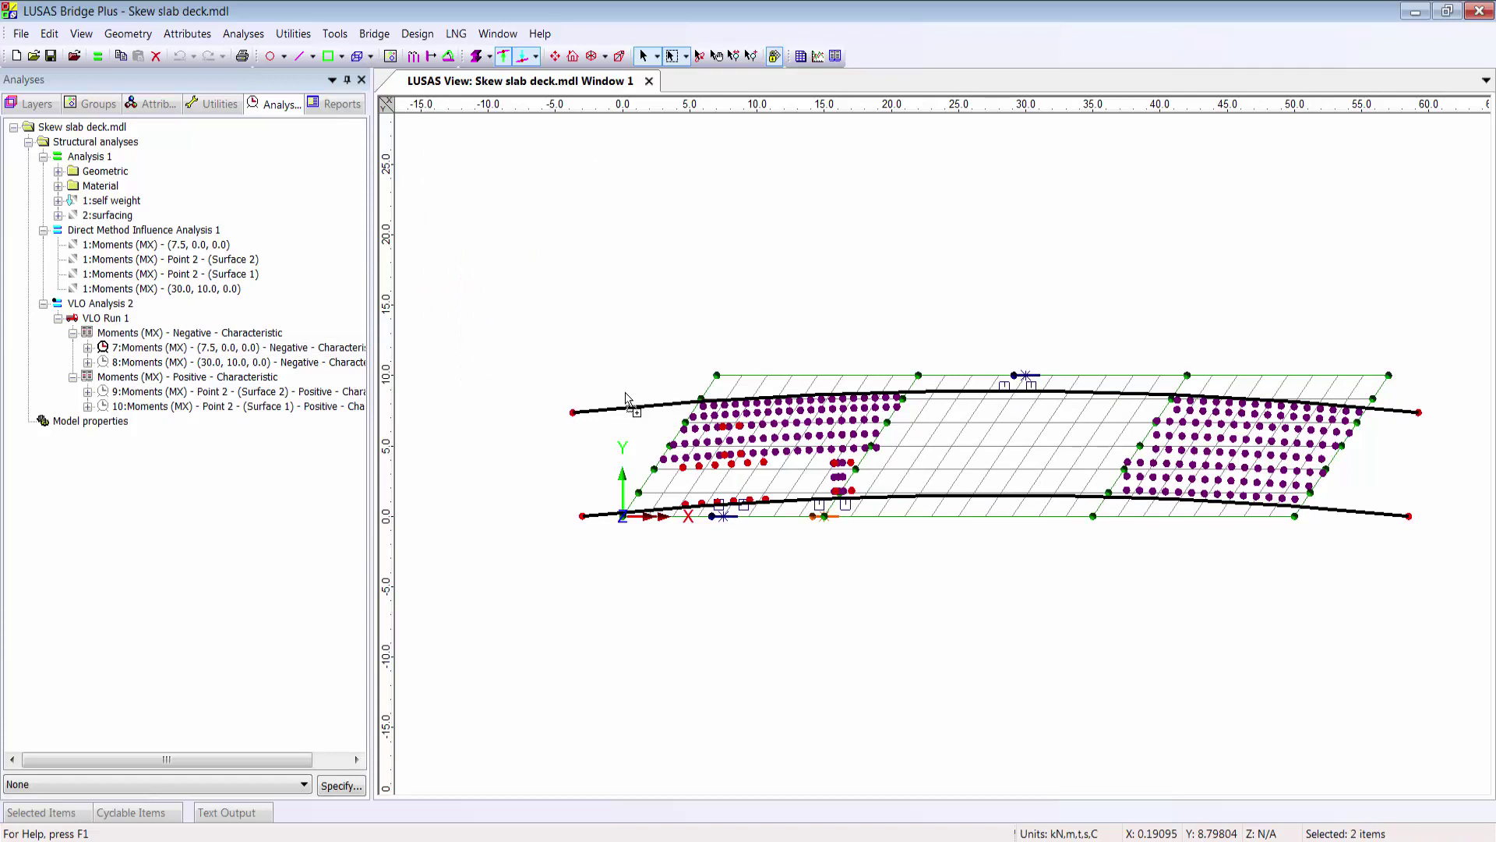
double_click(335, 363)
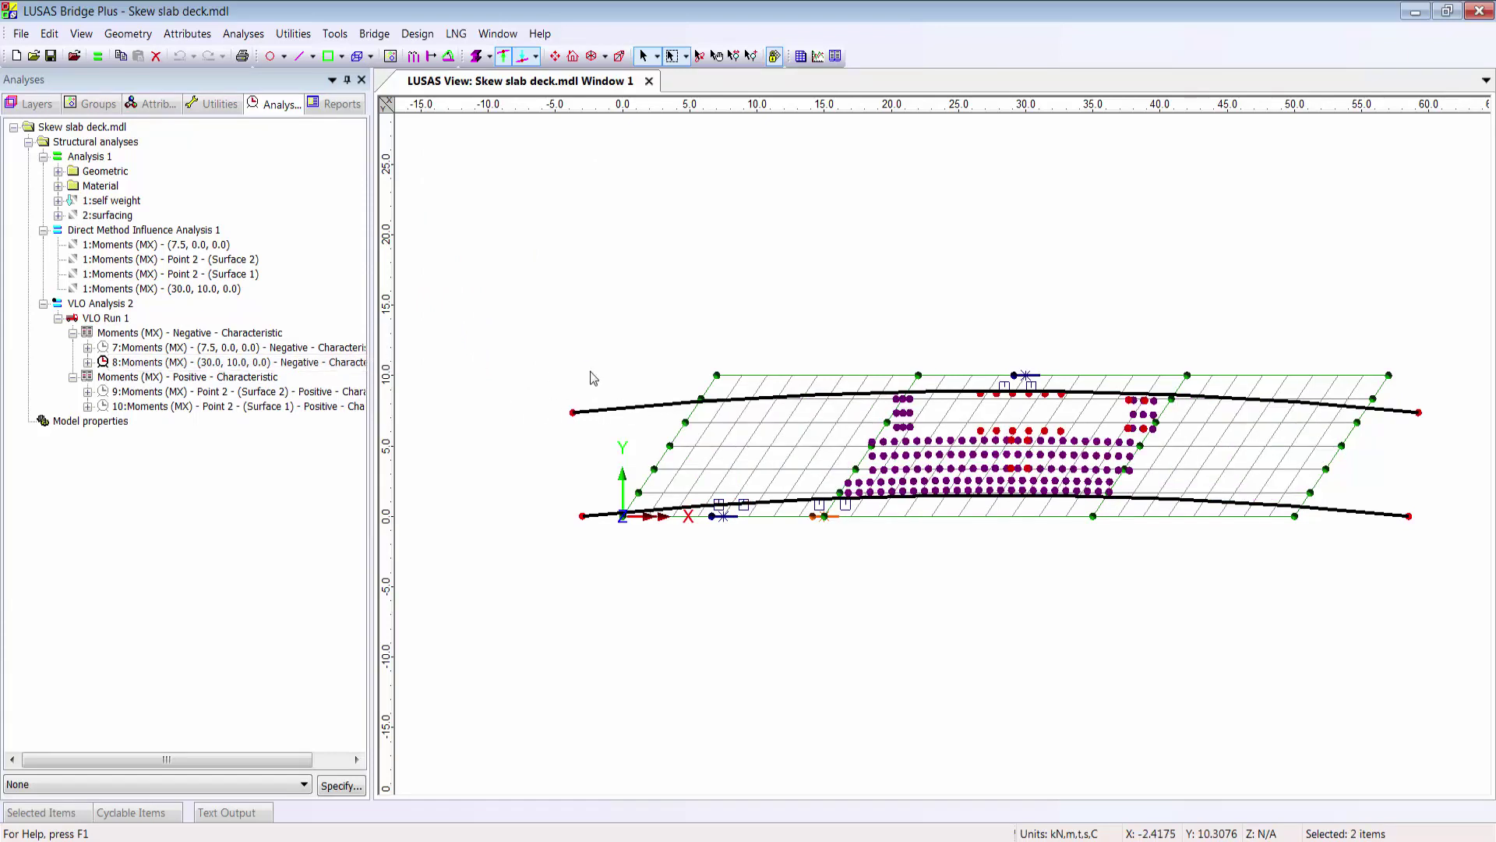
double_click(296, 392)
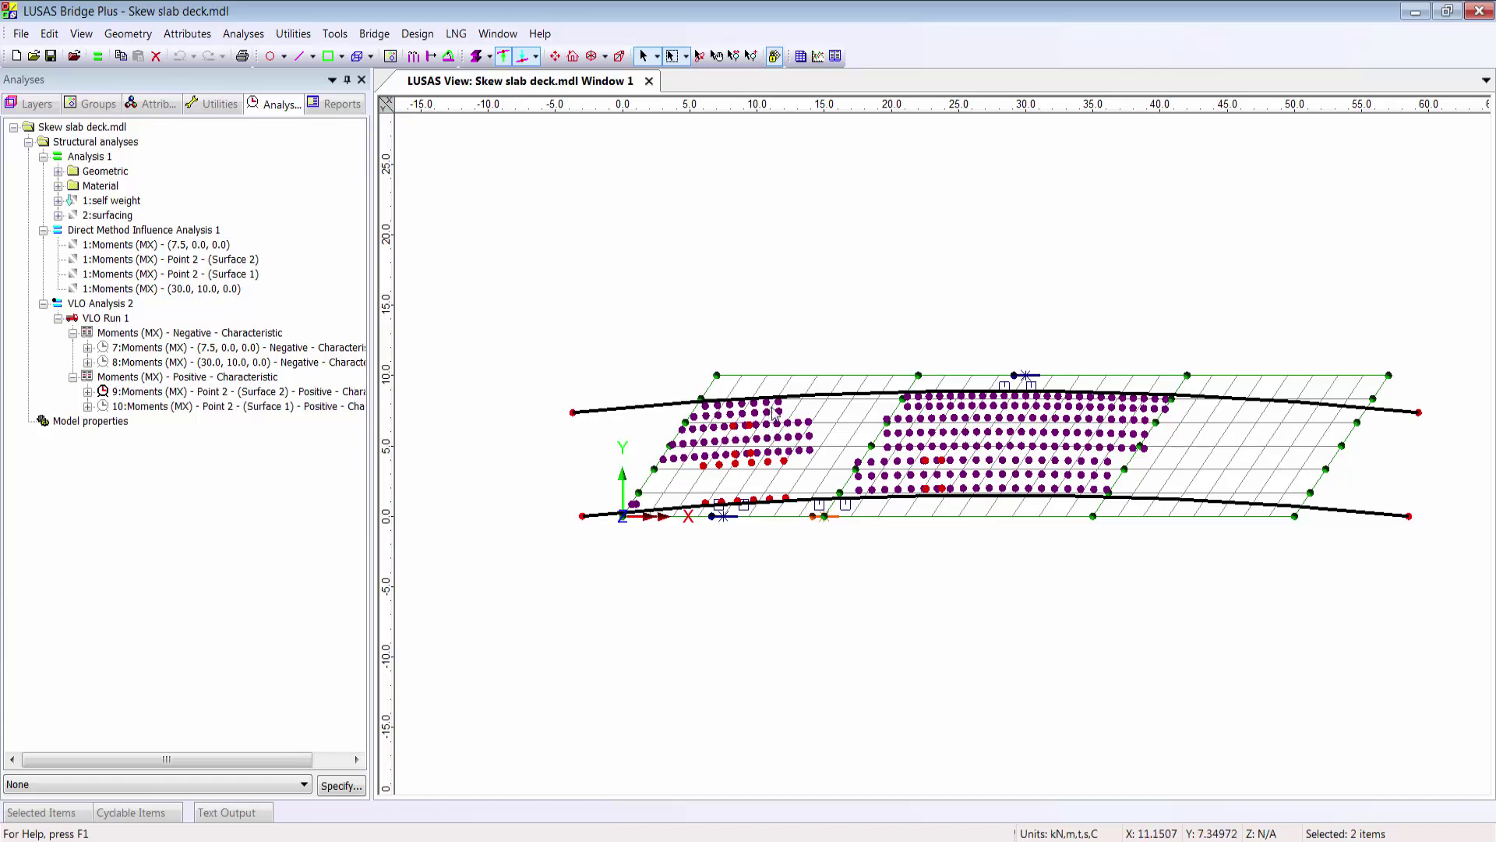
Make the negative characteristic loadcase for Moments (MX) at (30.0, 10.0, 0.0) active and solve the vehicle load analysis.
double_click(308, 363)
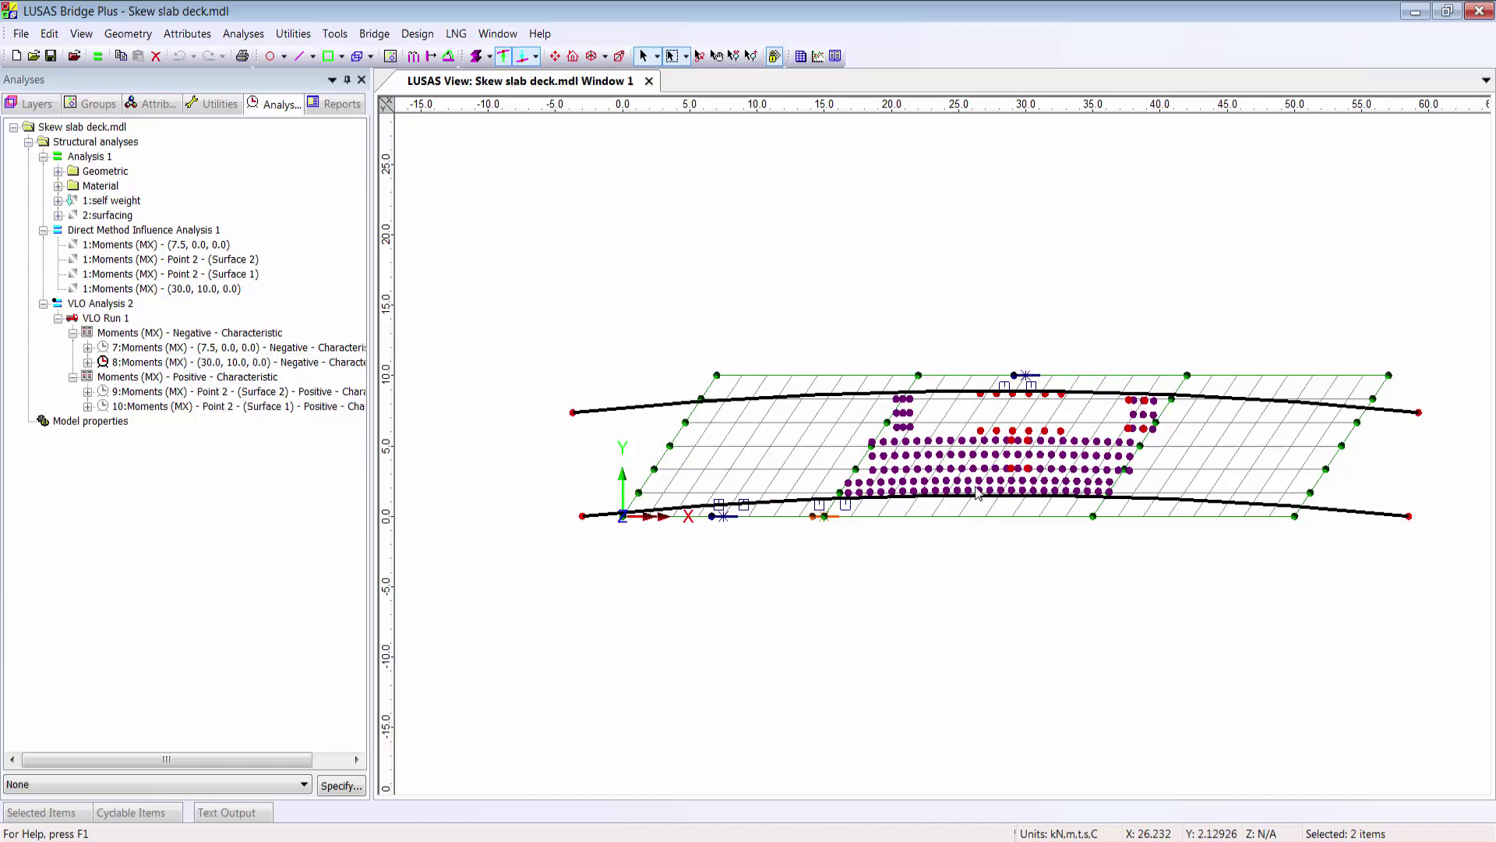
left_click(101, 60)
left_click(803, 555)
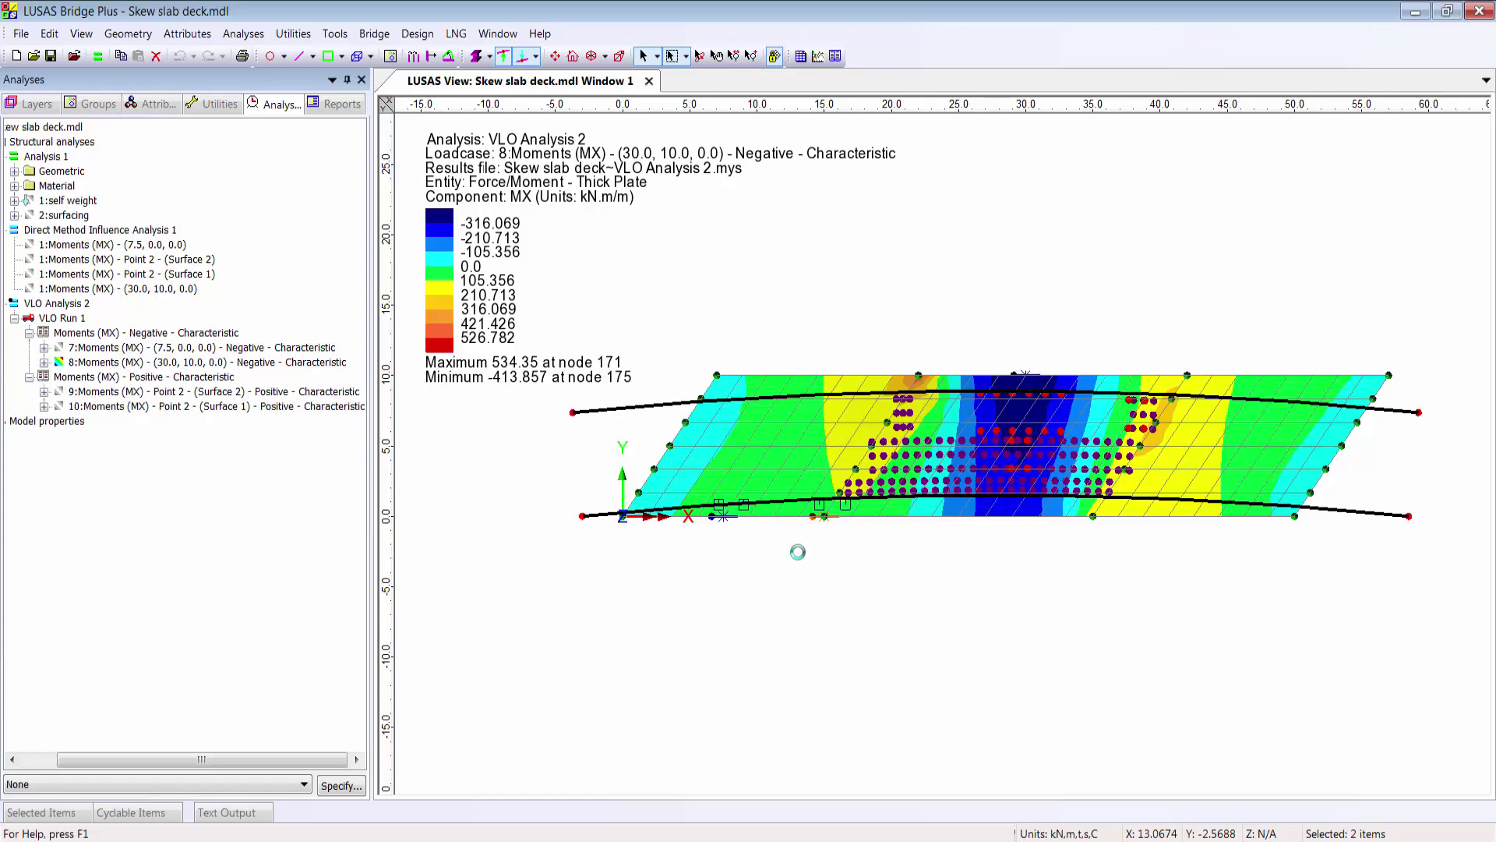
Start defining design combinations using the design code EN 1990 - 2002 Highway Bridges UK.
left_click(243, 34)
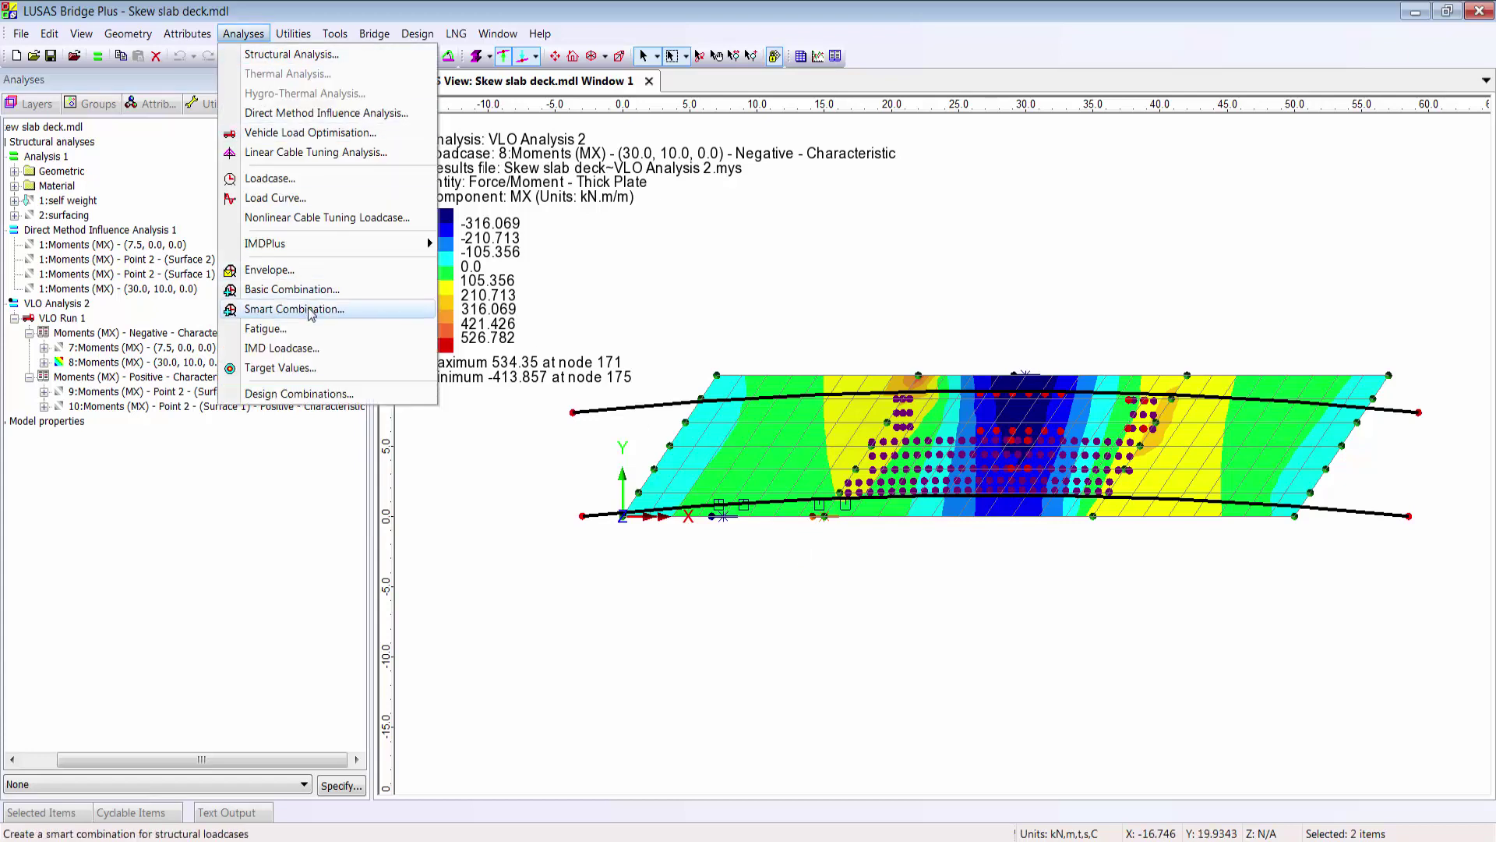
left_click(418, 33)
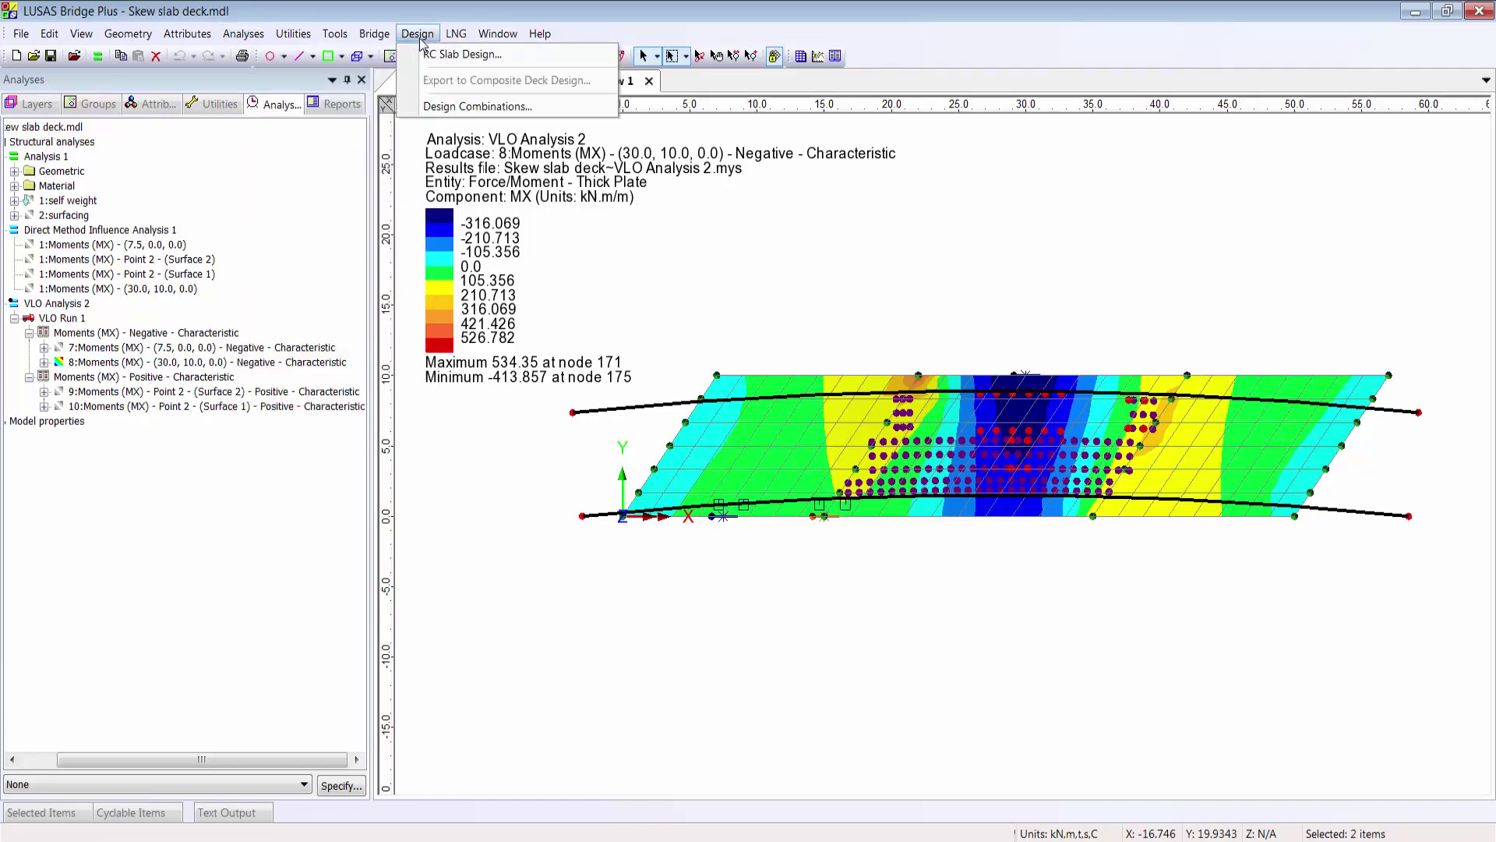
left_click(445, 109)
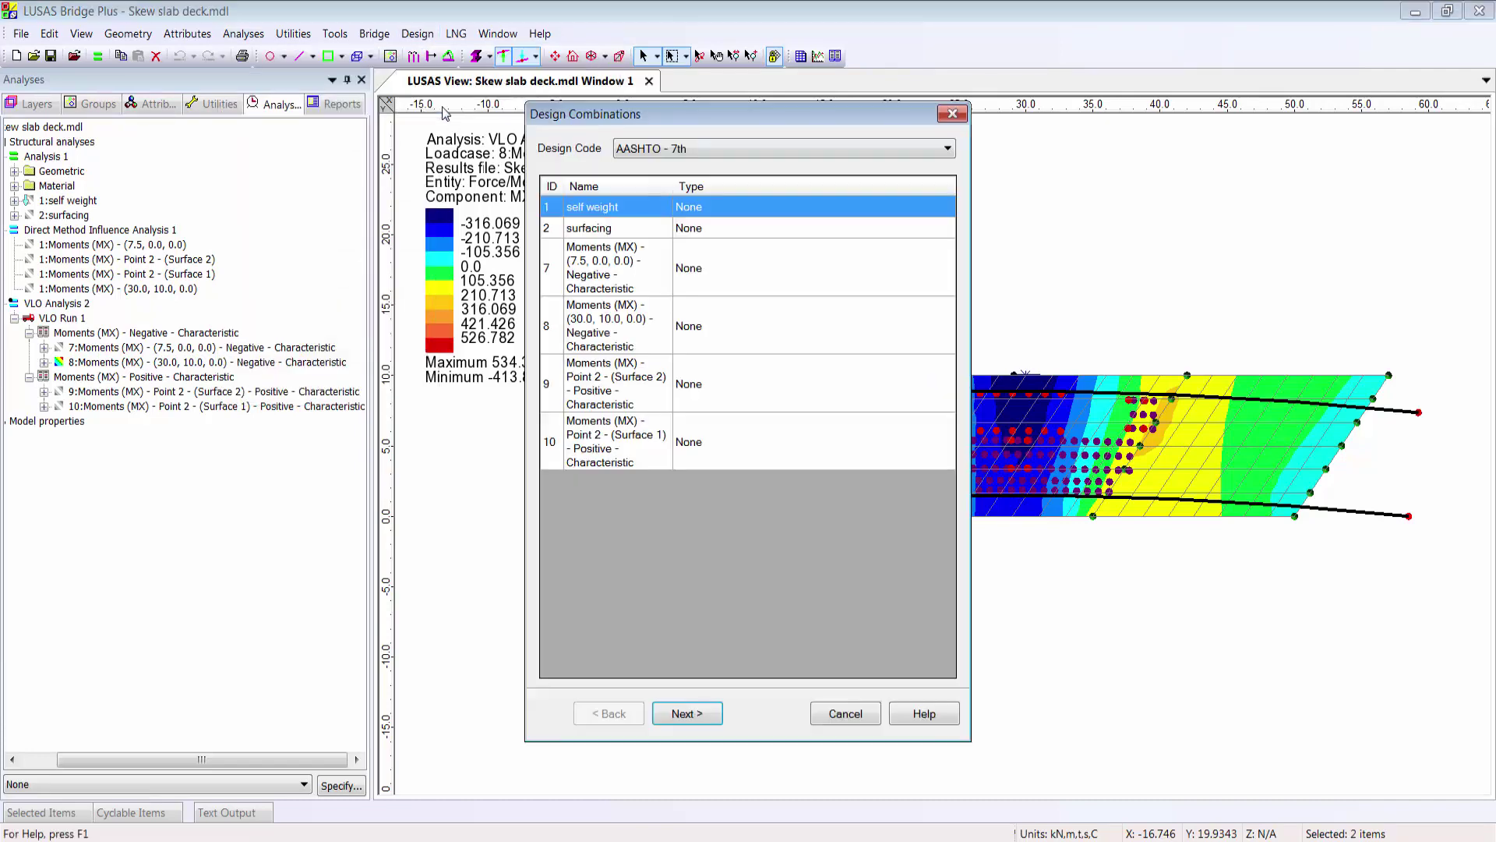
left_click(788, 152)
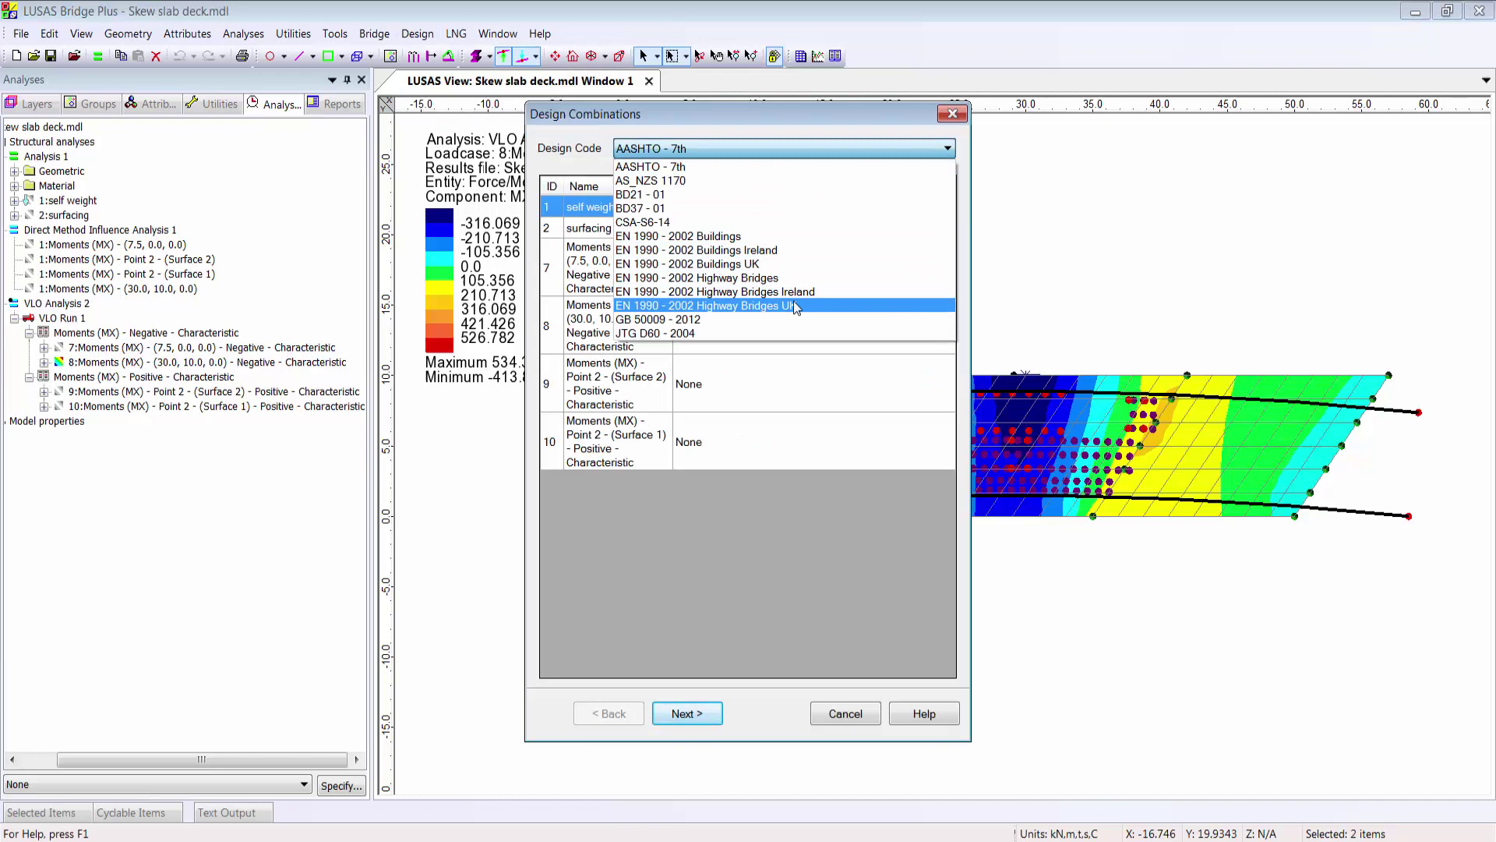
left_click(804, 306)
Assign the type Gc Concrete self weight to the self weight loadcase and Gsdl Super imposed dead to surfacing.
left_click(806, 209)
left_click(806, 208)
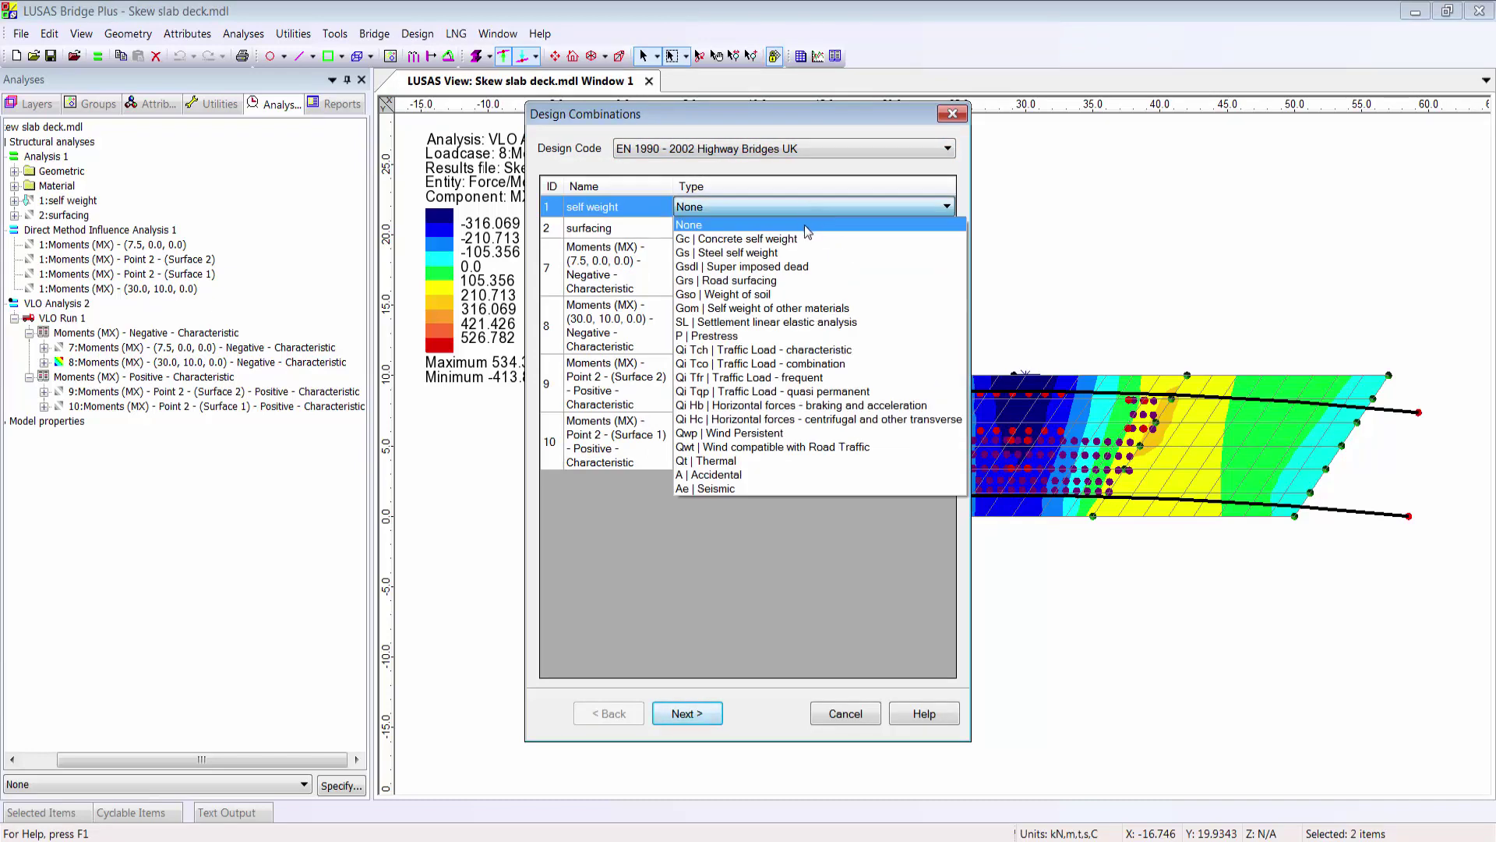
left_click(803, 237)
left_click(802, 230)
left_click(802, 230)
left_click(801, 287)
Assign the type Qi Tch Traffic Load - characteristic to all four Moments (MX) loadcases and proceed to the combination options.
left_click(807, 269)
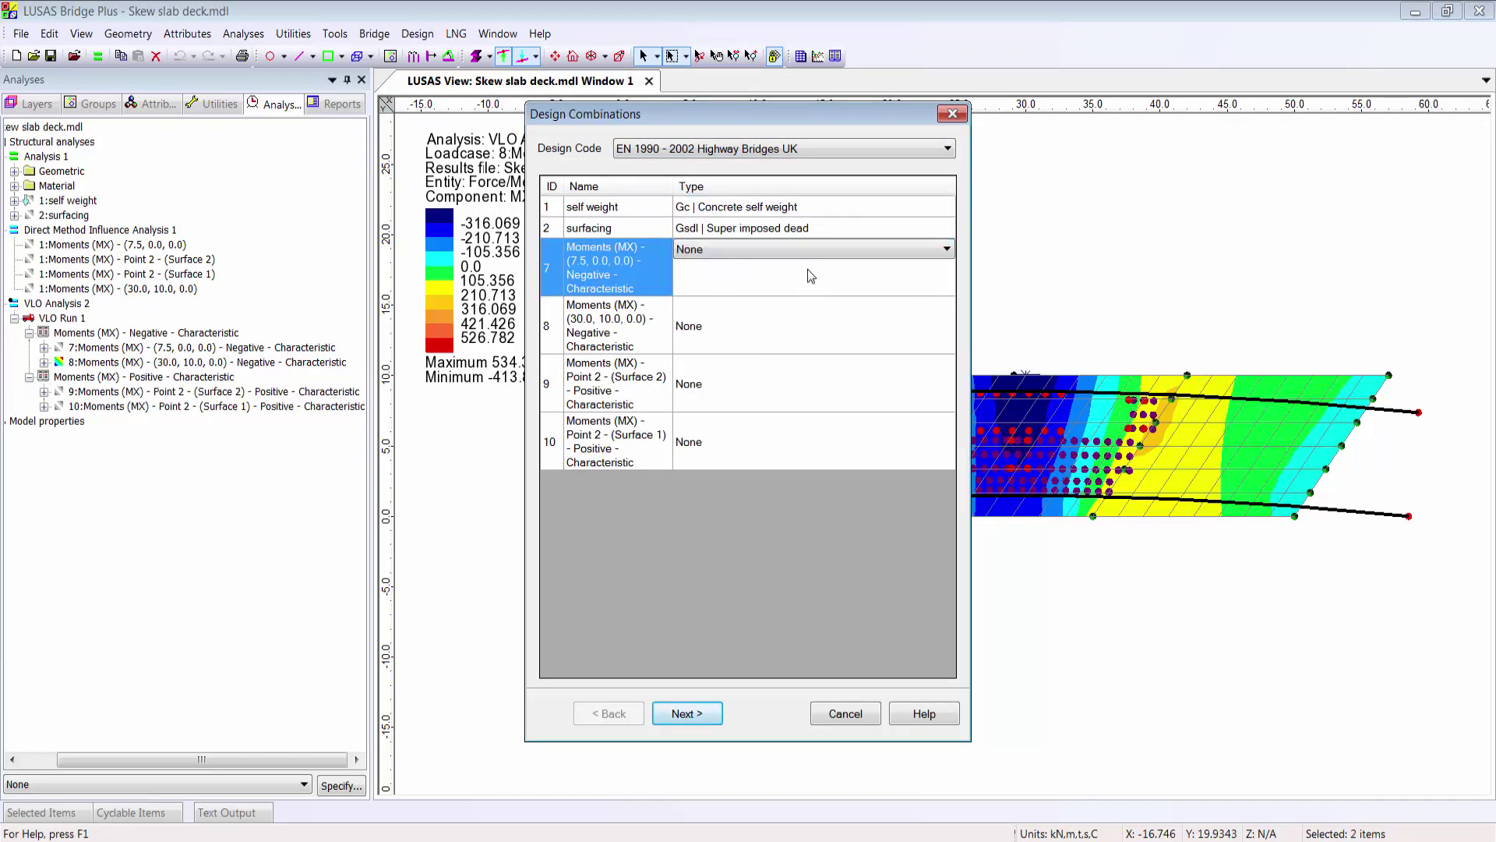
left_click(807, 249)
left_click(823, 402)
left_click(890, 310)
left_click(890, 310)
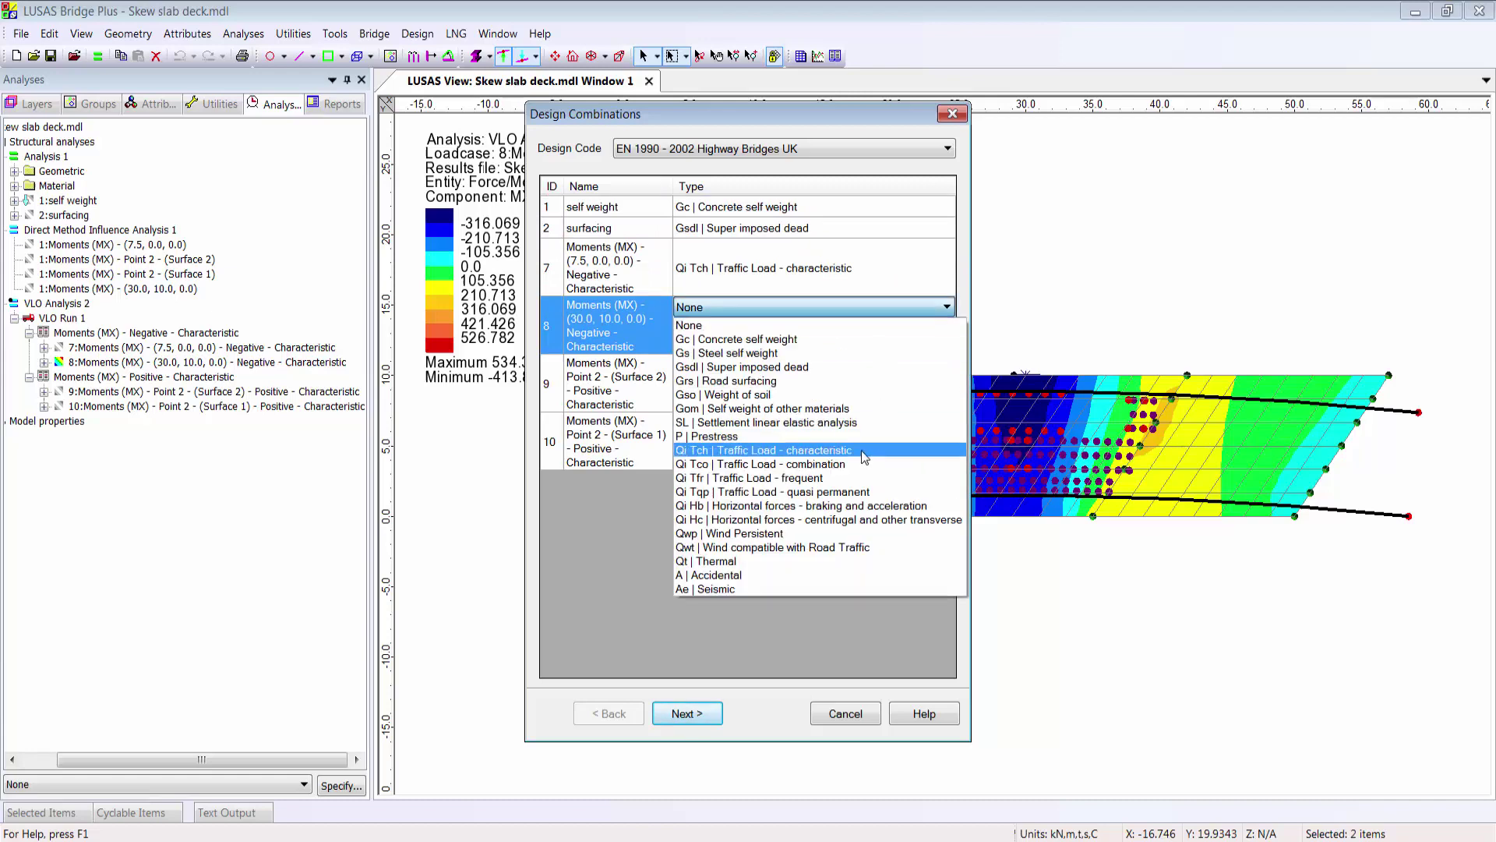
left_click(787, 450)
left_click(907, 391)
left_click(904, 365)
left_click(779, 508)
left_click(886, 436)
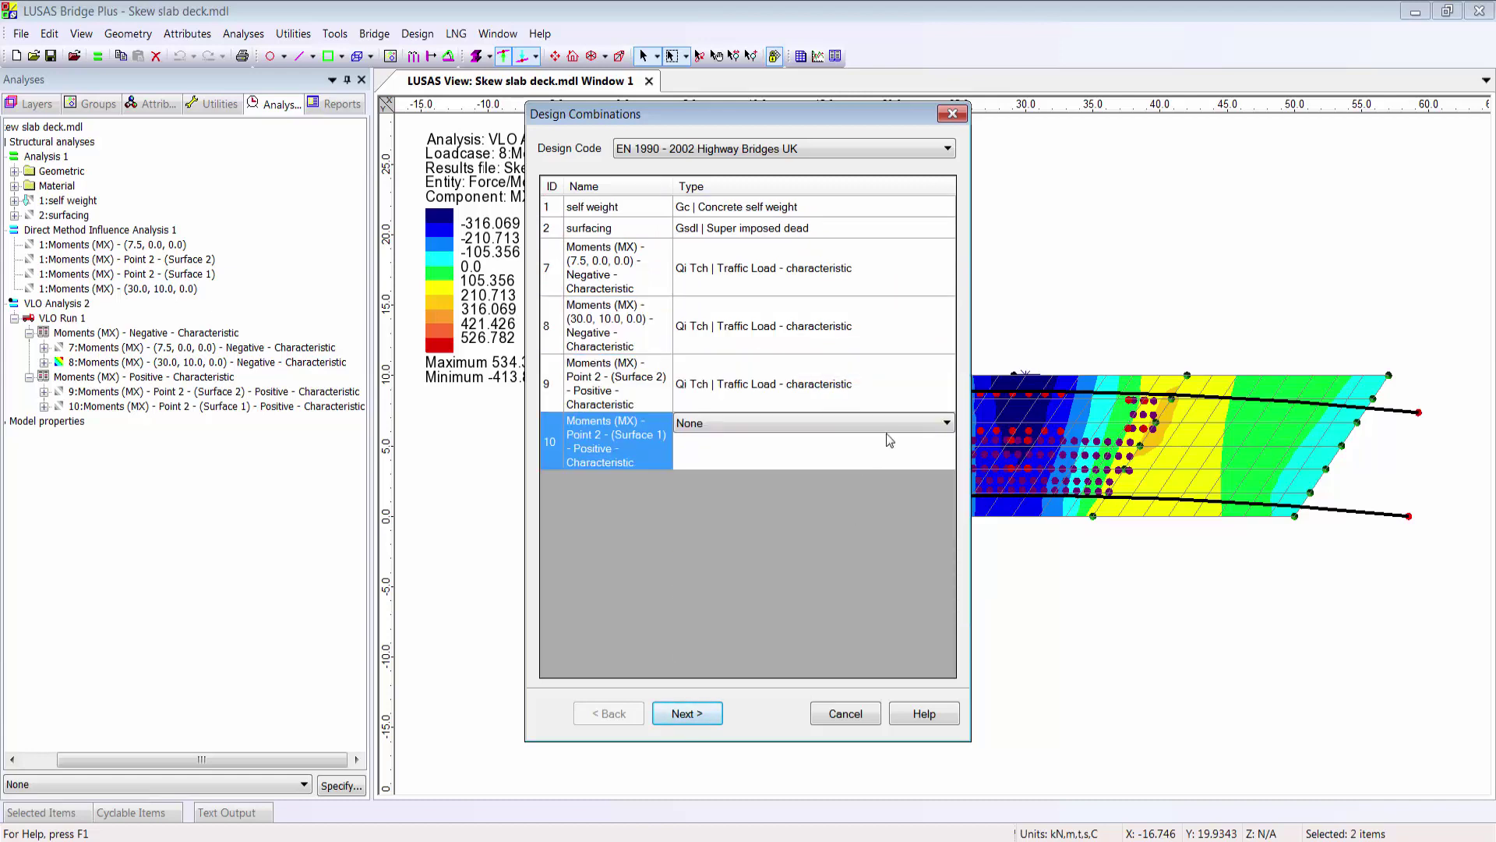
left_click(886, 425)
left_click(837, 566)
left_click(687, 712)
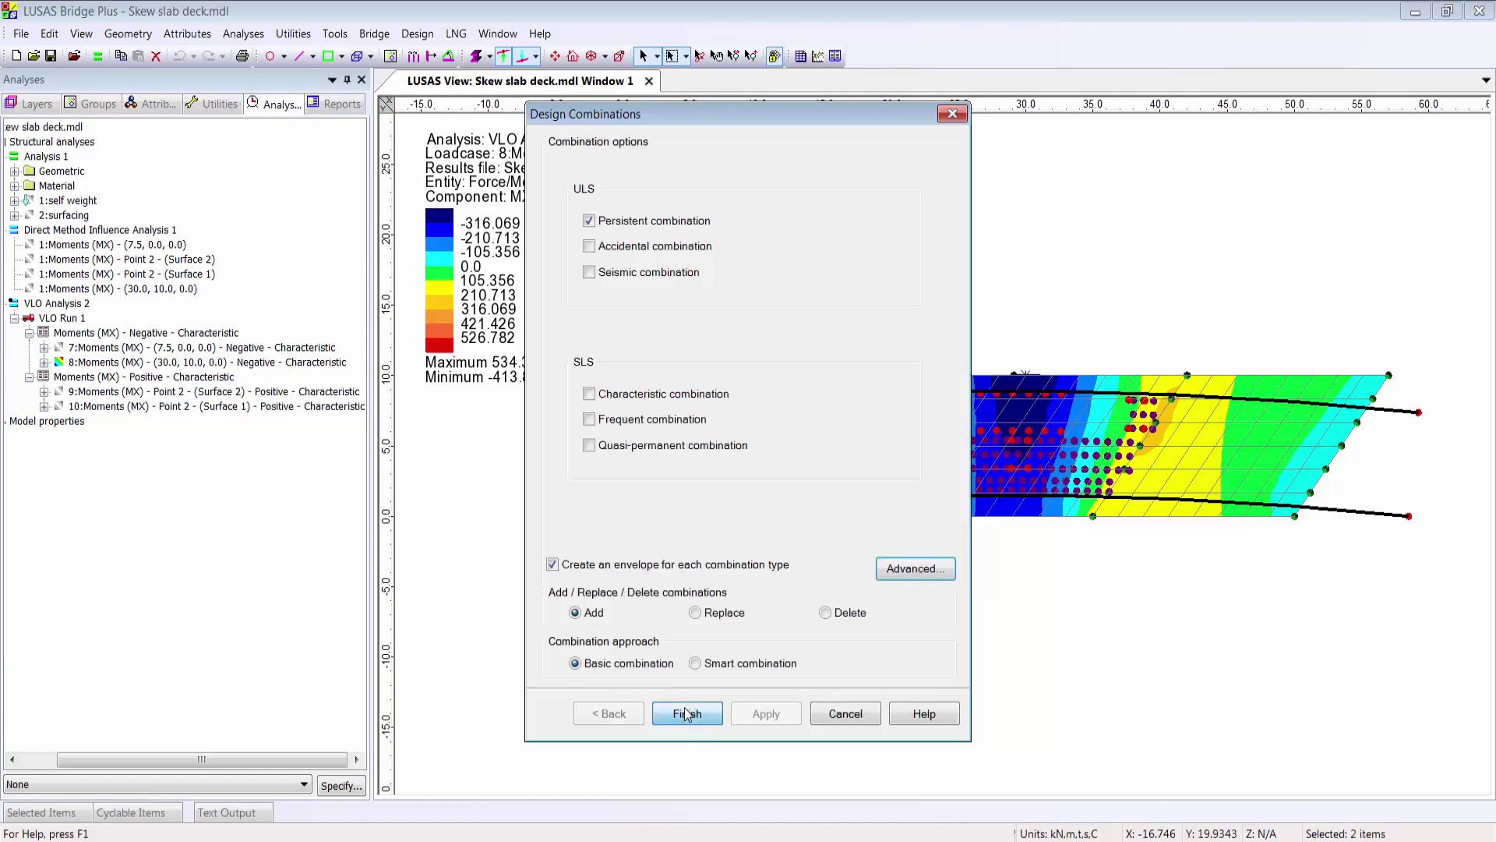
Include the SLS characteristic combination and make the Qi Tch characteristic traffic loads mutually exclusive in the advanced variable actions.
left_click(667, 396)
left_click(914, 568)
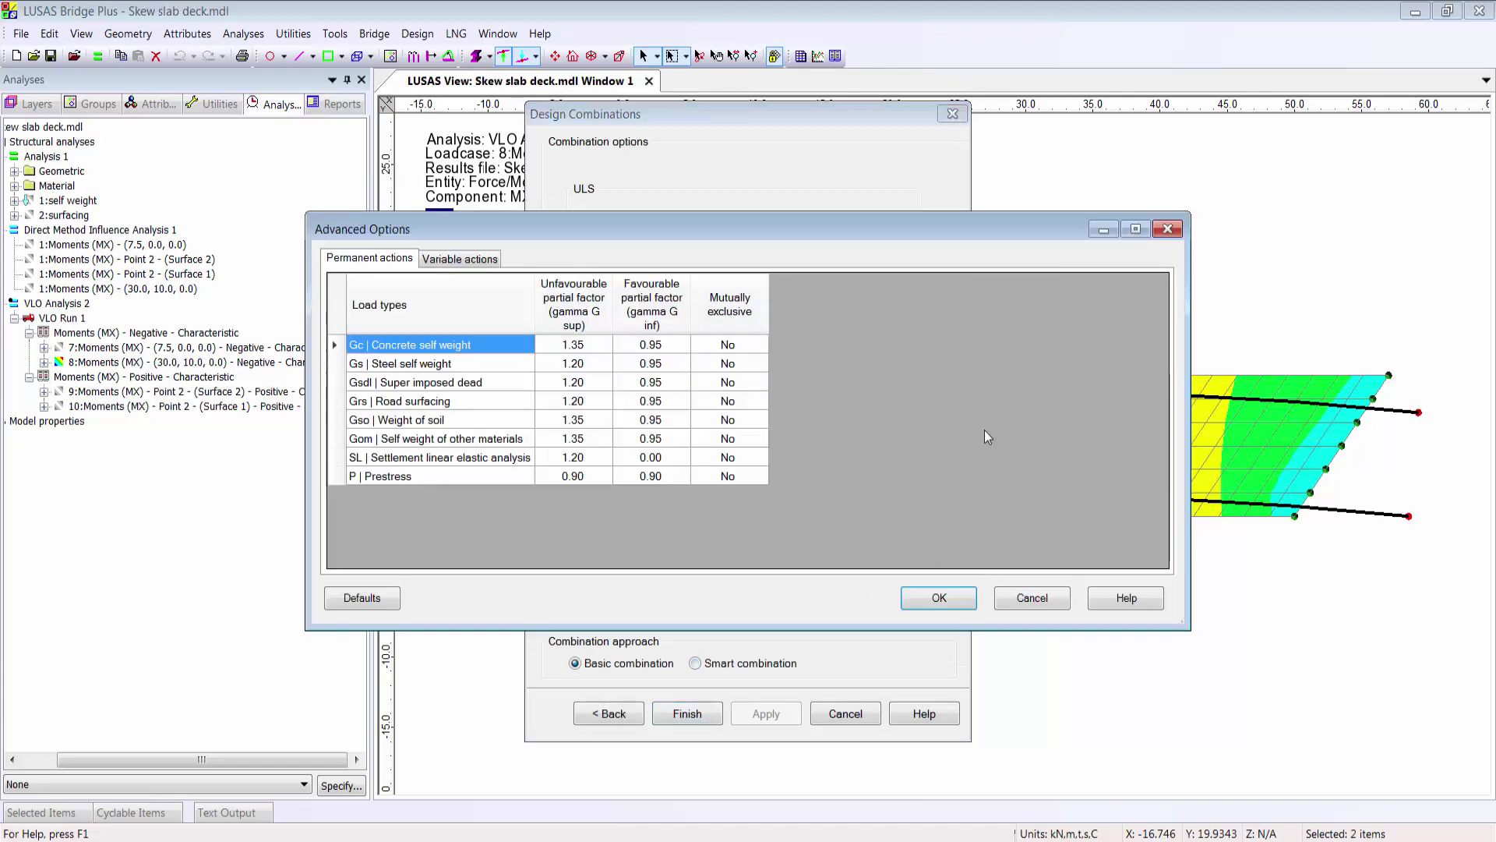
left_click(493, 261)
left_click(1013, 319)
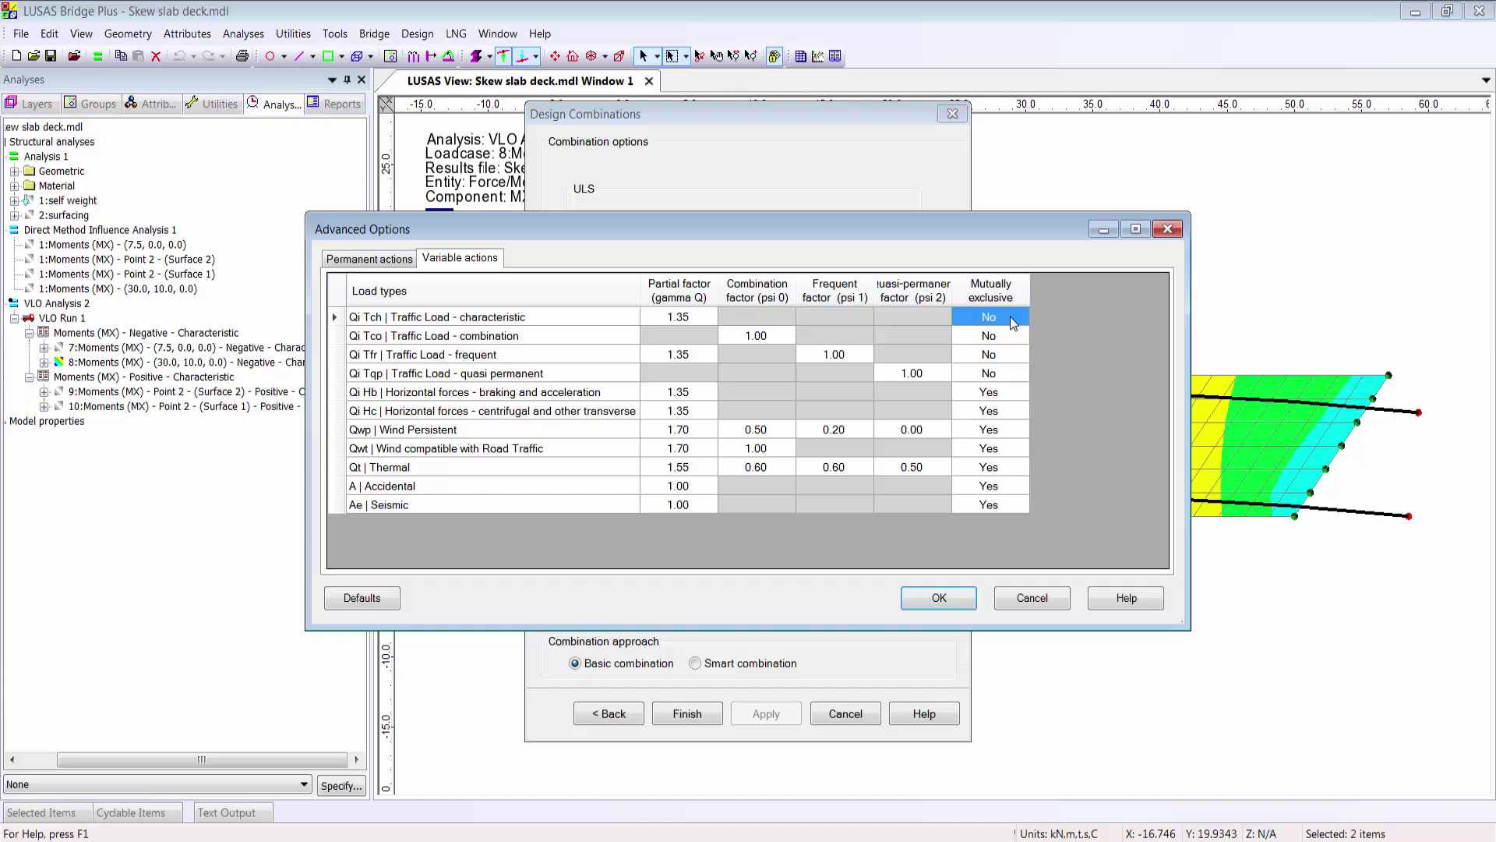
left_click(1013, 320)
left_click(1019, 317)
left_click(983, 336)
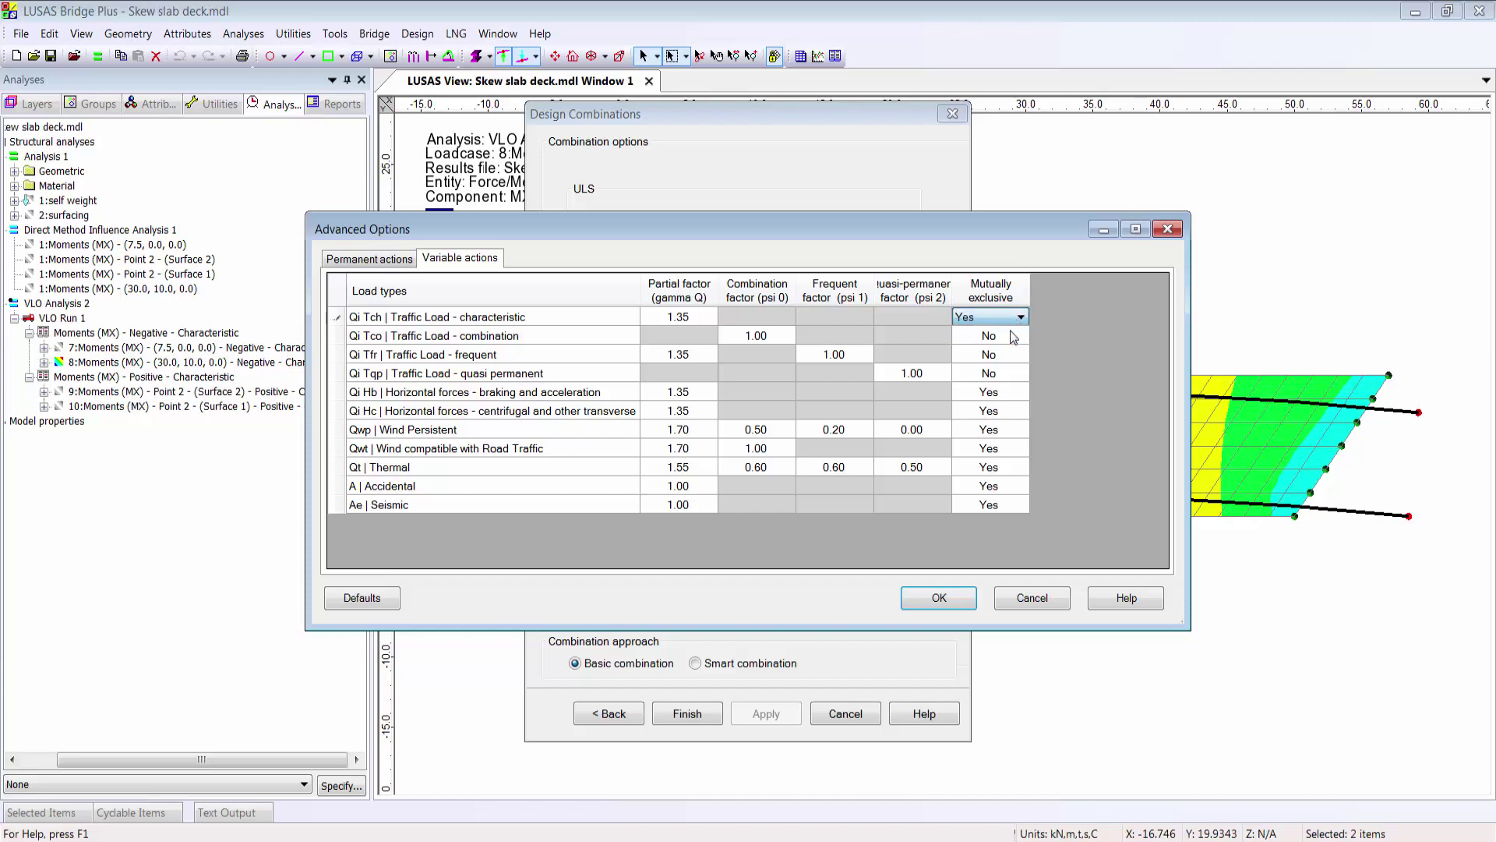
left_click(942, 599)
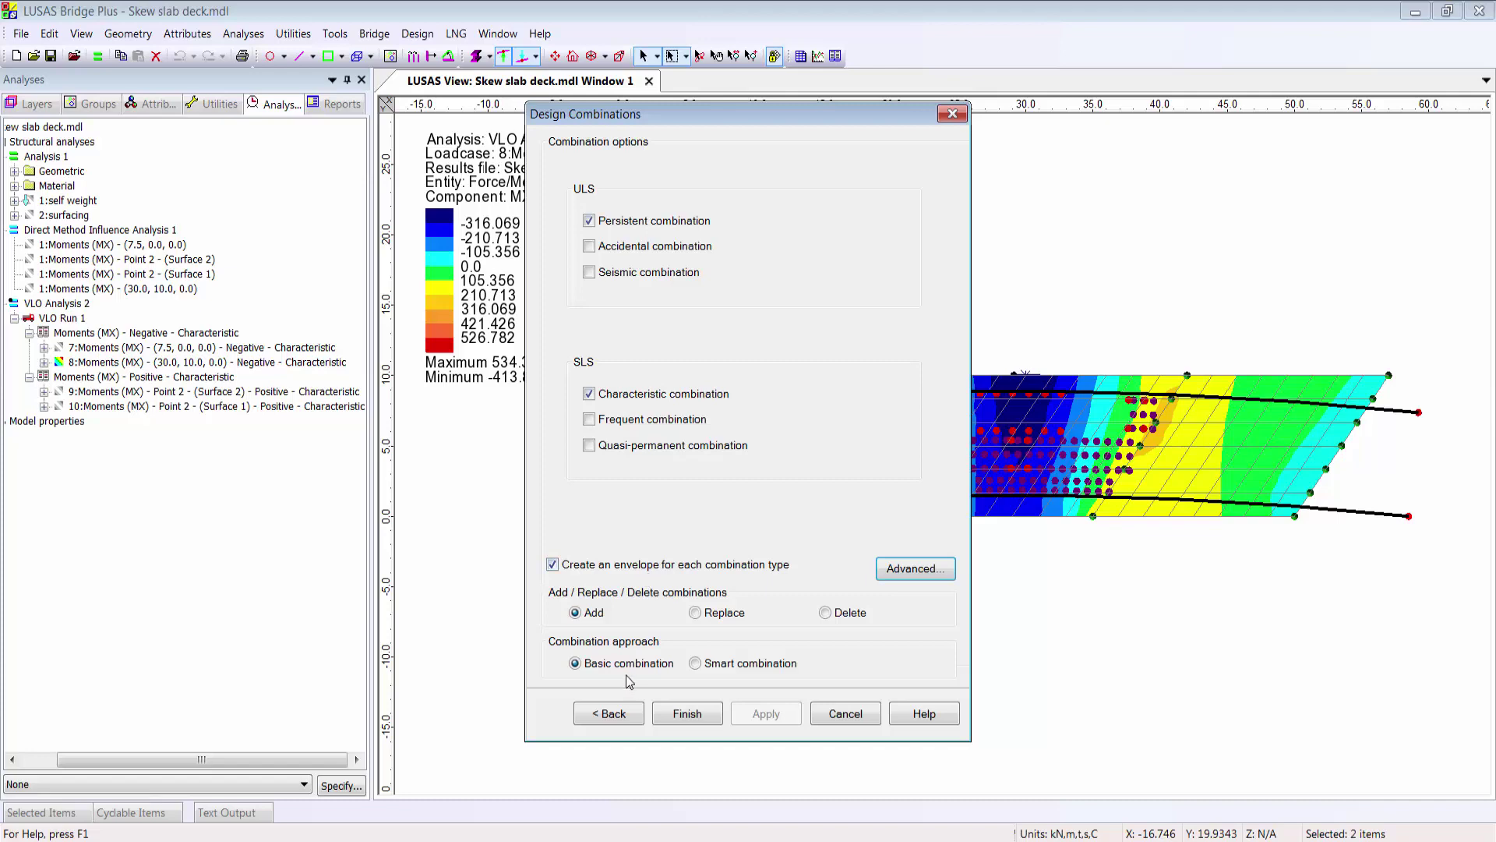
Generate the basic design combinations with envelopes and display the moment contours for combination ULS_P_B 20.
left_click(686, 715)
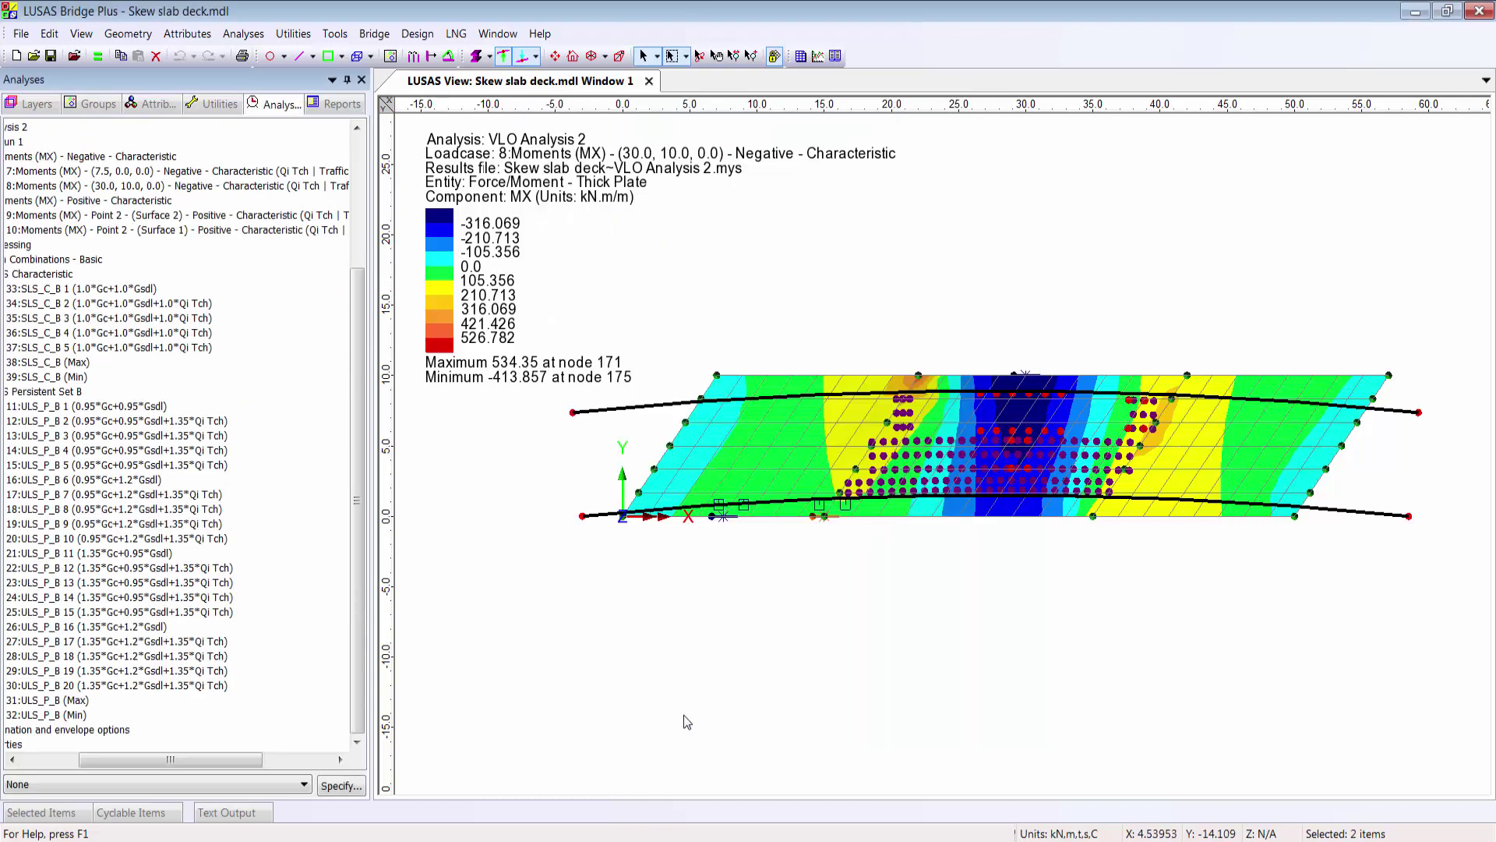
left_click_drag(247, 760, 135, 767)
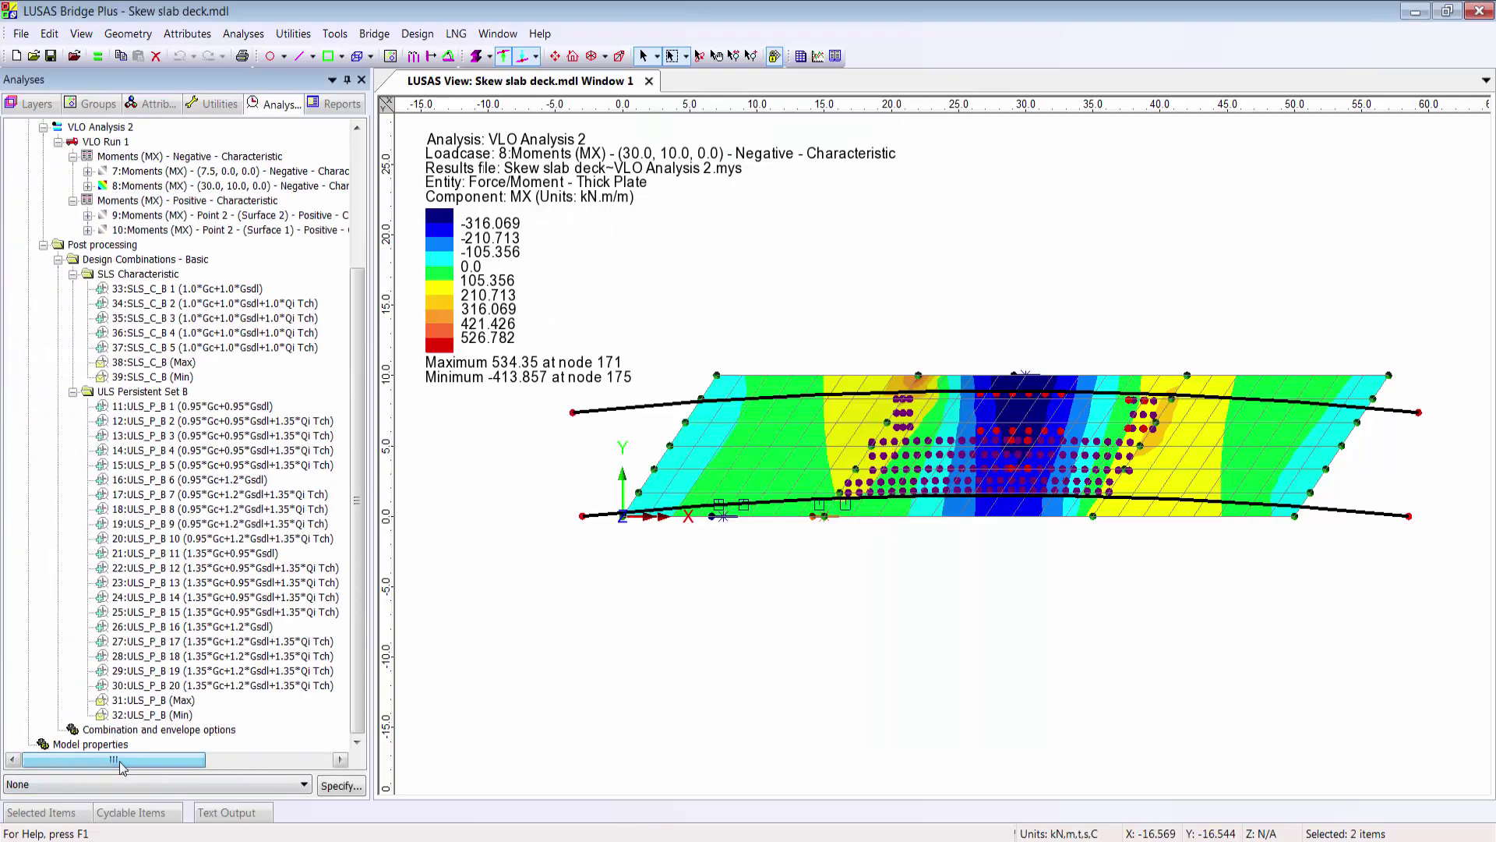
double_click(267, 687)
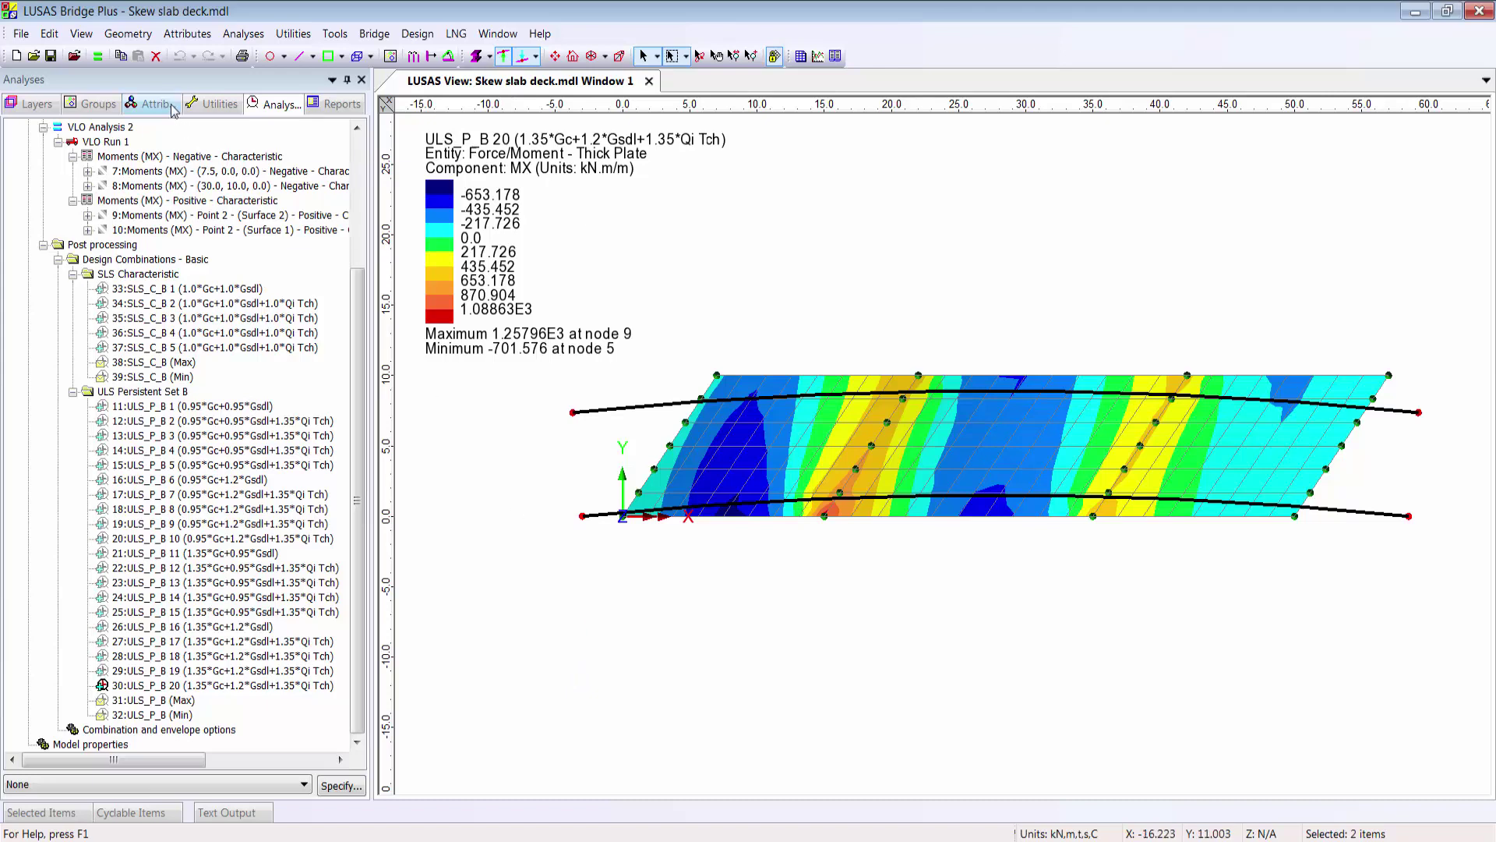
Create an RC slab design attribute named Side spans, keeping 20mm bars at 150 mm spacing and 50 mm cover.
left_click(187, 33)
mouse_move(260, 445)
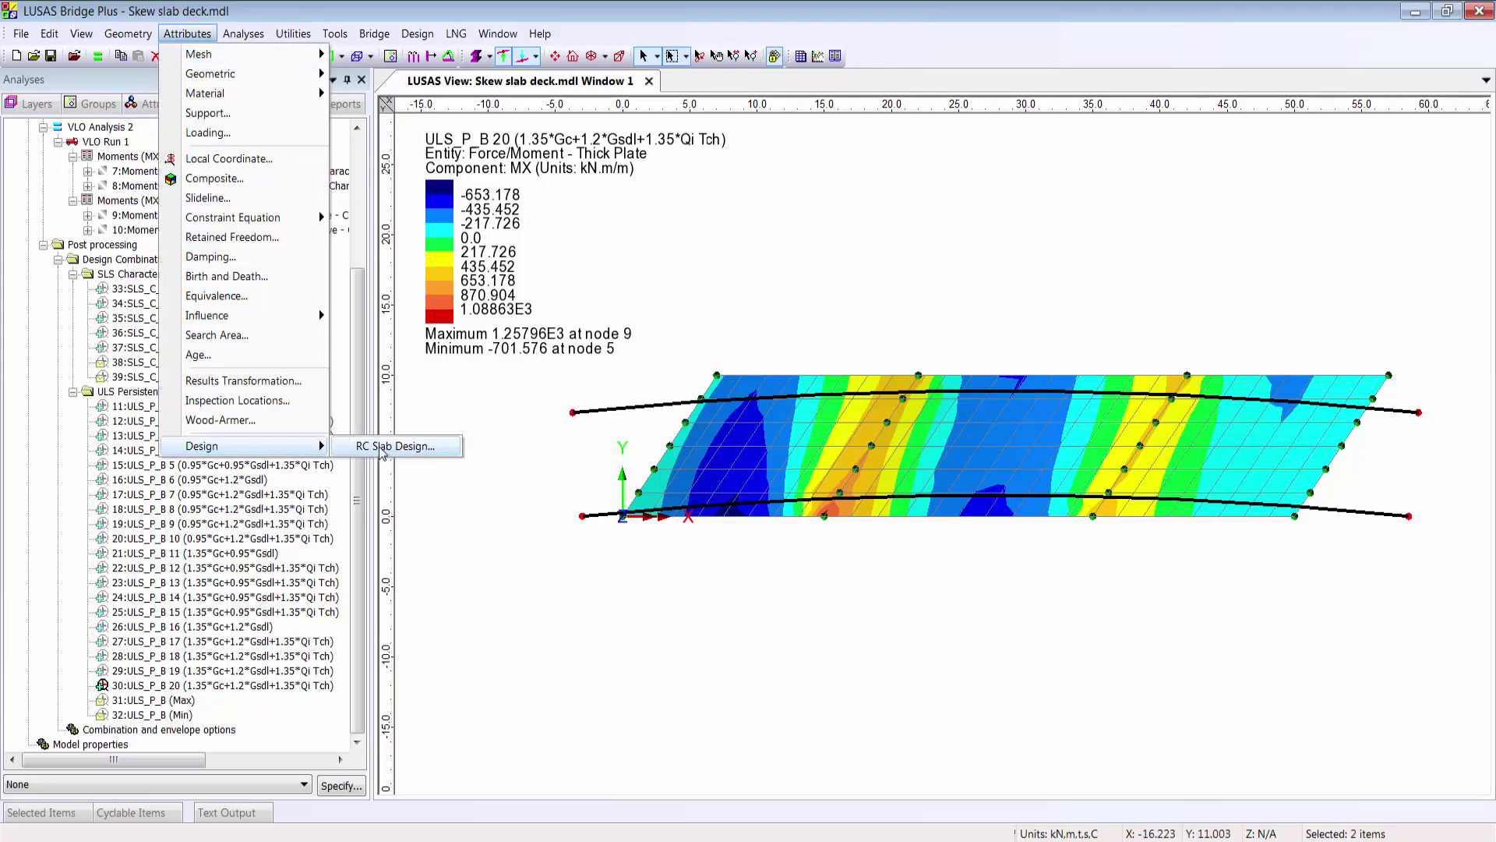
left_click(401, 446)
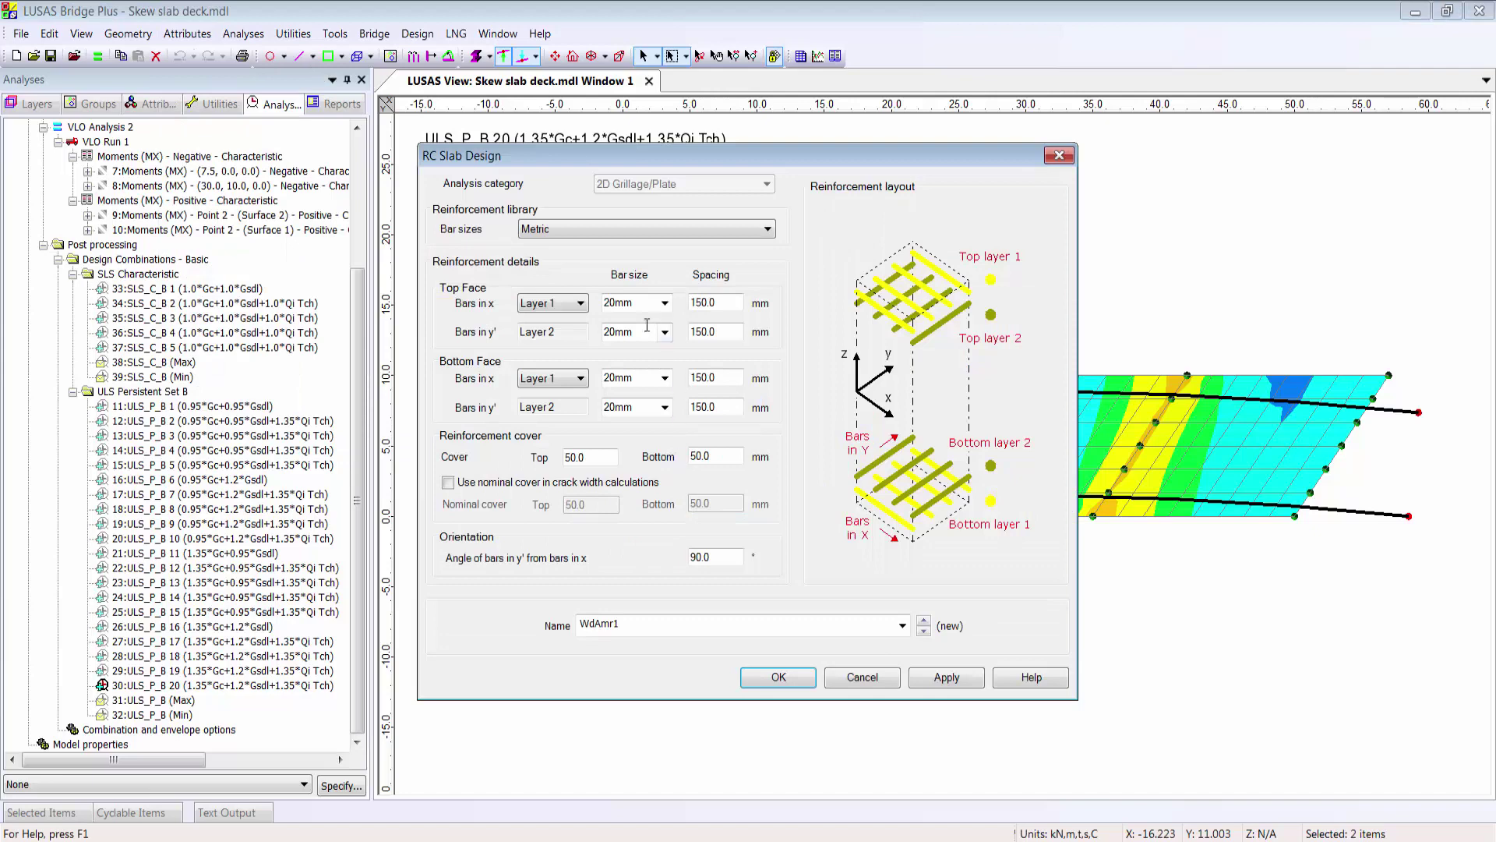
double_click(617, 624)
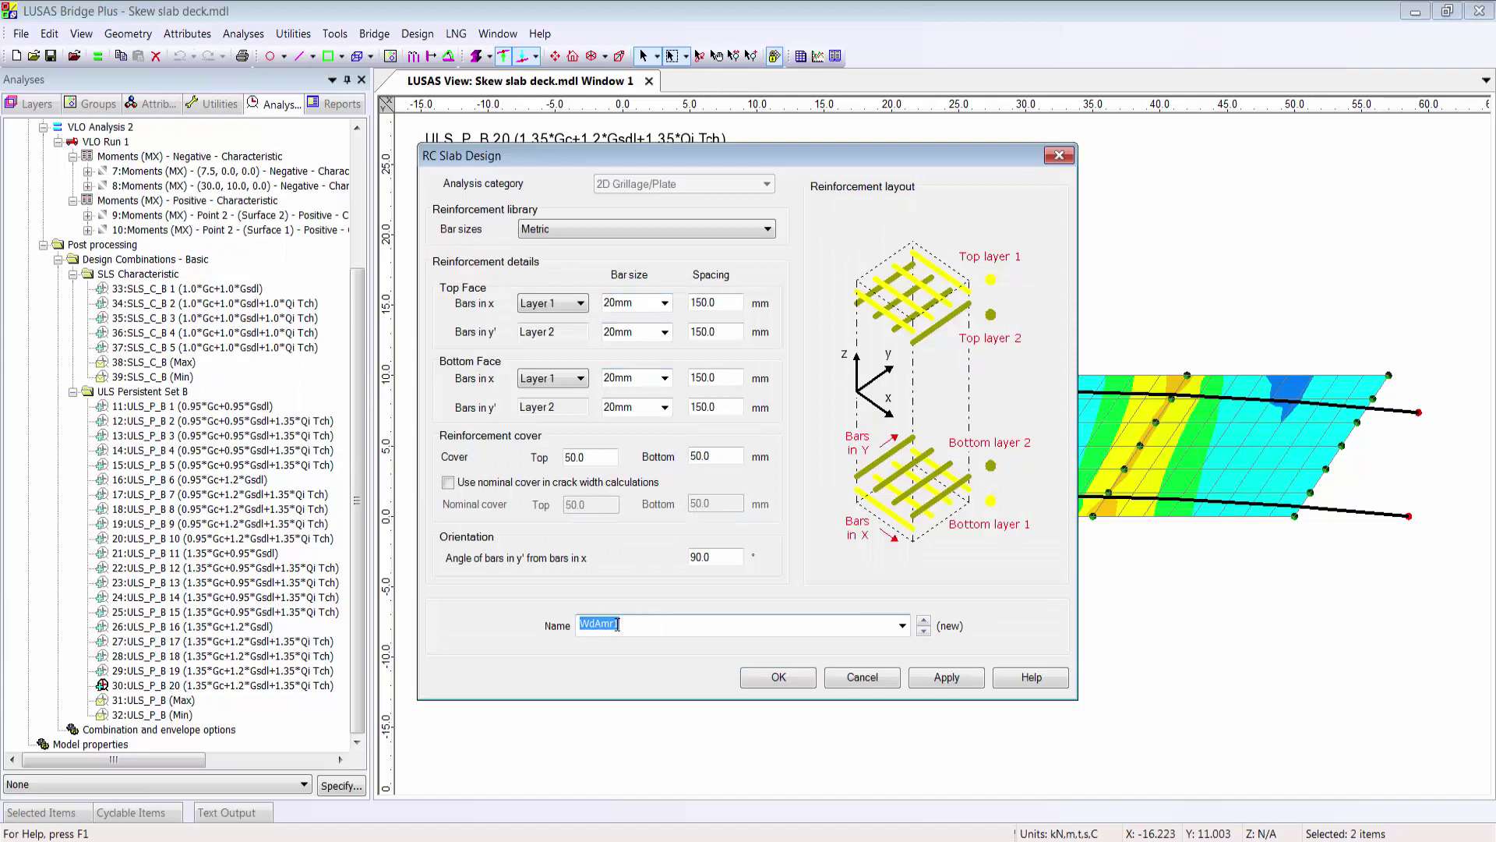
type("Side spans")
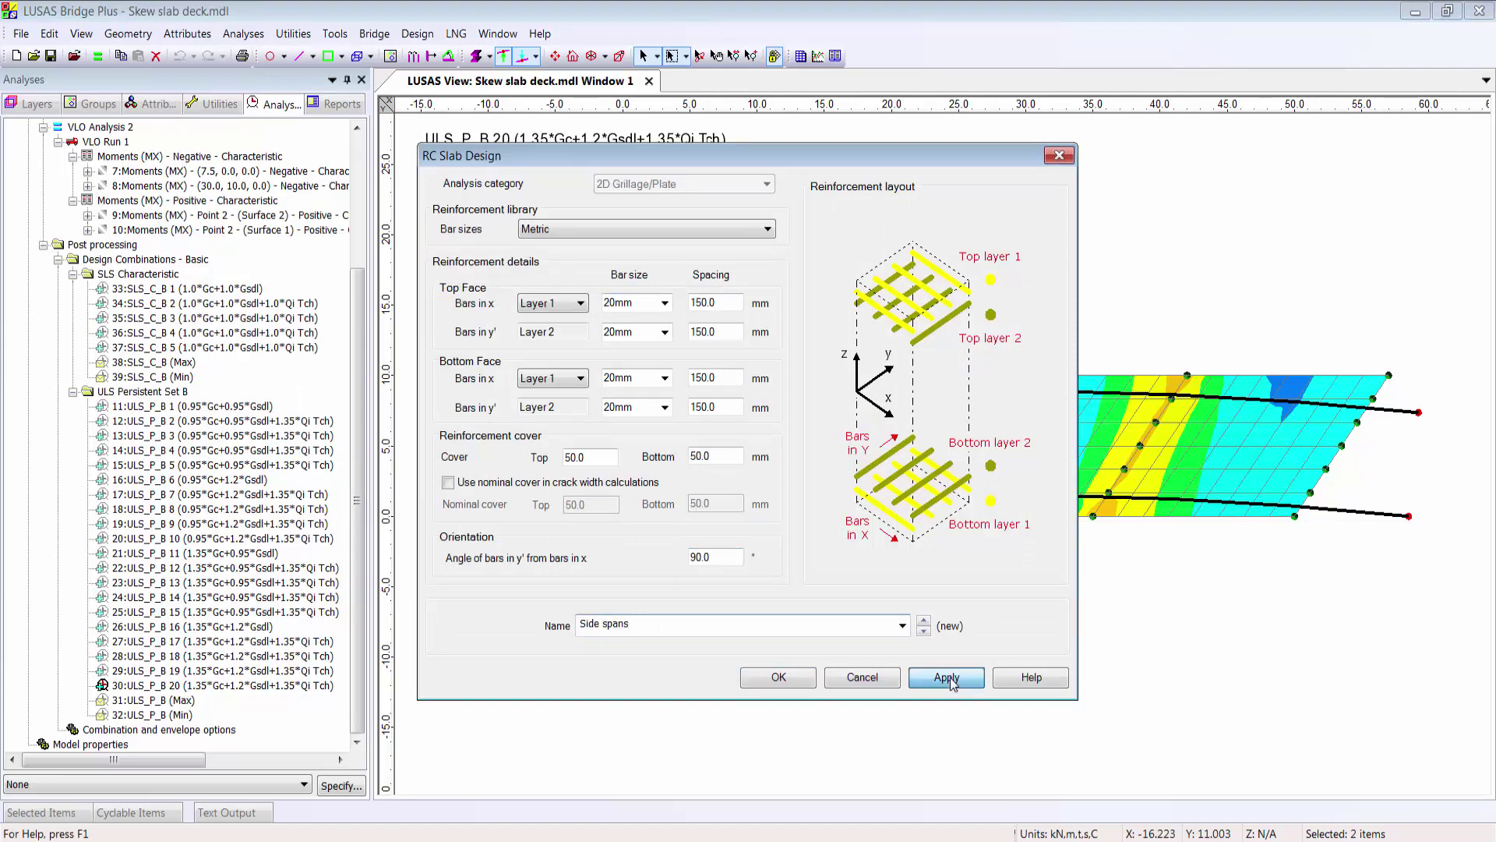
left_click(946, 677)
Create a second RC slab design attribute named Main spans with 25mm bars in x on the top and bottom faces.
left_click(664, 304)
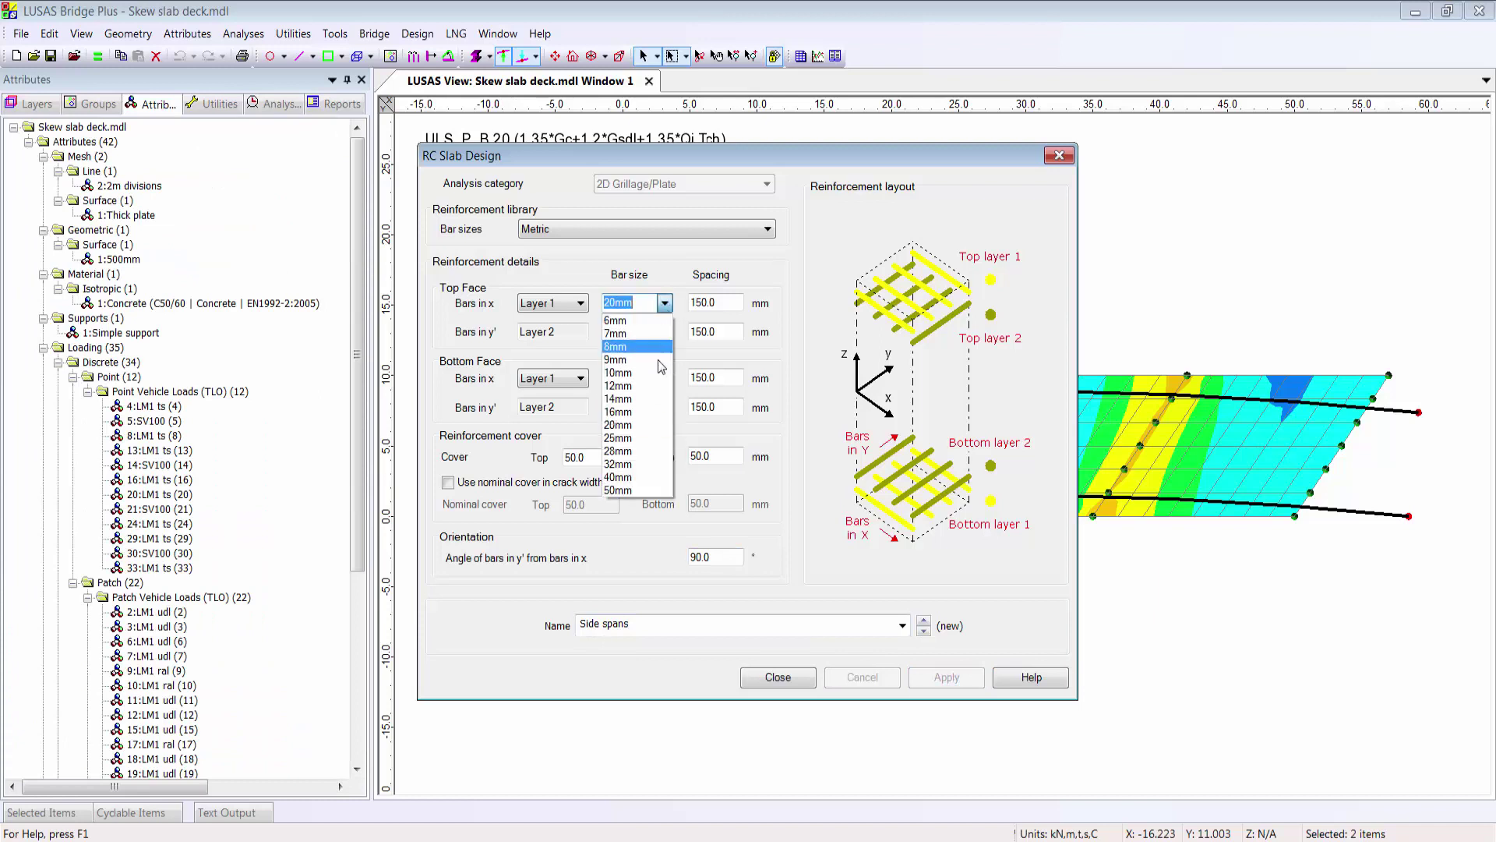
left_click(620, 438)
left_click(664, 378)
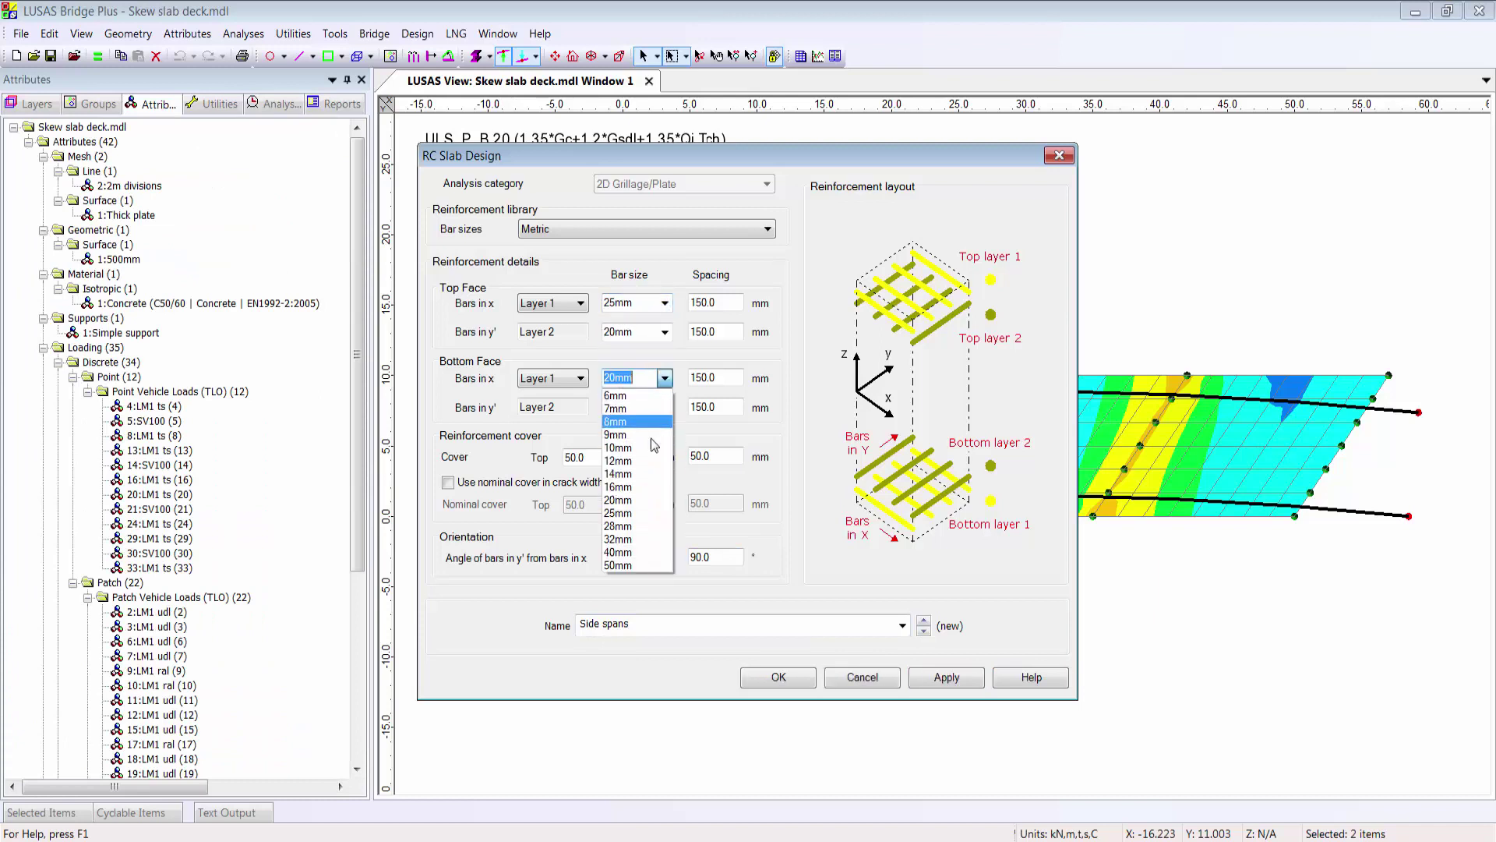
left_click(638, 513)
left_click(649, 624)
type("Main s")
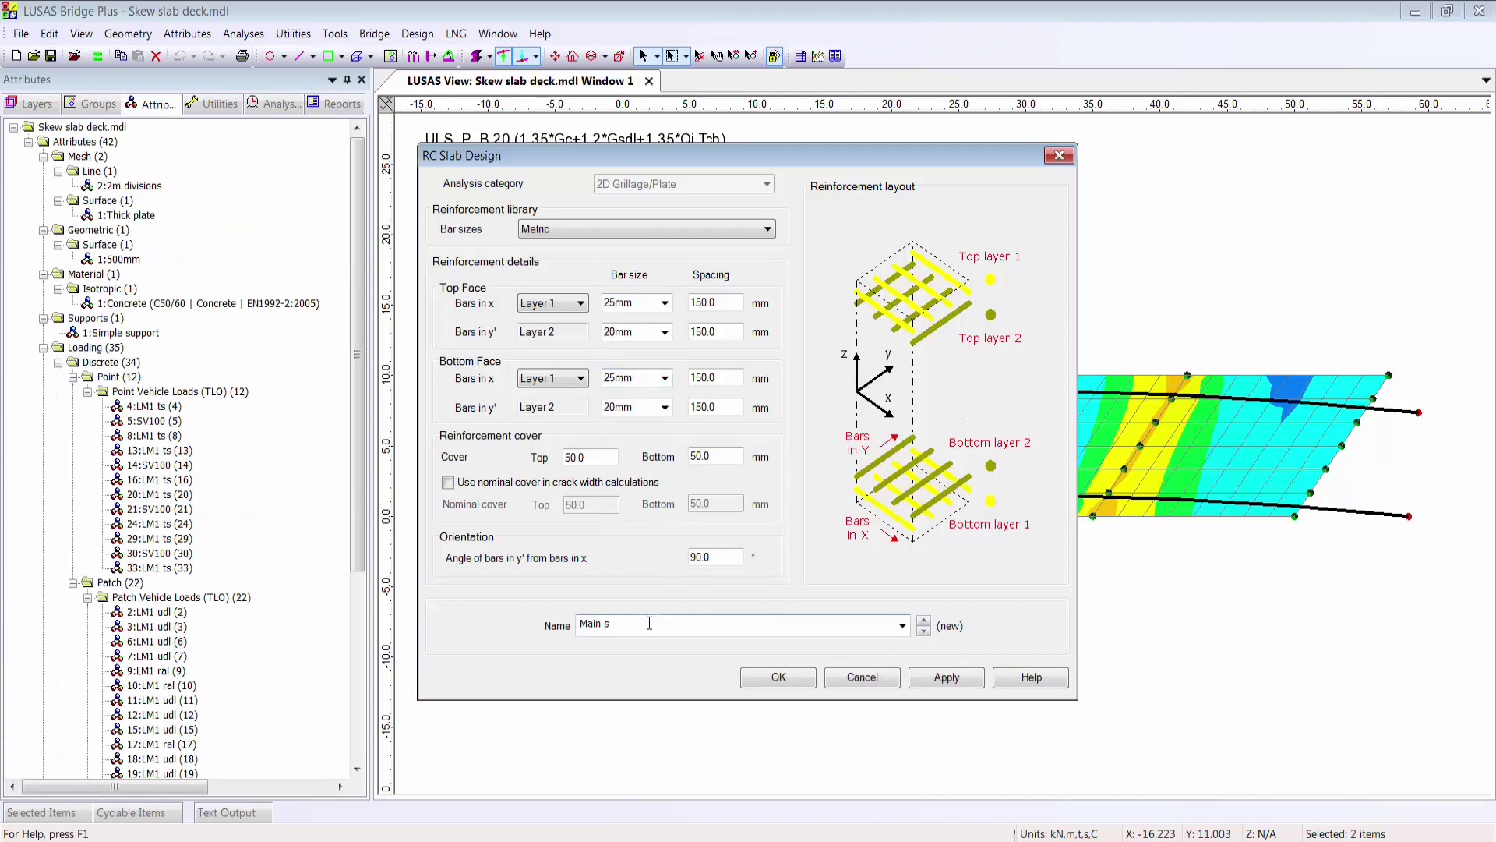
type("pans")
left_click(777, 677)
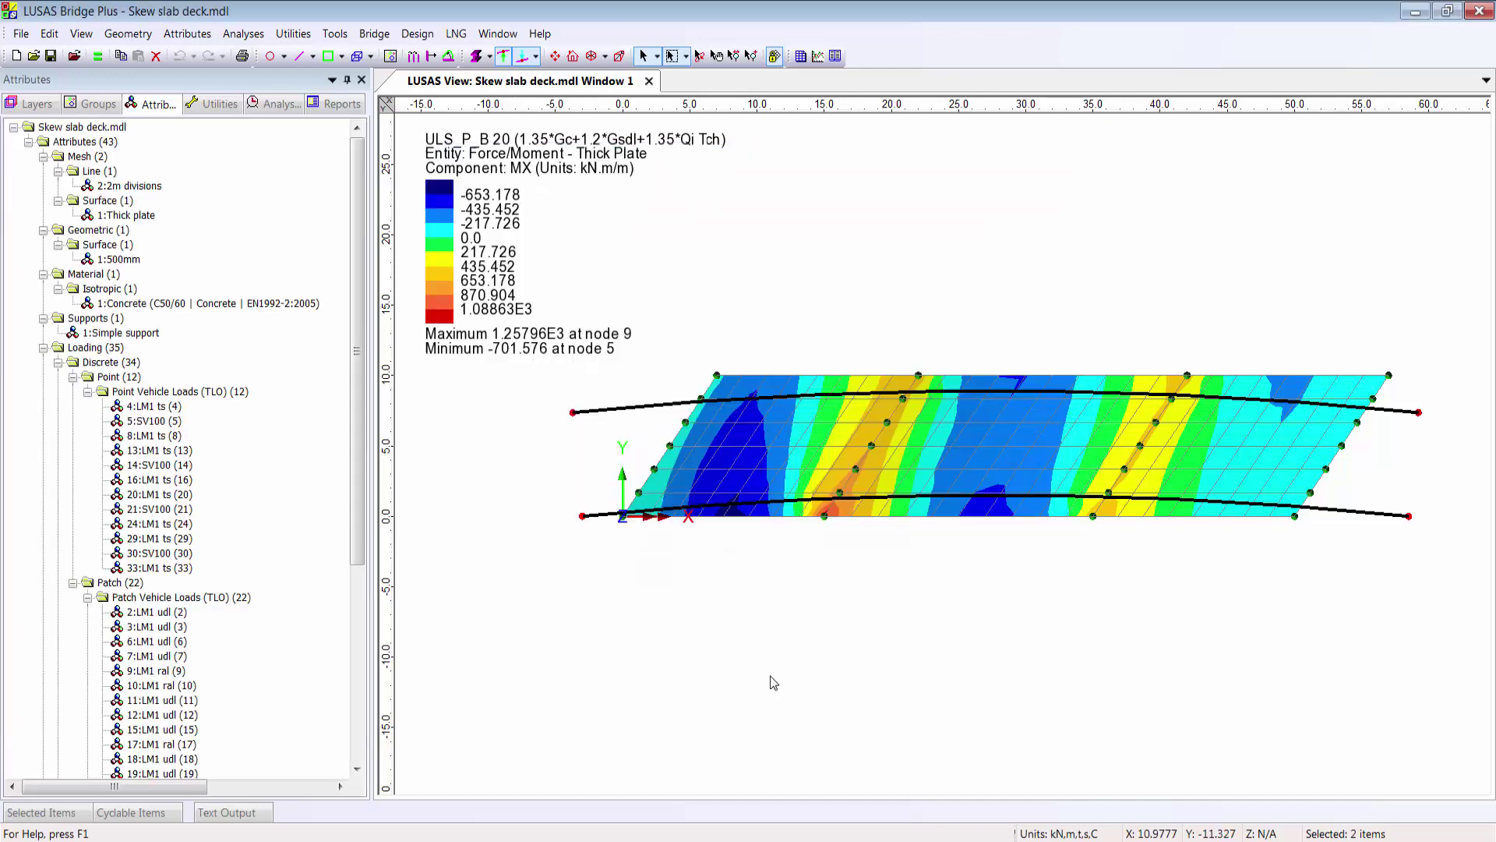
Assign the Side spans RC slab attribute to the two end span surfaces of the deck.
scroll(359, 537, "down", 7)
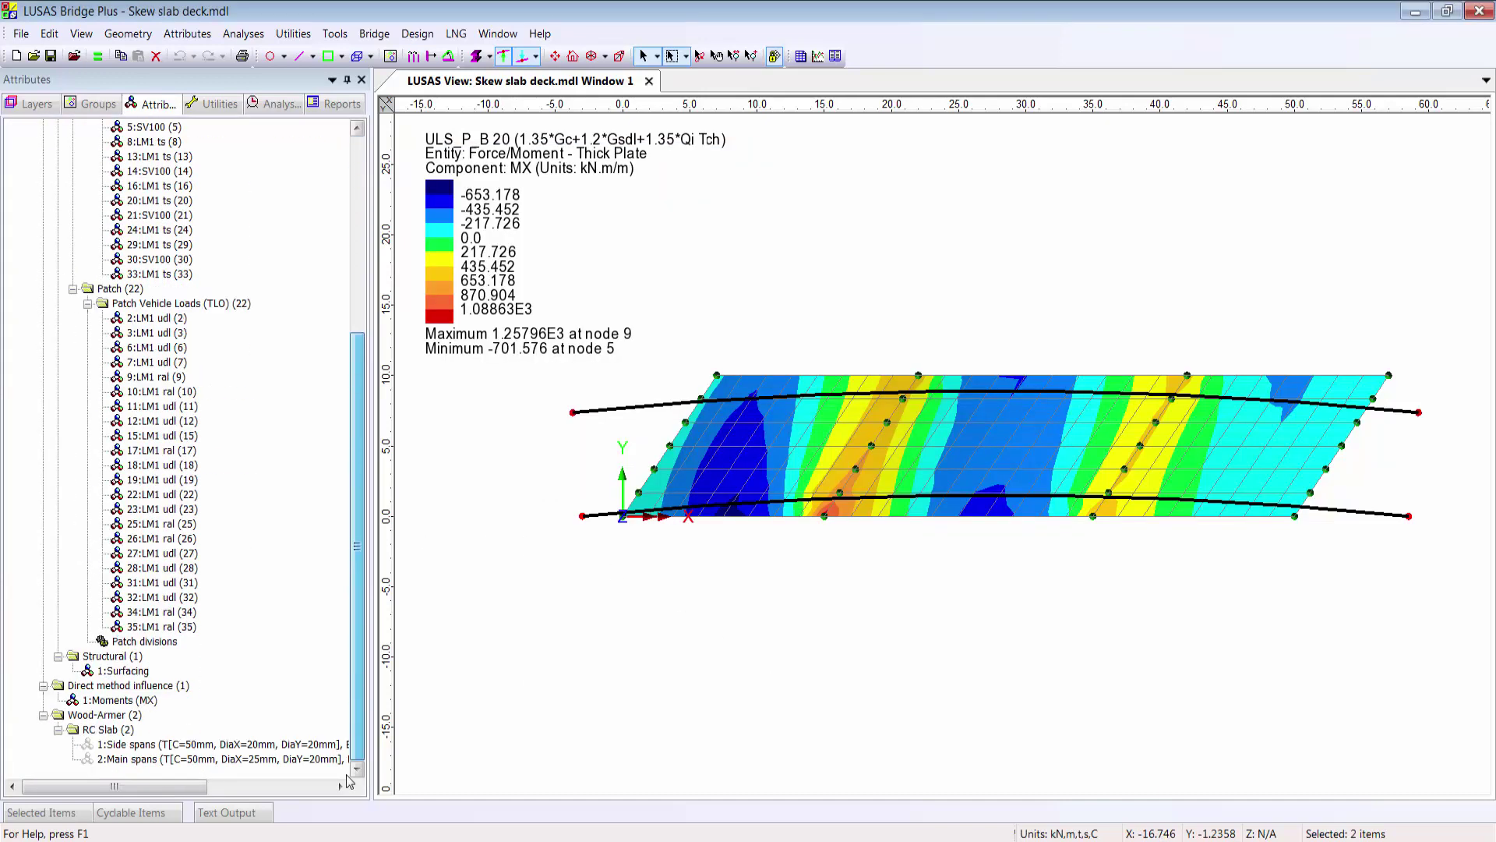
left_click(770, 496)
left_click(1255, 479, "shift")
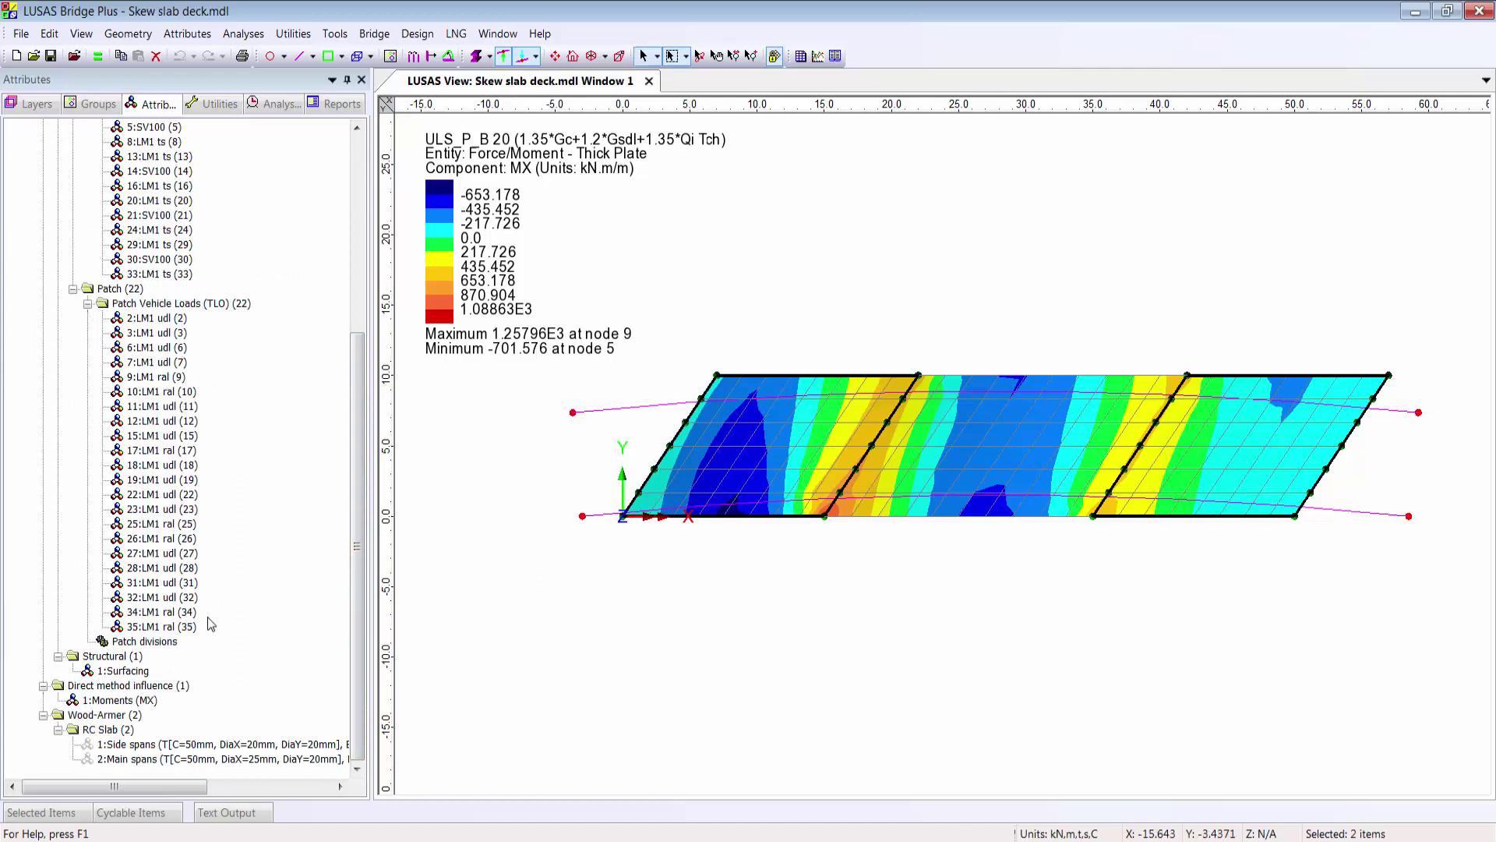
left_click_drag(148, 744, 748, 663)
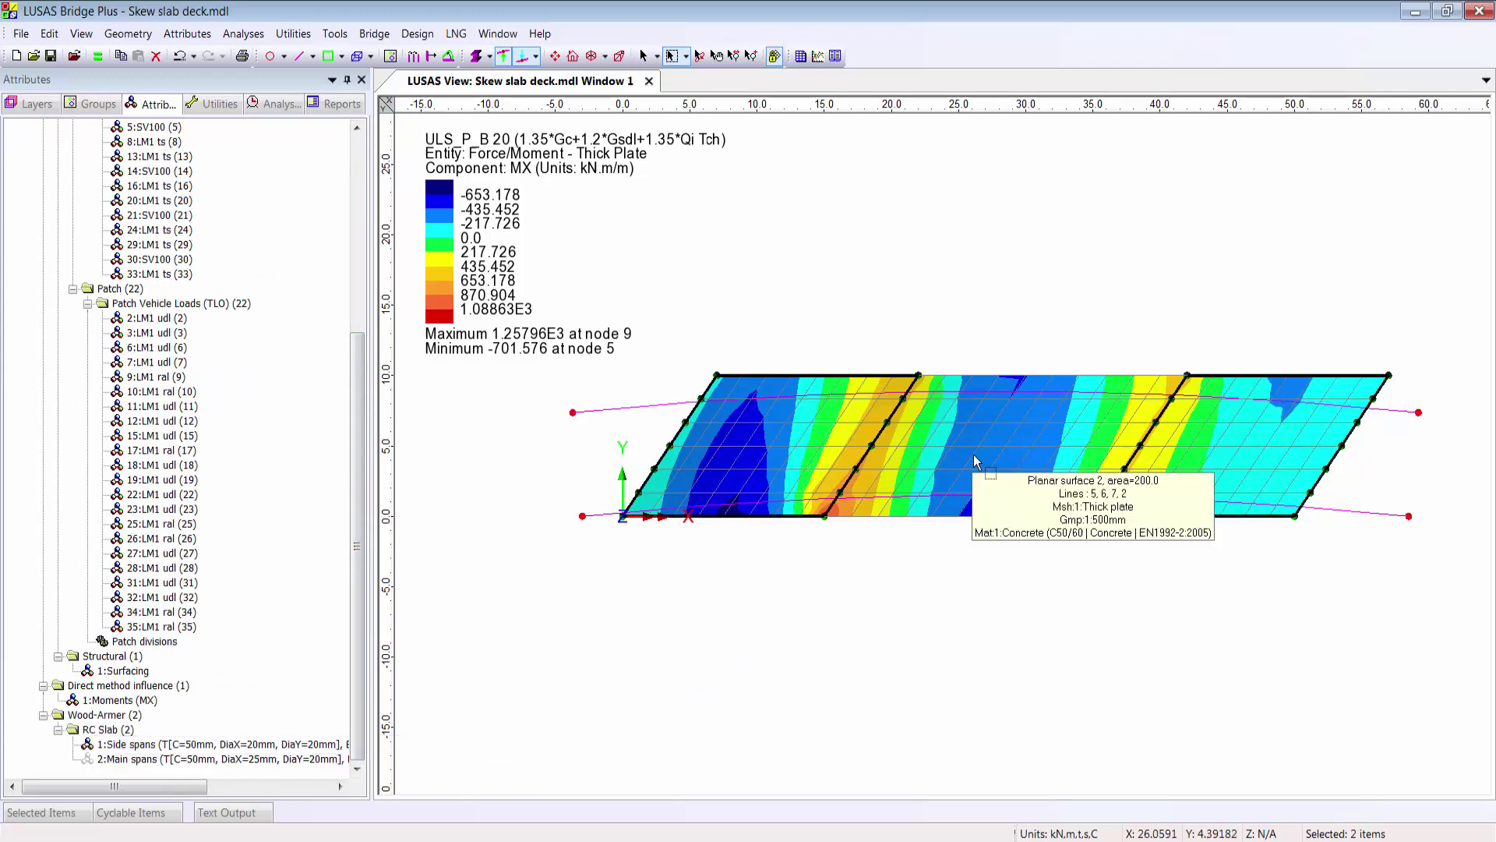
Assign the Main spans RC slab attribute to the middle span surface of the deck.
left_click(957, 455)
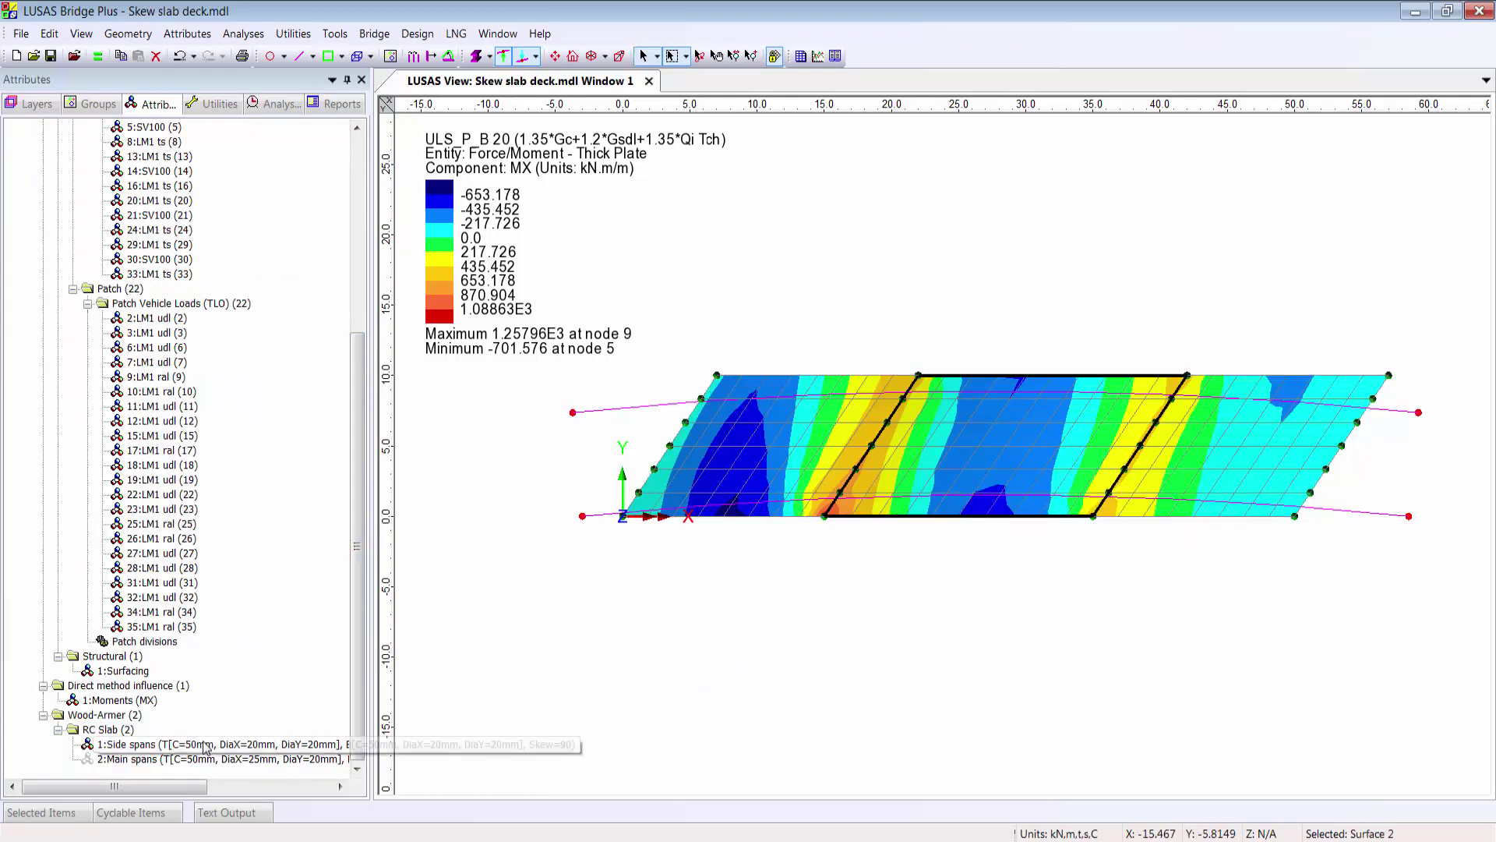
left_click_drag(207, 759, 711, 698)
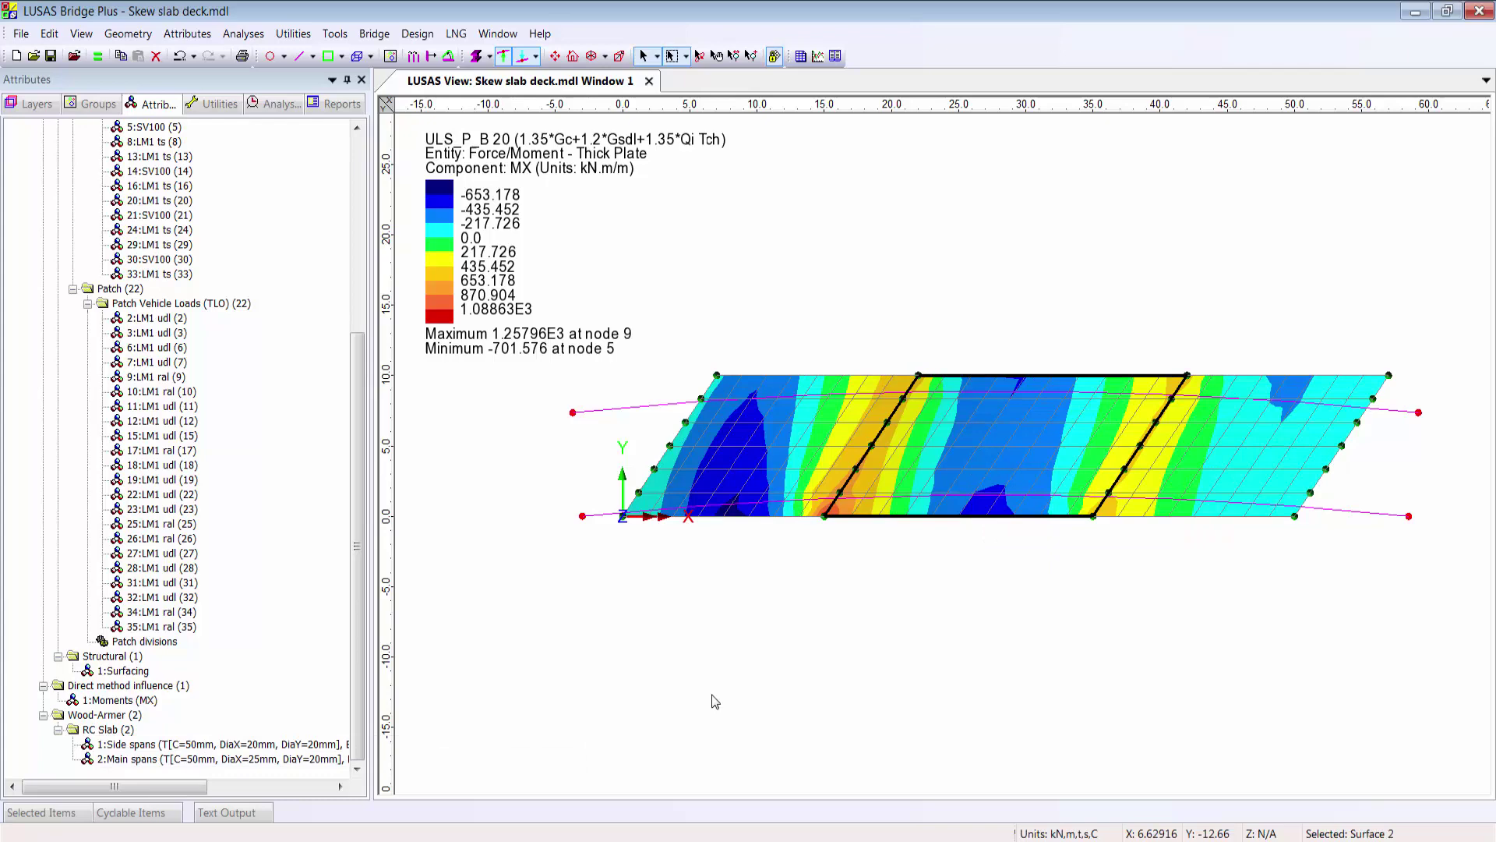
Configure RC slab design for United Kingdom, BS EN 1992-2:2005/NA:2007, with Wood-Armer ULS bending and principal-moment SLS crack checking, keeping the other design parameters.
left_click(408, 34)
left_click(431, 54)
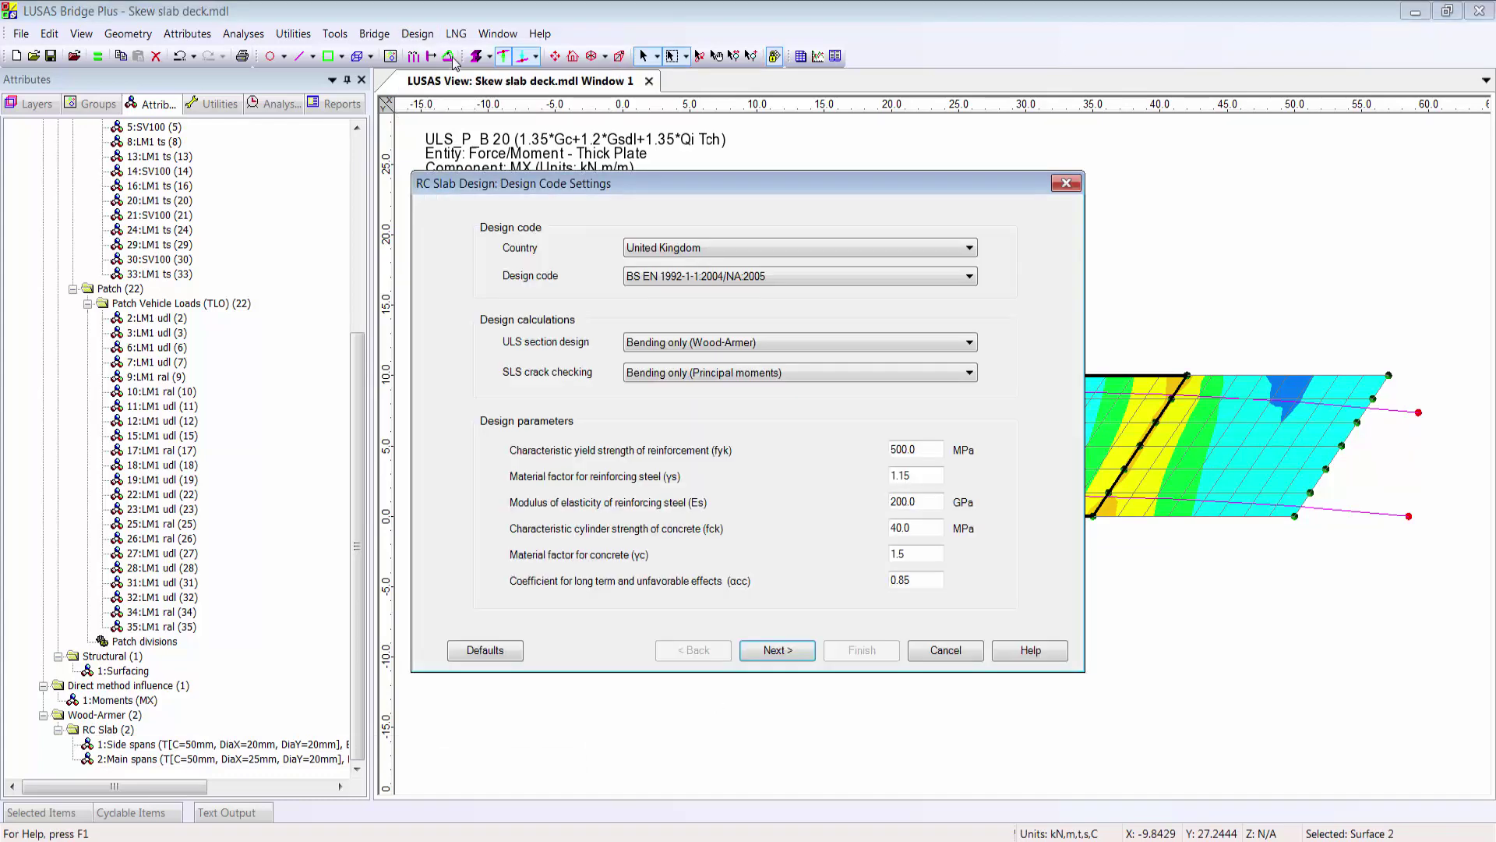
left_click(756, 254)
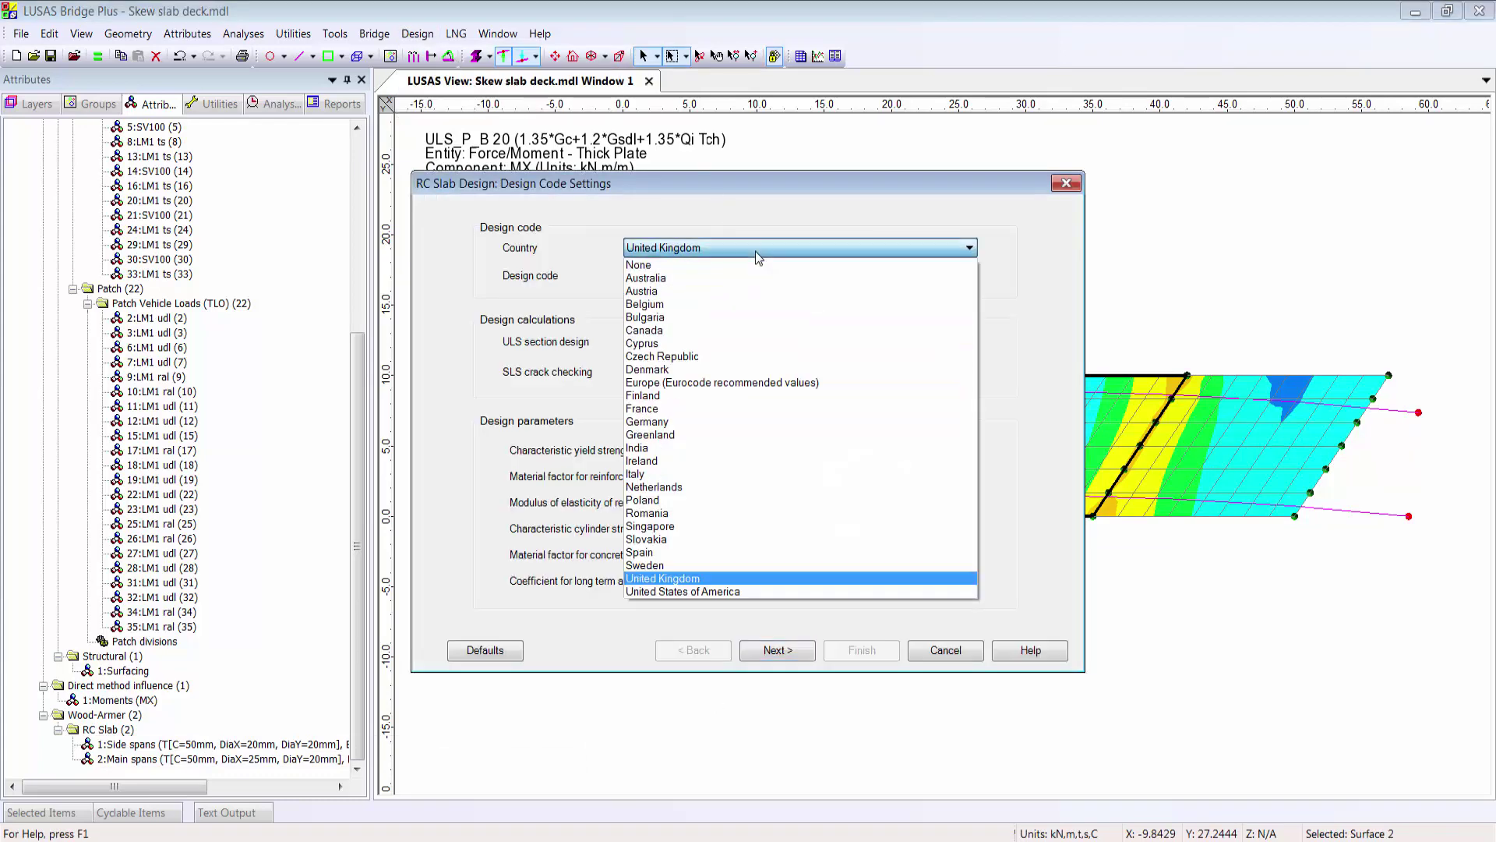
left_click(719, 580)
left_click(788, 281)
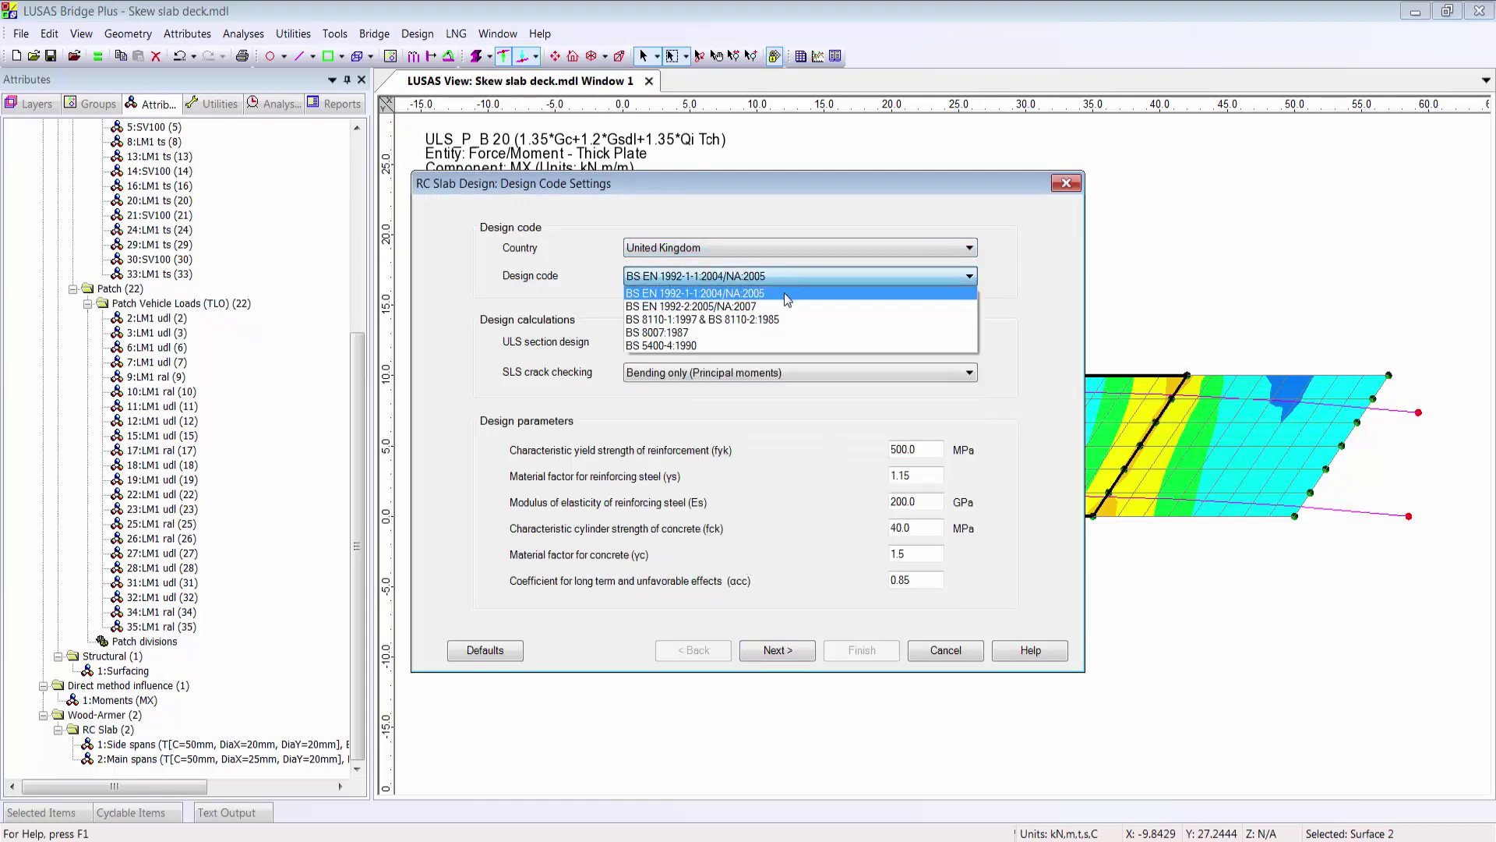
left_click(781, 302)
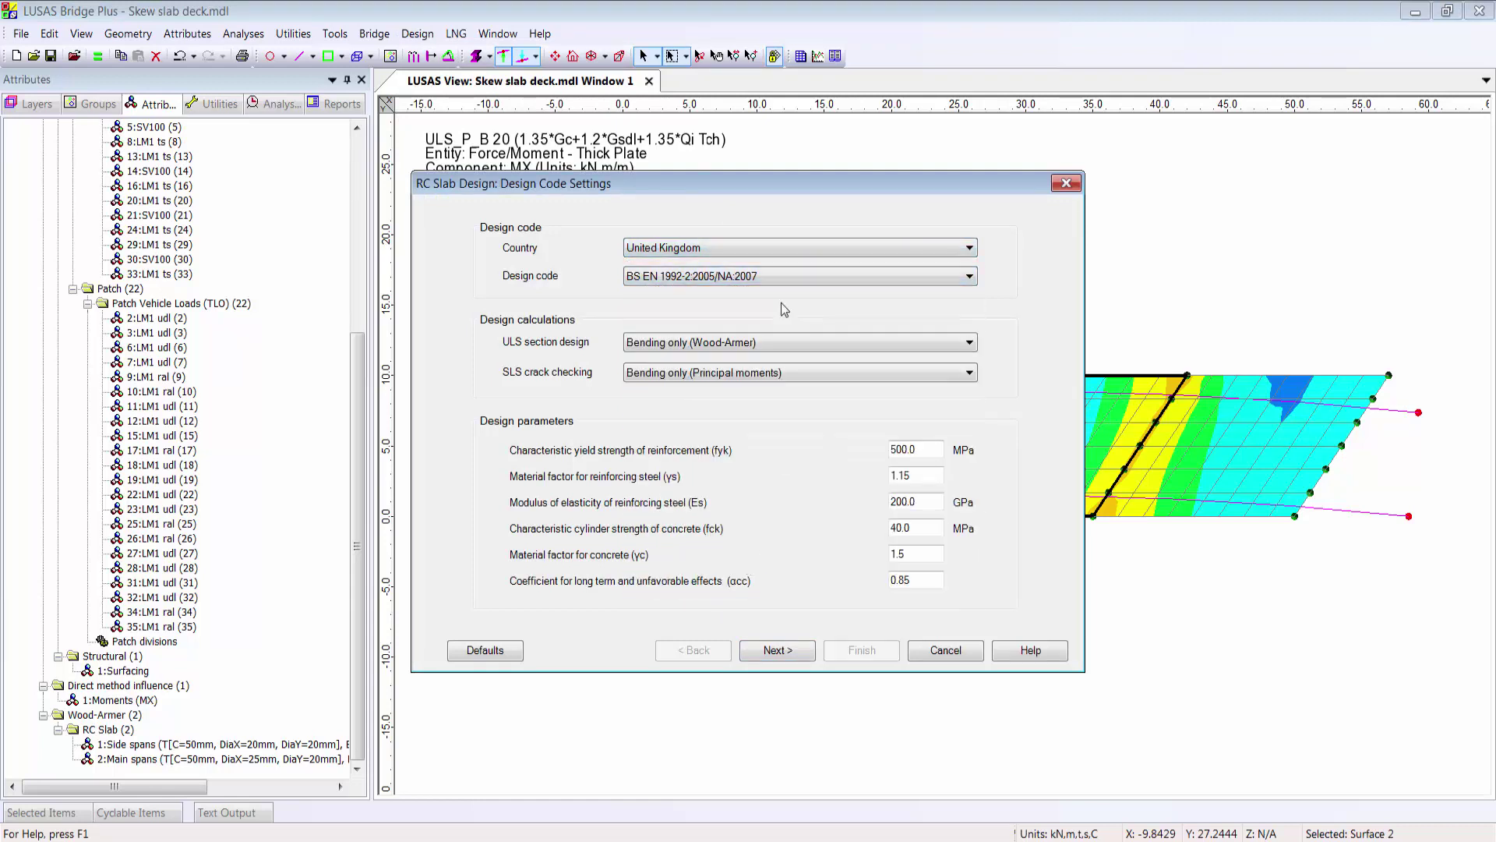
left_click(784, 343)
left_click(785, 344)
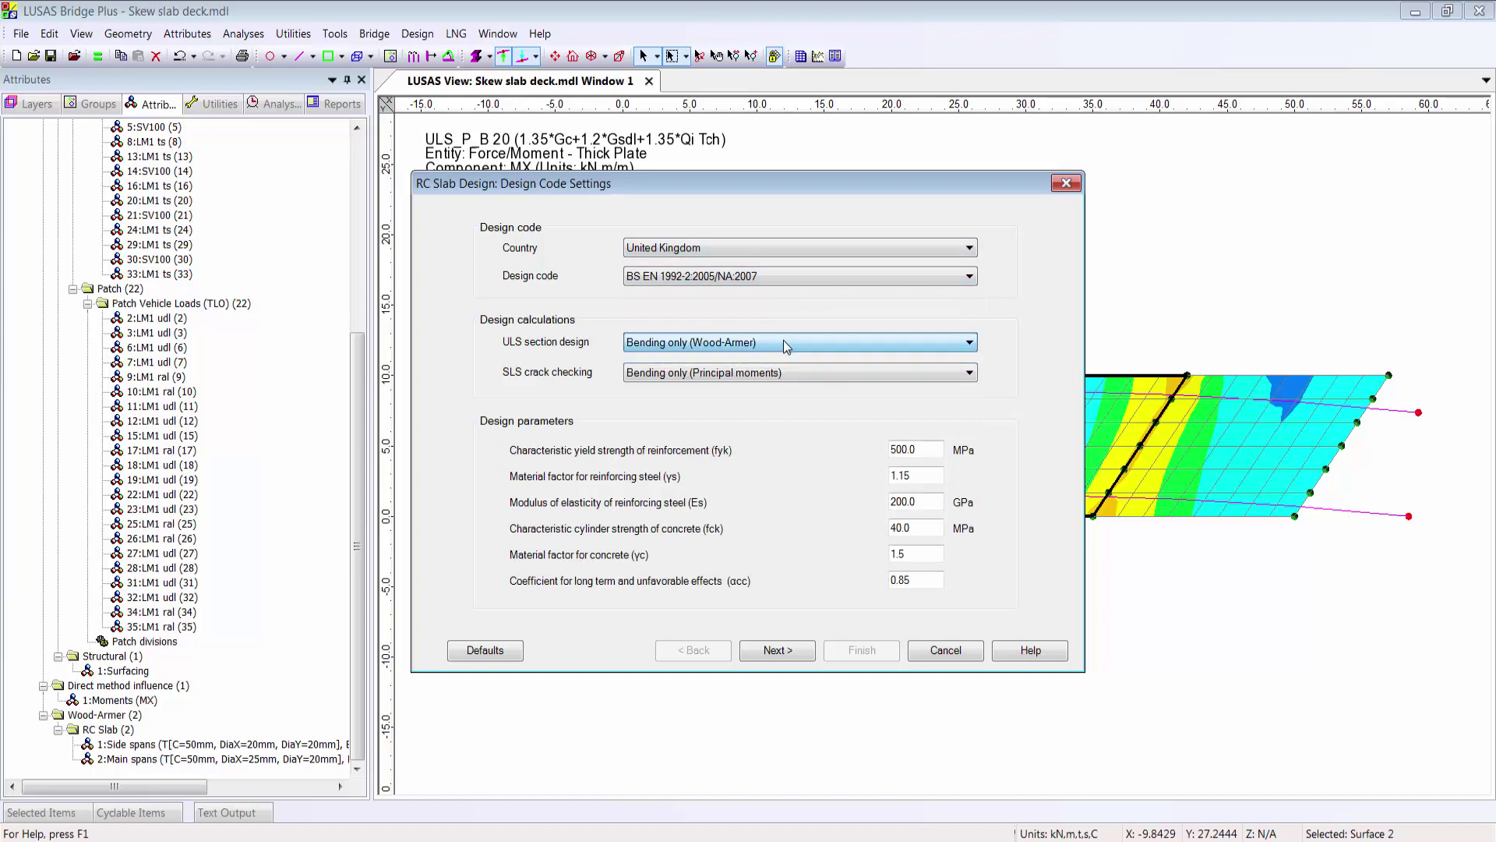
left_click(788, 373)
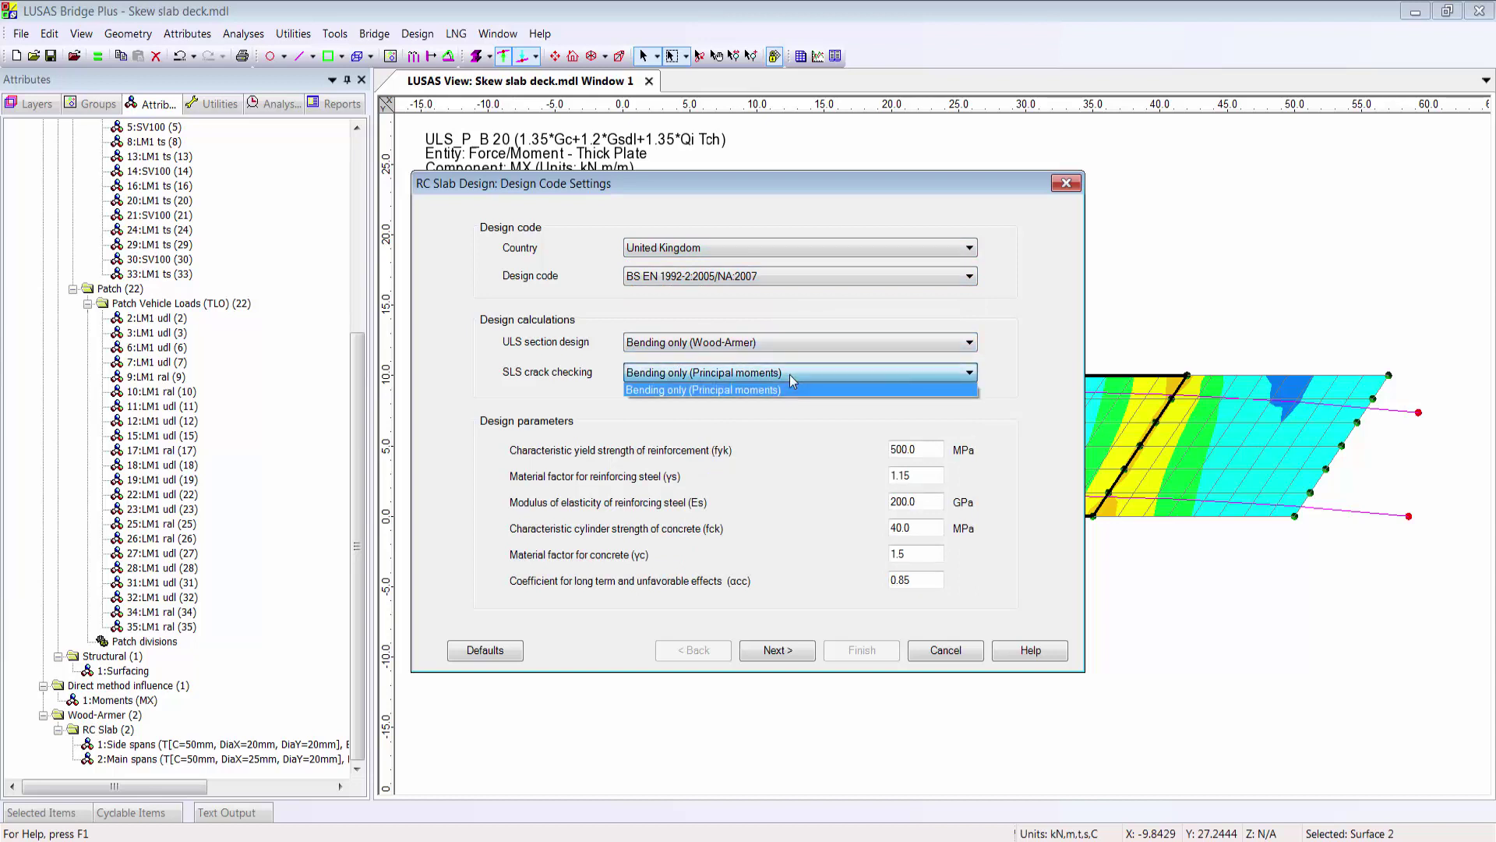
left_click(789, 375)
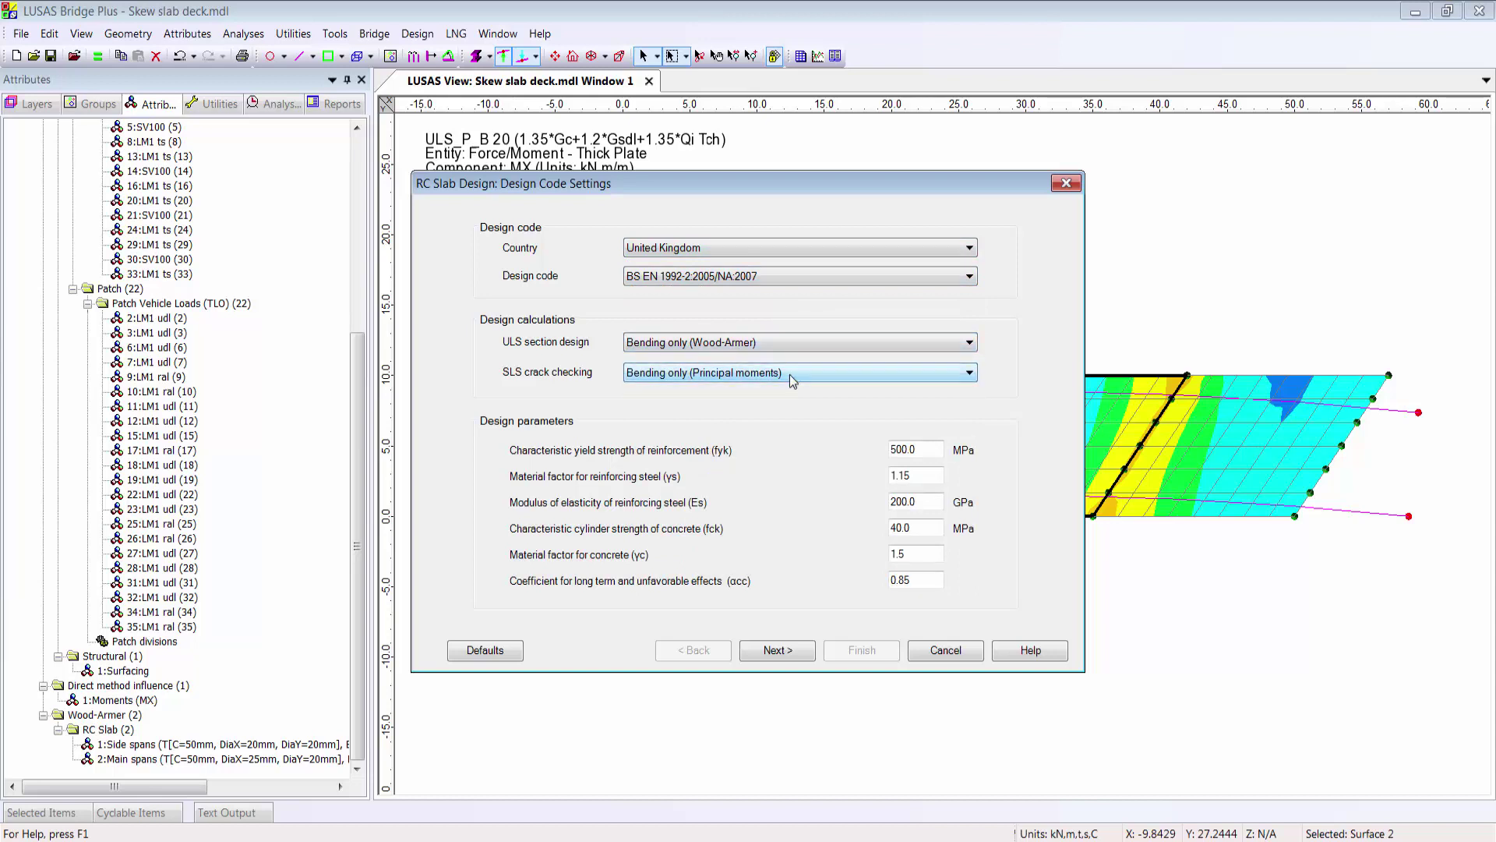
left_click(776, 647)
left_click(857, 651)
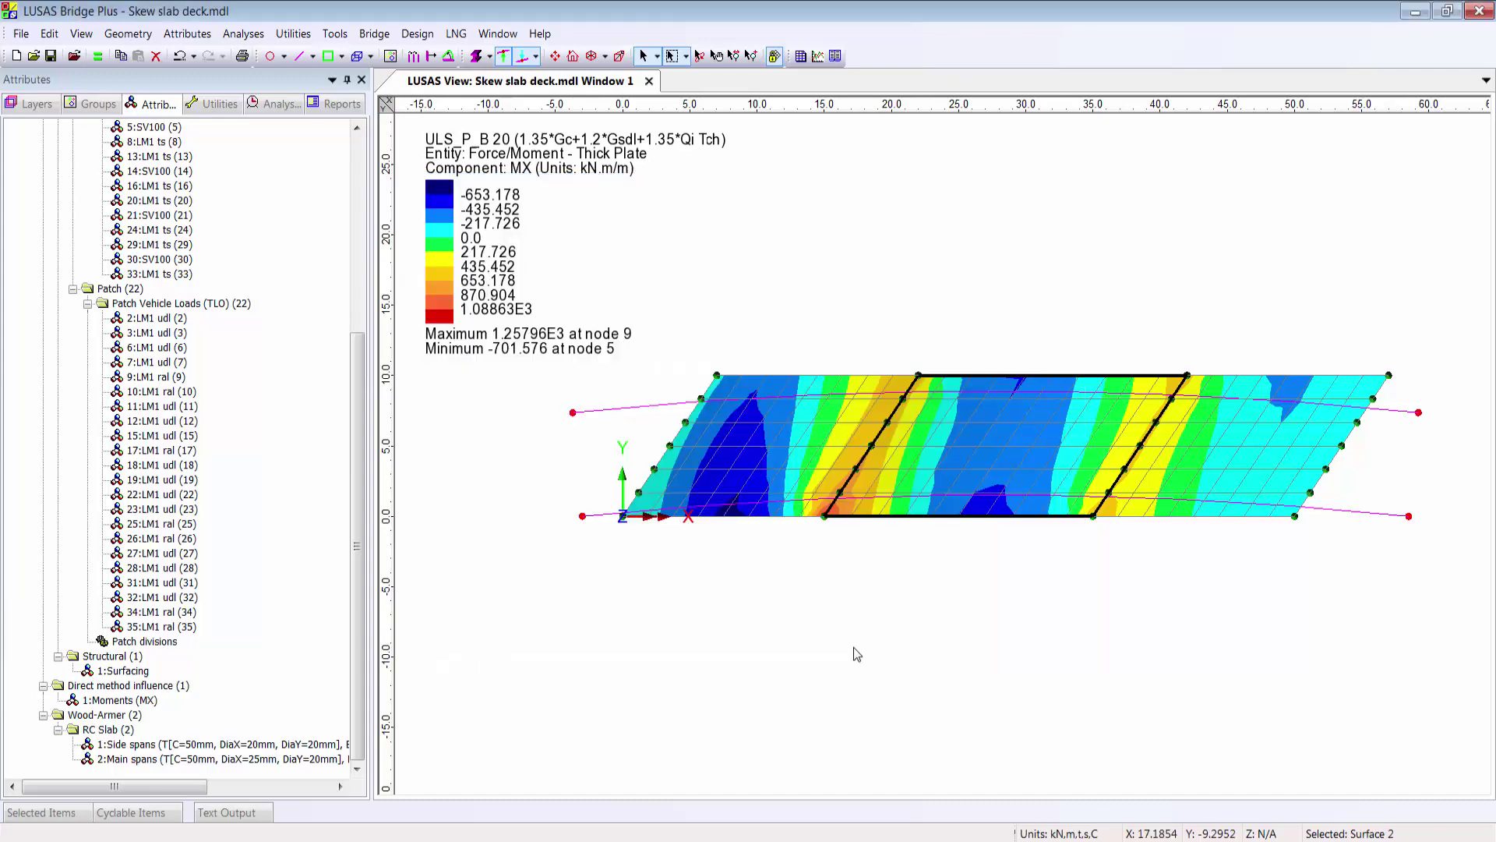
Clear the selection and set the contours to the RC Slab (ULS) entity with component UtilMax(B).
left_click(853, 649)
left_click(31, 104)
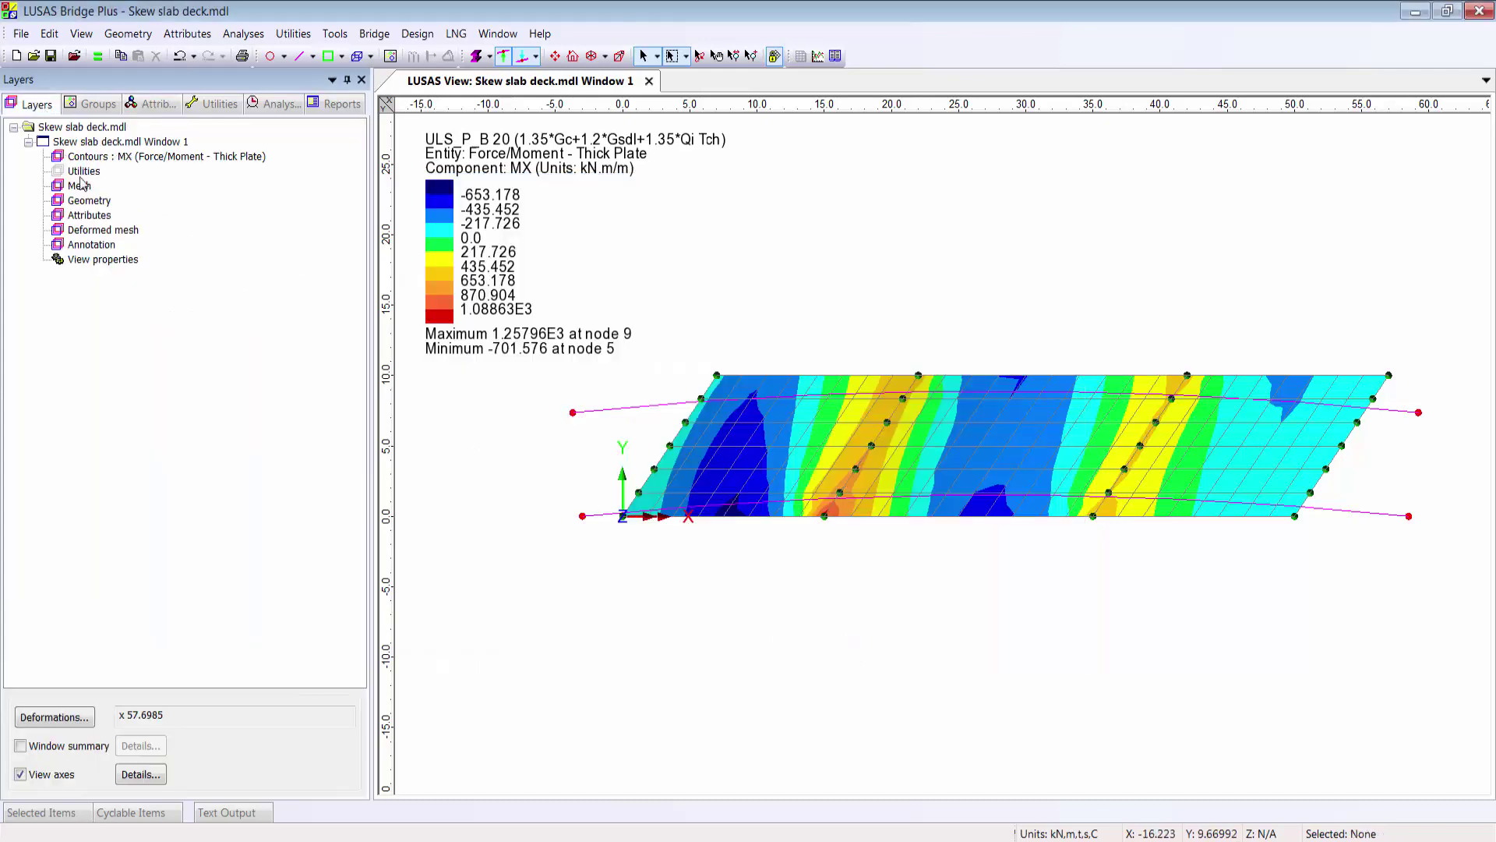
double_click(87, 156)
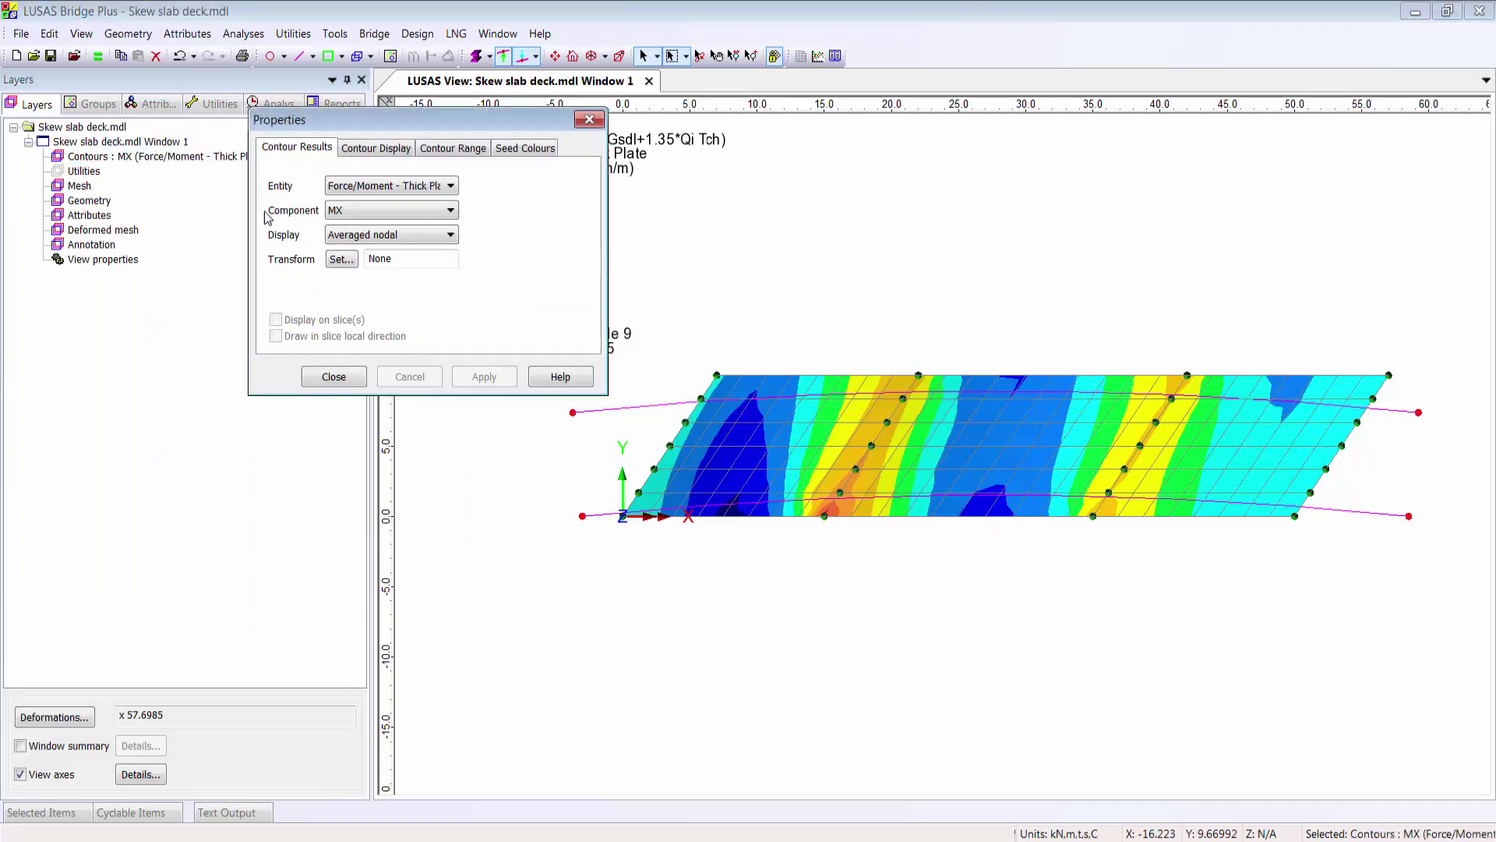
left_click(435, 187)
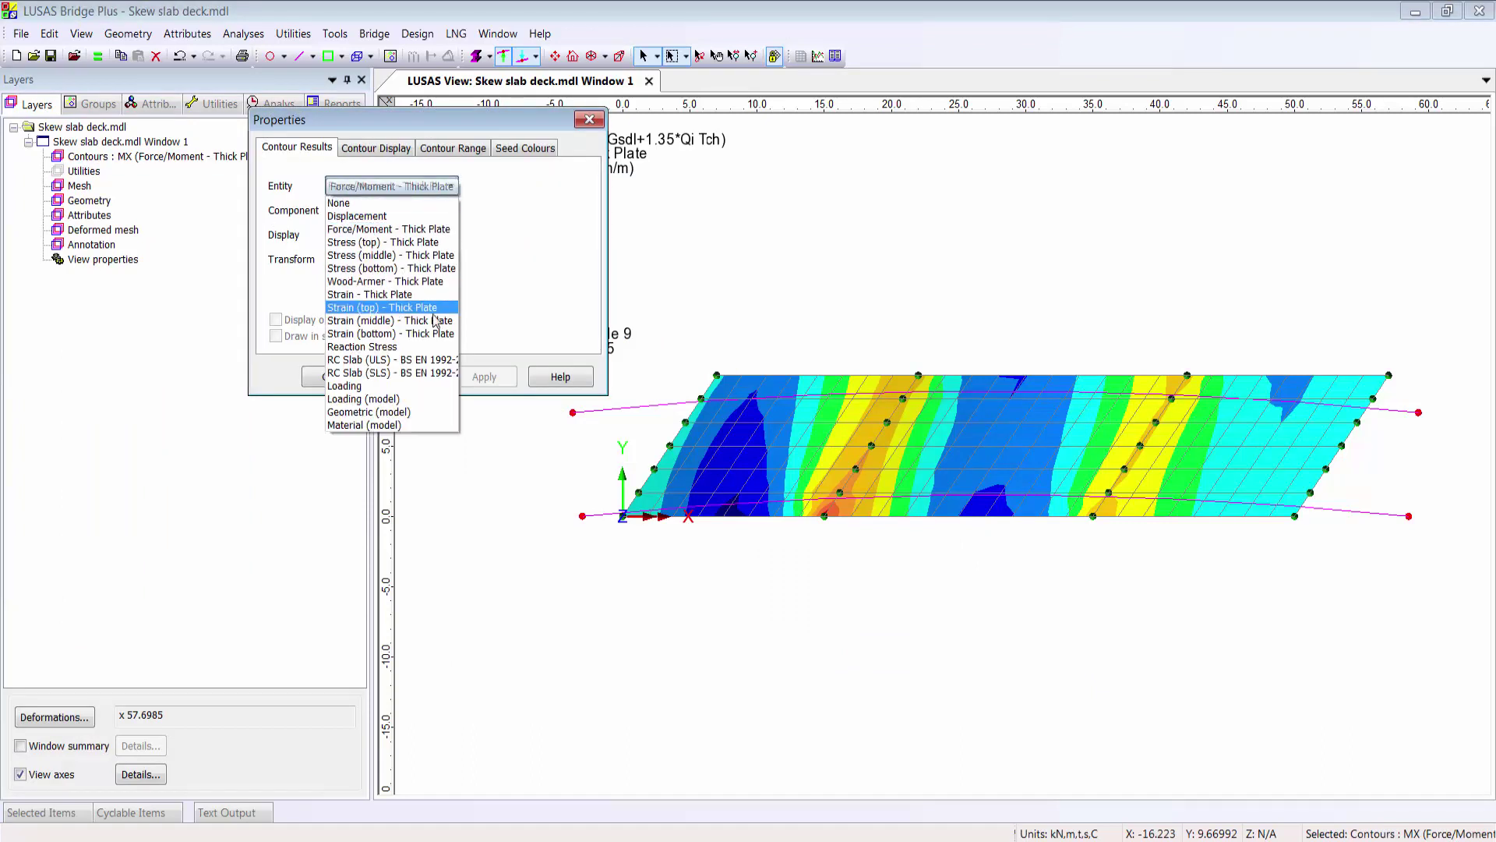
left_click(389, 359)
left_click(441, 219)
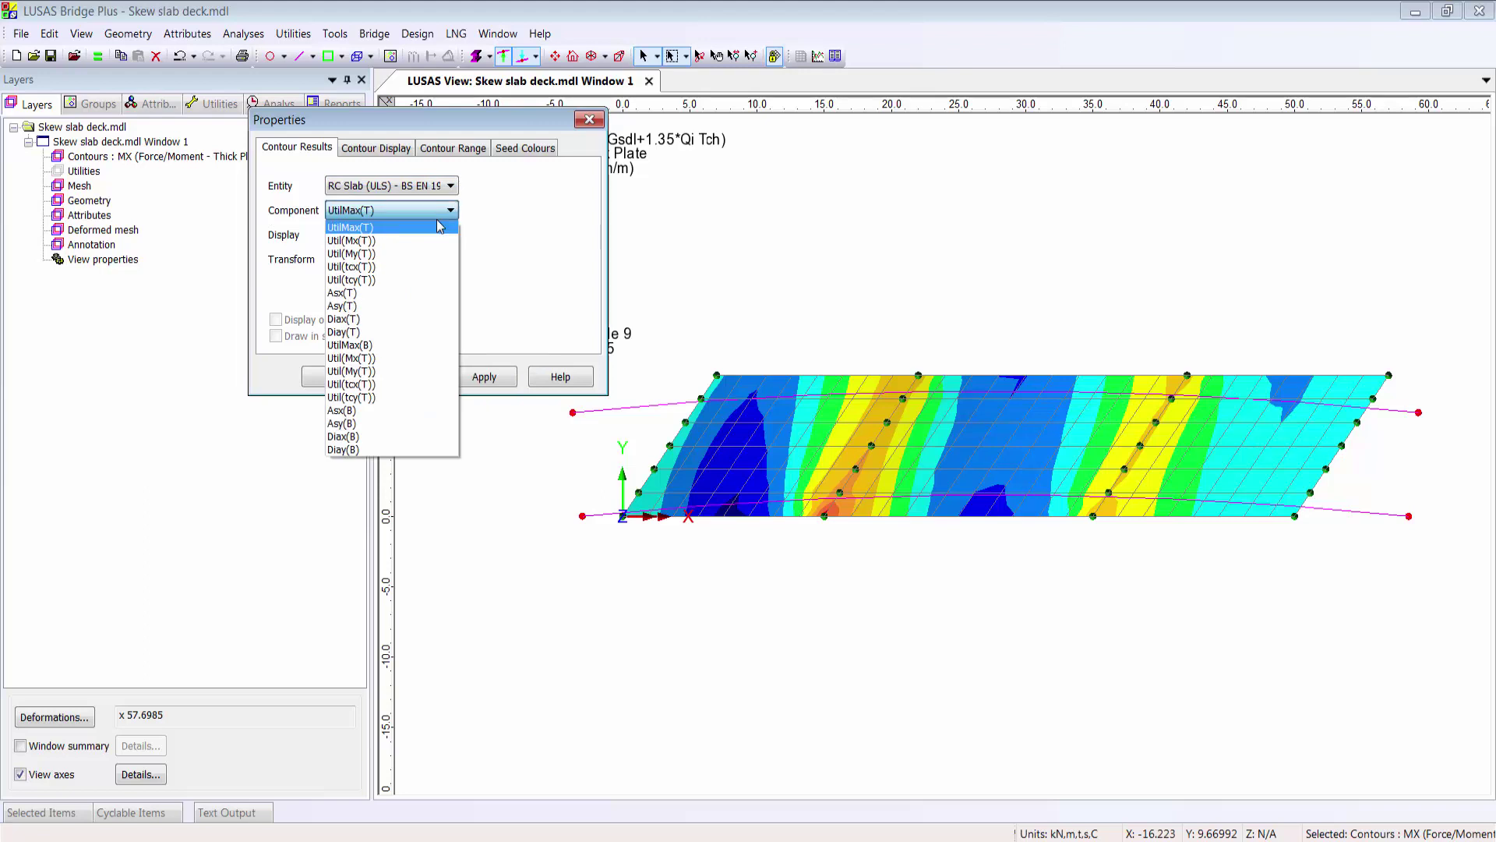
left_click(370, 349)
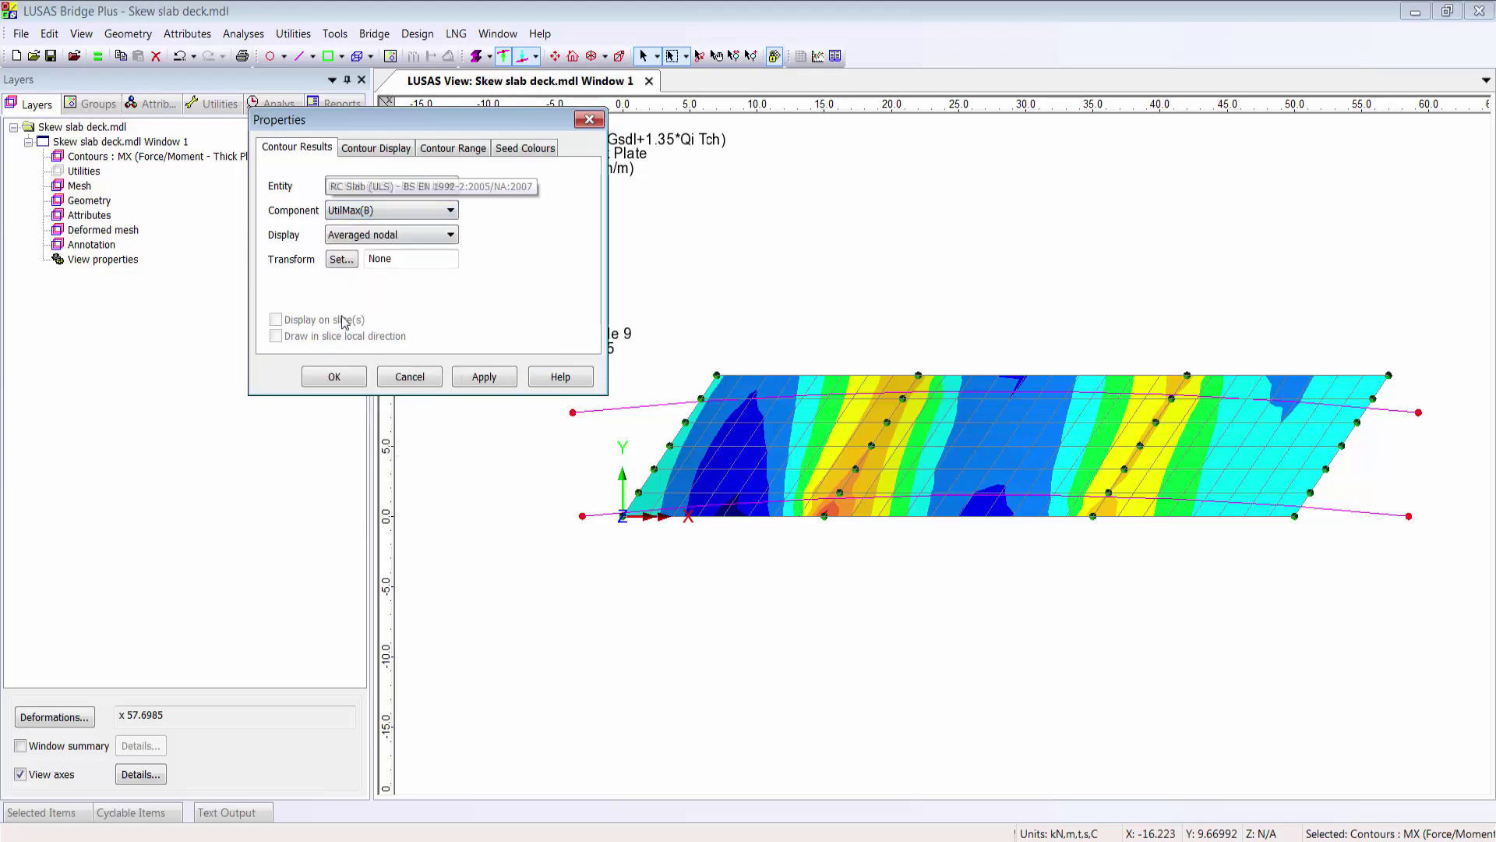
left_click(335, 377)
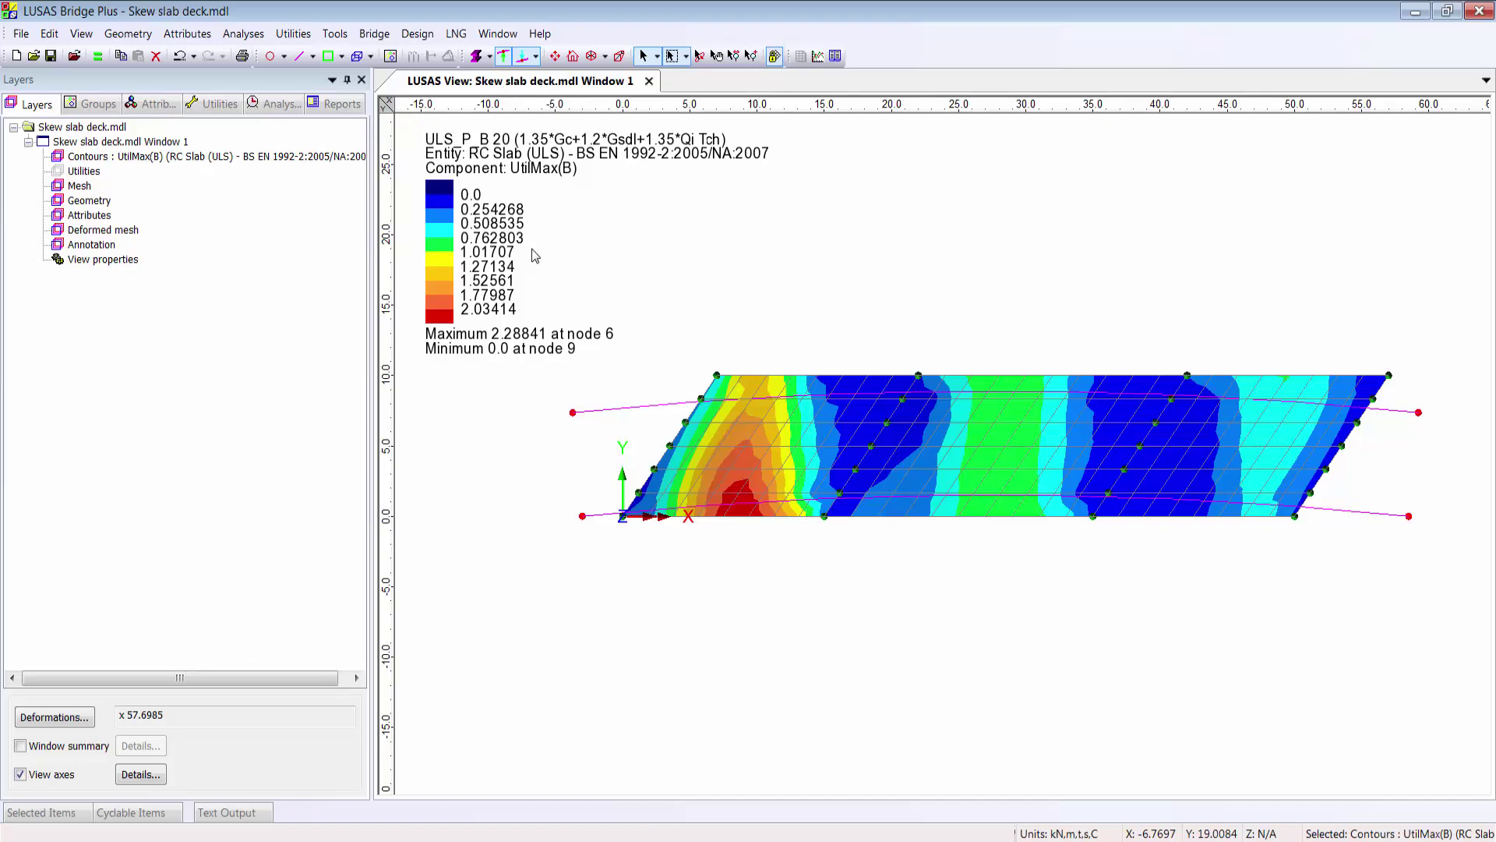
Set the ULS_P_B (Max) envelope active, enveloping on RC Slab (ULS) component UtilMax(B) with coincident effects.
left_click(274, 104)
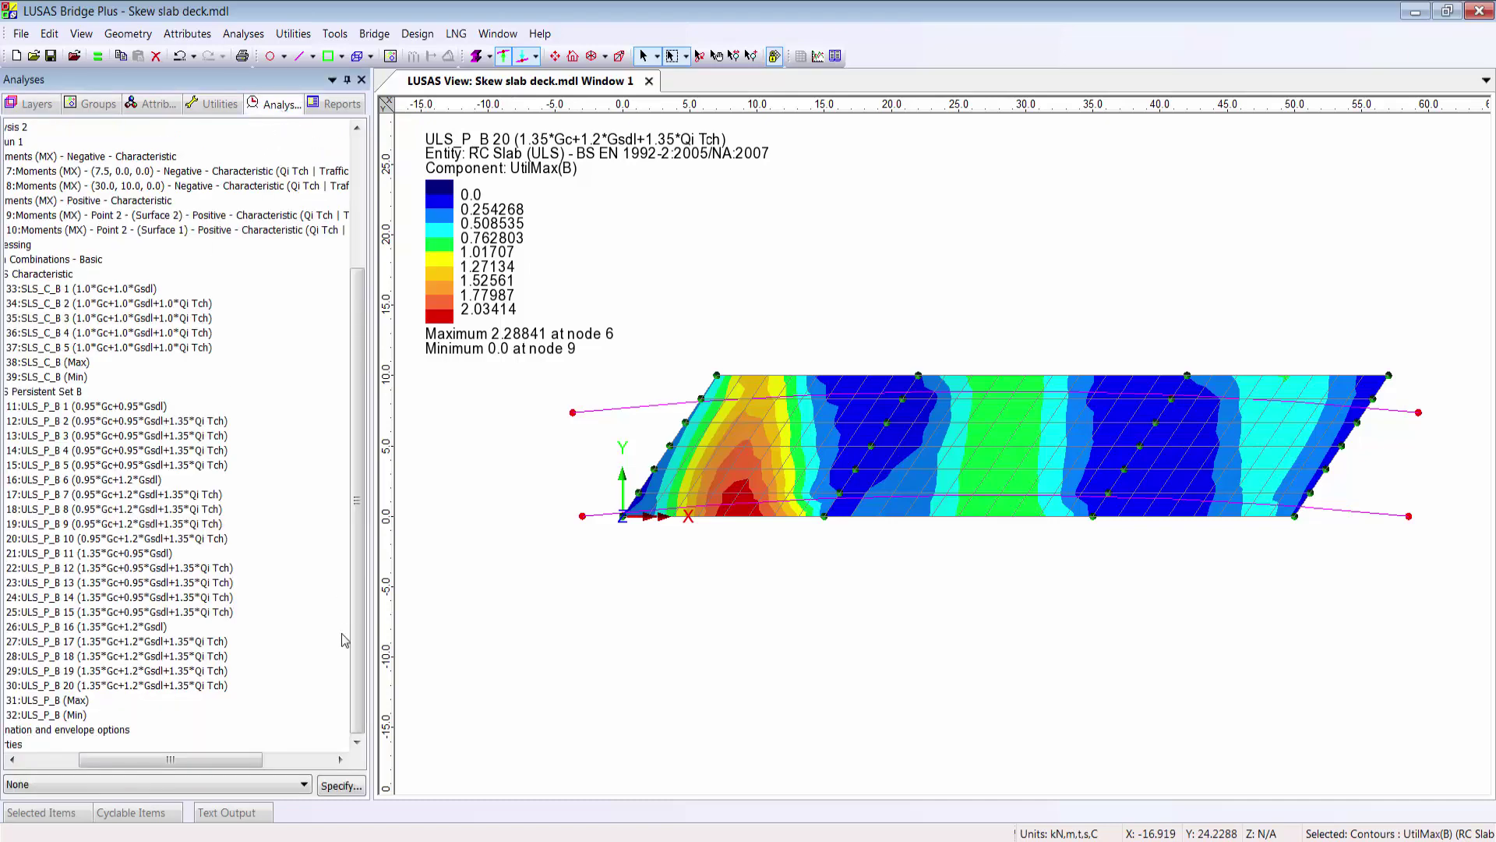
left_click_drag(224, 760, 127, 760)
left_click(172, 701)
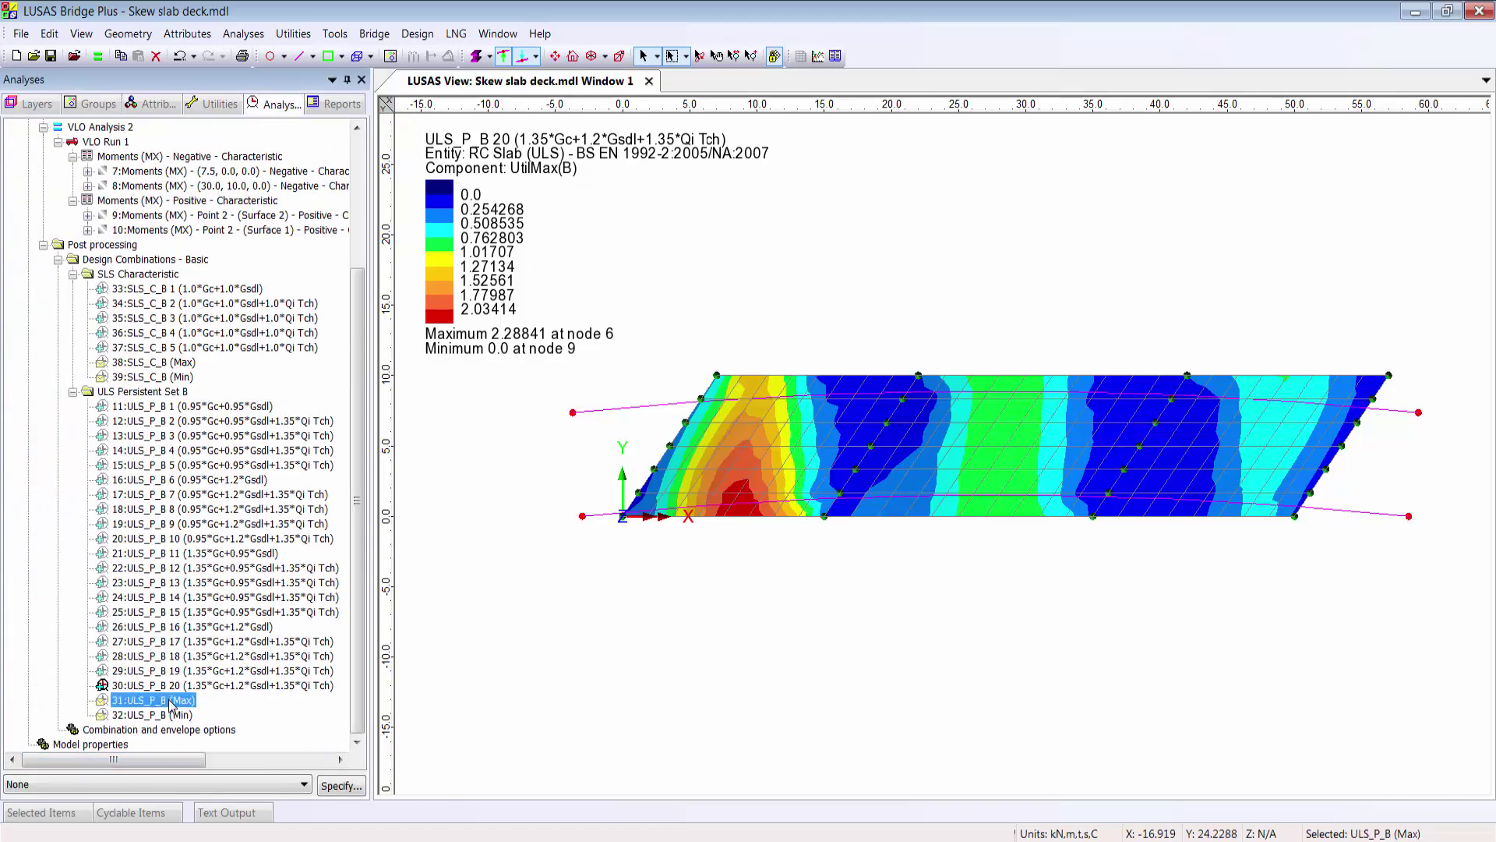
double_click(169, 706)
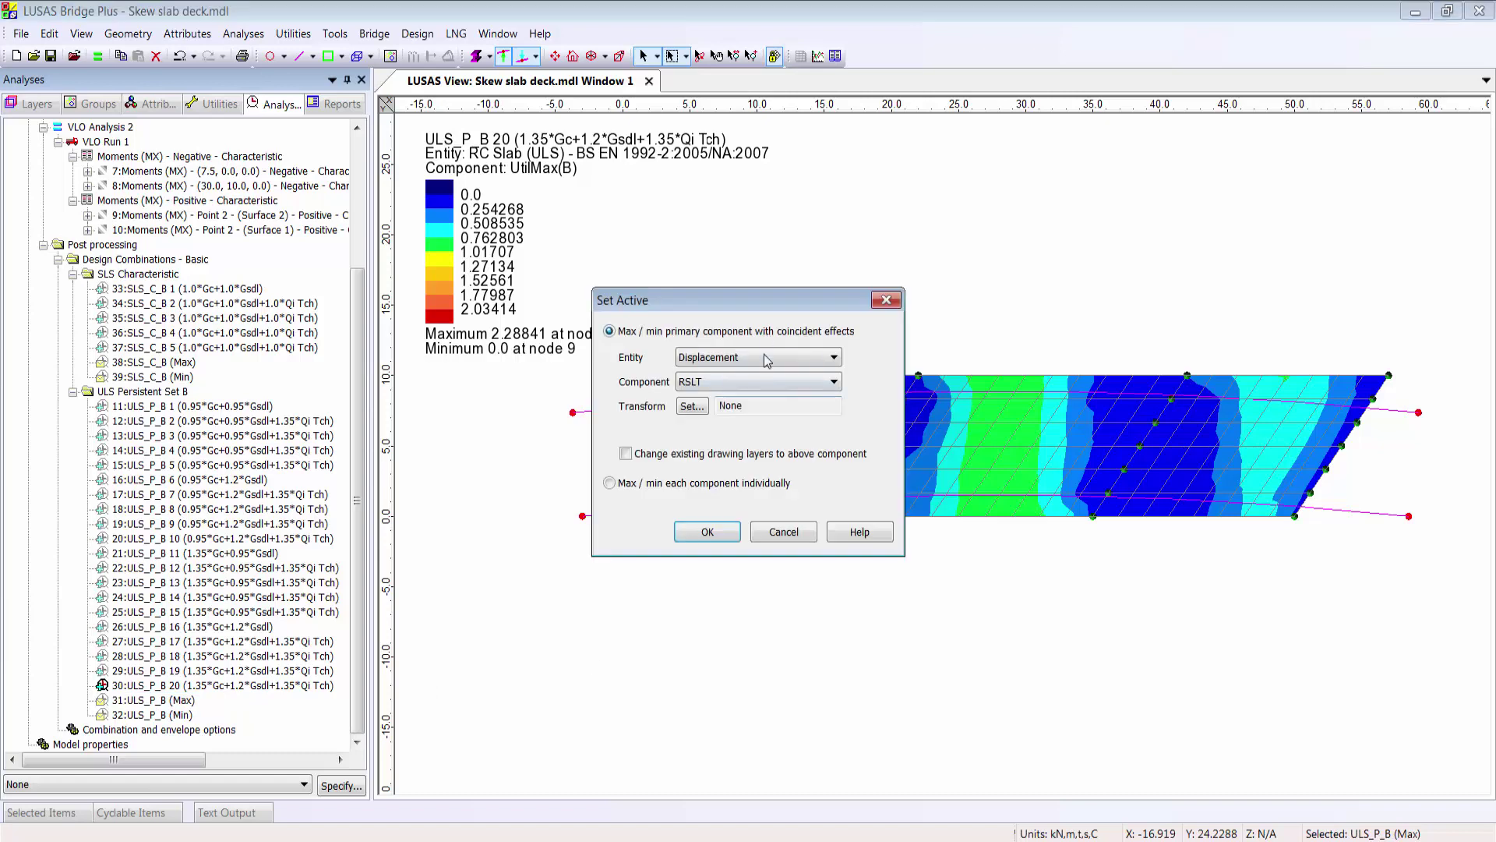
left_click(764, 359)
left_click(748, 531)
left_click(760, 382)
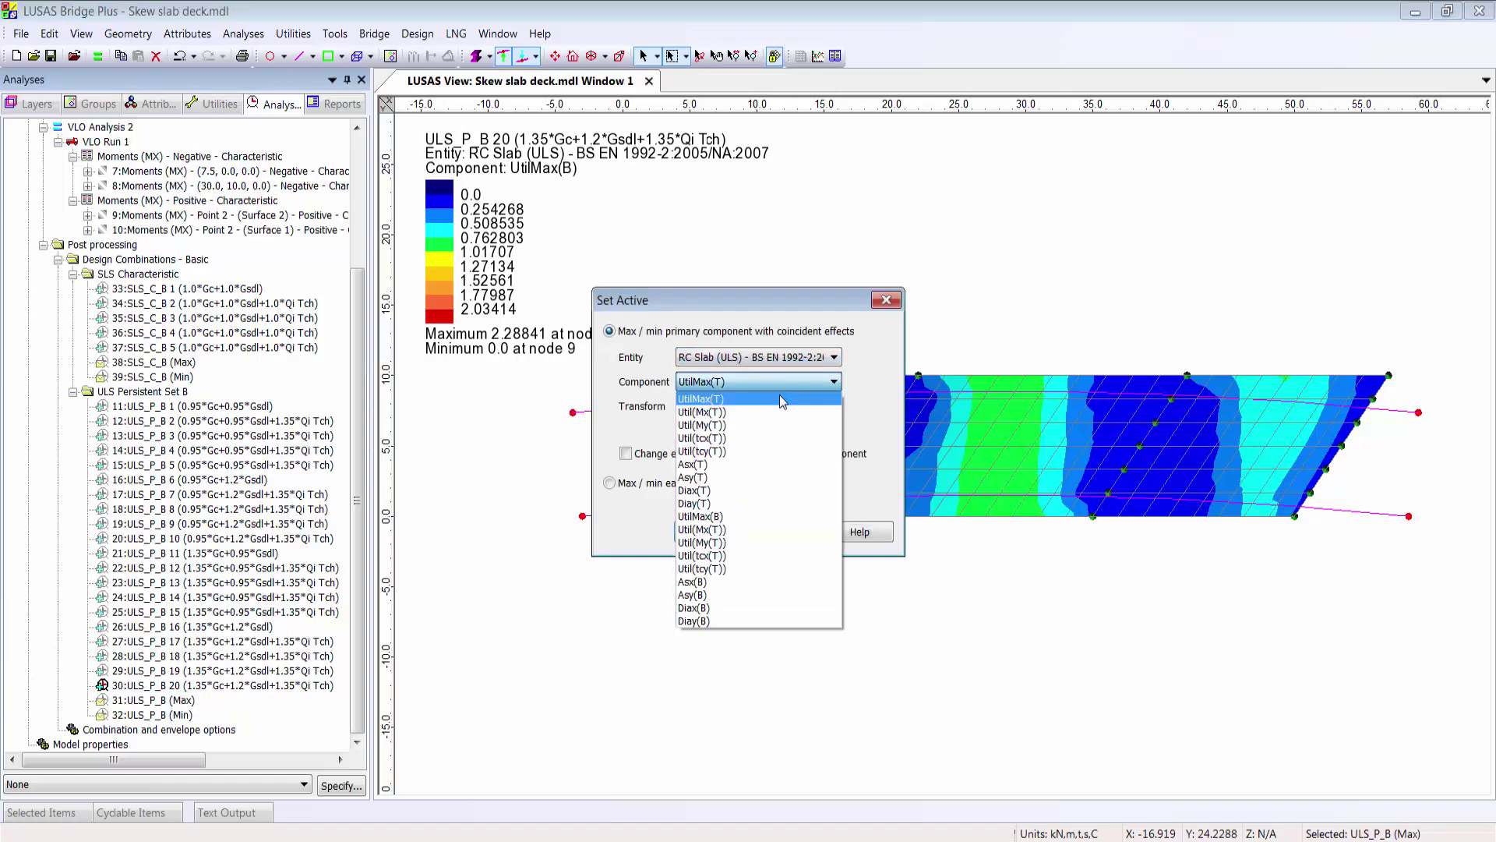
left_click(744, 515)
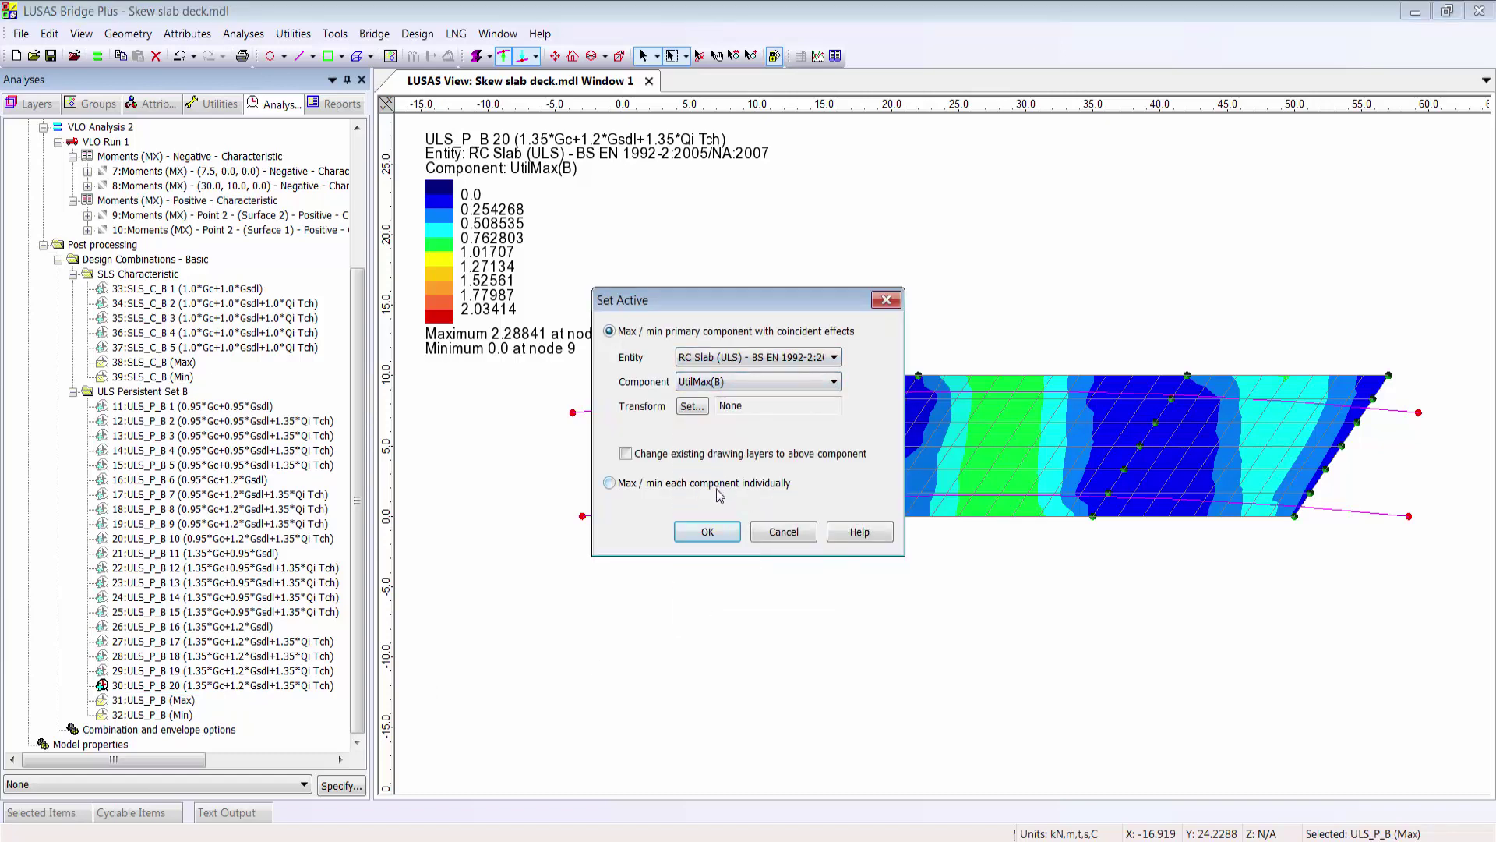
left_click(712, 536)
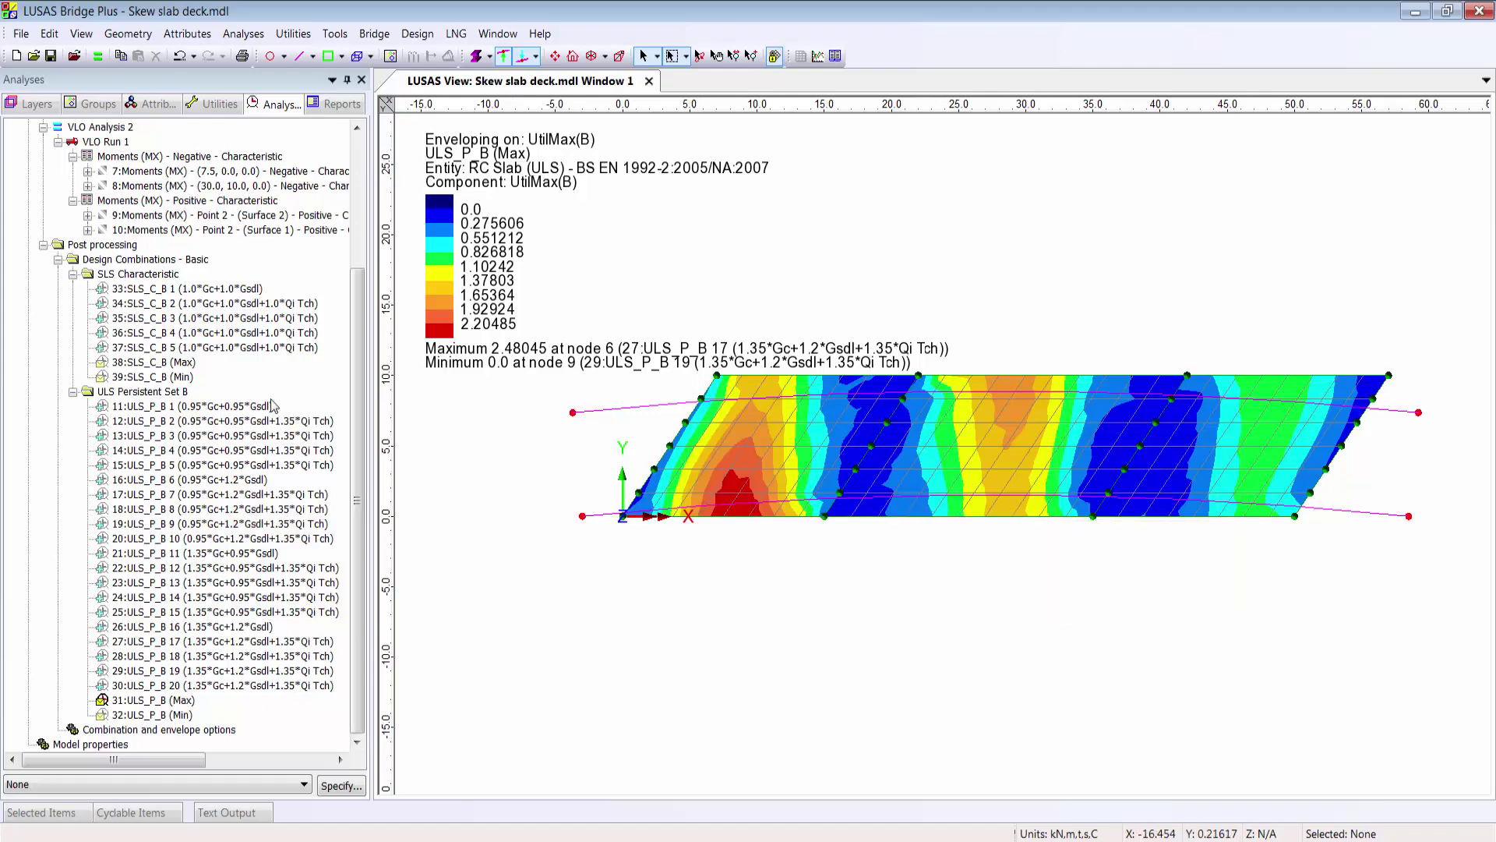
Re-envelope ULS_P_B (Max) on component Asx(B) and change the existing drawing layers to that component.
double_click(179, 700)
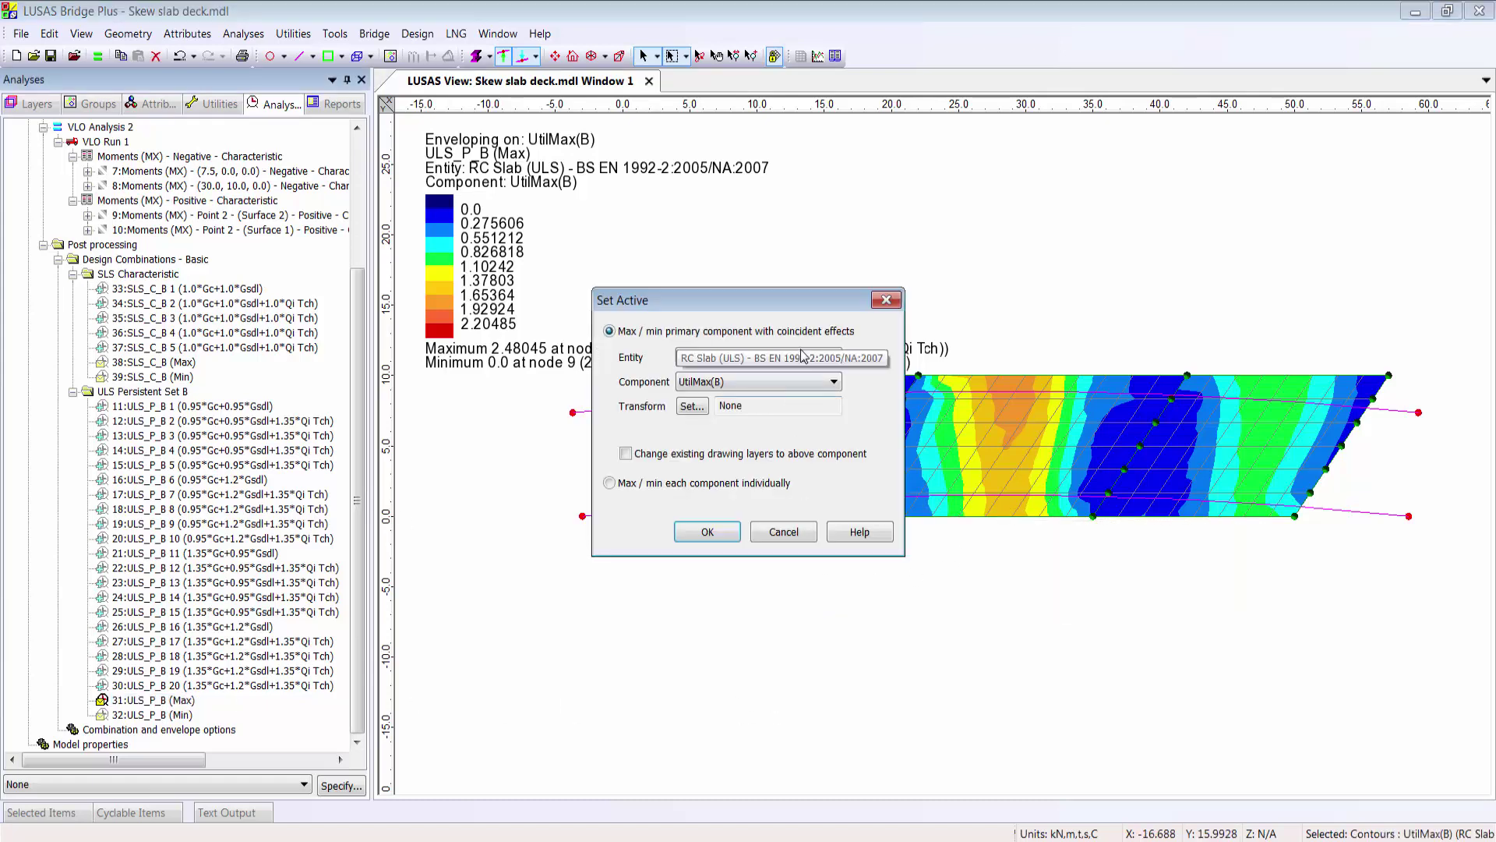
left_click(784, 382)
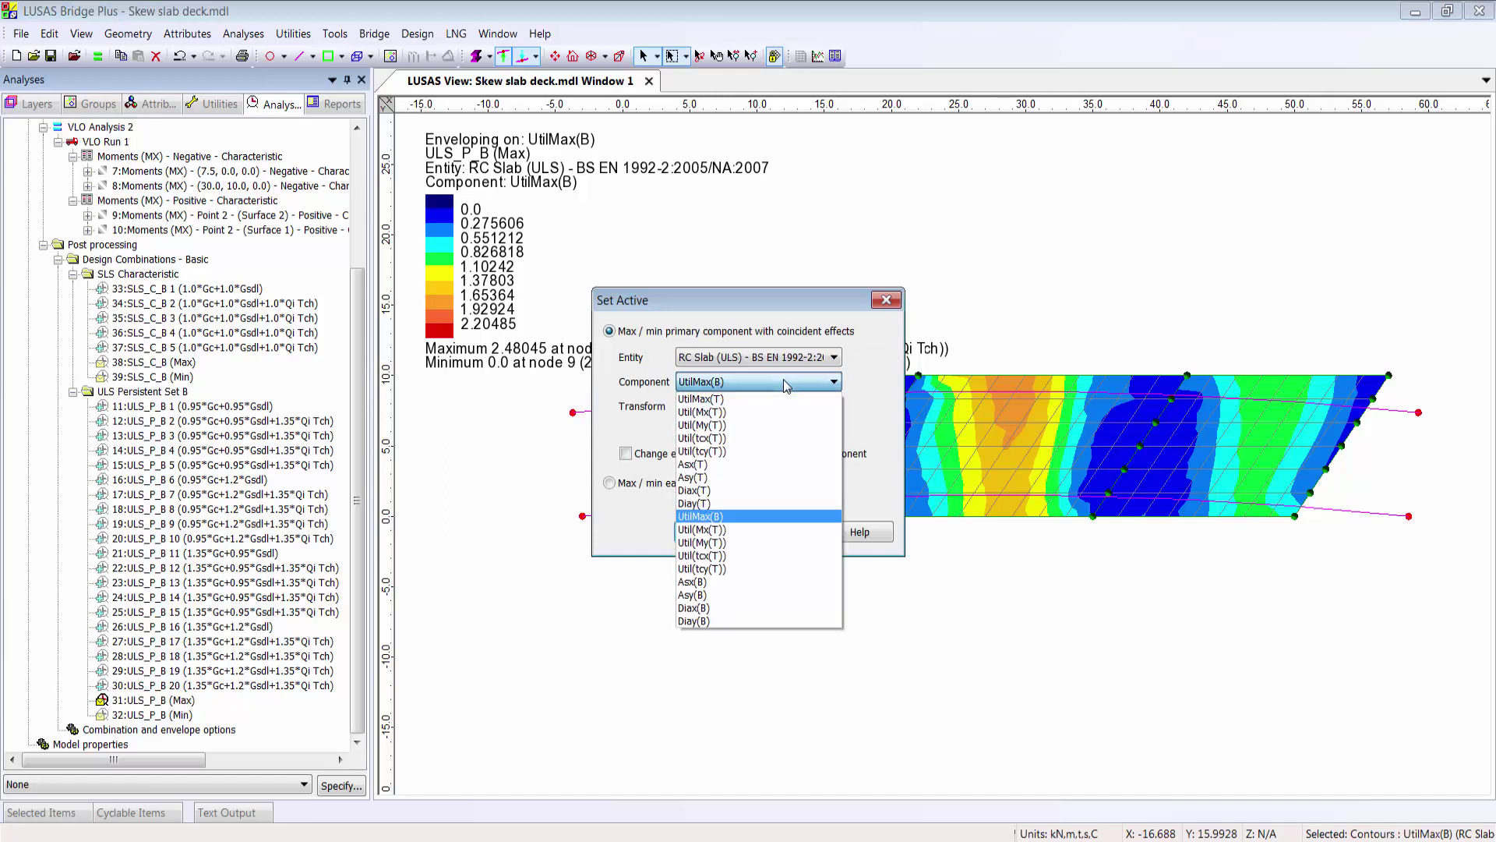
left_click(730, 582)
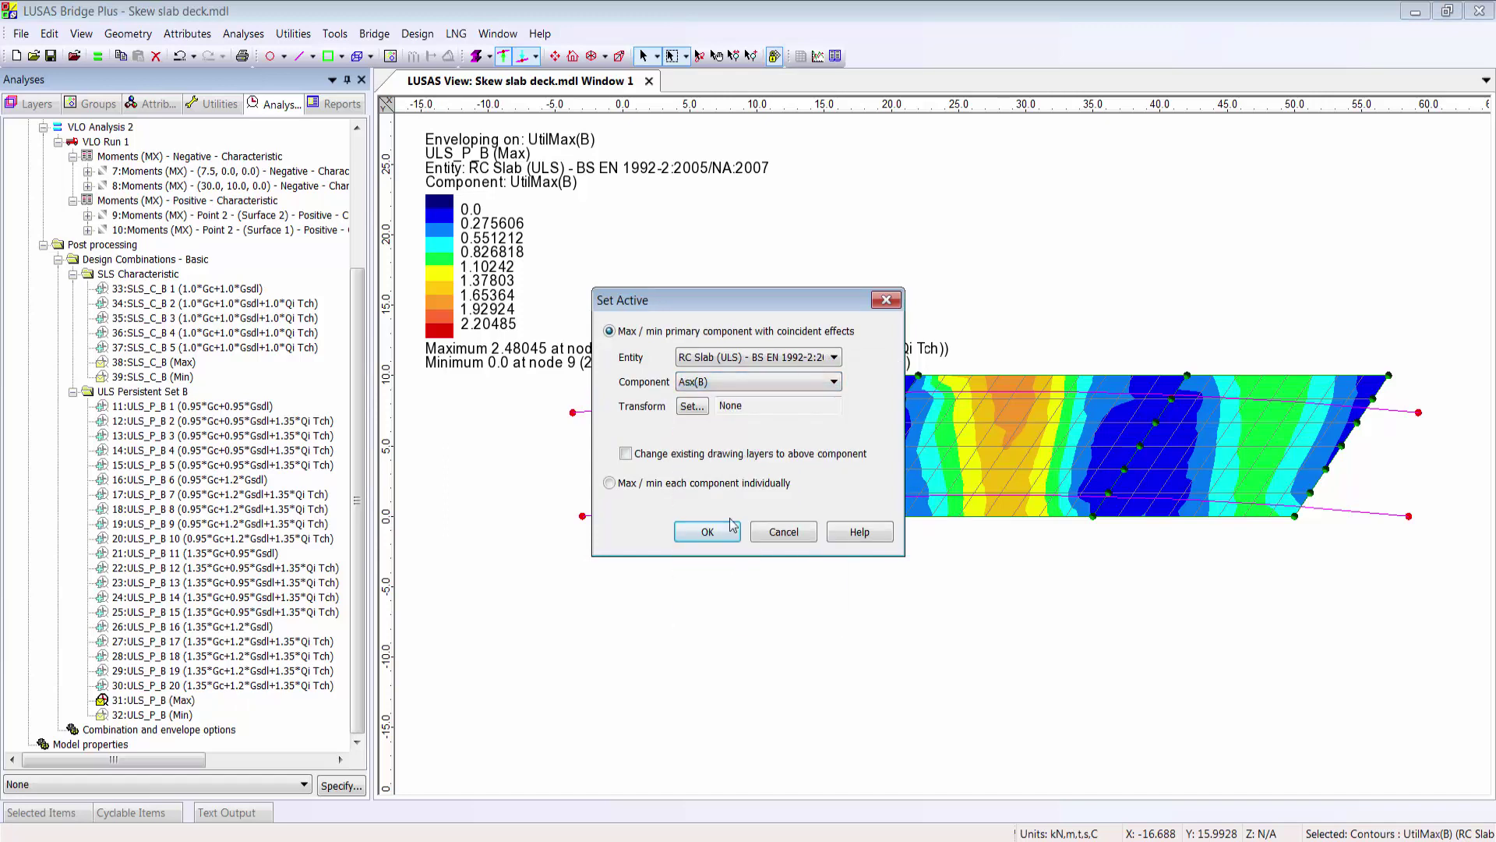
left_click(745, 456)
key("Return")
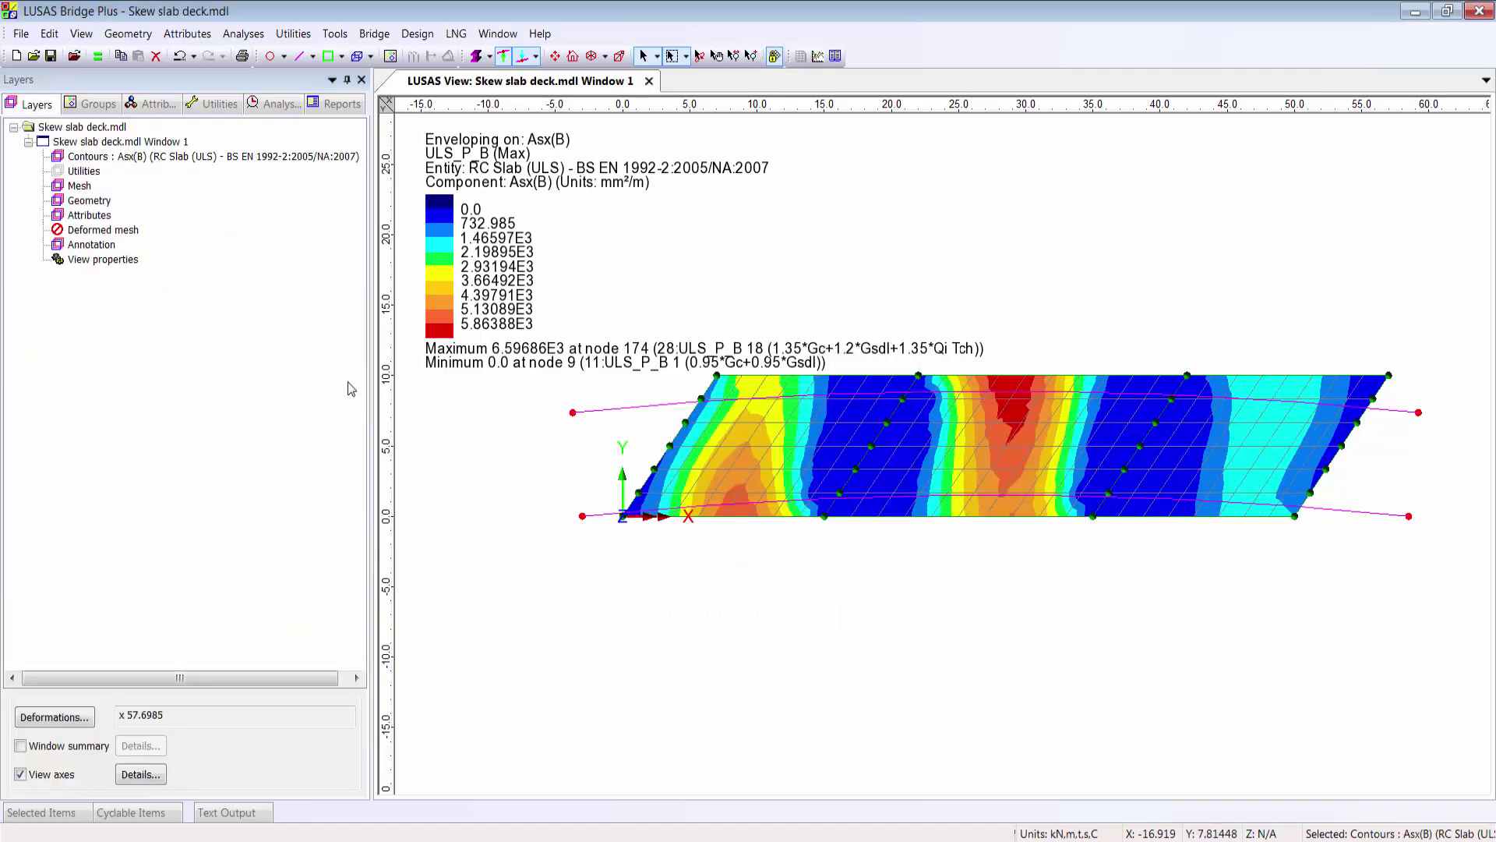